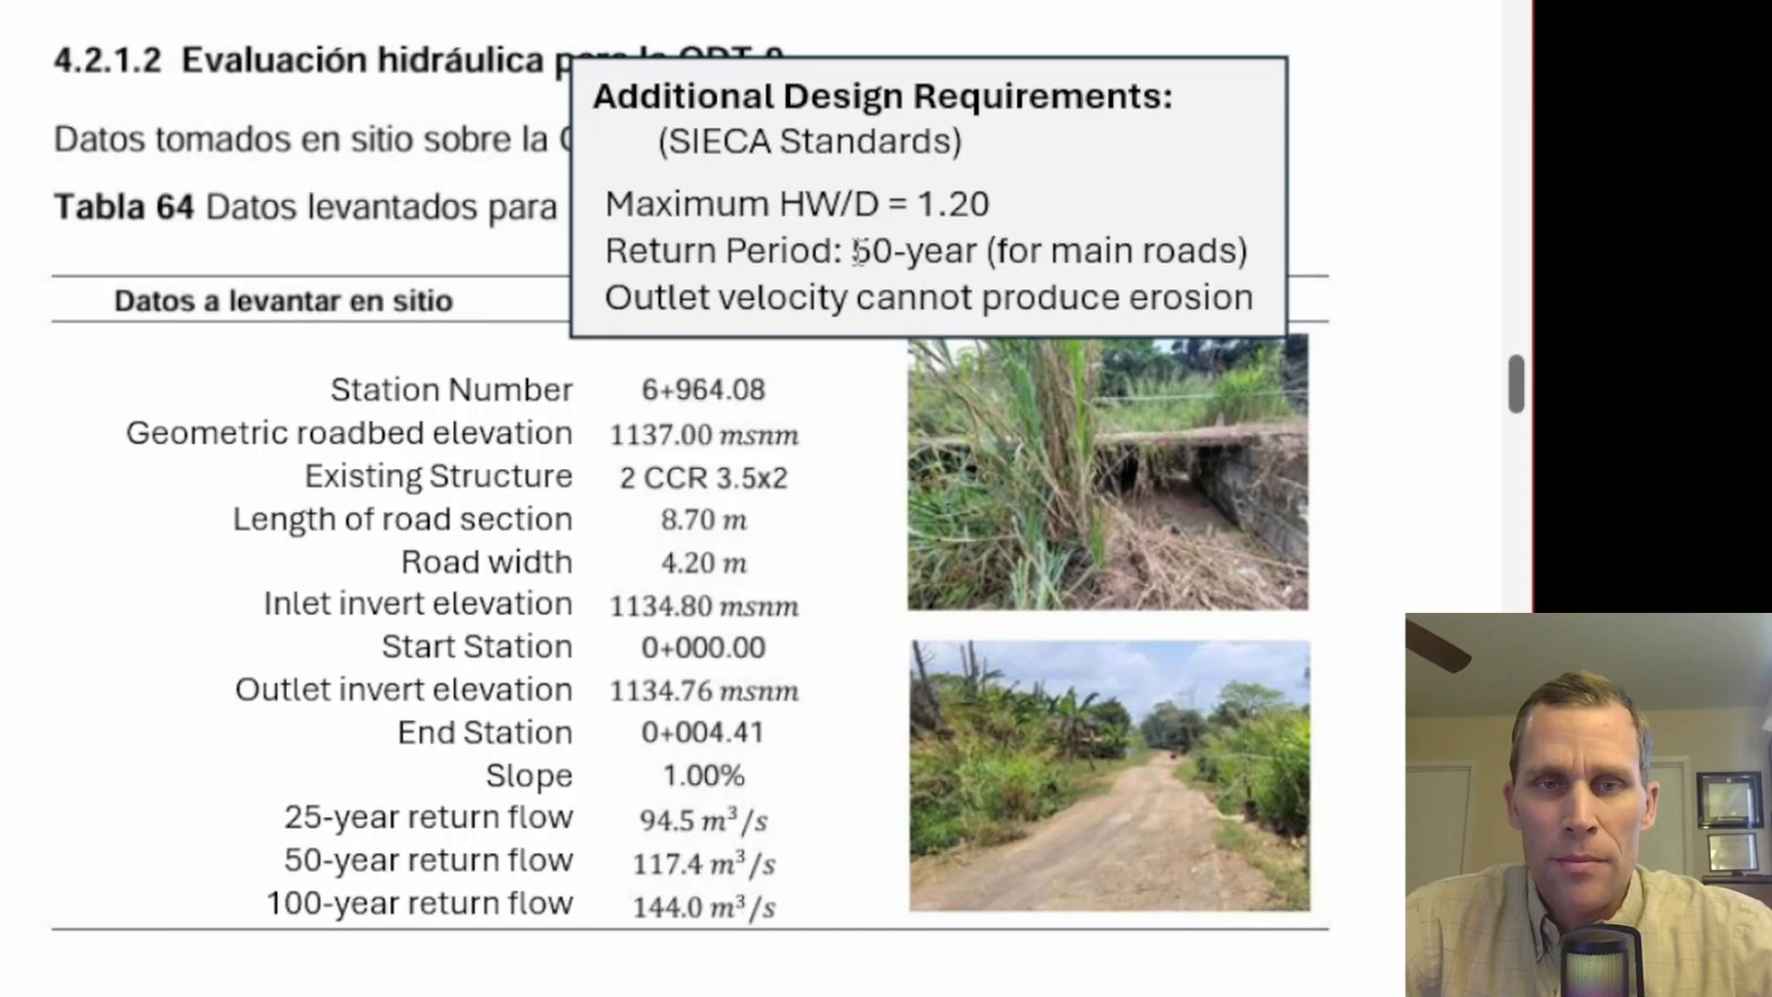
{"action": "left_click_drag", "start_coordinate": [858, 250], "coordinate": [978, 250]}
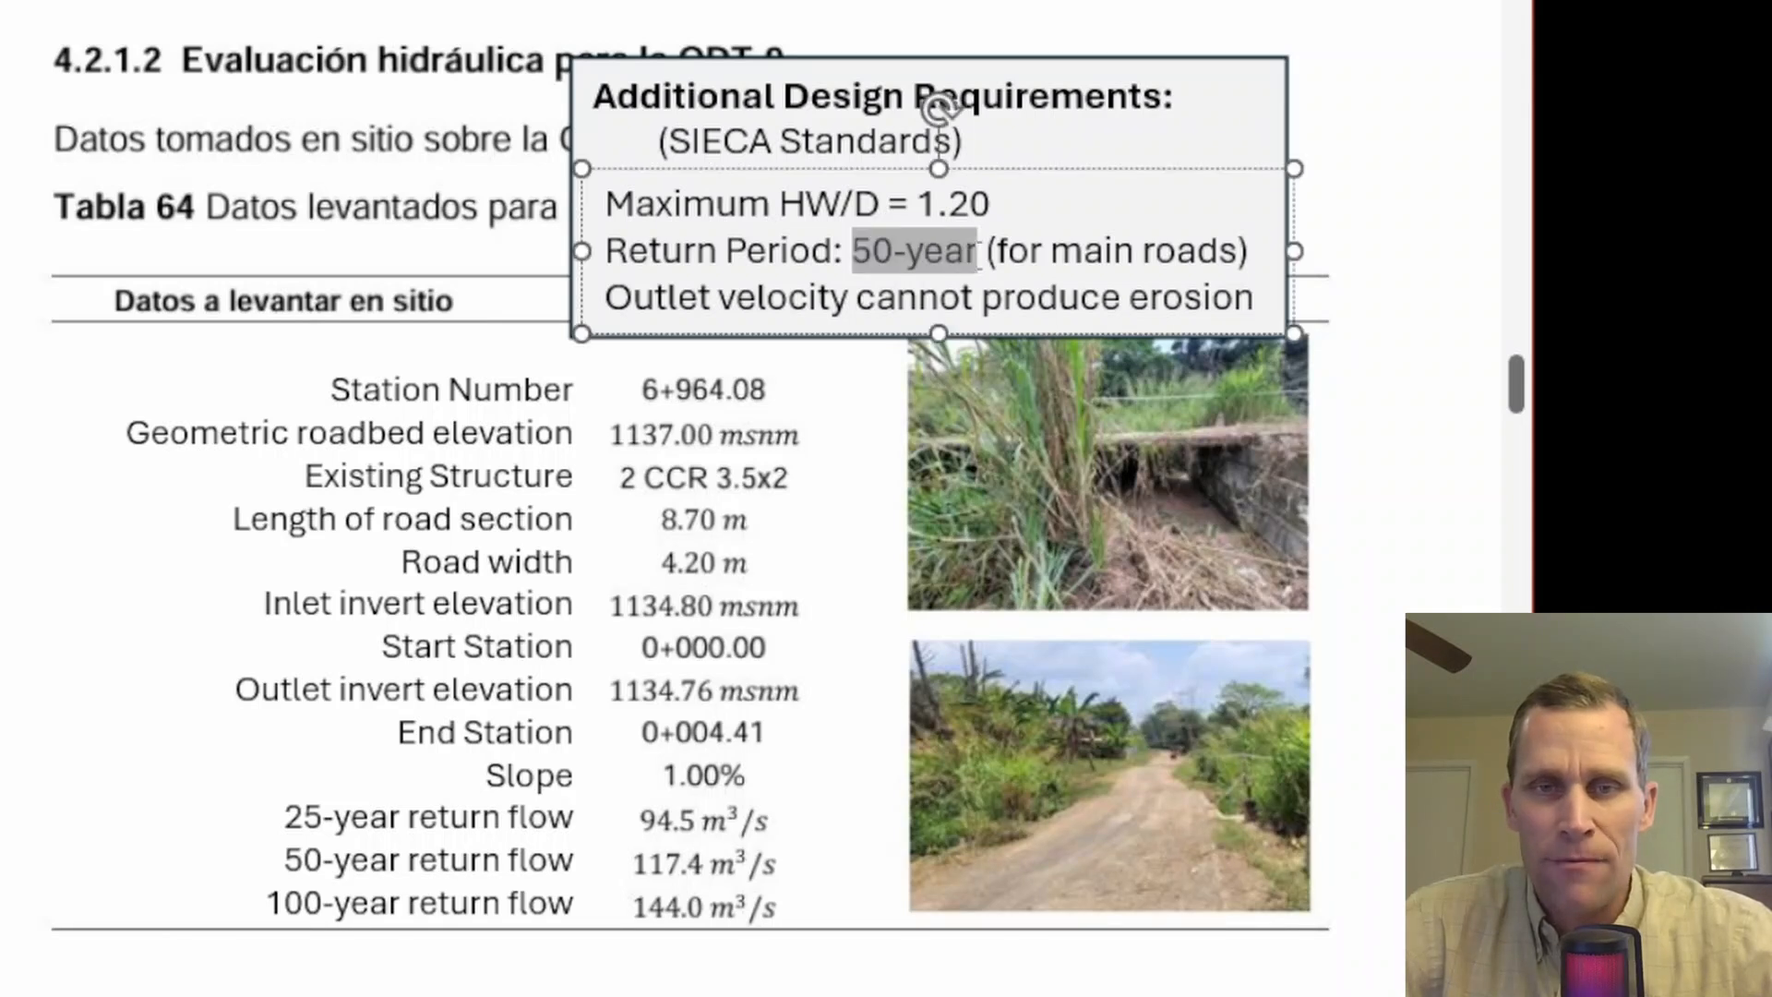
{"action": "left_click", "coordinate": [1409, 481]}
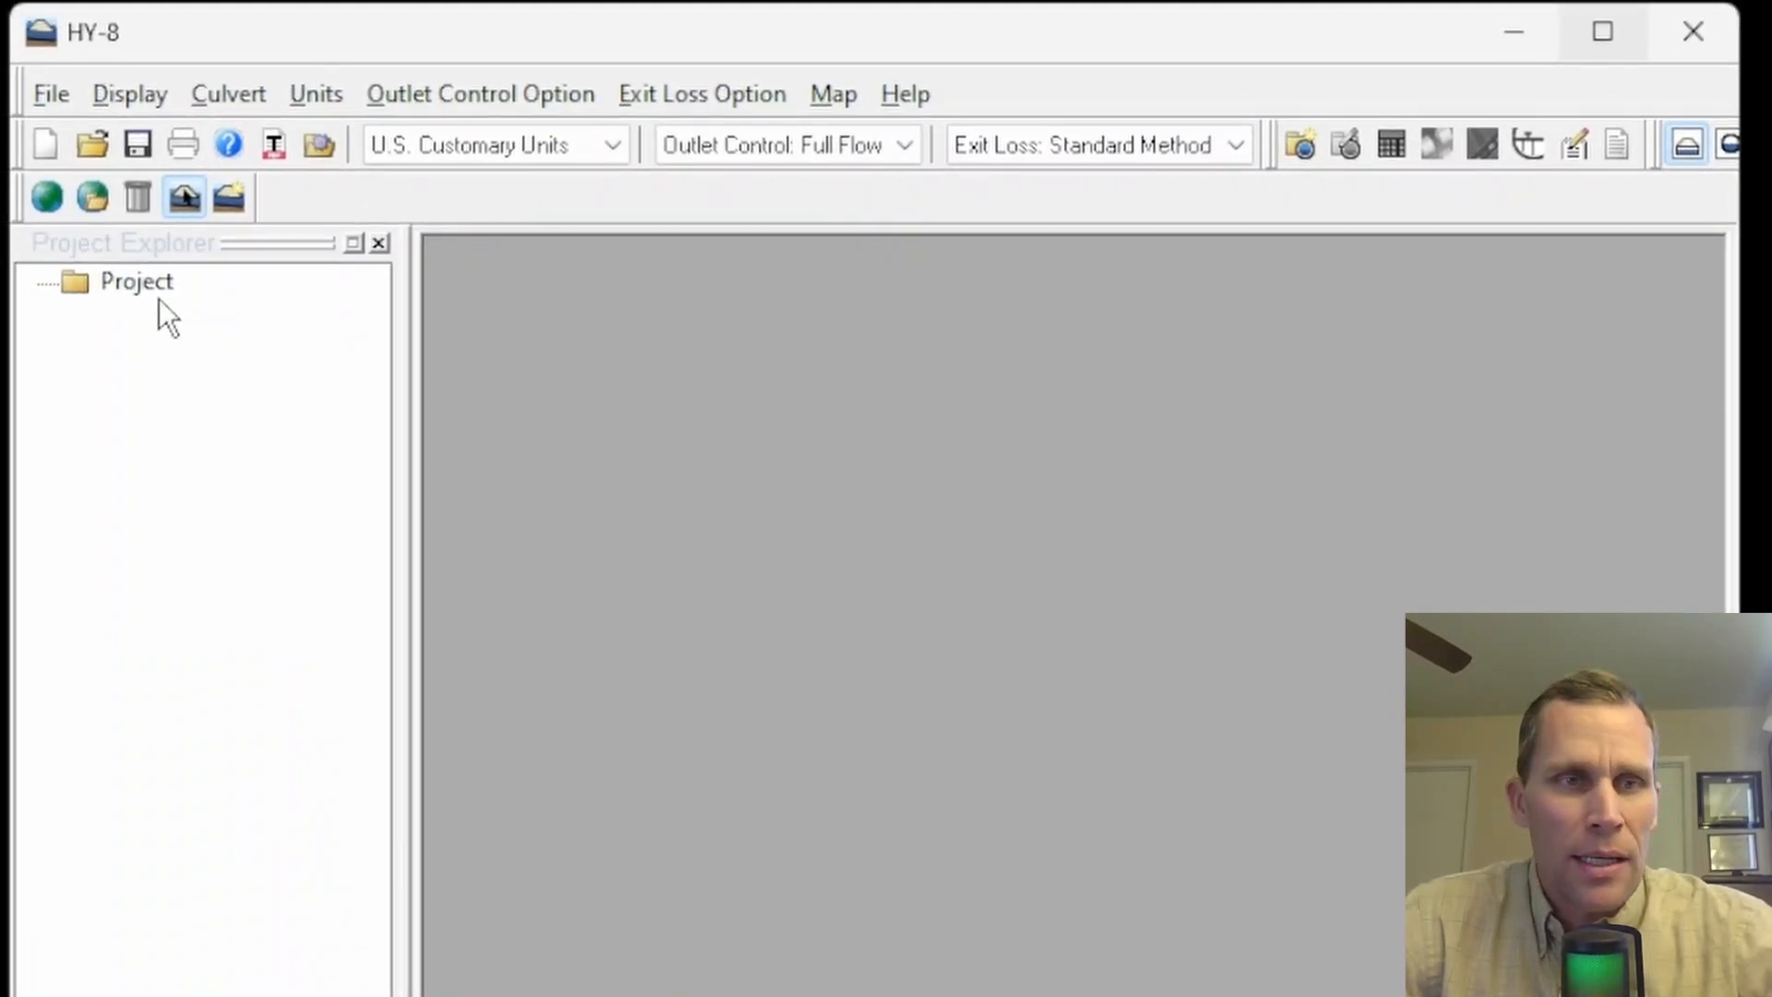
- Add a culvert crossing to the project and name it ODT-9 Existing
{"action": "double_click", "coordinate": [139, 285]}
{"action": "right_click", "coordinate": [138, 286]}
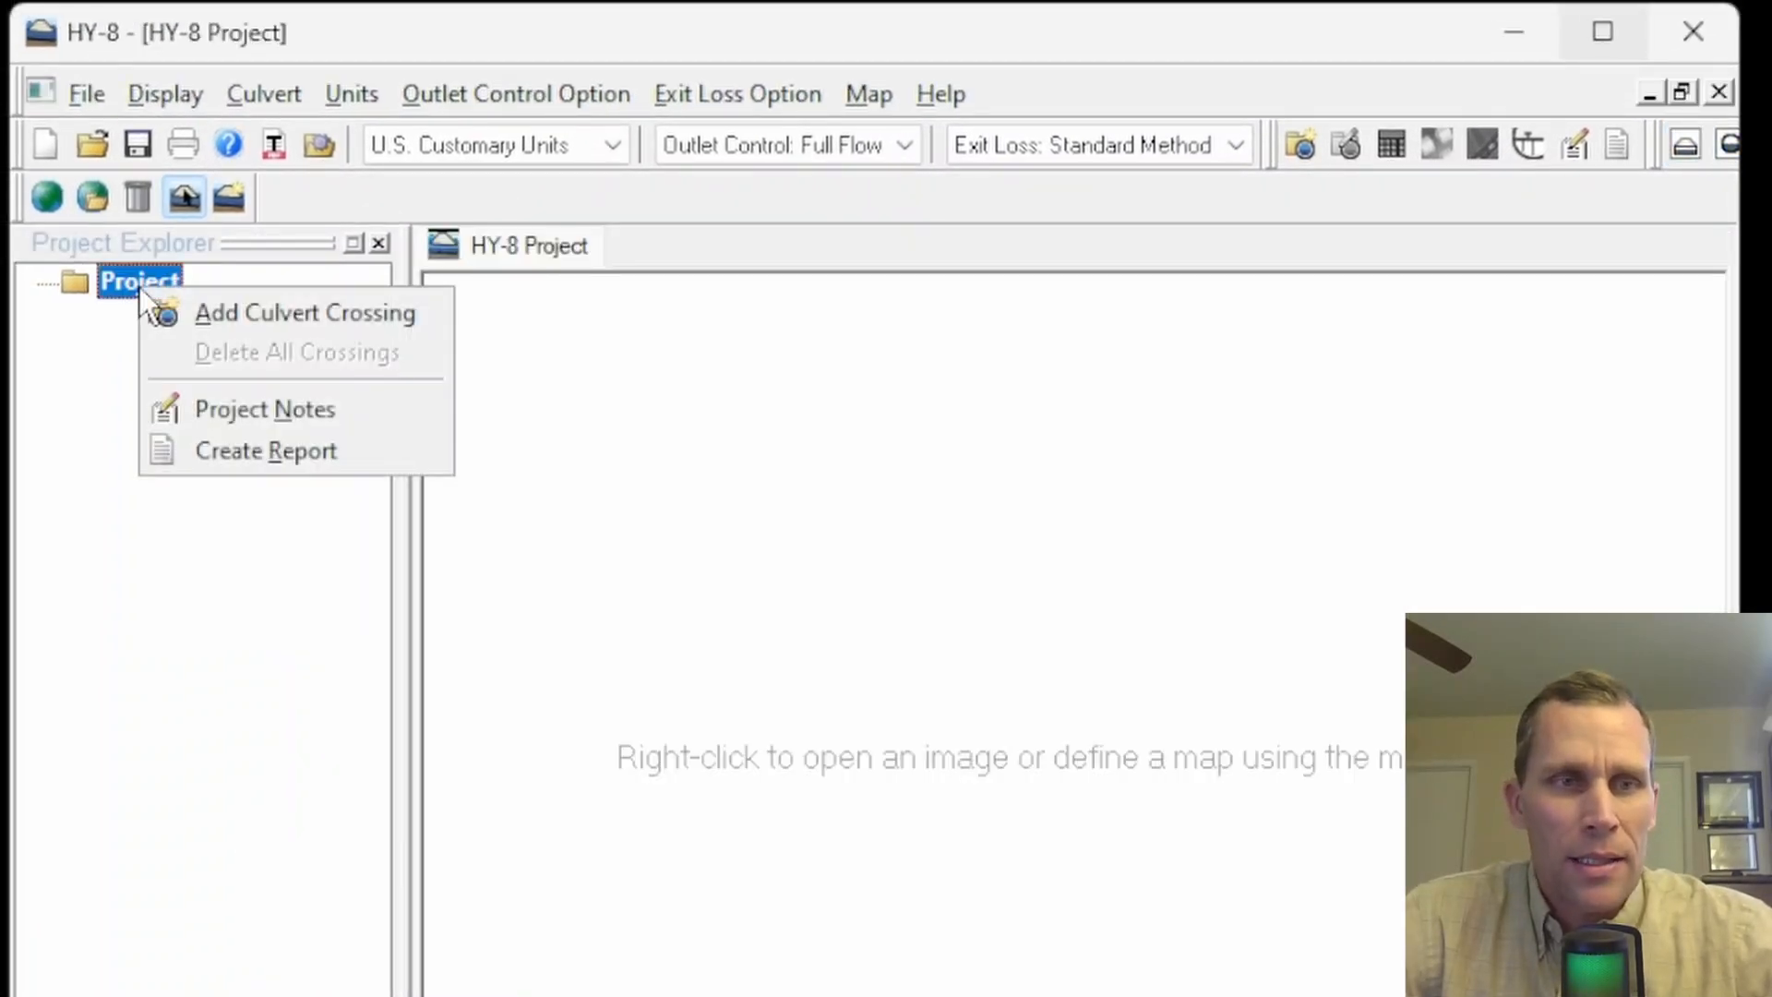
{"action": "left_click", "coordinate": [245, 312]}
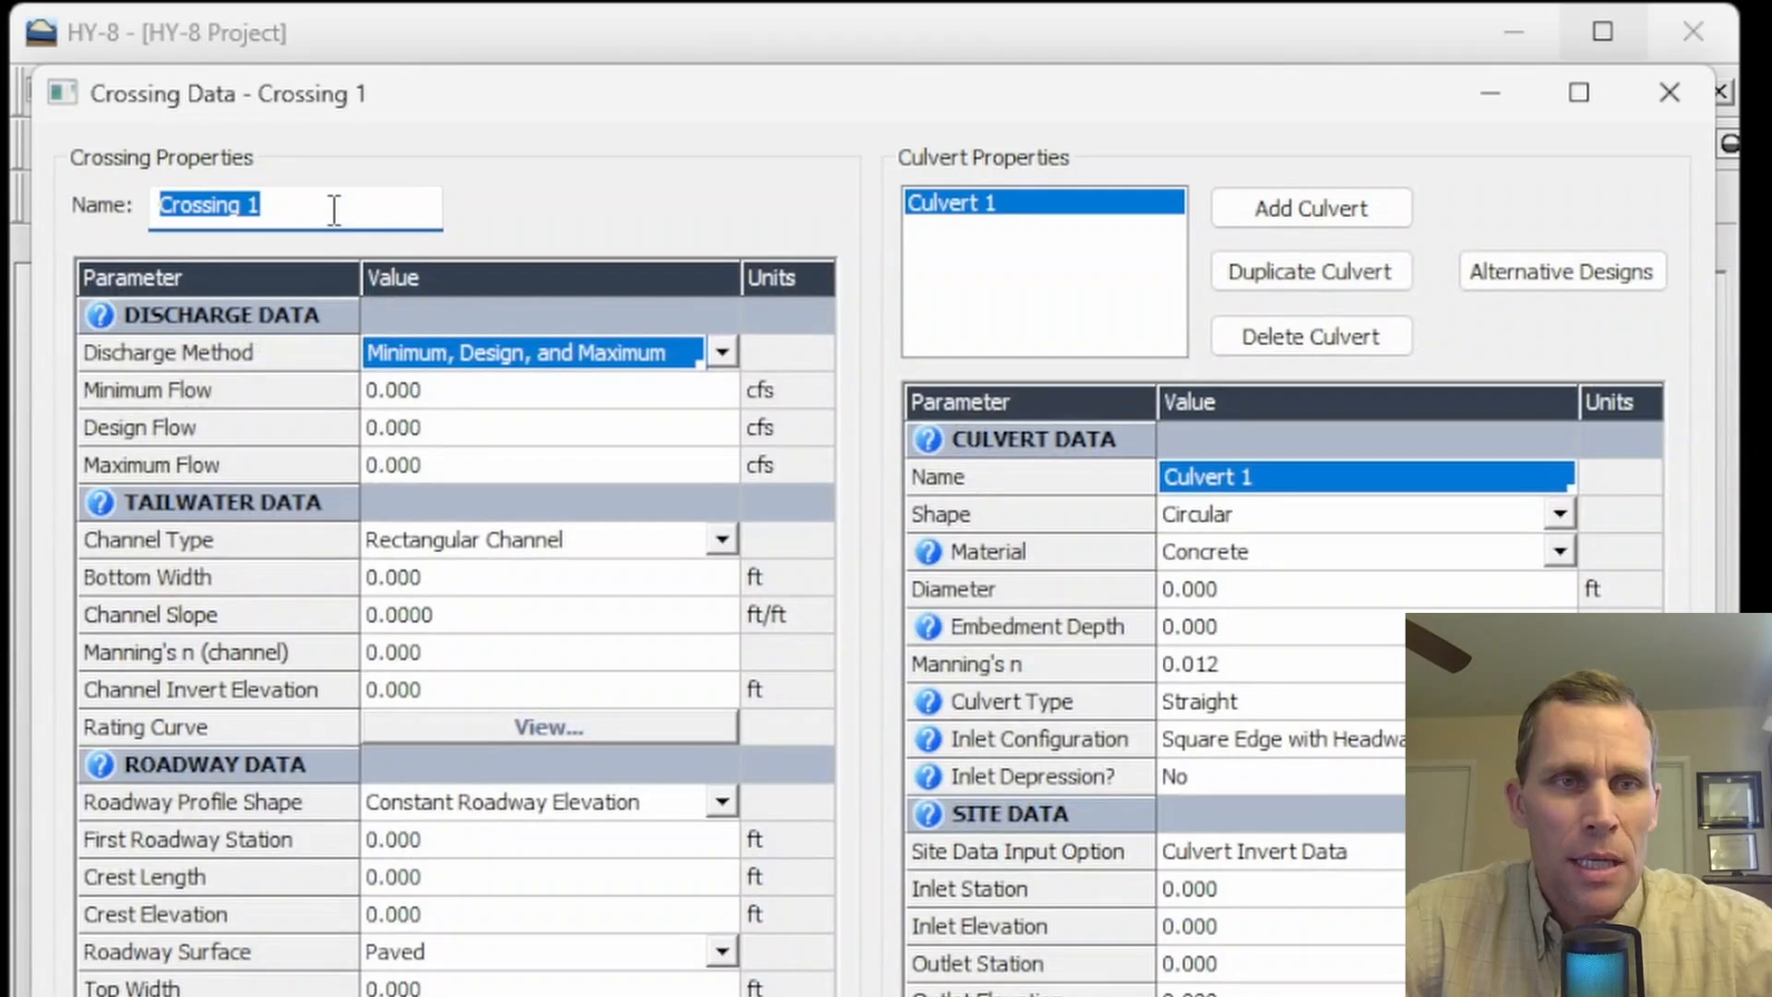
{"action": "left_click_drag", "start_coordinate": [343, 215], "coordinate": [159, 210]}
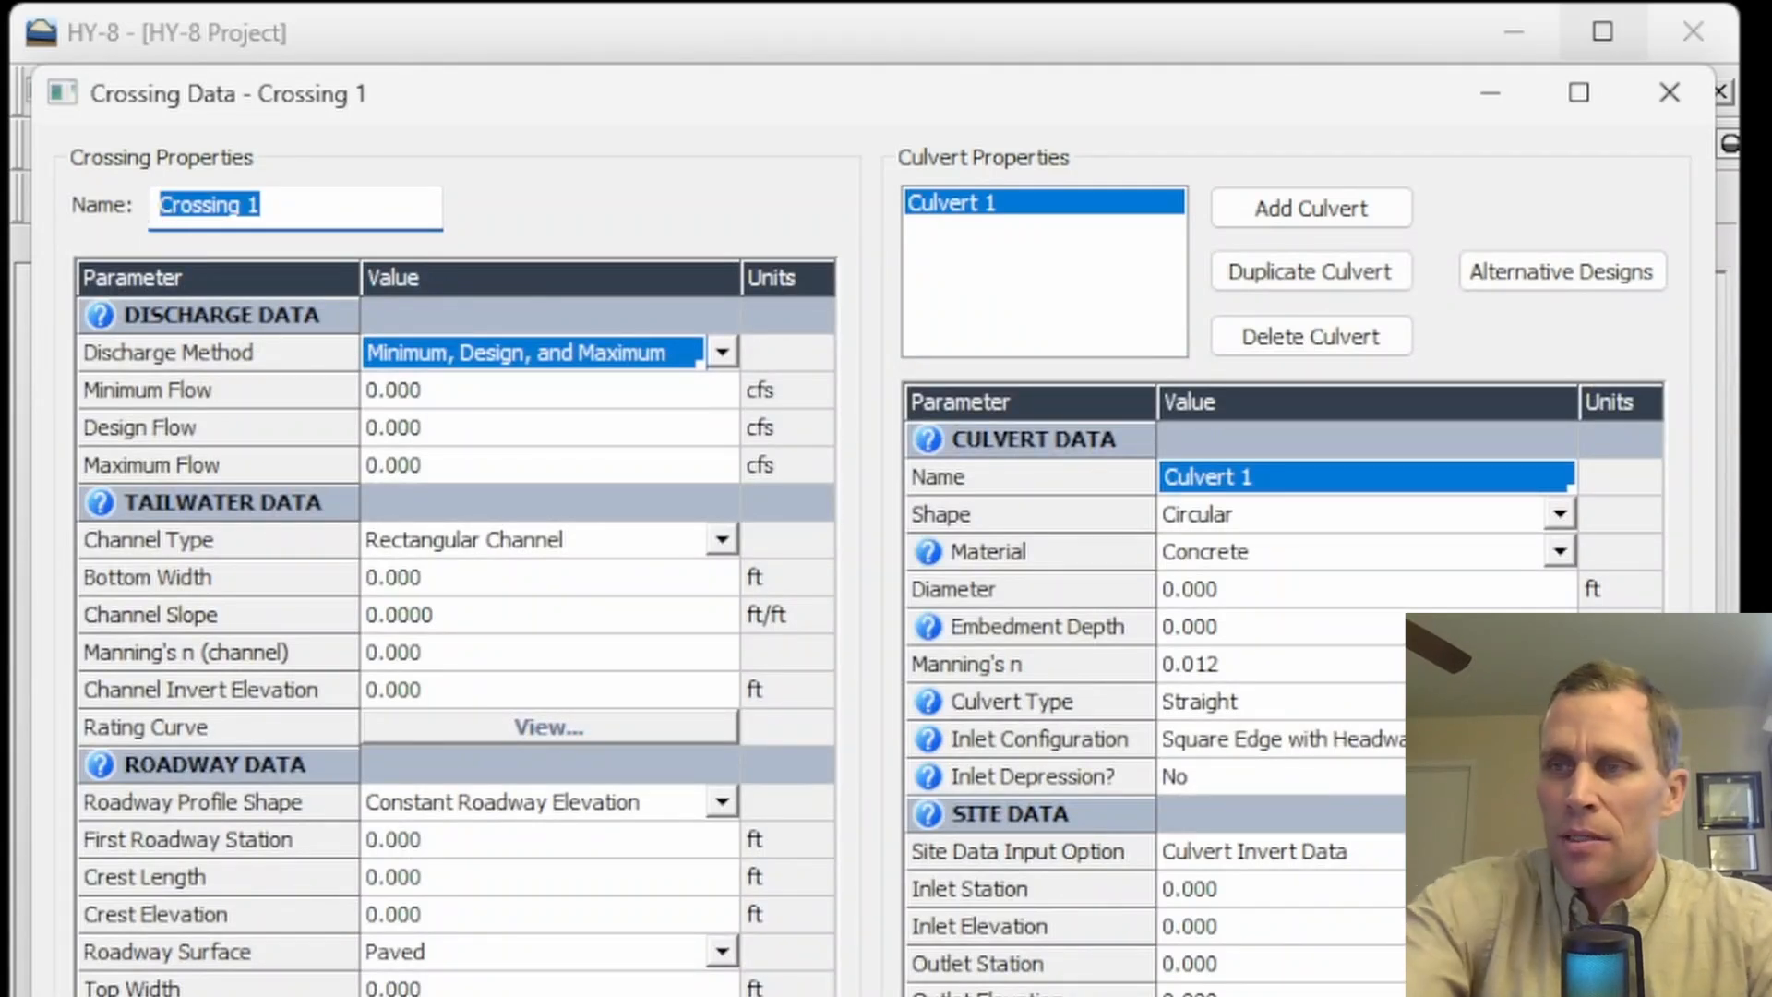
{"action": "type", "text": "ODT"}
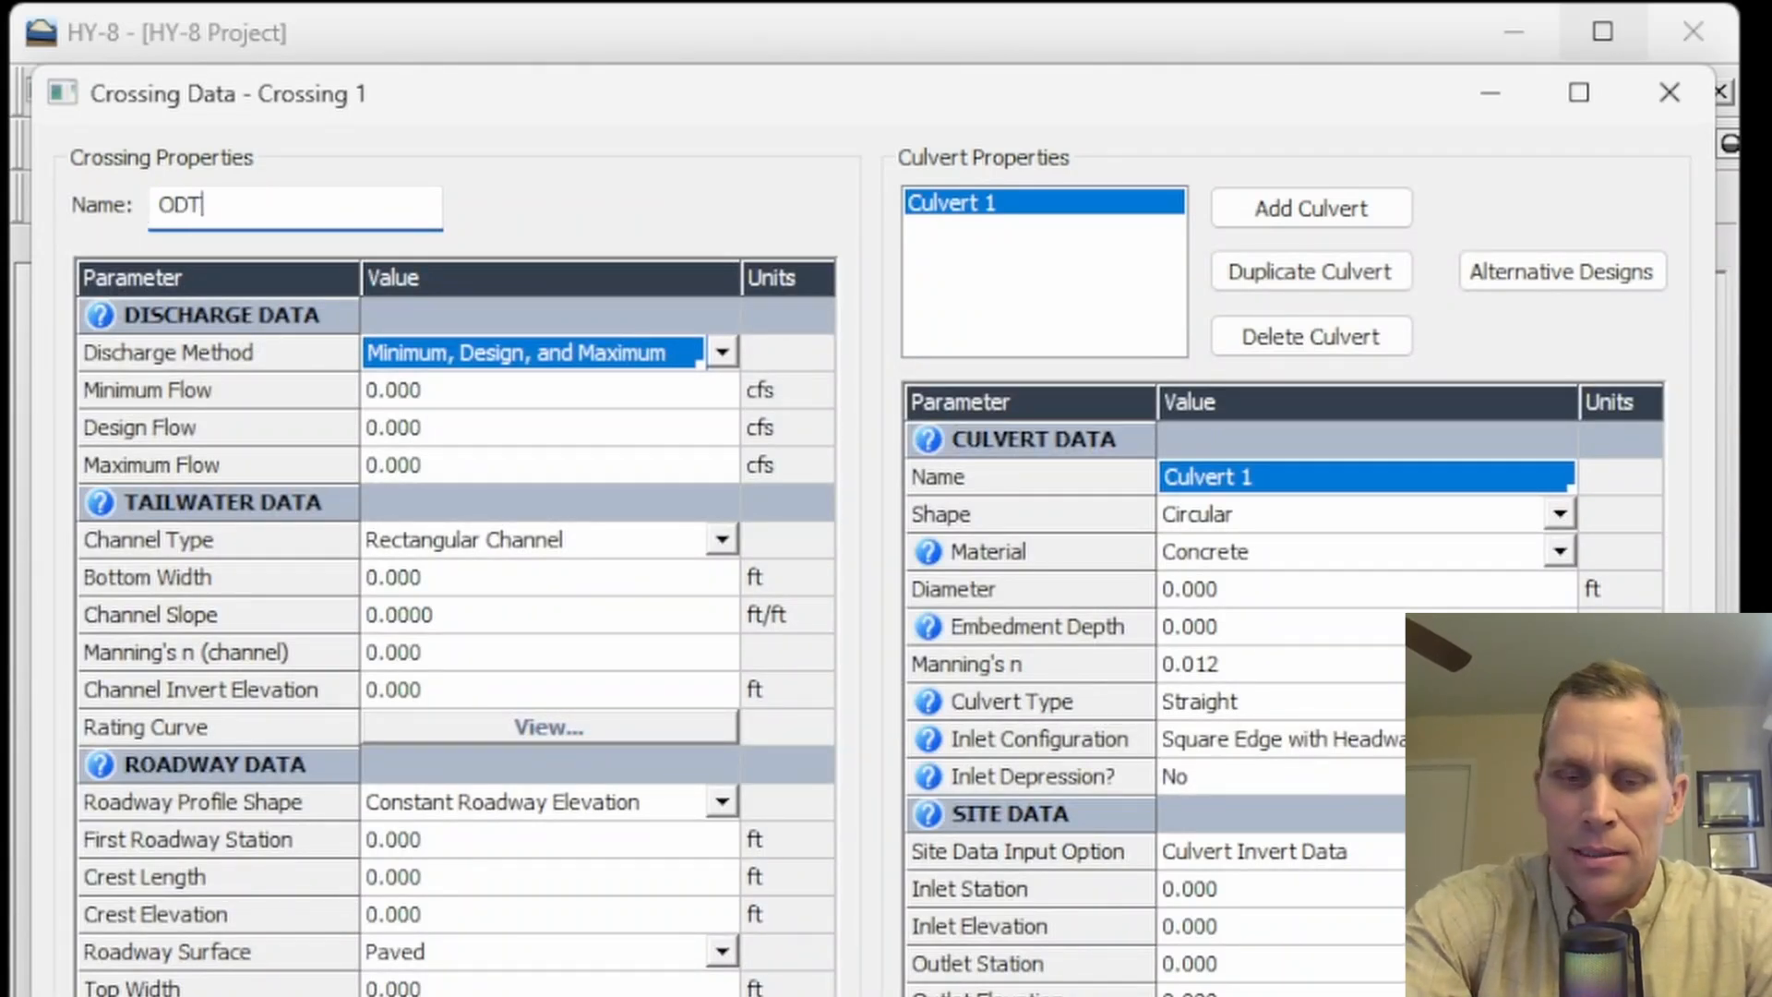
{"action": "type", "text": "-9 Exist"}
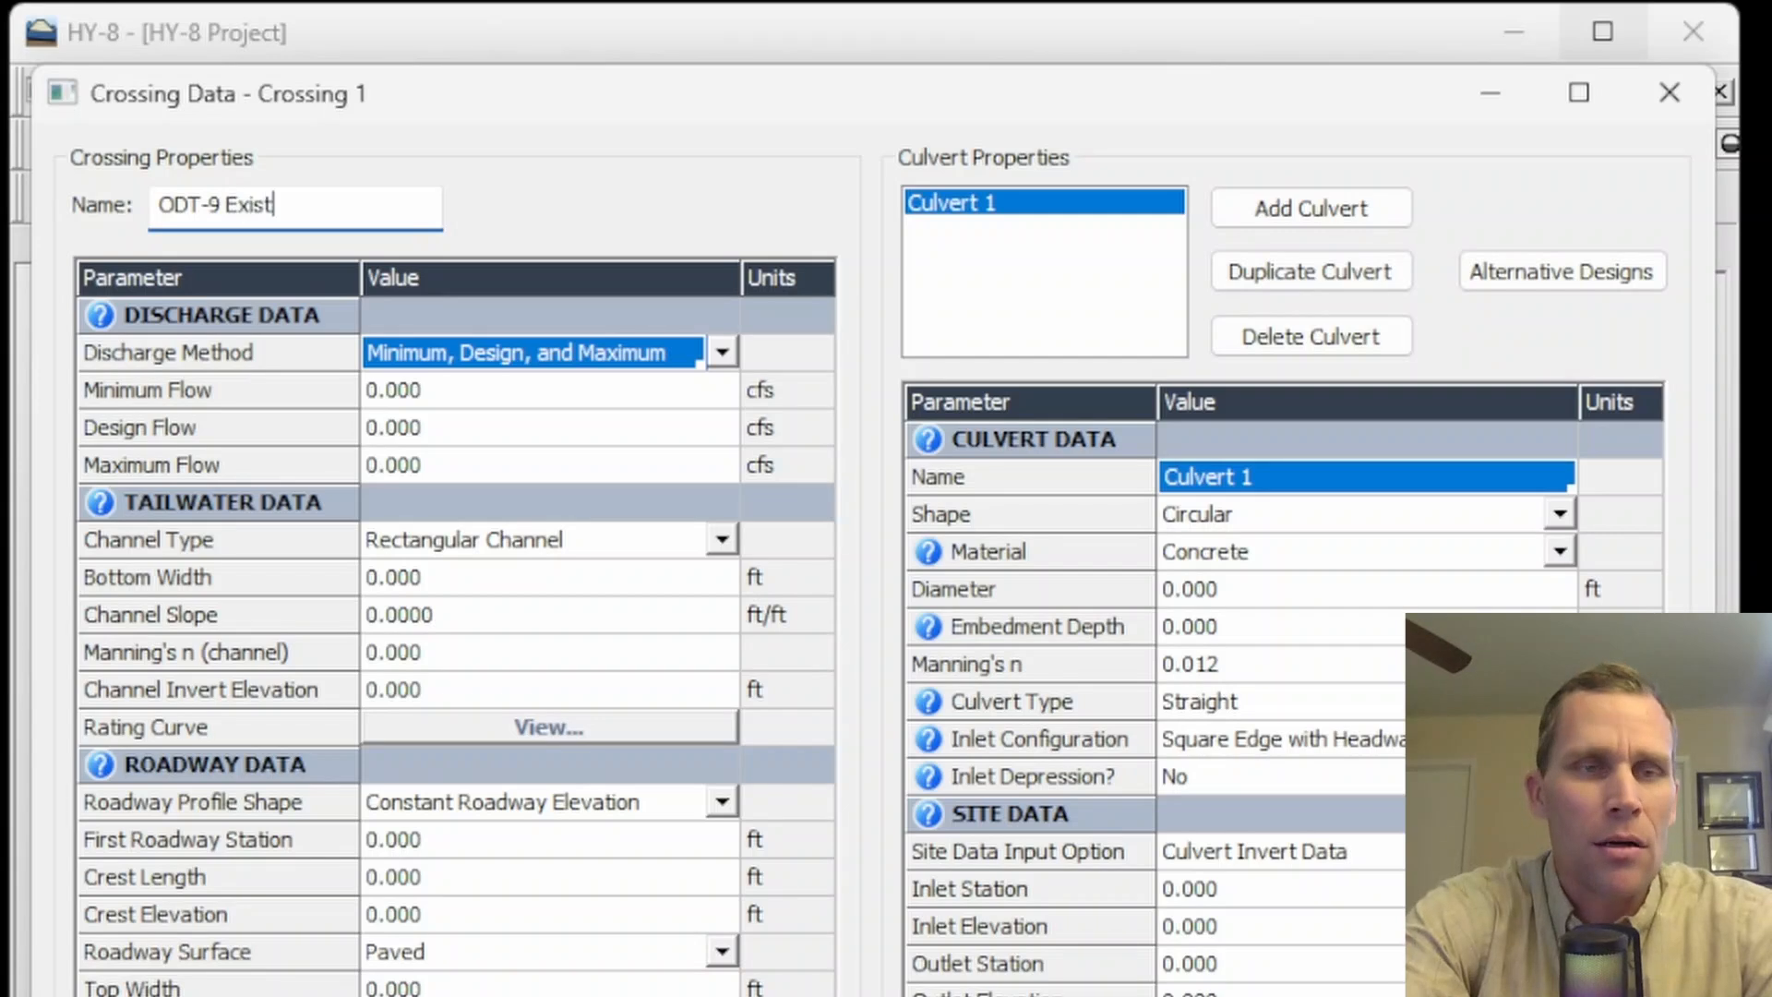
{"action": "type", "text": "ing"}
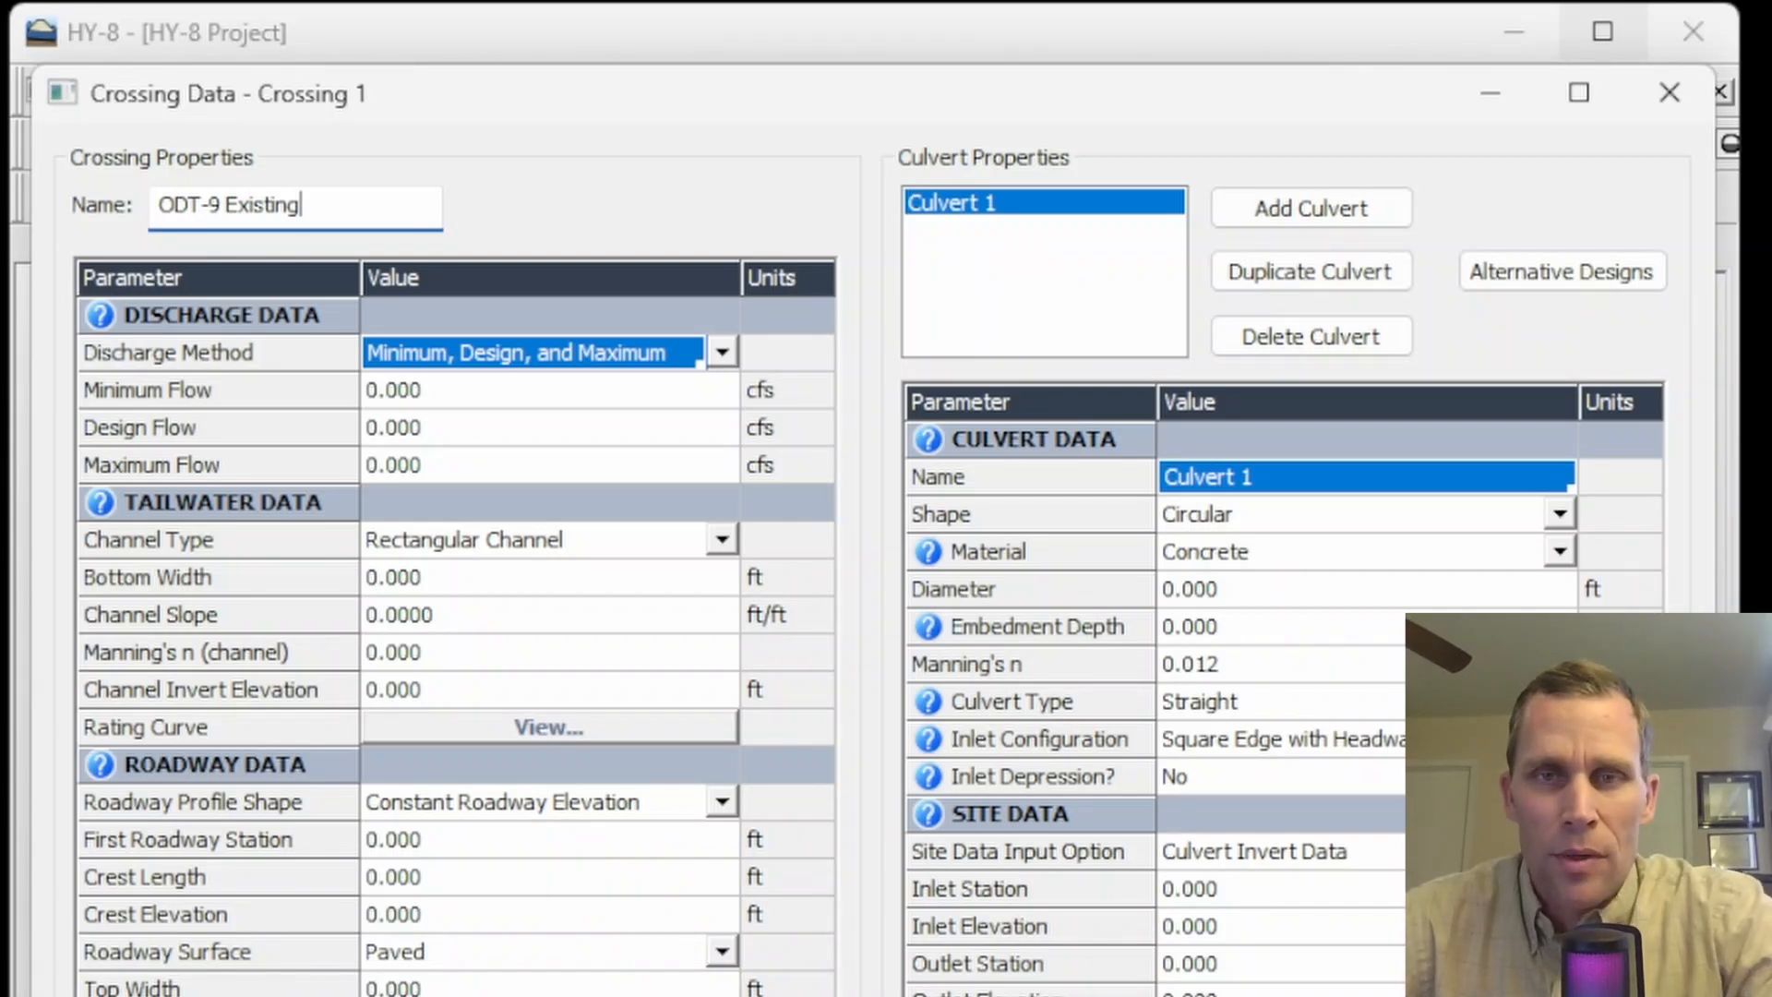
- Set the crossing's discharge method to Recurrence
{"action": "left_click", "coordinate": [196, 358]}
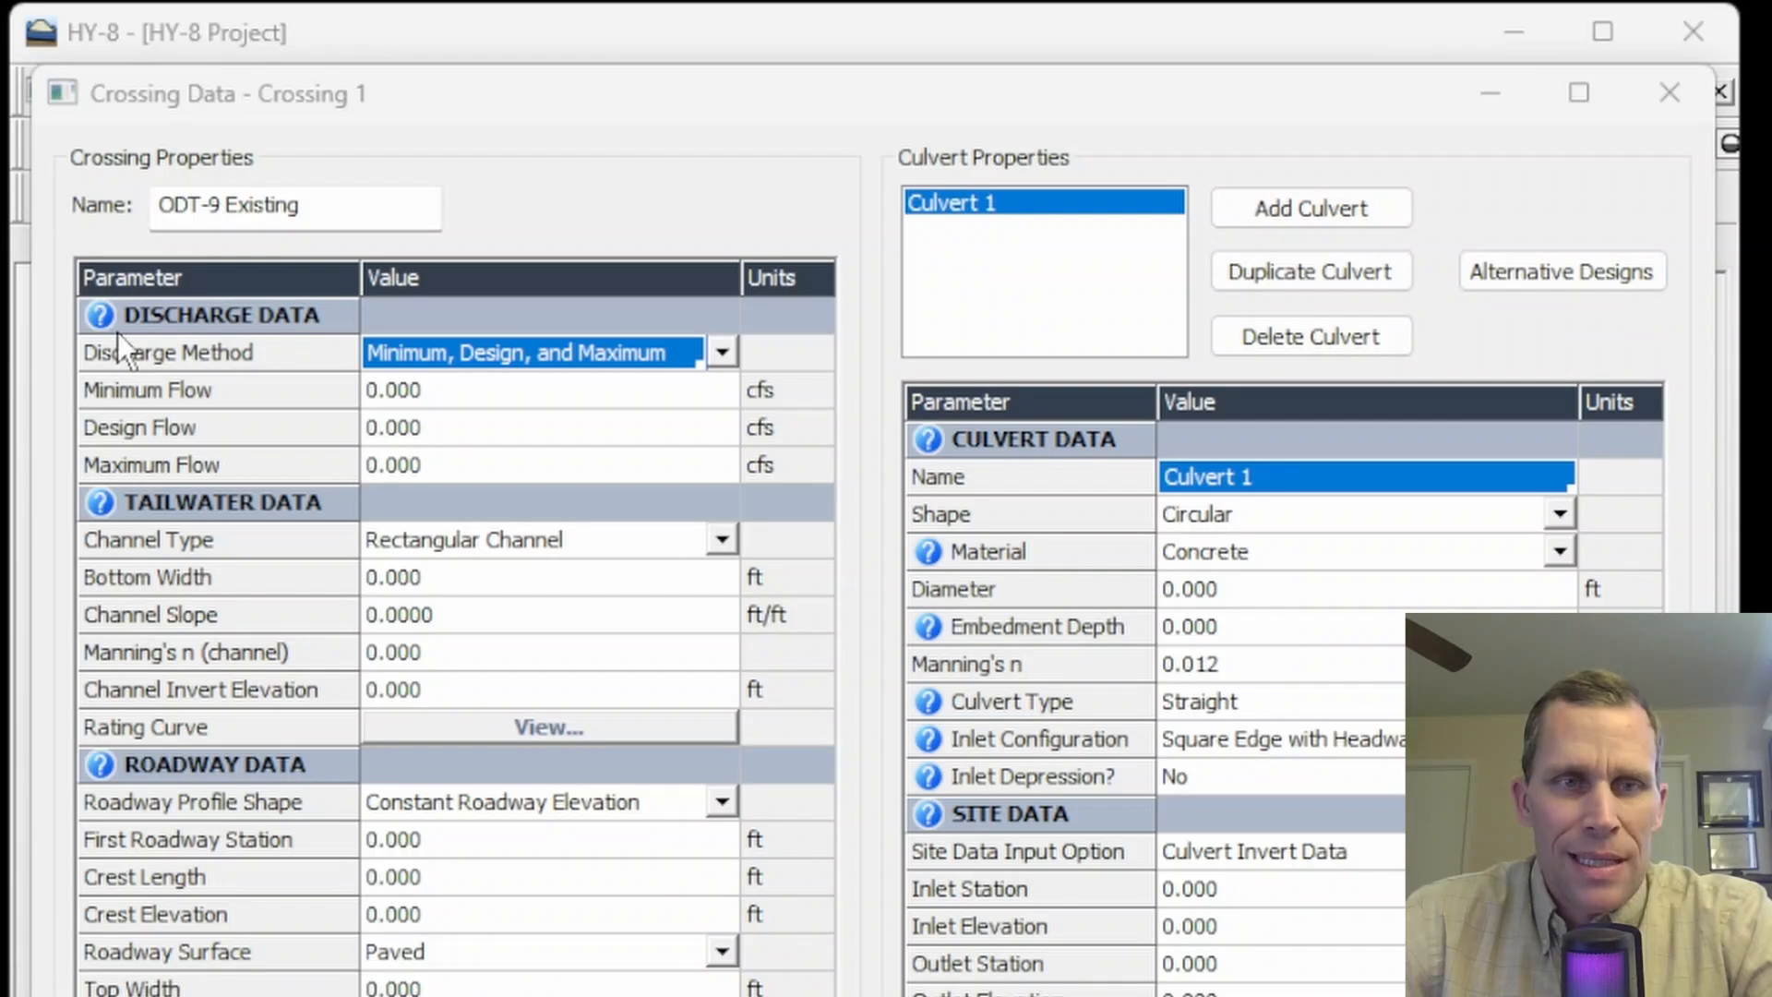
{"action": "left_click", "coordinate": [723, 349]}
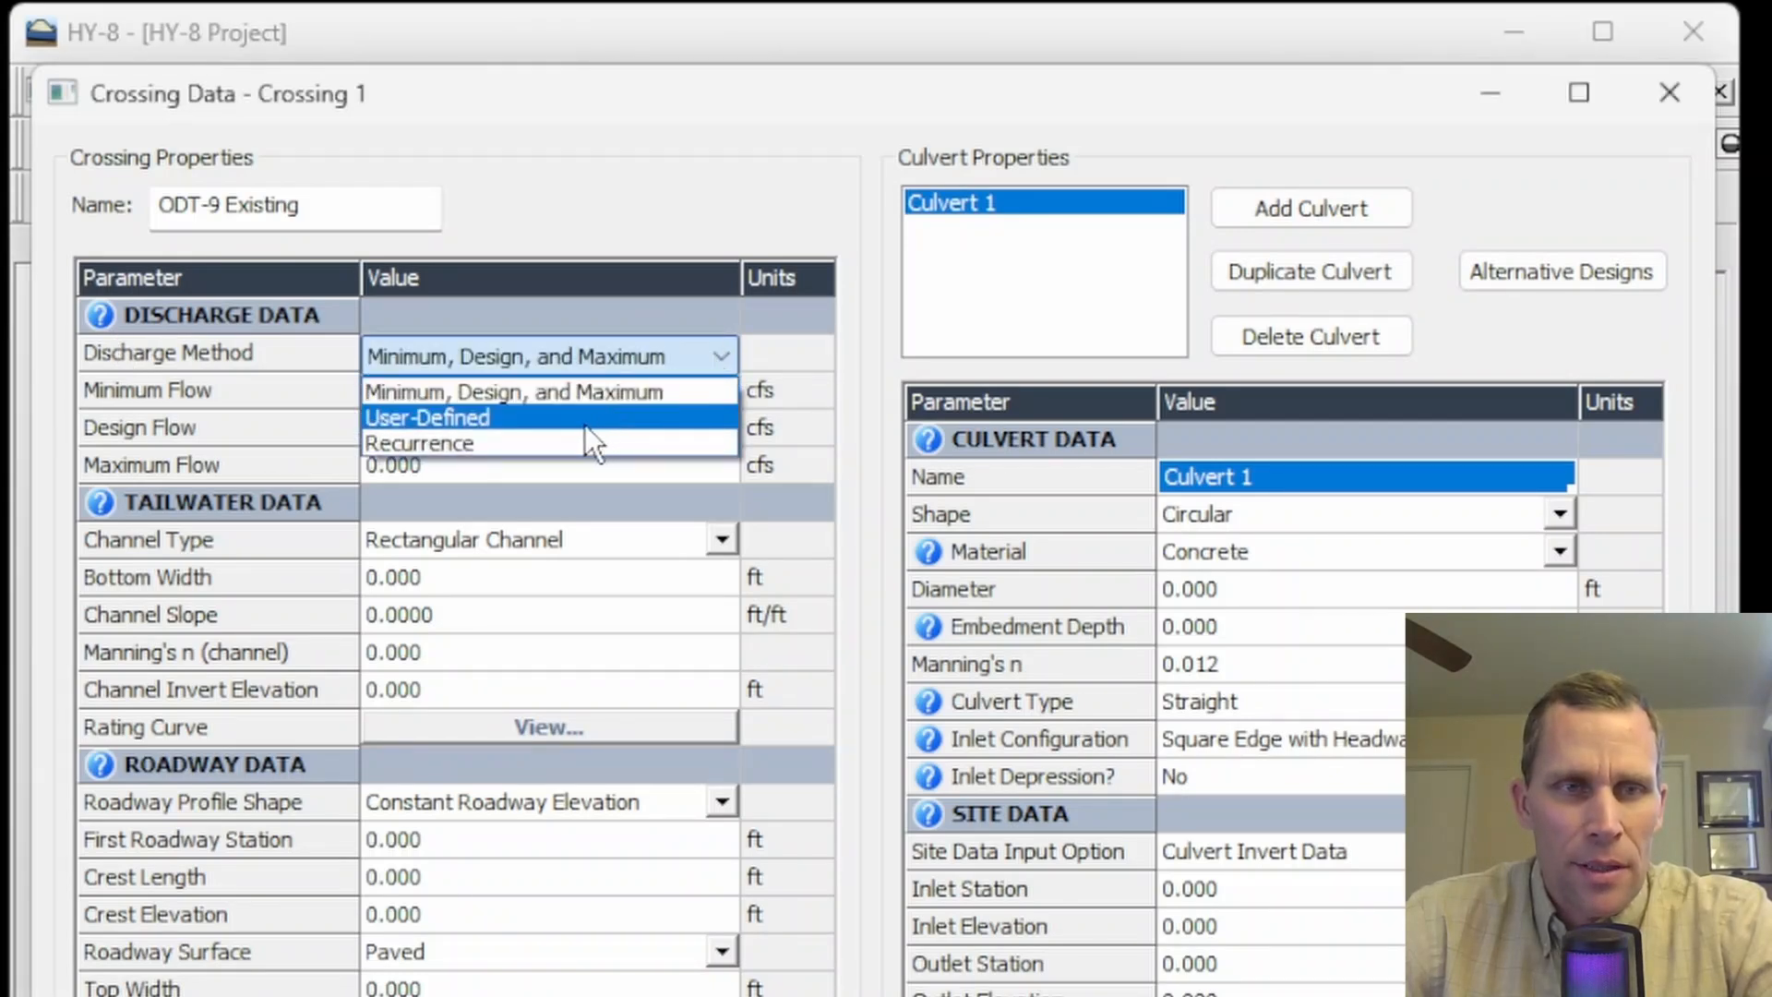
{"action": "left_click", "coordinate": [550, 445]}
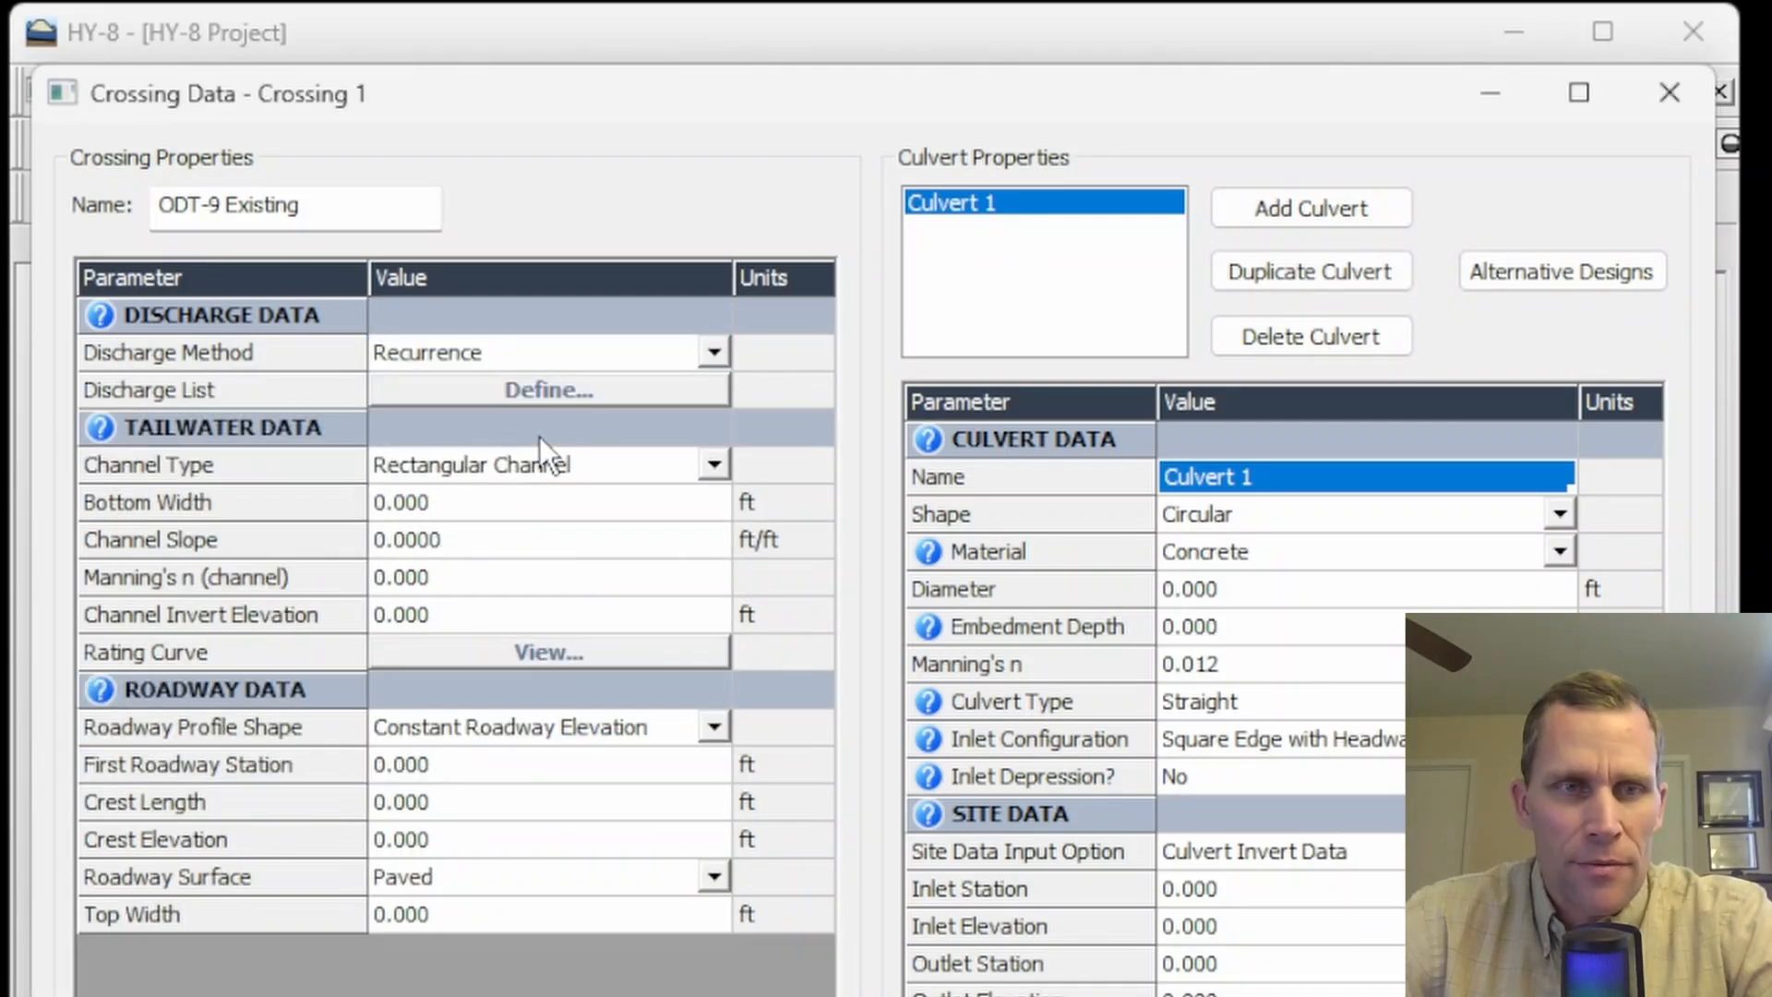
- Enter a 25-year recurrence flow of 94.5 in the discharge list and close the editor
{"action": "left_click", "coordinate": [556, 388]}
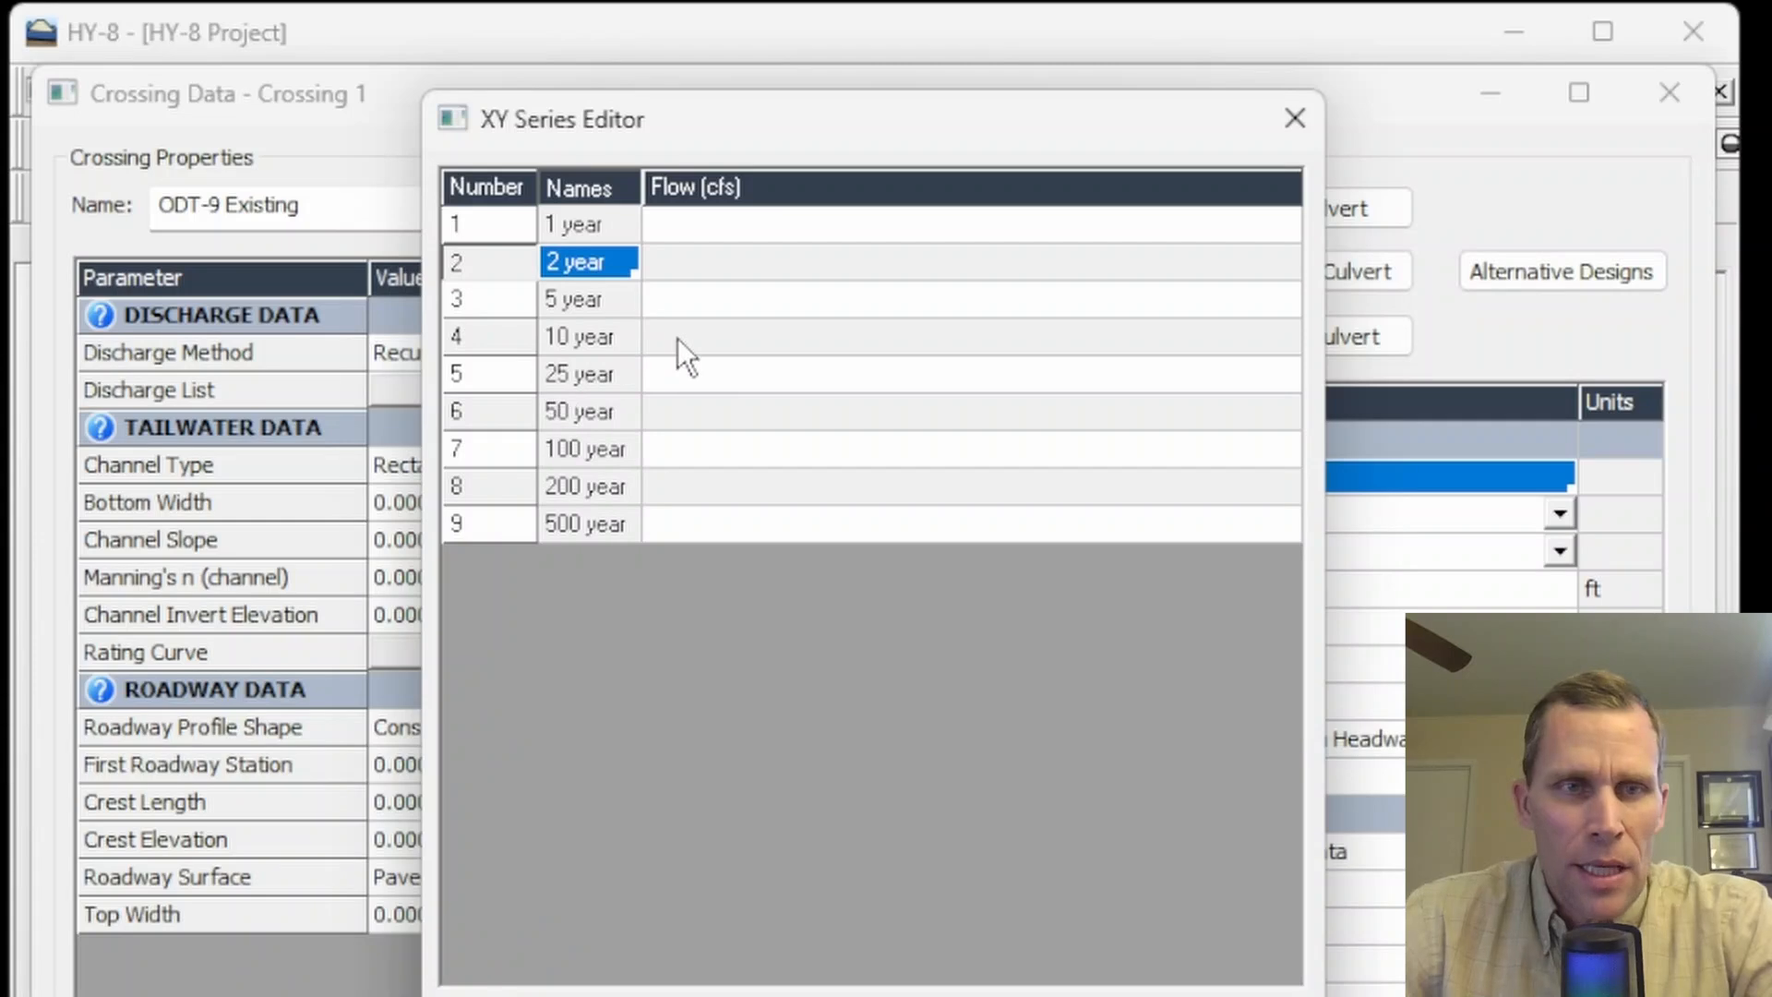
{"action": "left_click", "coordinate": [687, 367]}
{"action": "left_click", "coordinate": [701, 411]}
{"action": "left_click", "coordinate": [703, 444]}
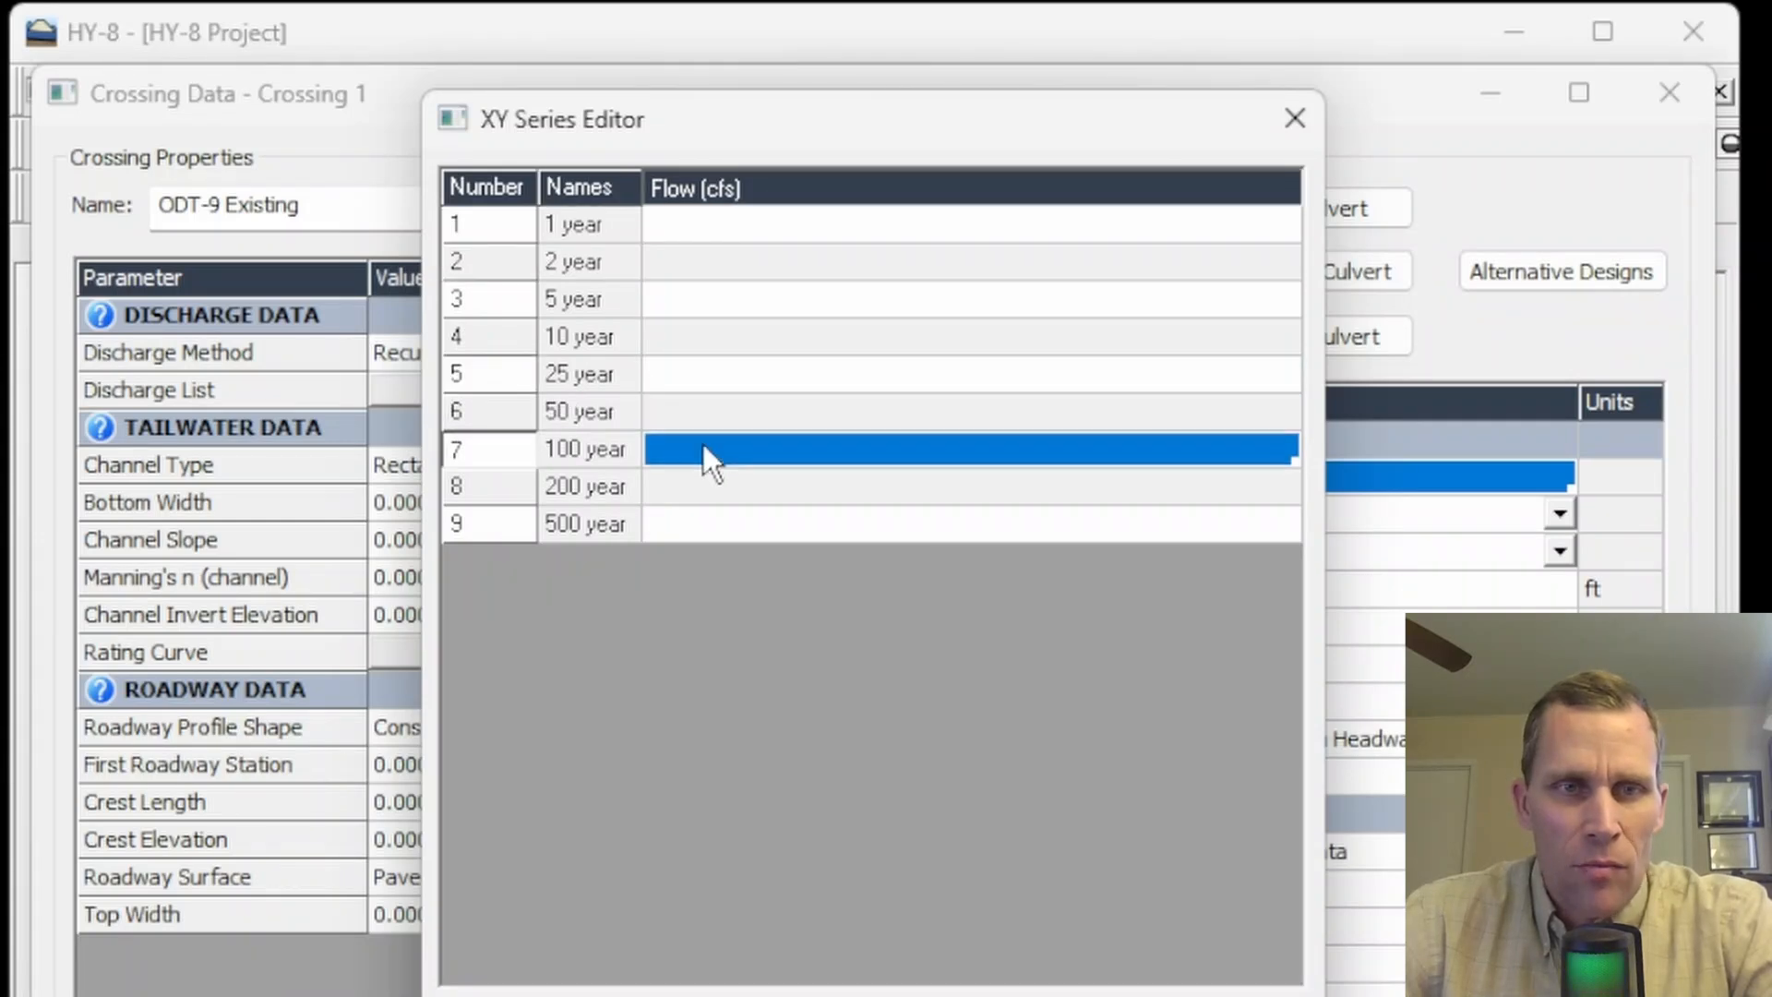
{"action": "left_click", "coordinate": [700, 375]}
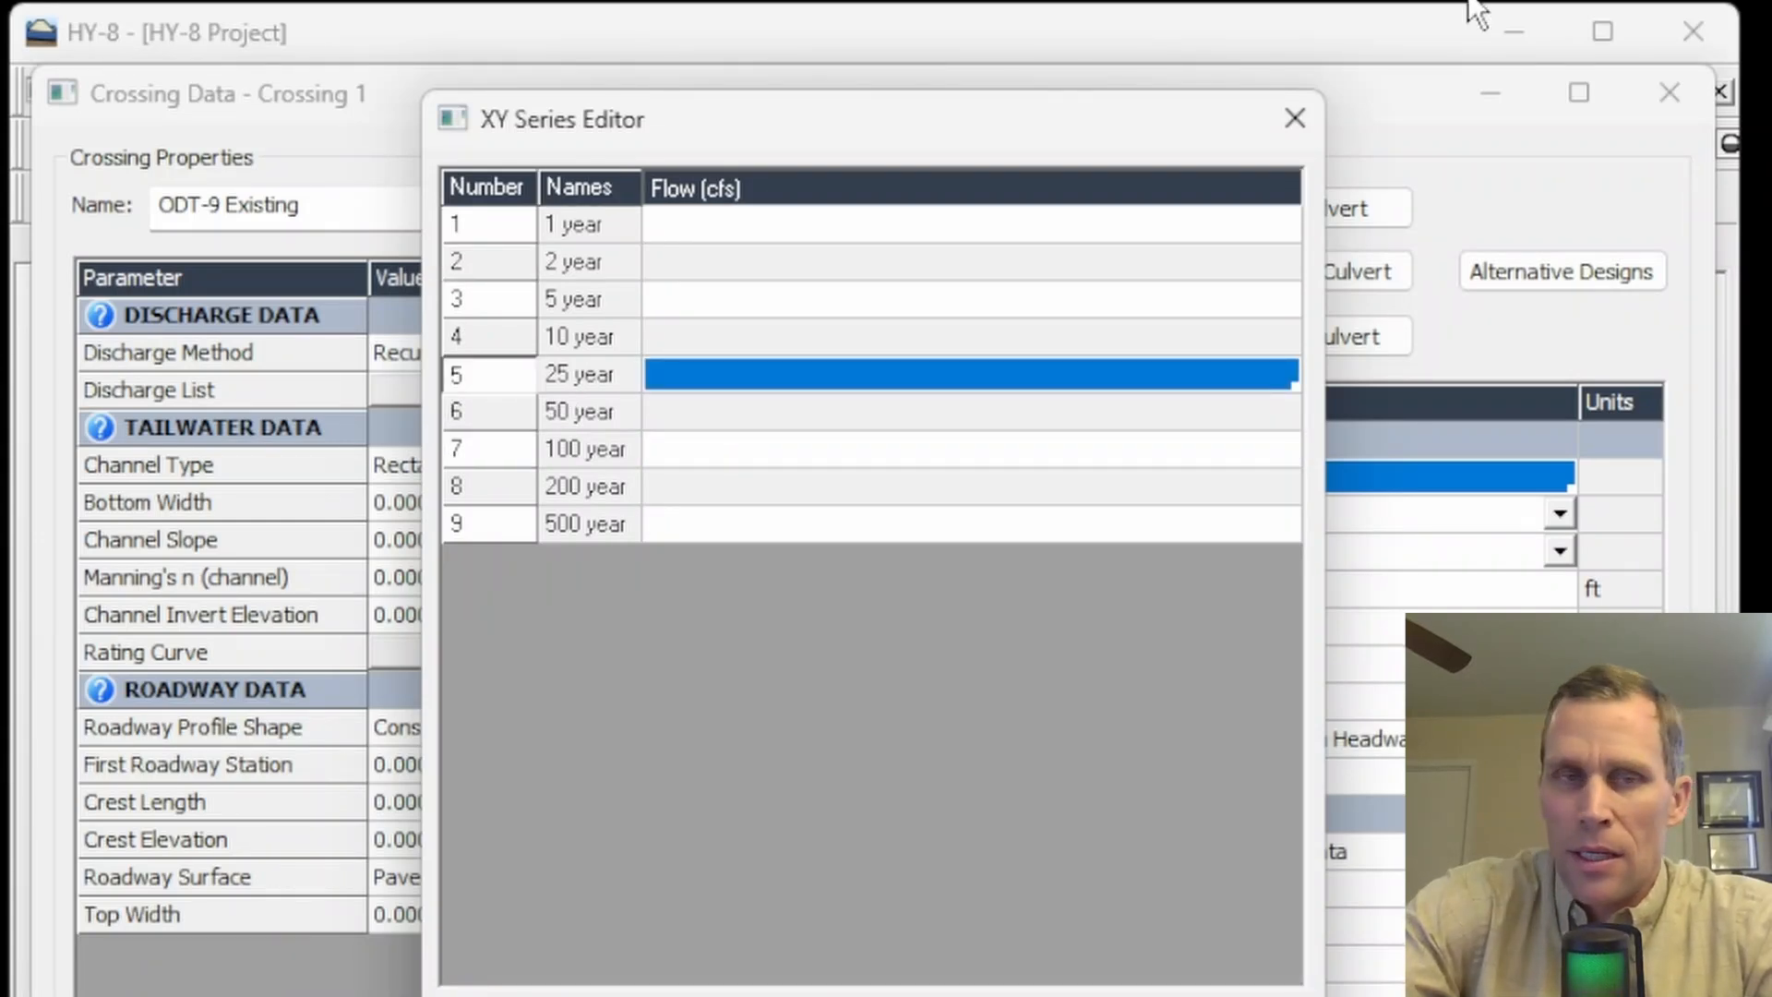
{"action": "type", "text": "94.5"}
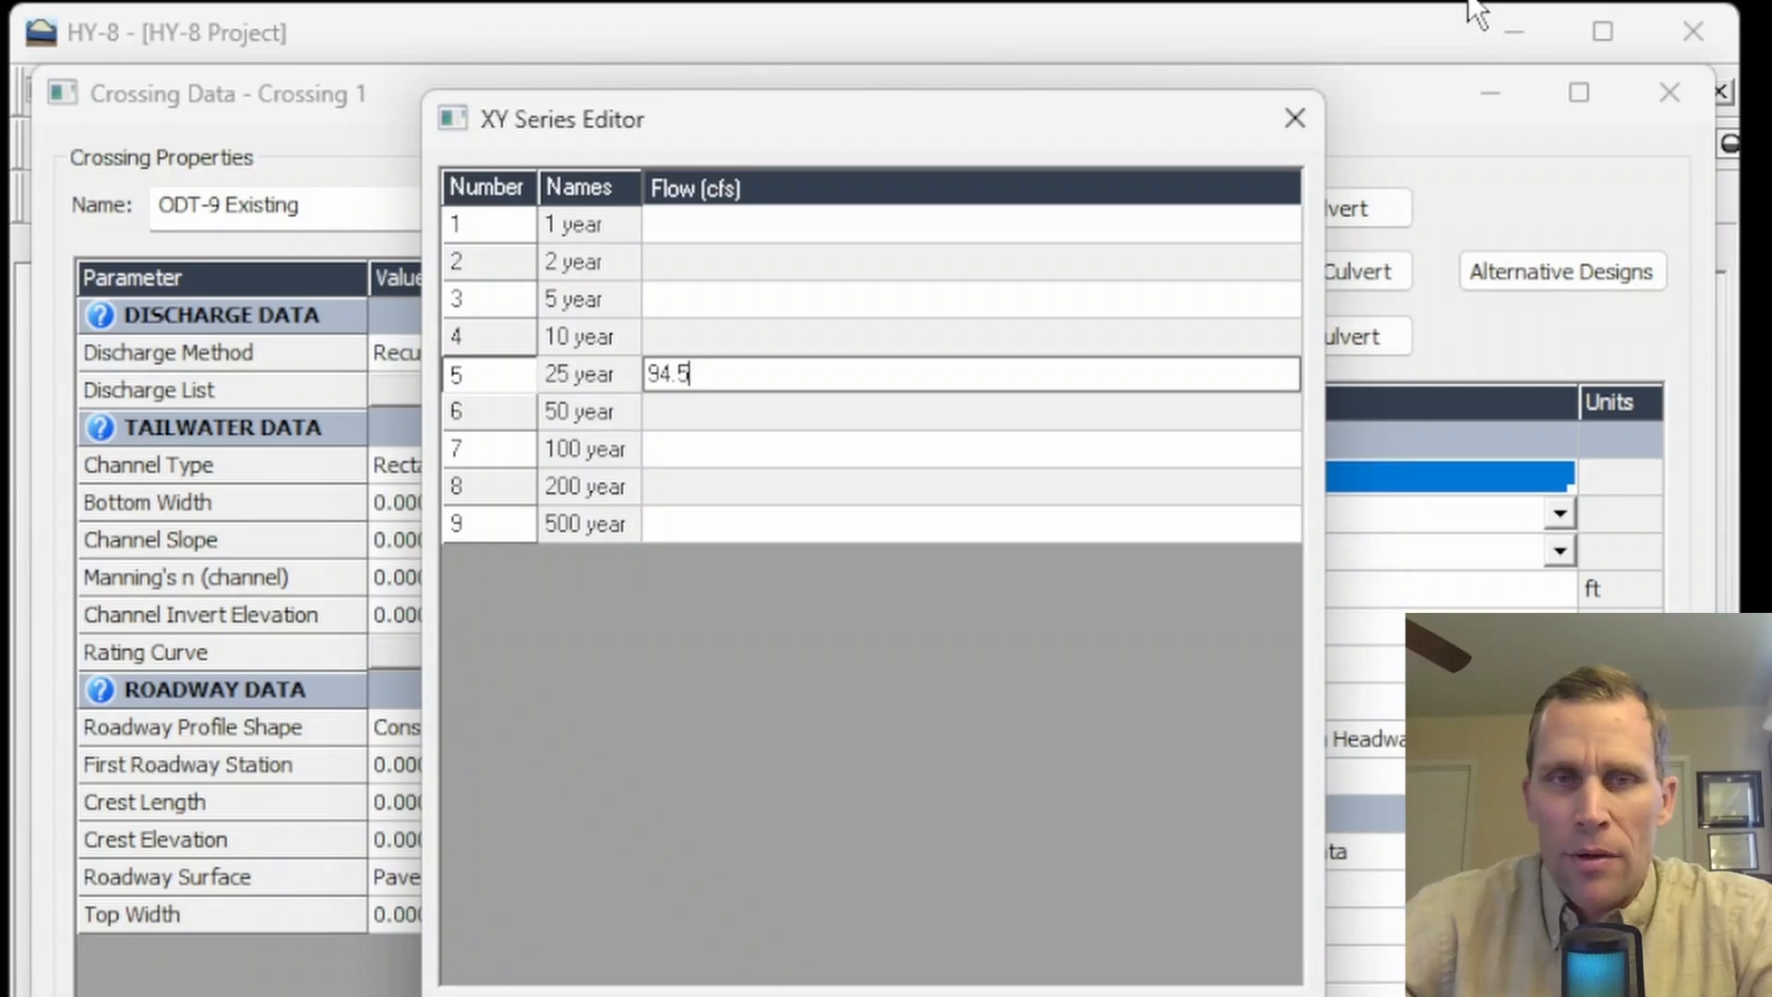
{"action": "left_click", "coordinate": [1296, 119]}
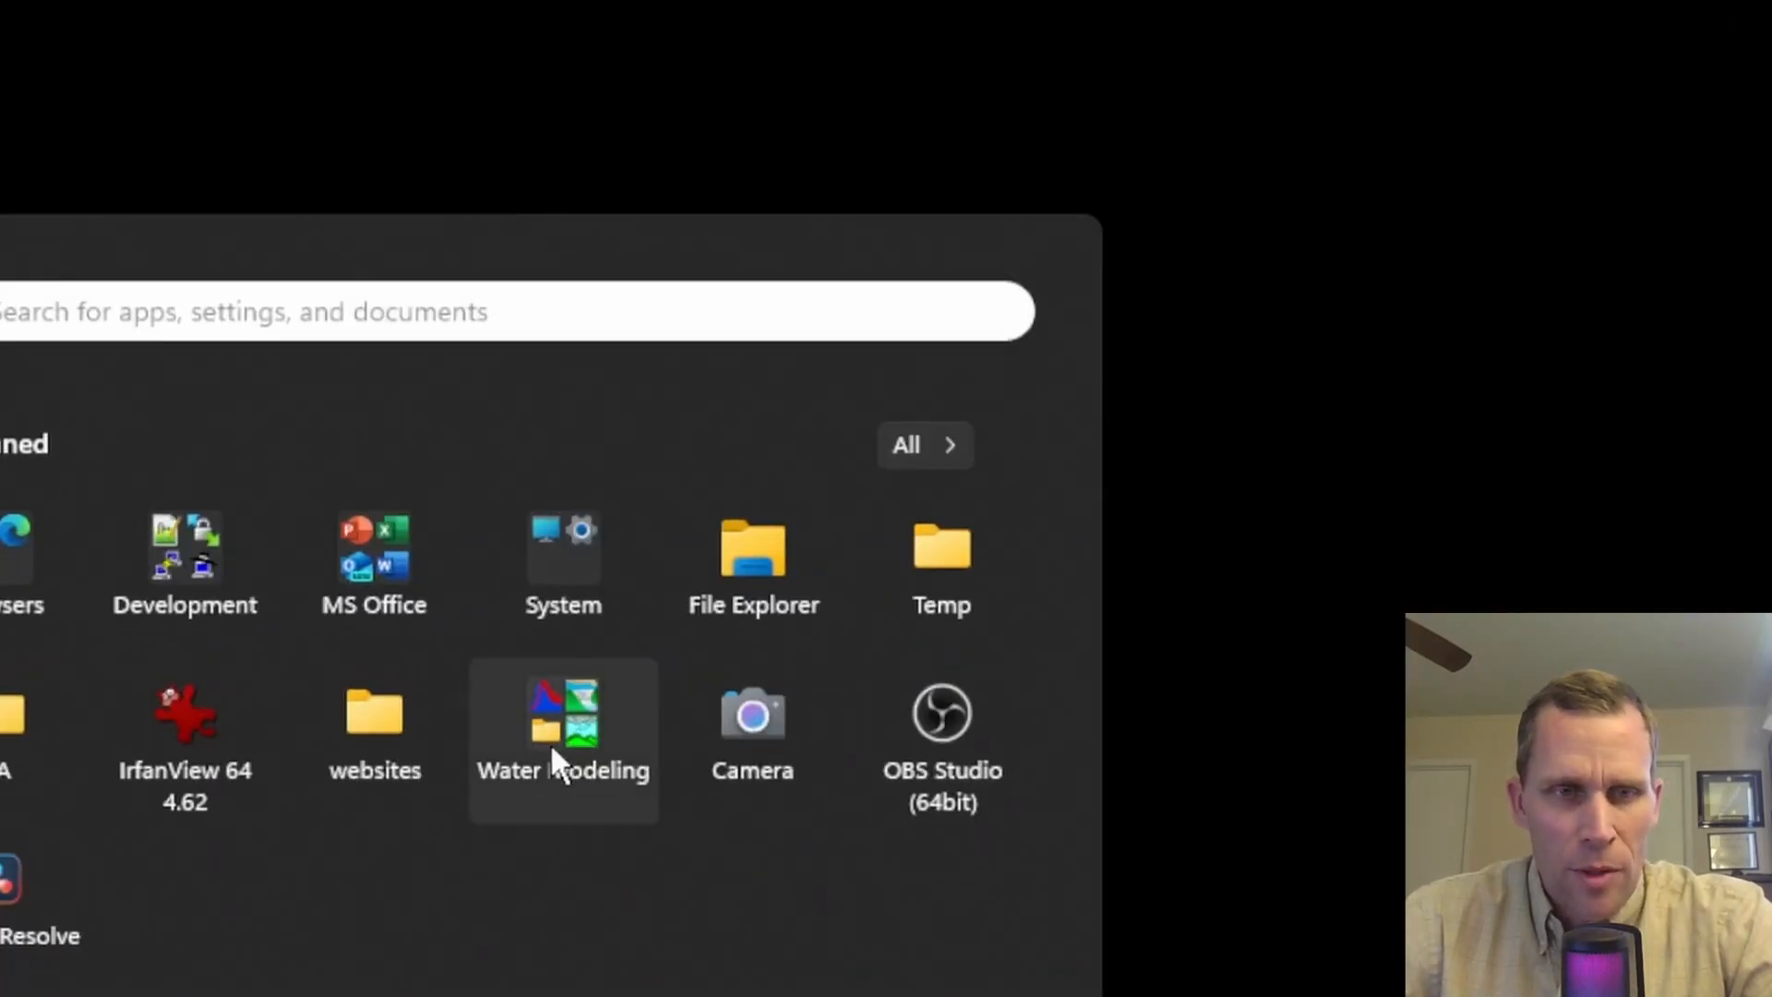
- Relaunch HY-8 from the Water Modeling folder, dismiss the welcome dialog, and switch units to SI Units (Metric)
{"action": "left_click", "coordinate": [550, 738]}
{"action": "left_click", "coordinate": [565, 971]}
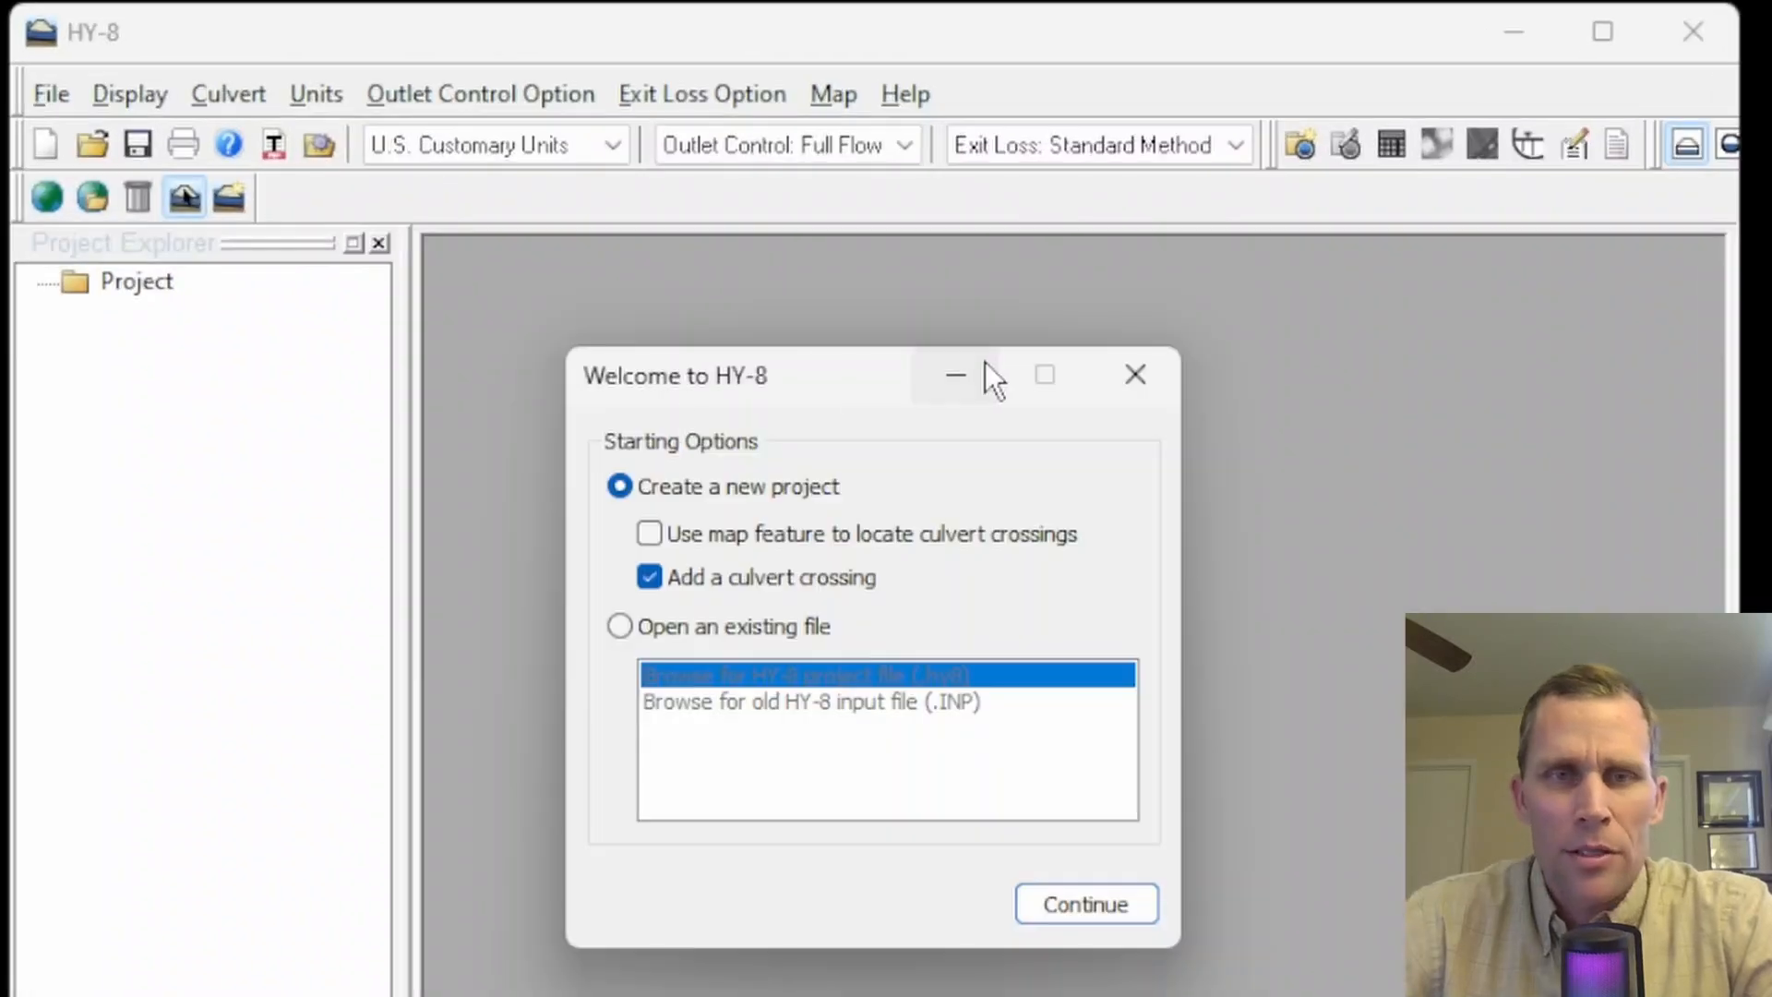
{"action": "left_click", "coordinate": [1134, 374]}
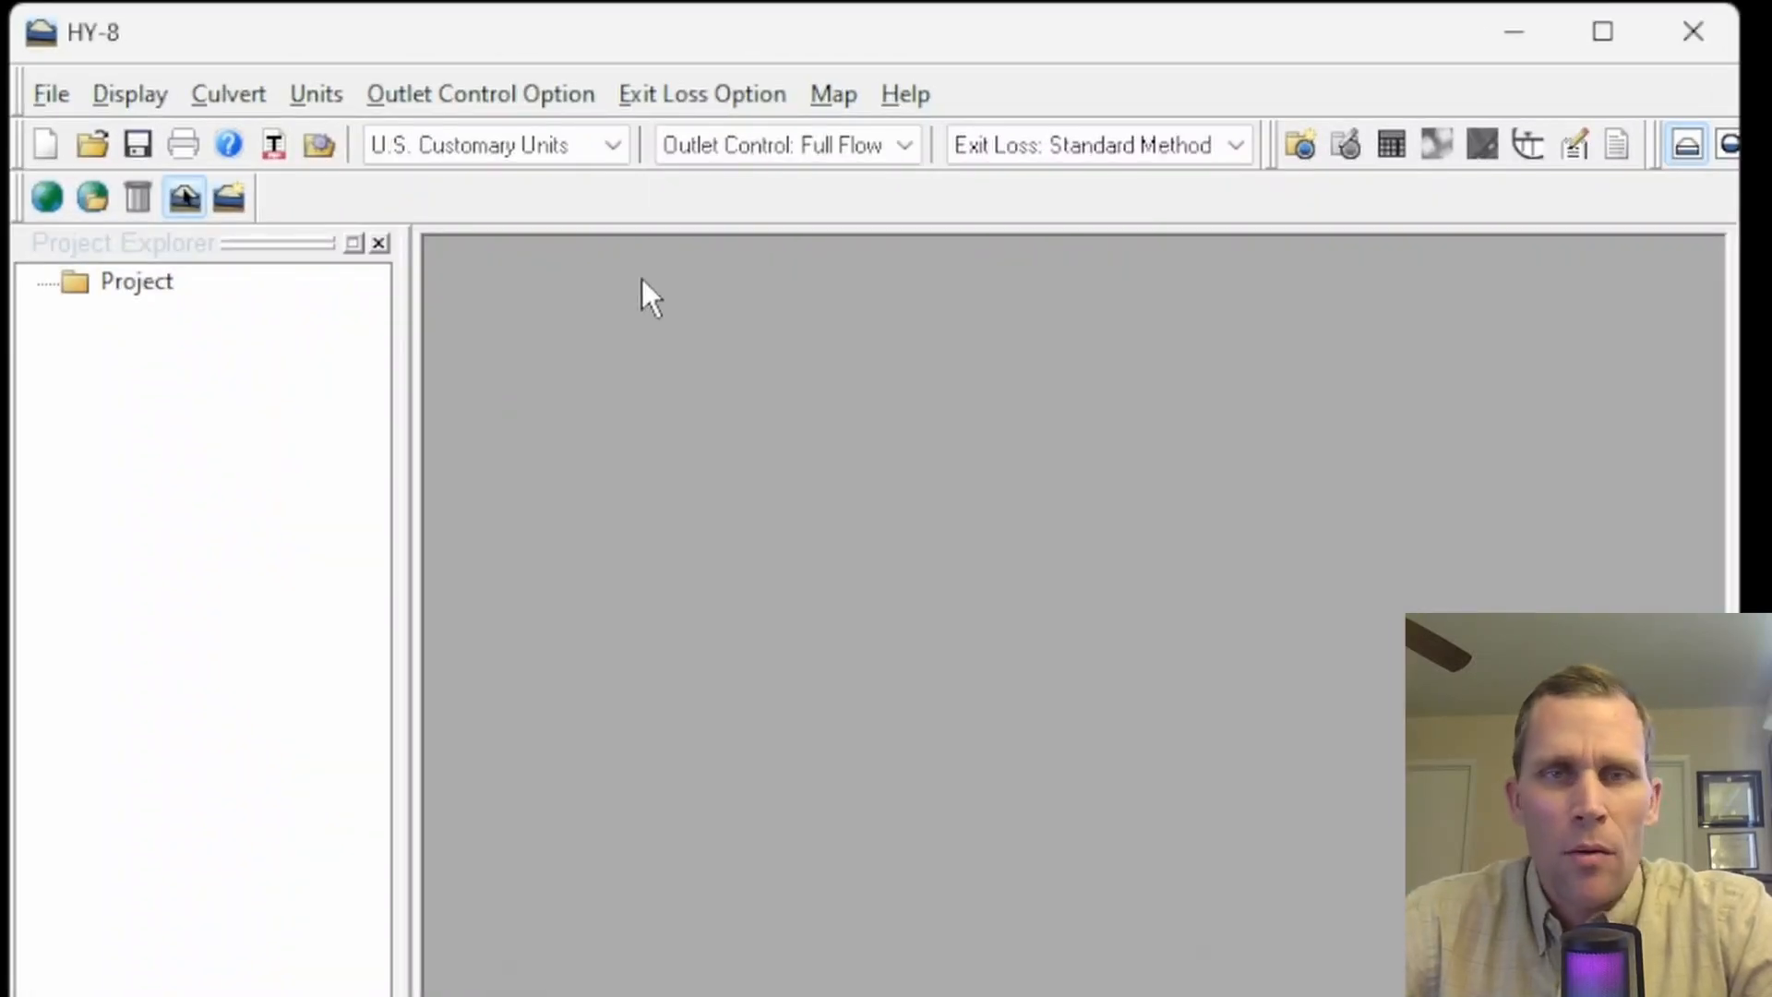
{"action": "left_click", "coordinate": [609, 151]}
{"action": "left_click", "coordinate": [569, 201]}
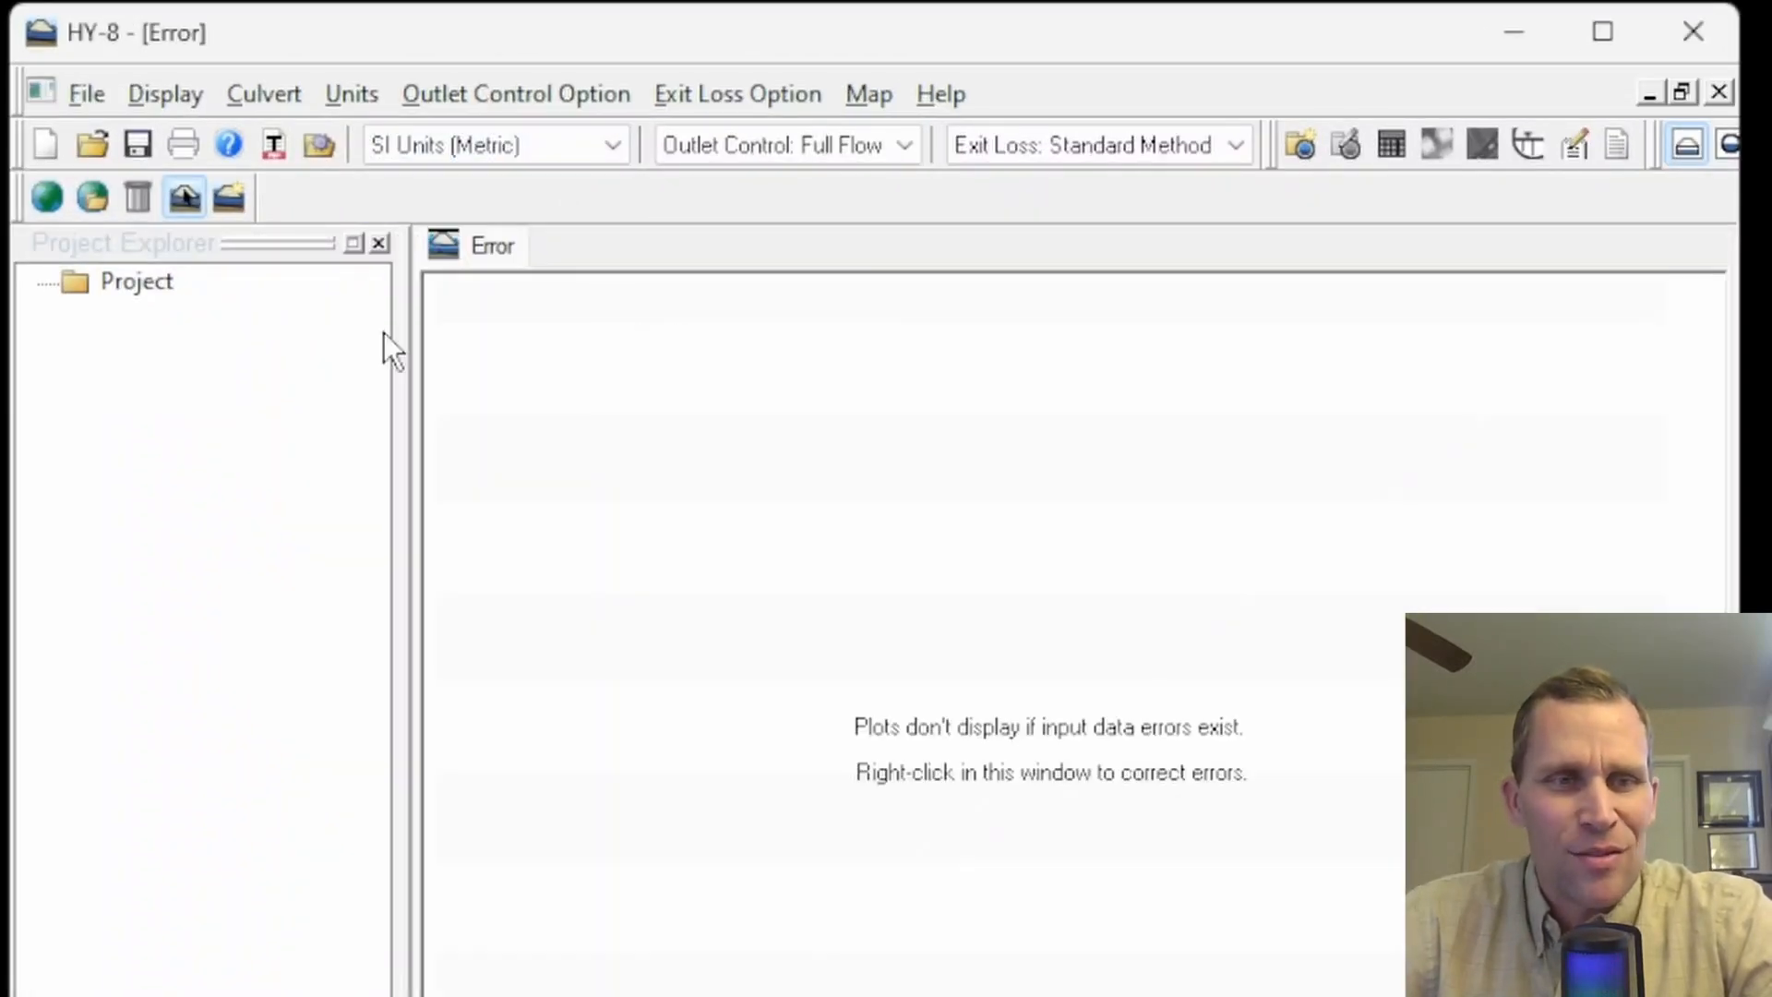
- Add a new culvert crossing named ODT-9 Existing to the metric project
{"action": "right_click", "coordinate": [139, 288]}
{"action": "left_click", "coordinate": [216, 328]}
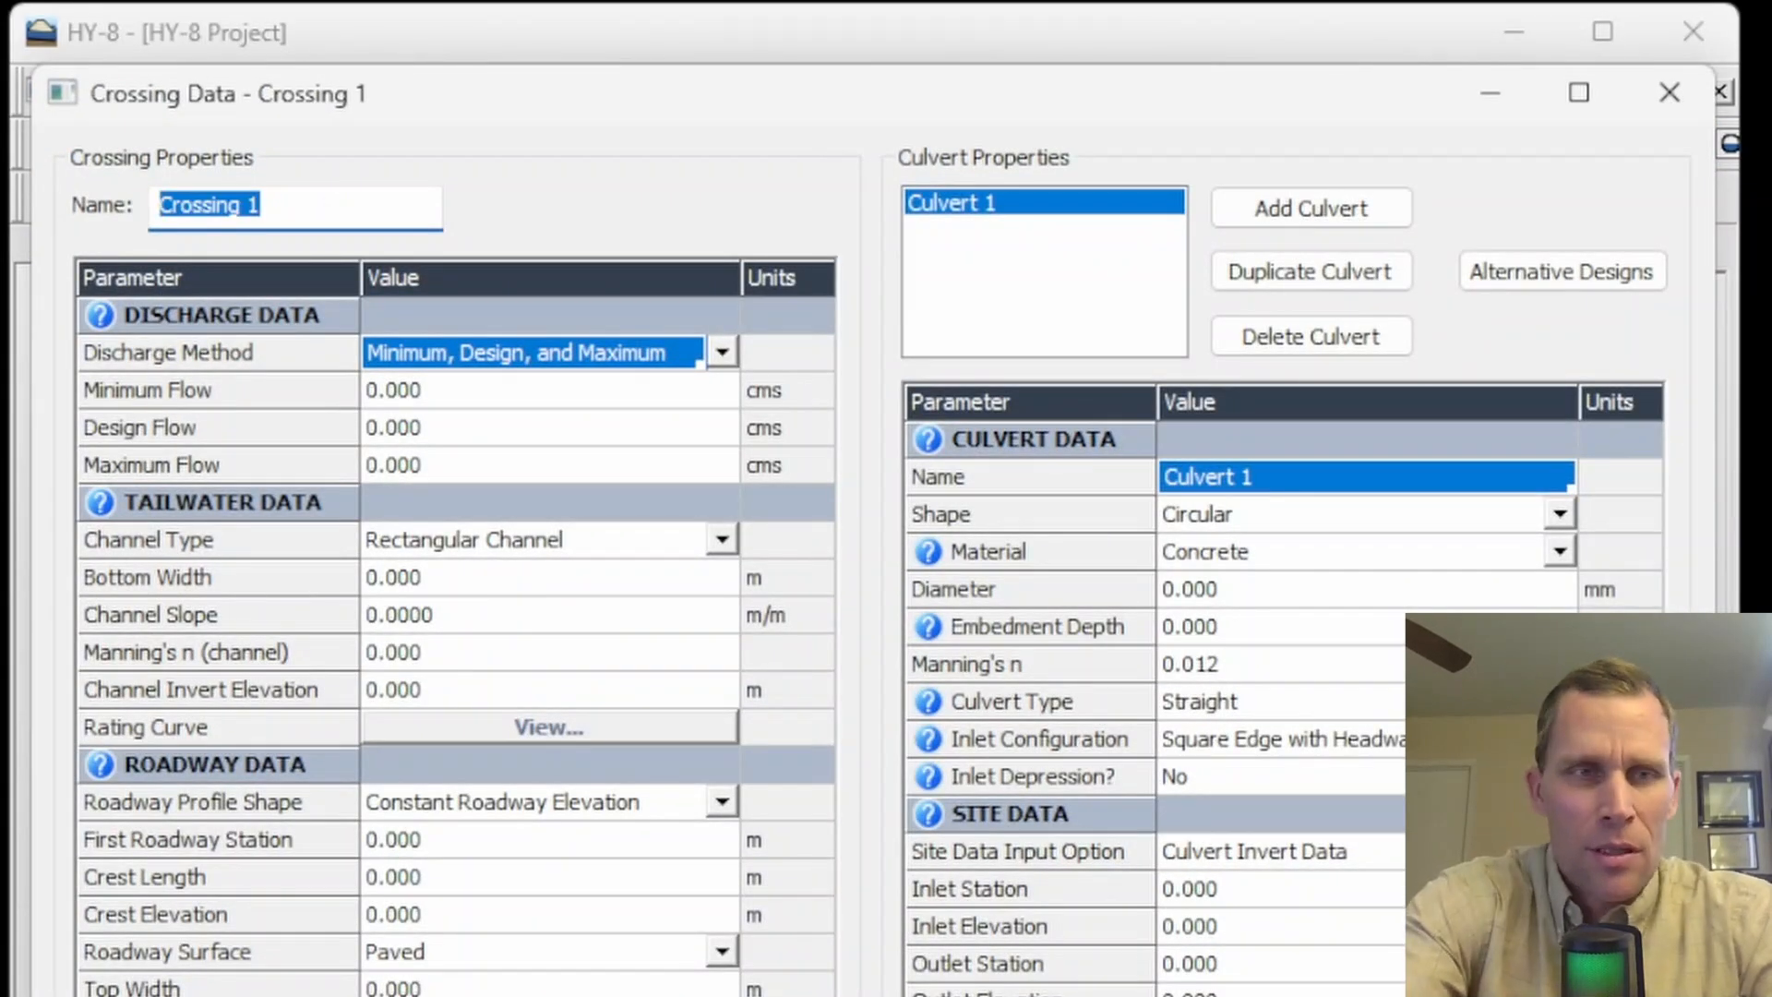
{"action": "type", "text": "ODT-"}
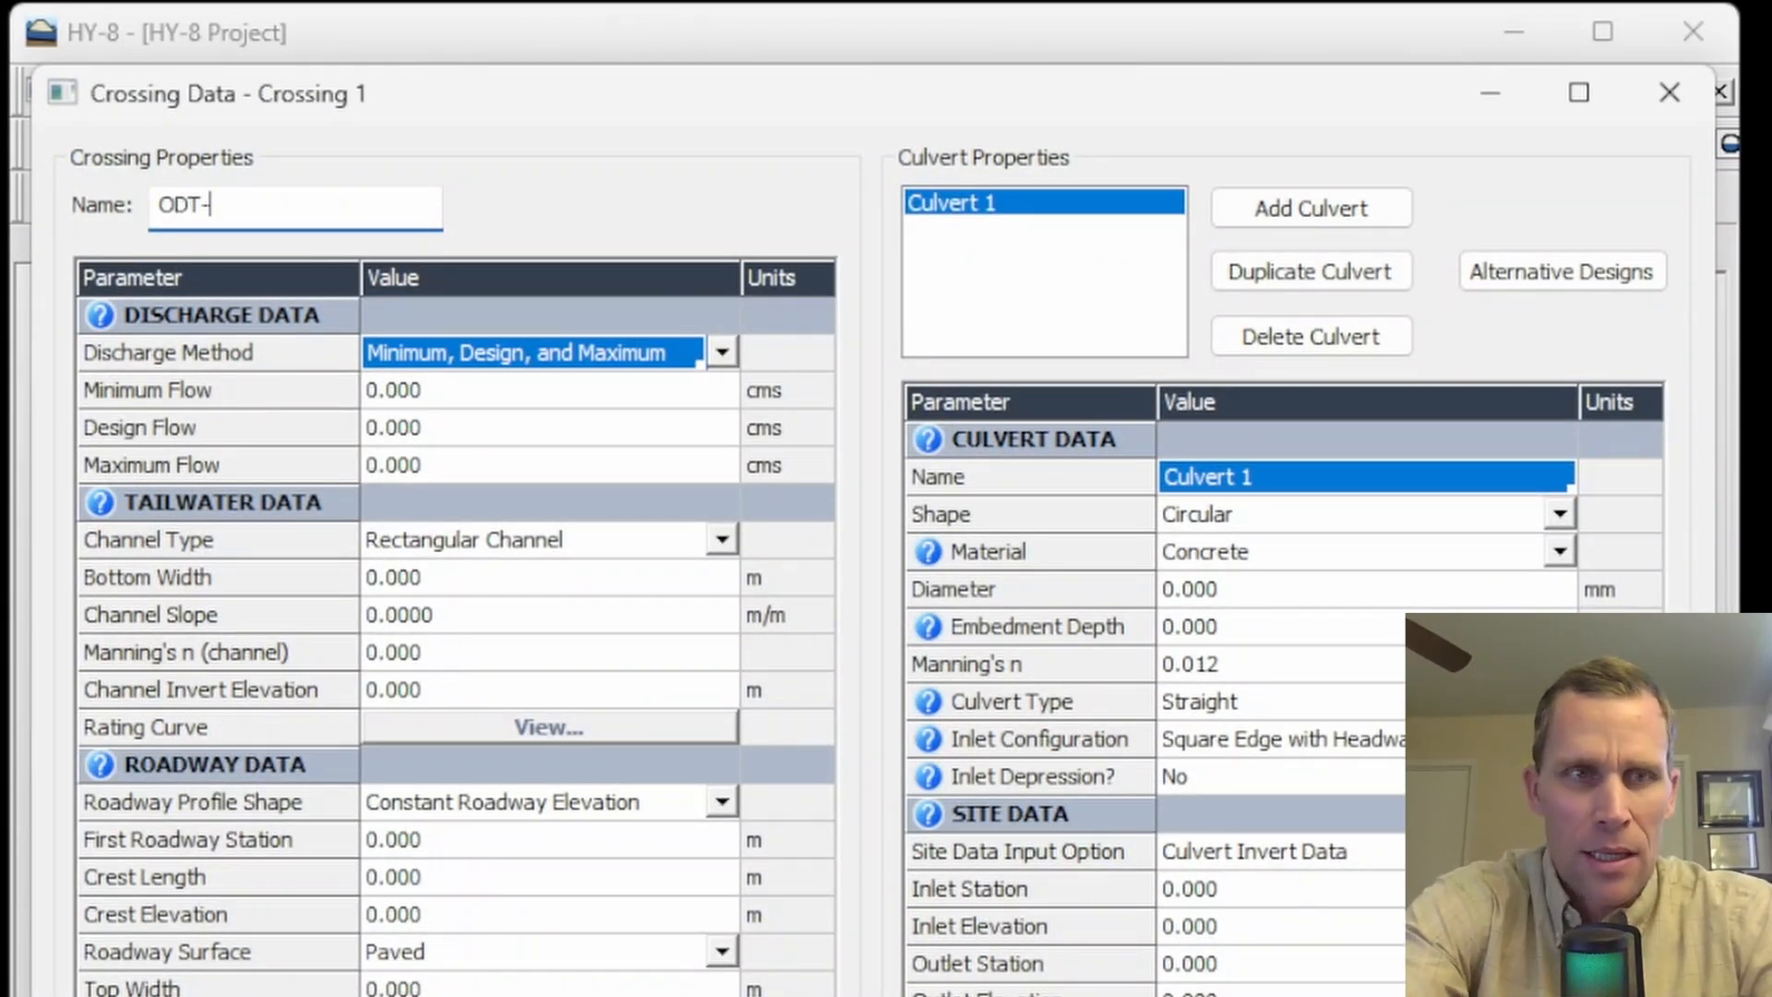
{"action": "type", "text": "9 Existing"}
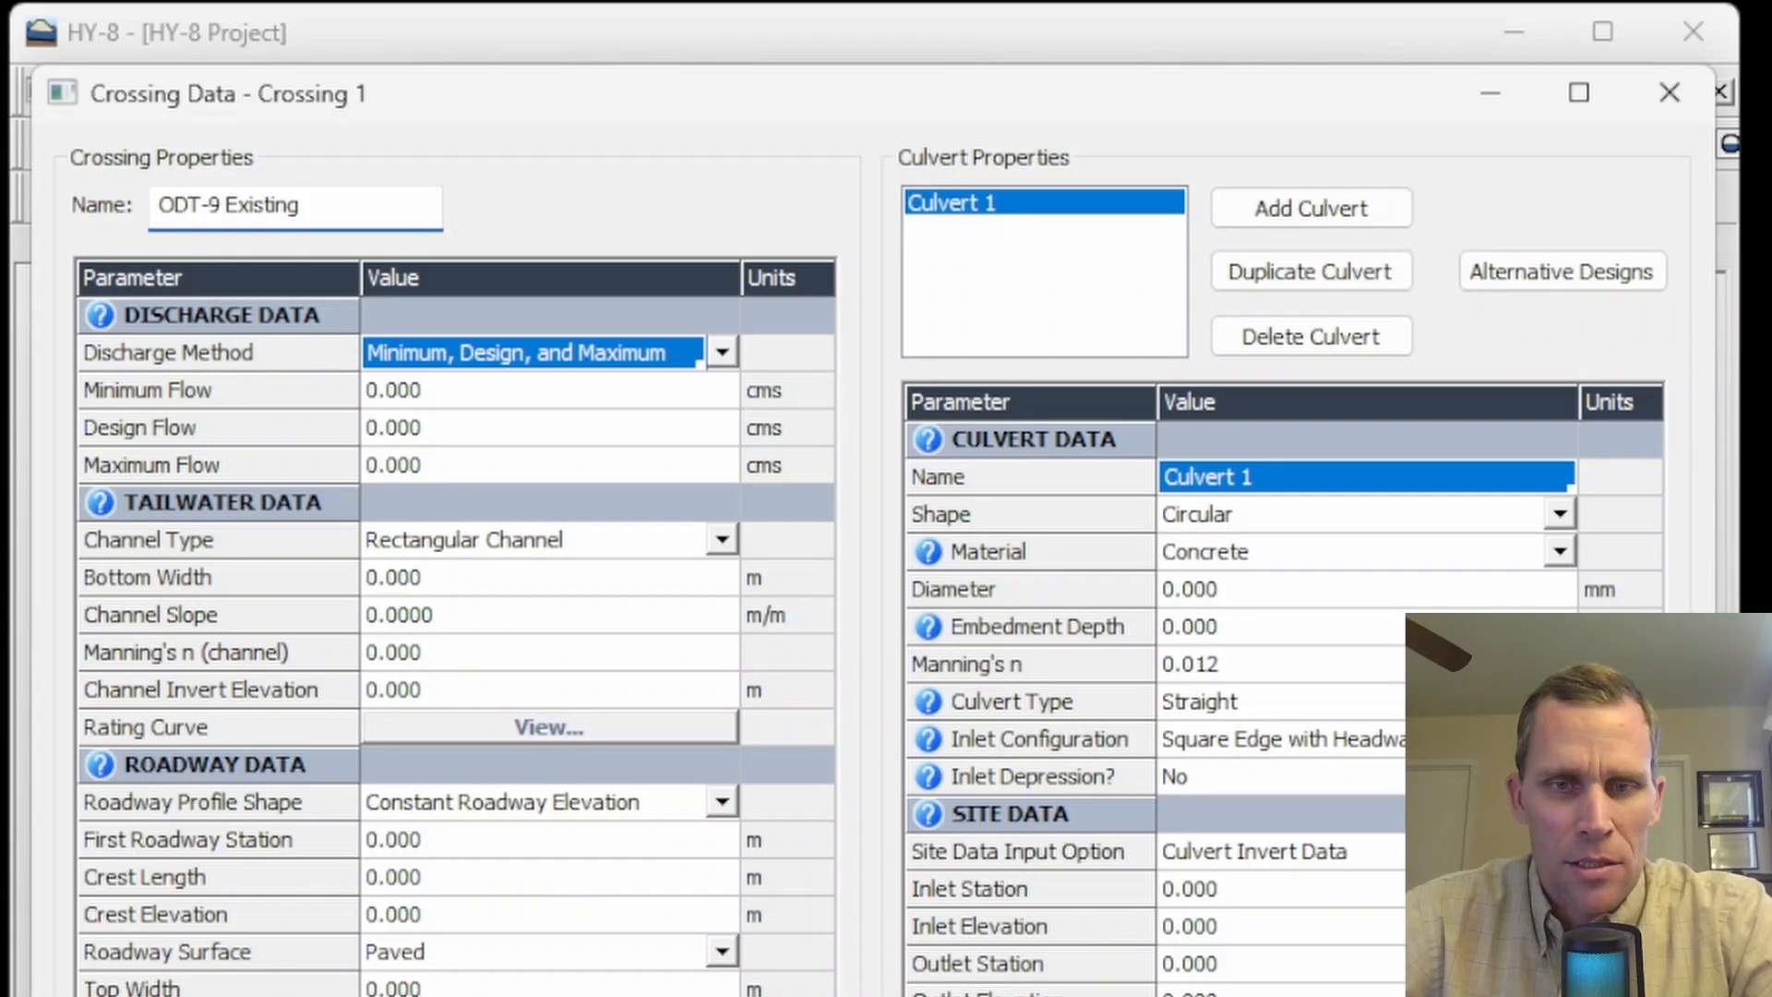
{"action": "key", "text": "Return"}
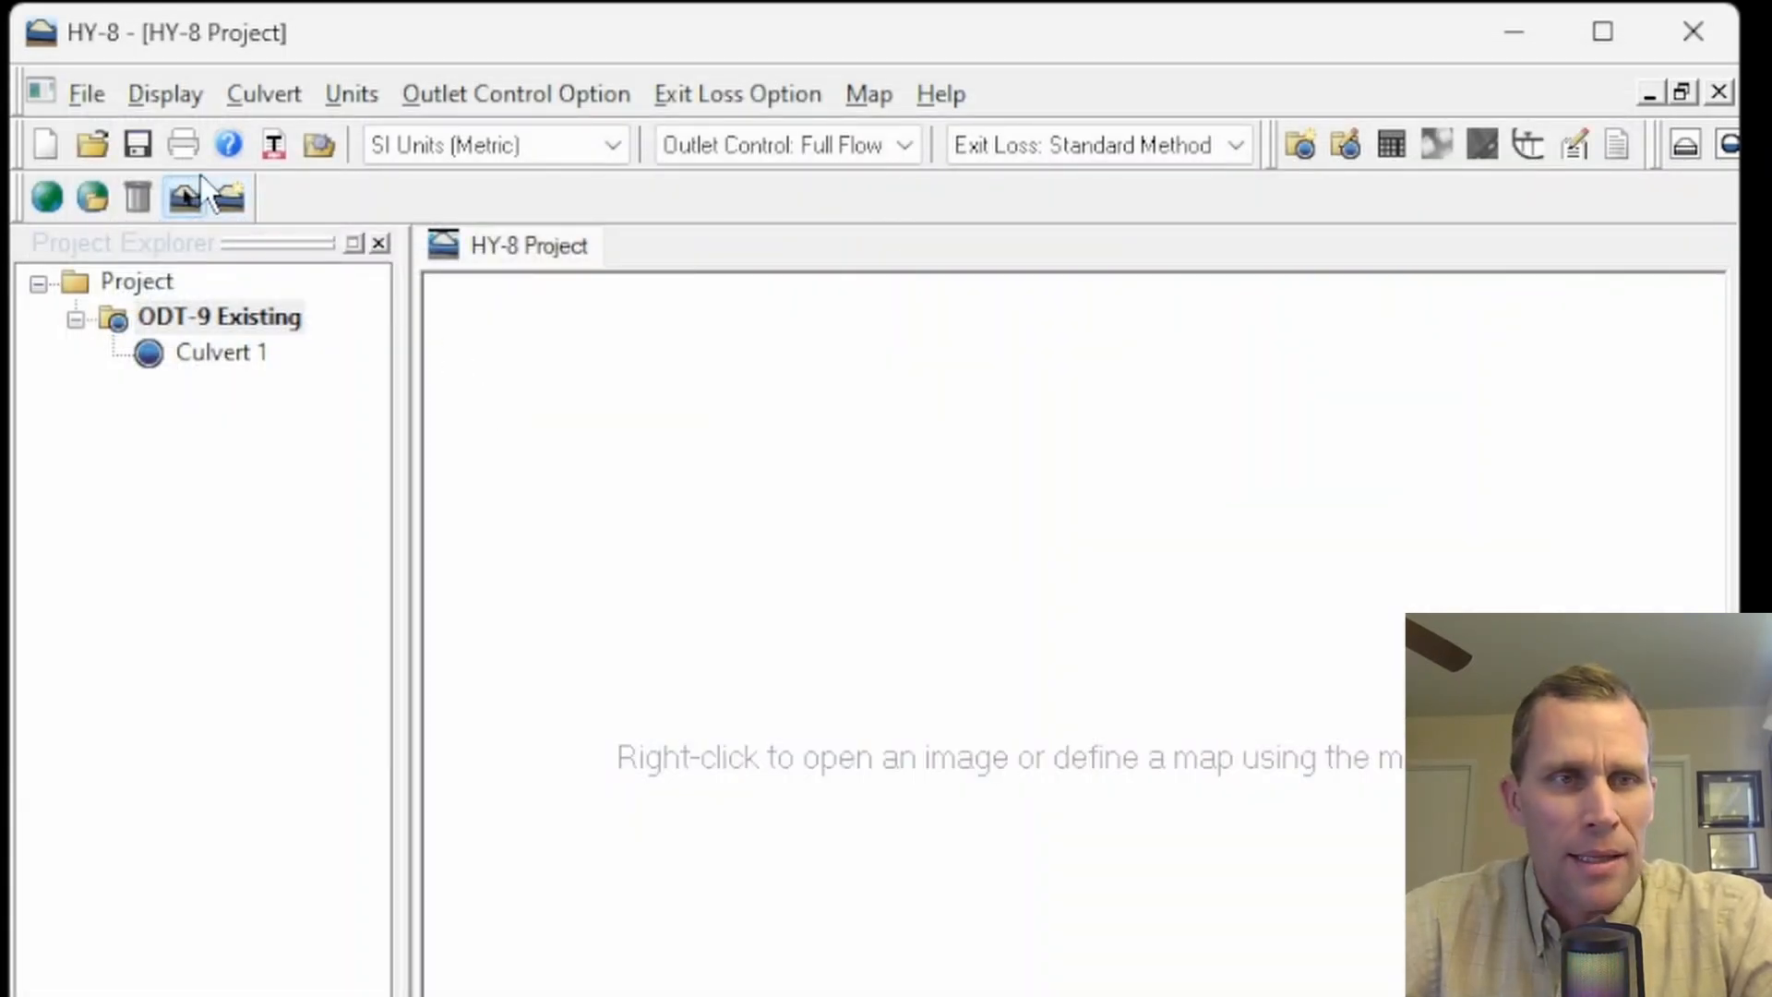
- Save the project as exercise2 in the project folder
{"action": "left_click", "coordinate": [138, 144]}
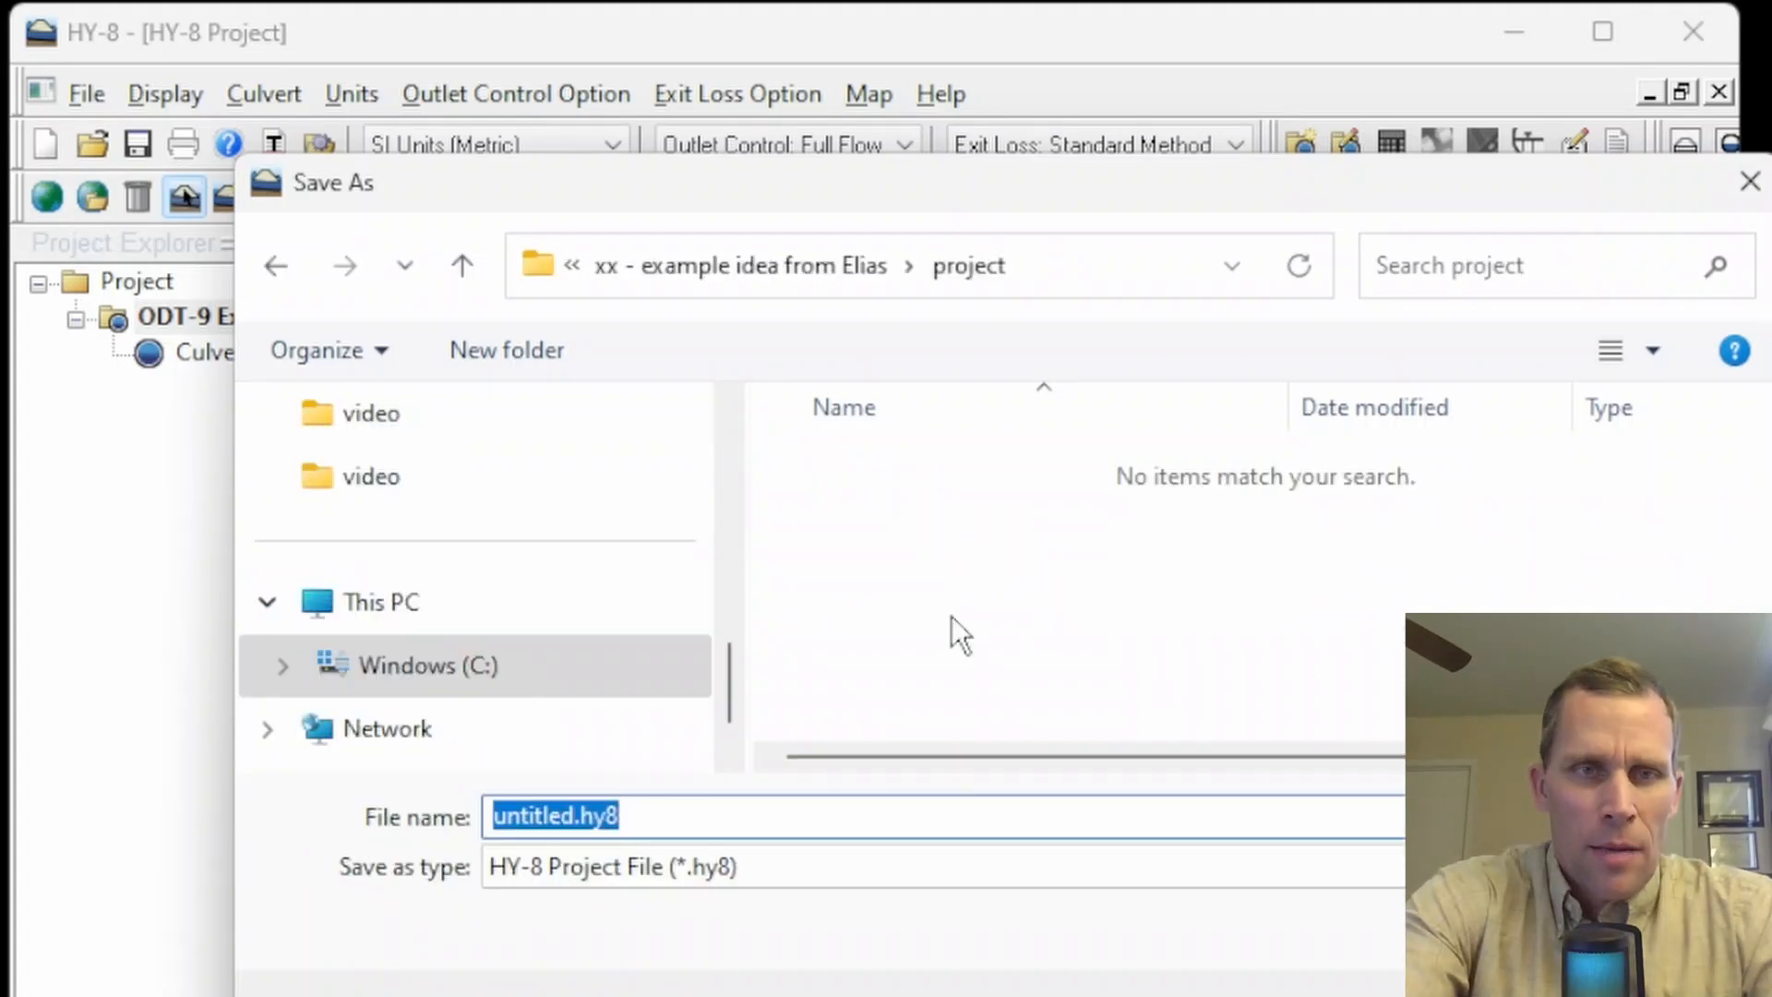
{"action": "type", "text": "Pro"}
{"action": "key", "text": "BackSpace"}
{"action": "key", "text": "BackSpace"}
{"action": "key", "text": "BackSpace"}
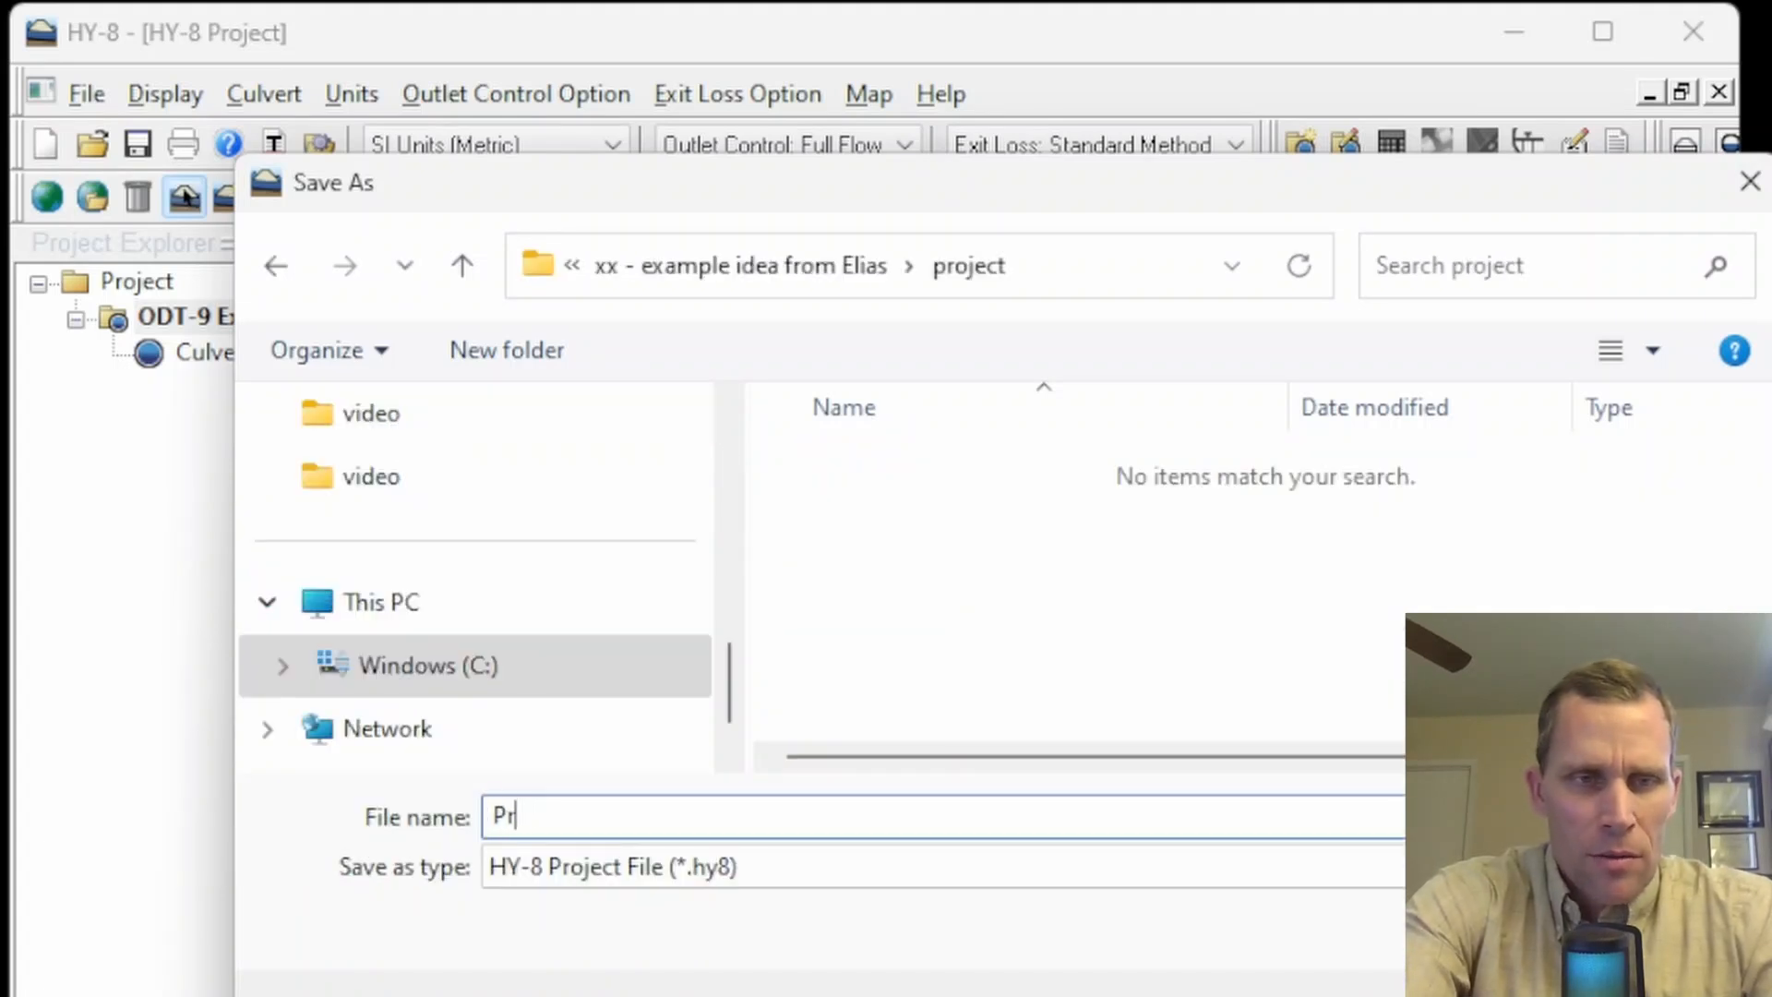
{"action": "type", "text": "exercise2"}
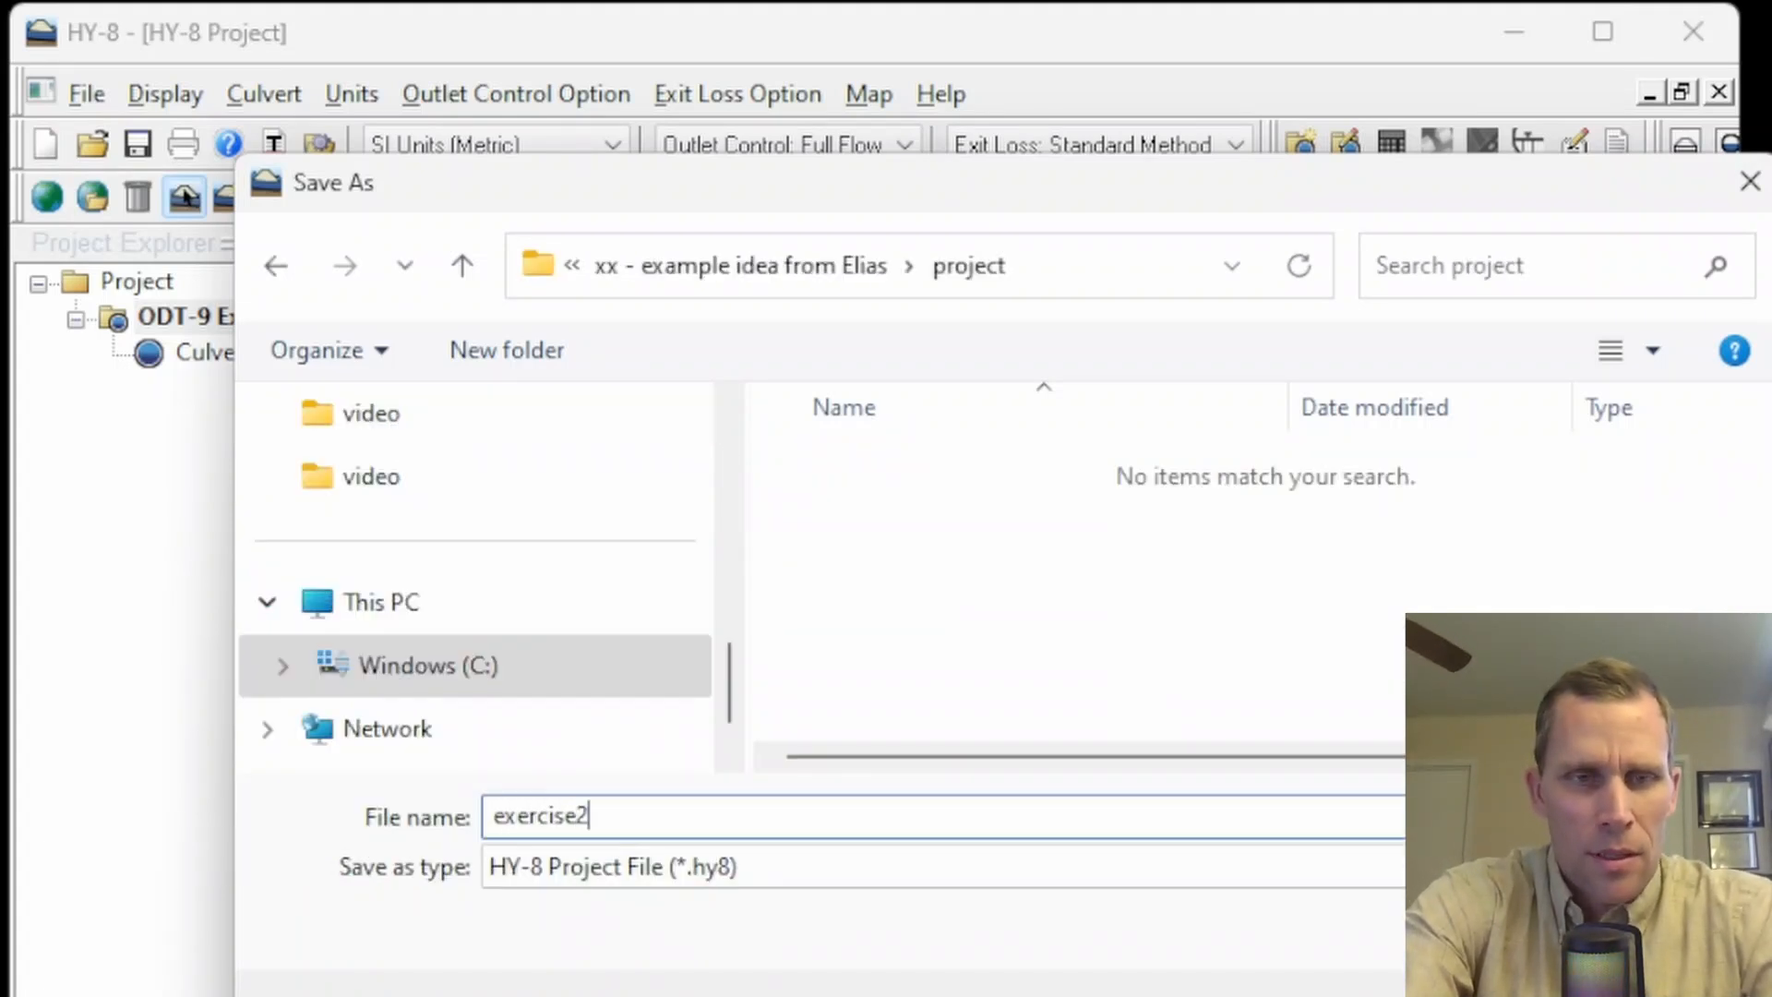
{"action": "key", "text": "Return"}
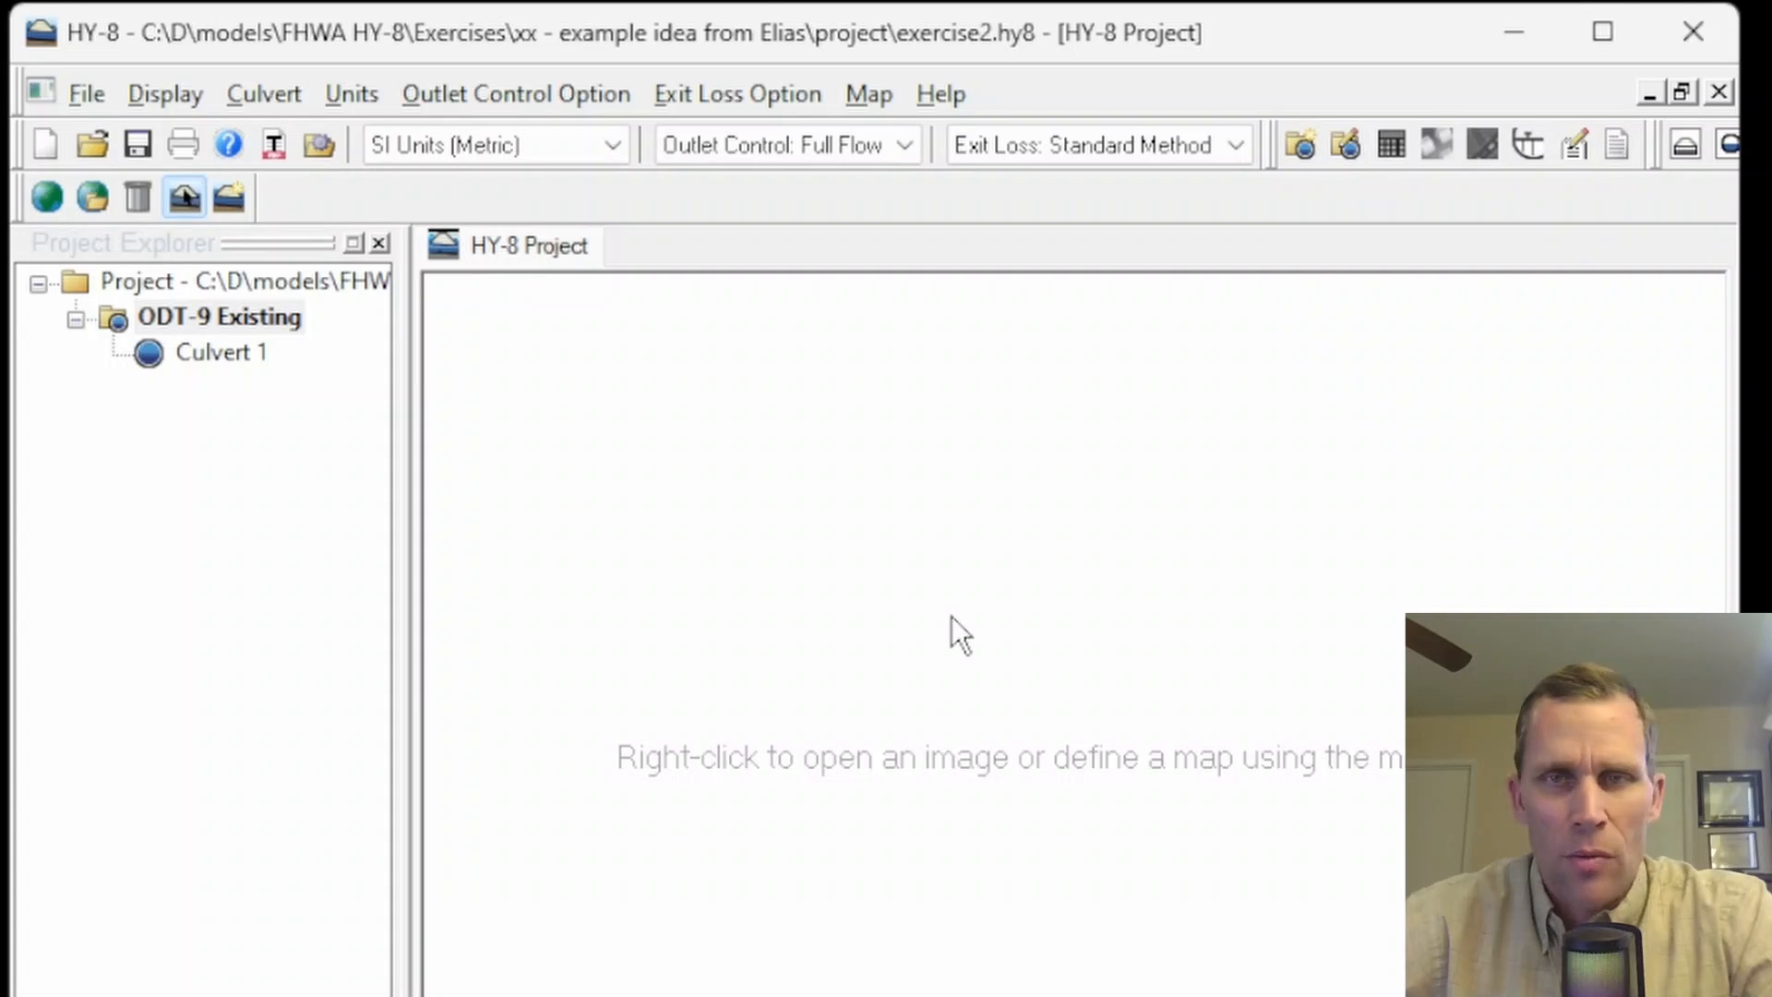
- Open the ODT-9 Existing crossing data and set the discharge method to Recurrence
{"action": "right_click", "coordinate": [247, 323]}
{"action": "left_click", "coordinate": [385, 348]}
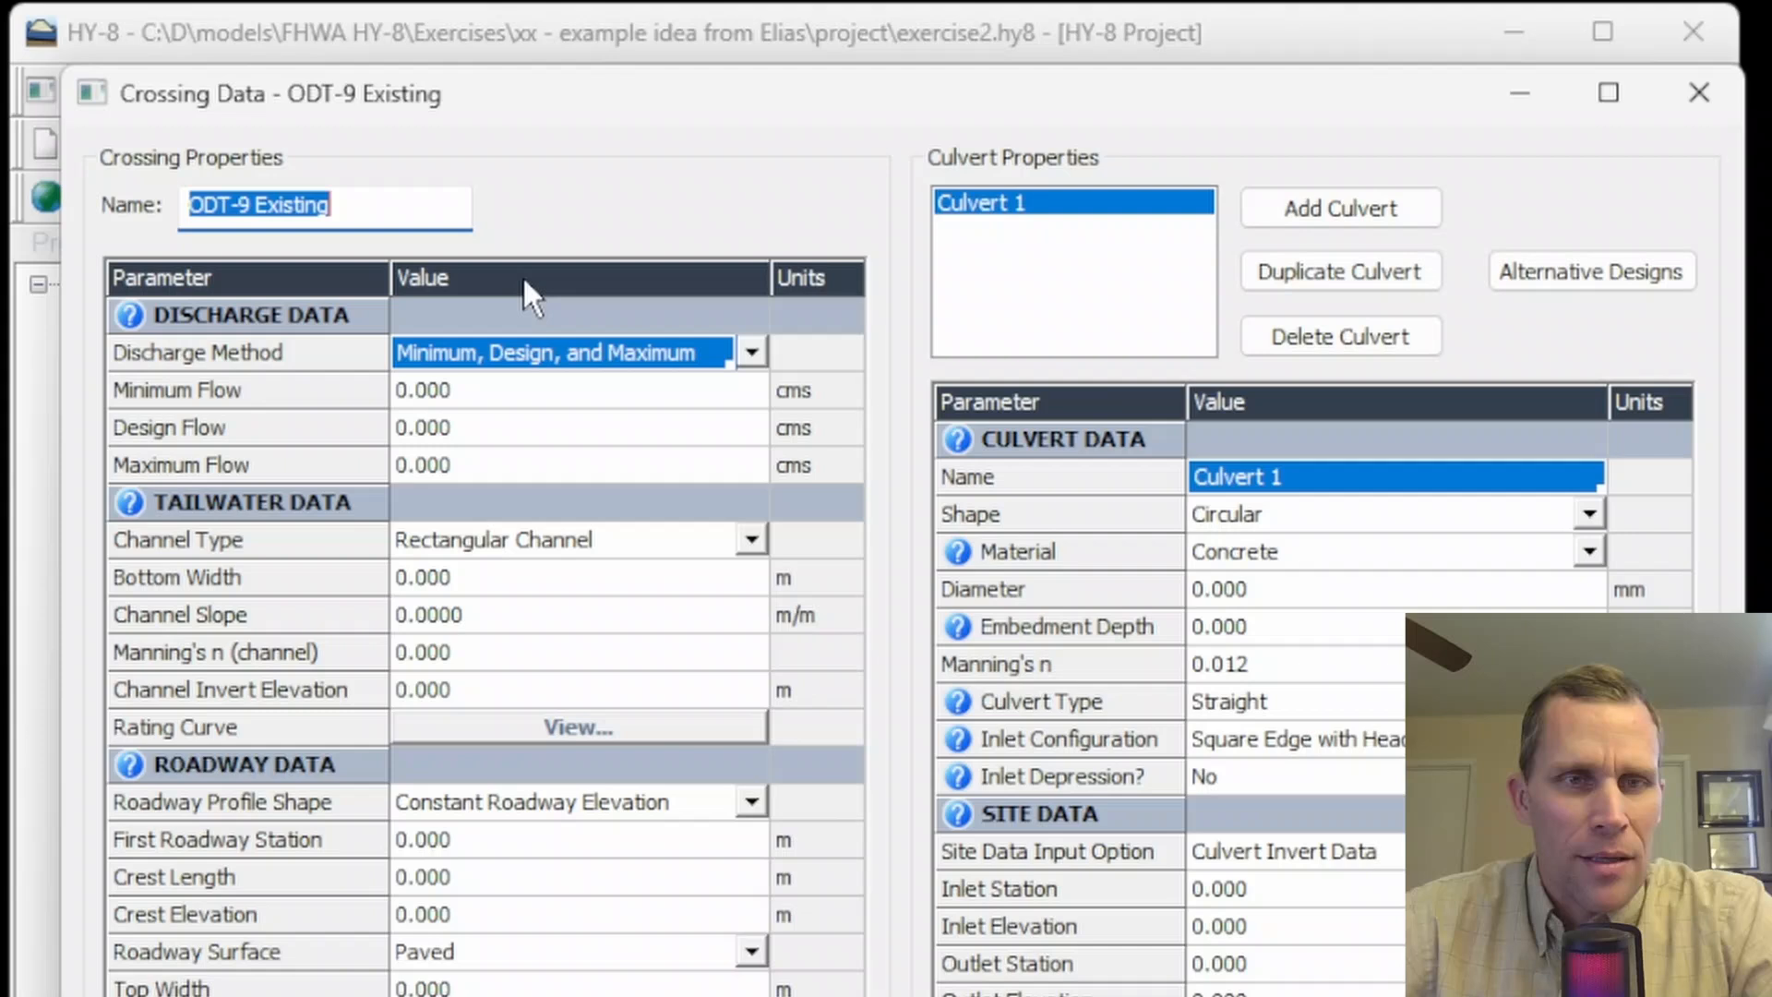
{"action": "left_click", "coordinate": [751, 354]}
{"action": "left_click", "coordinate": [607, 439]}
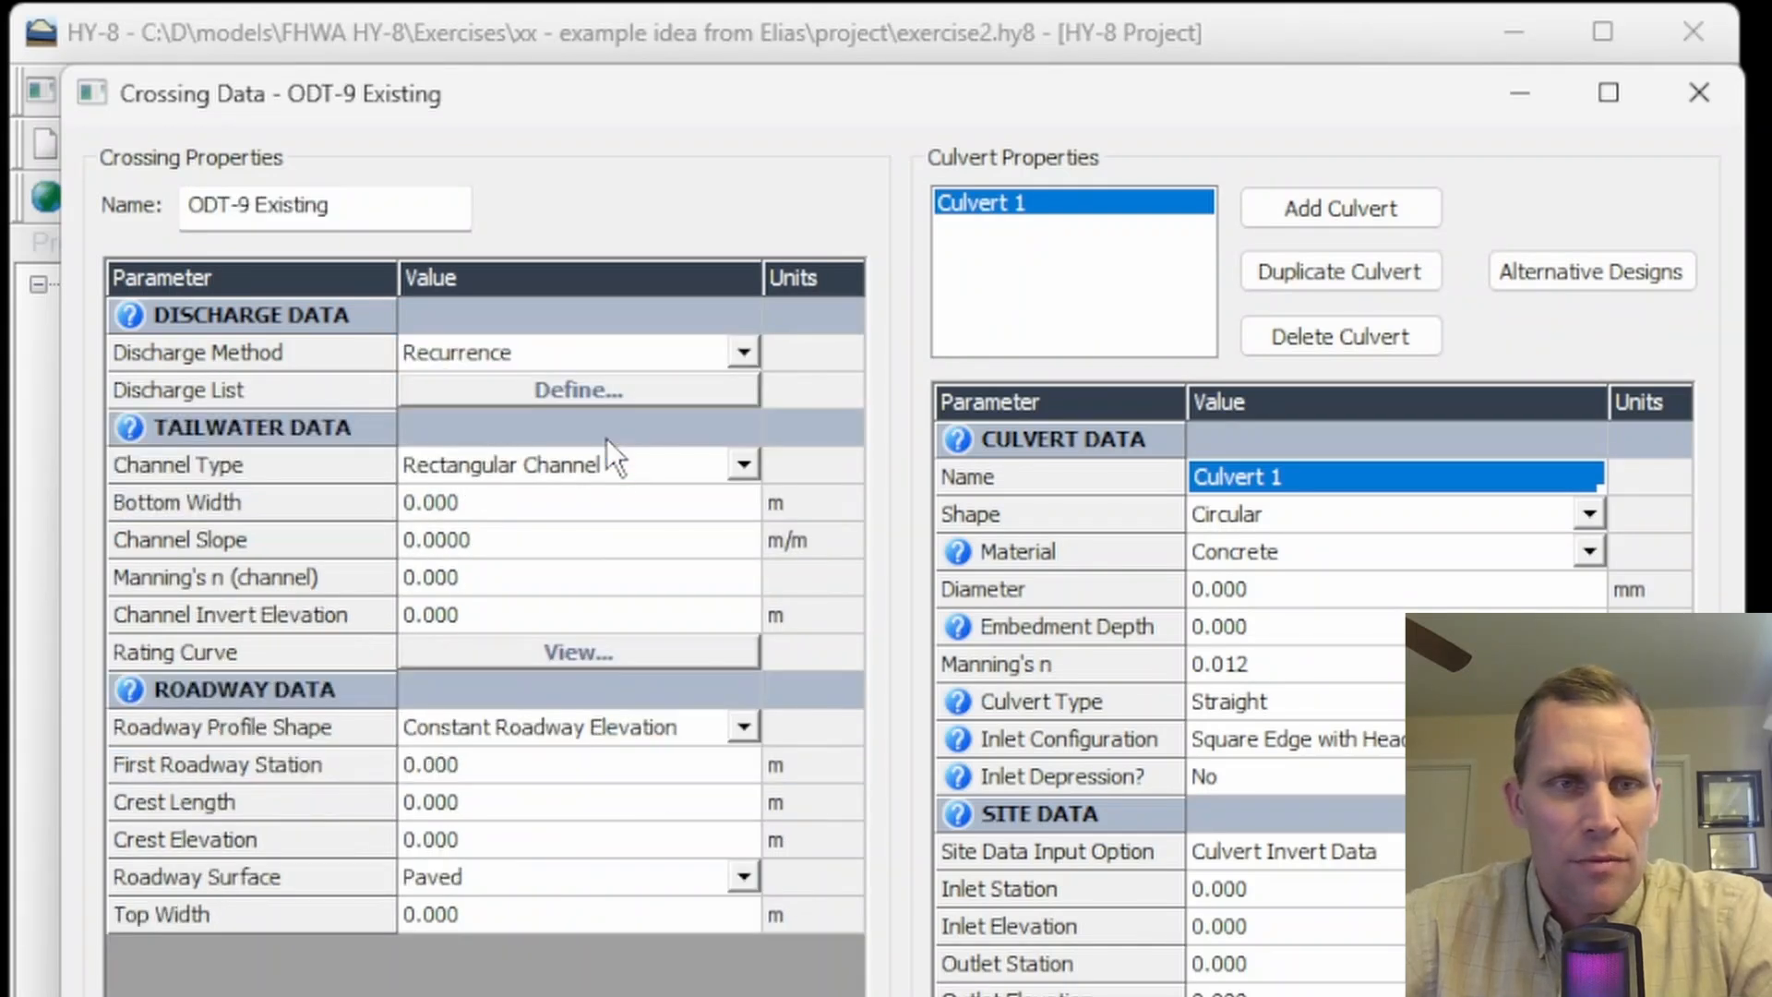
- Define recurrence flows of 94.5, 117.4 and 144 cms for the 25, 50 and 100 year events
{"action": "left_click", "coordinate": [605, 404]}
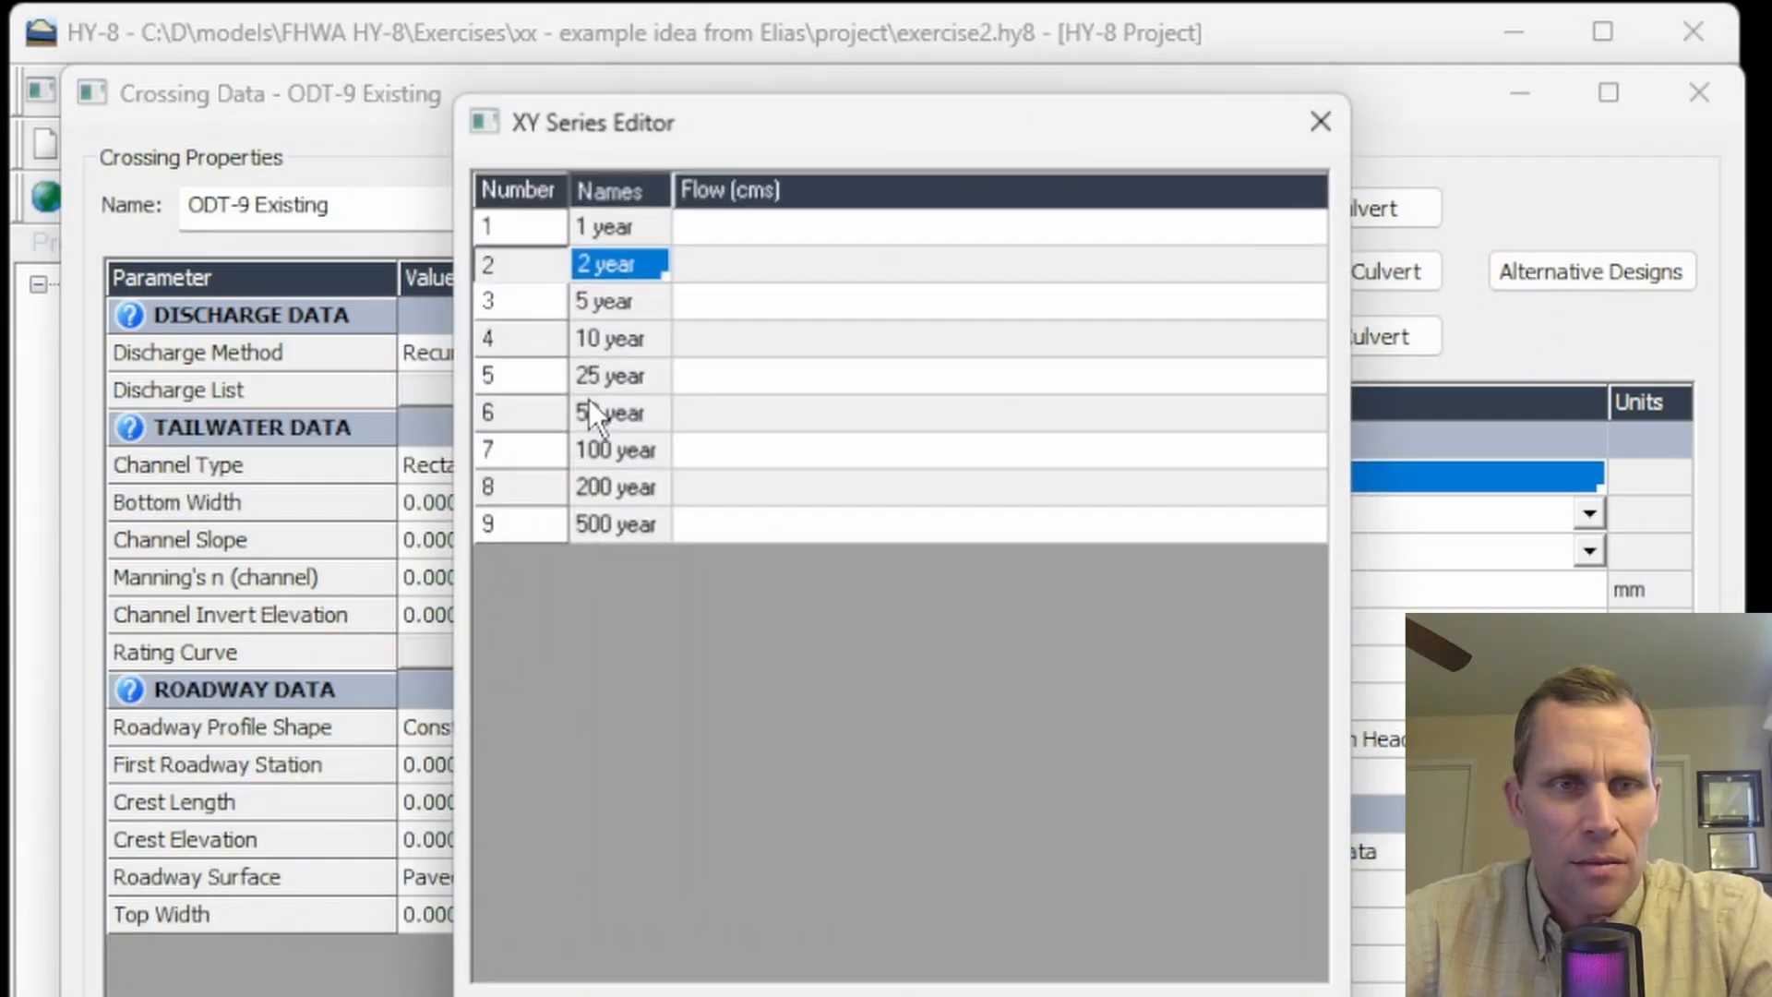
{"action": "left_click", "coordinate": [701, 386]}
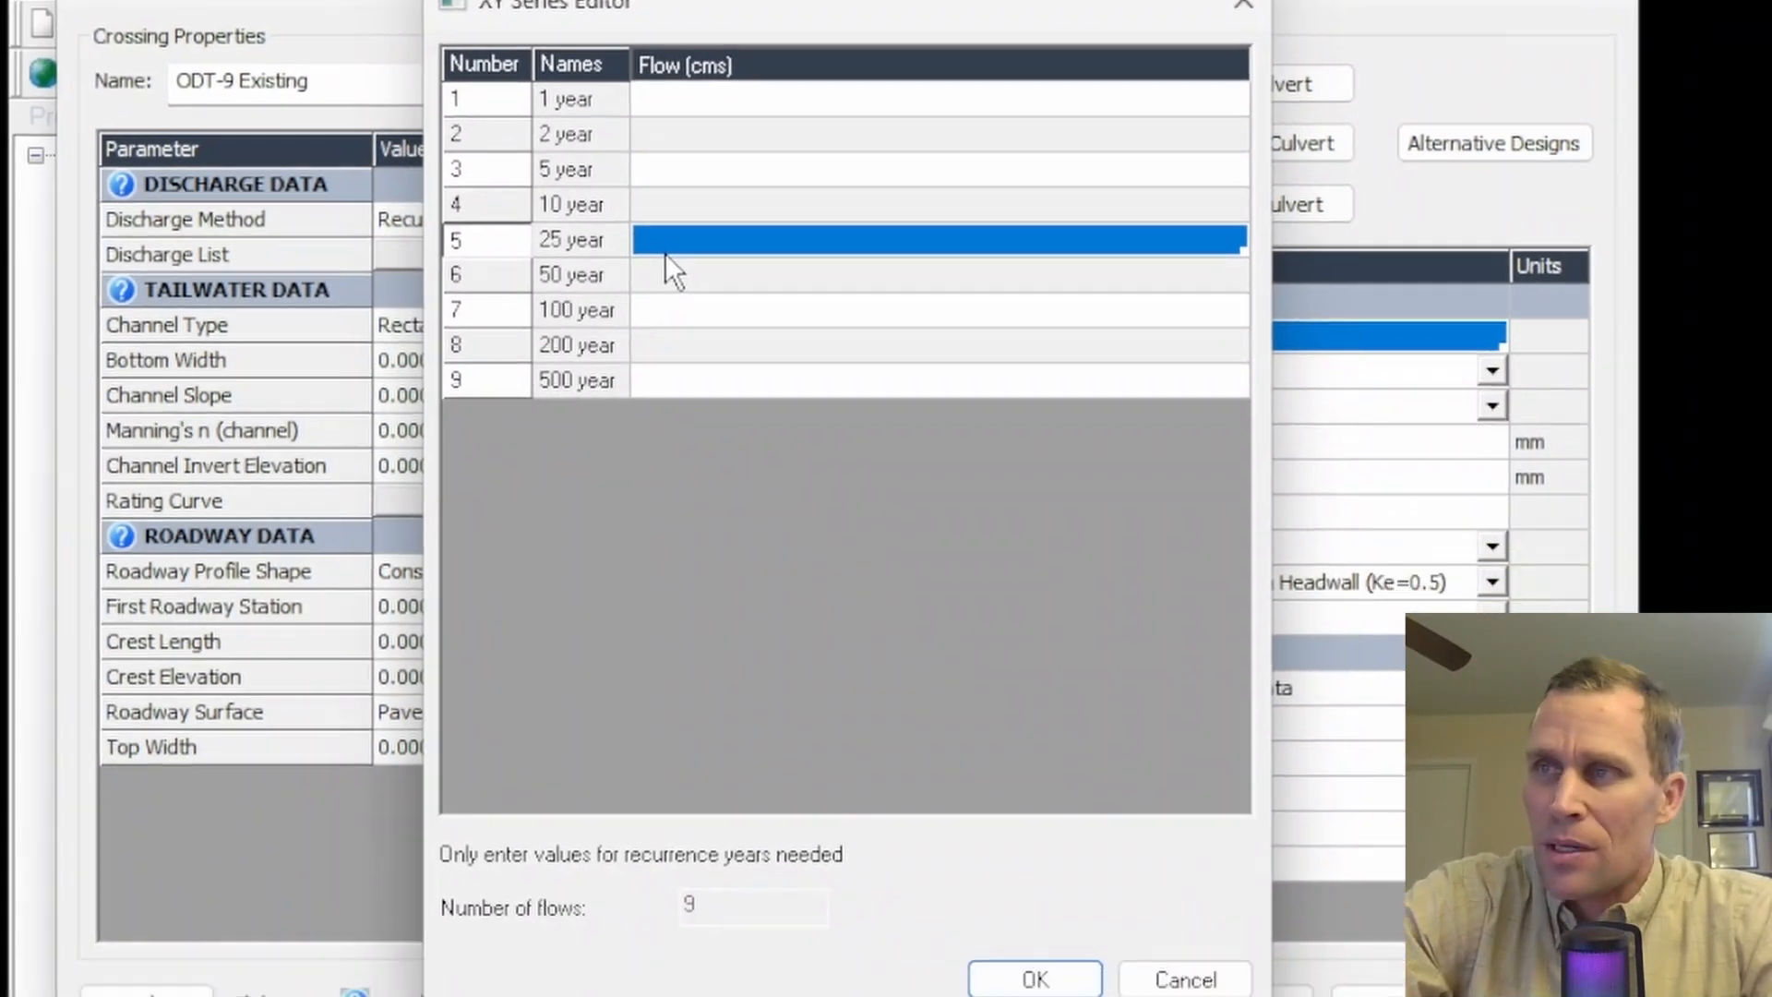
{"action": "type", "text": "94.5"}
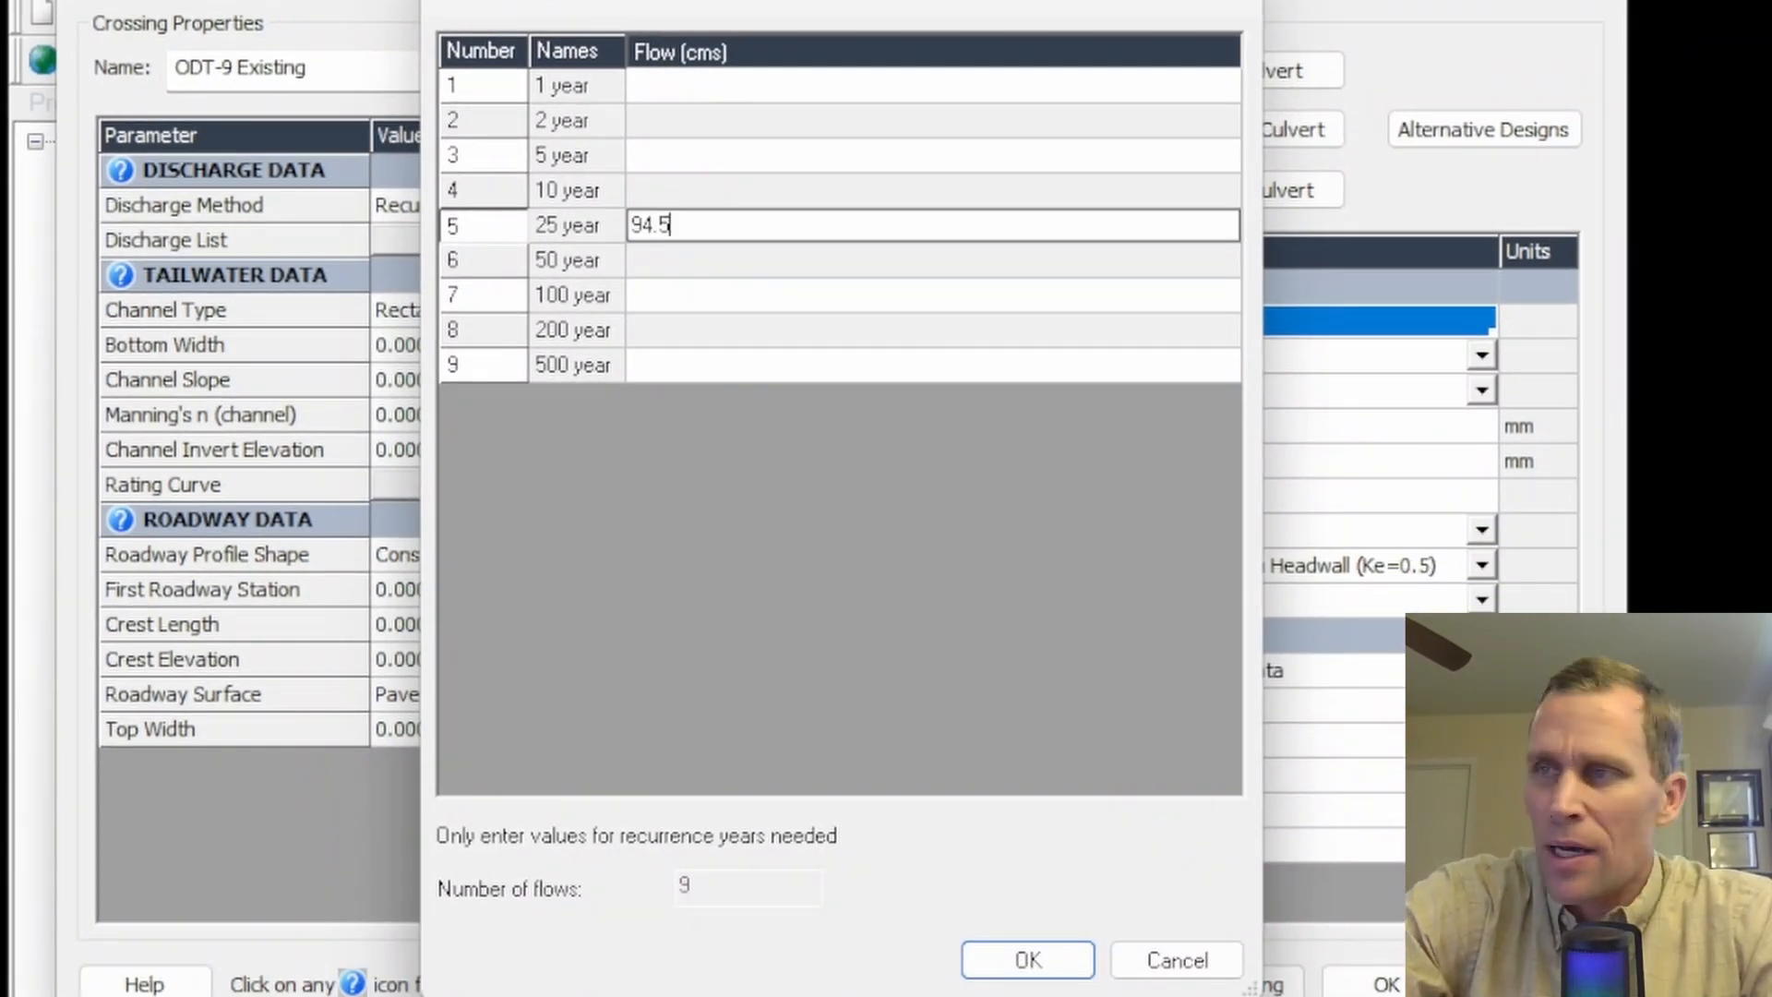
{"action": "key", "text": "Return"}
{"action": "type", "text": "117.4"}
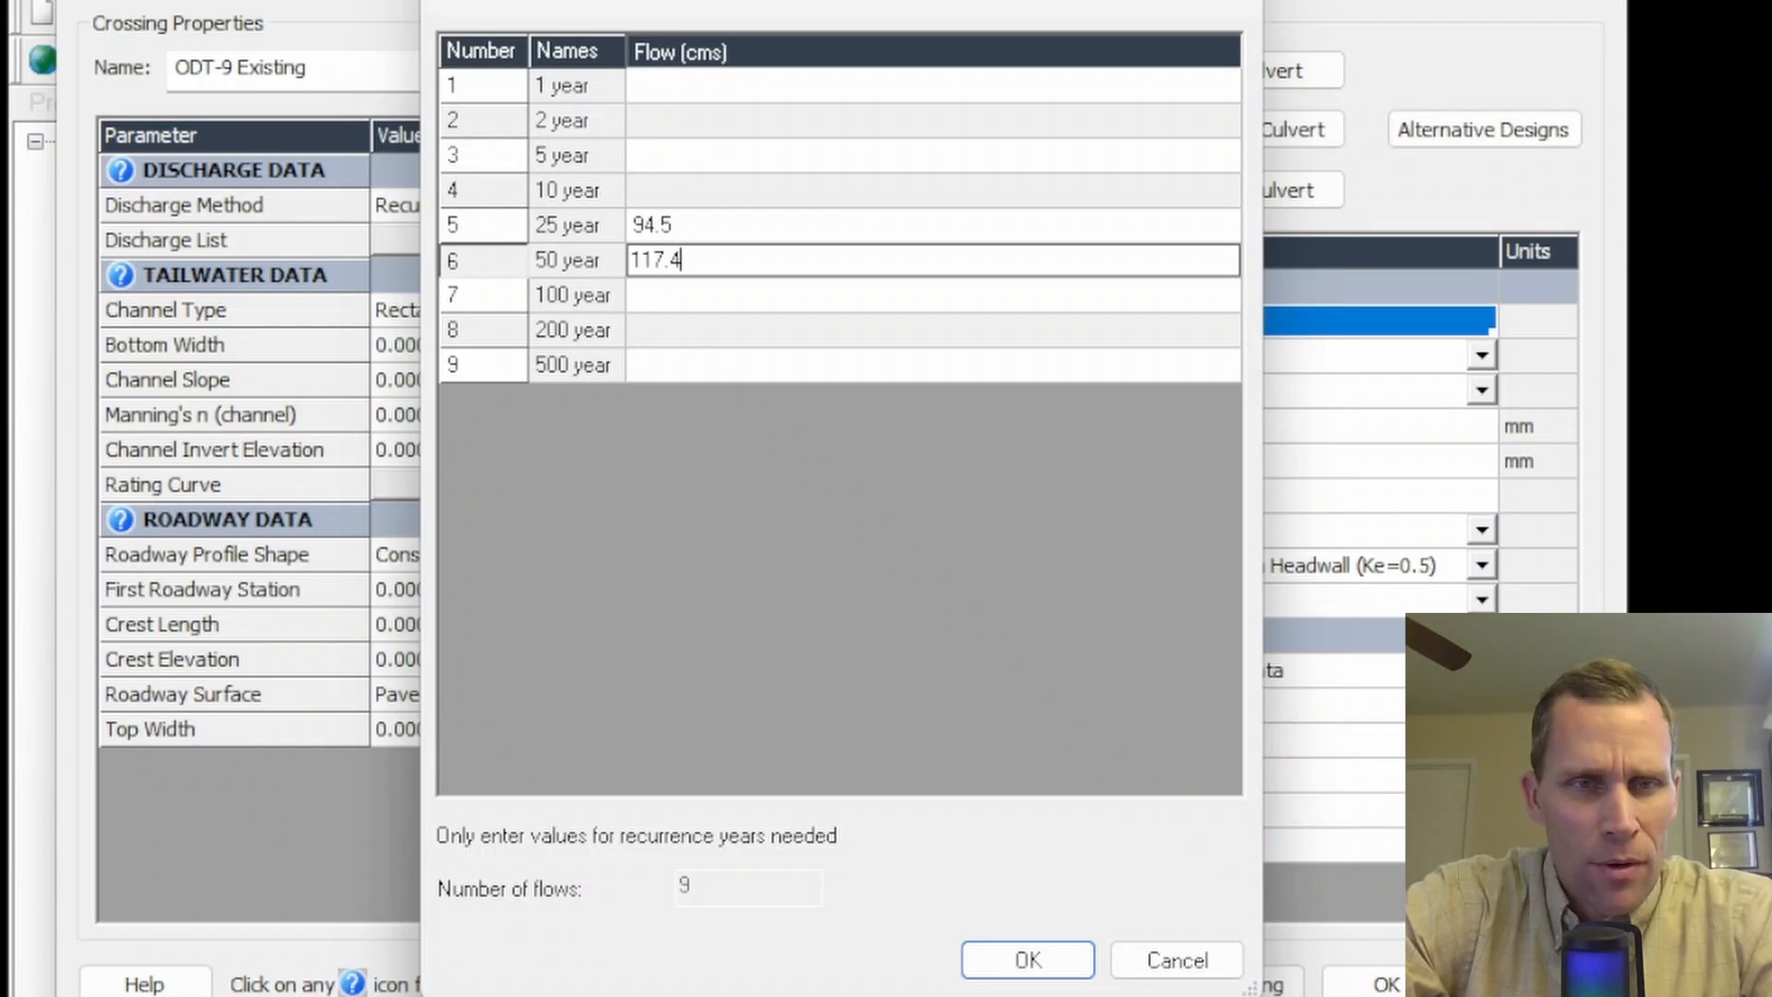
{"action": "key", "text": "Return"}
{"action": "type", "text": "144"}
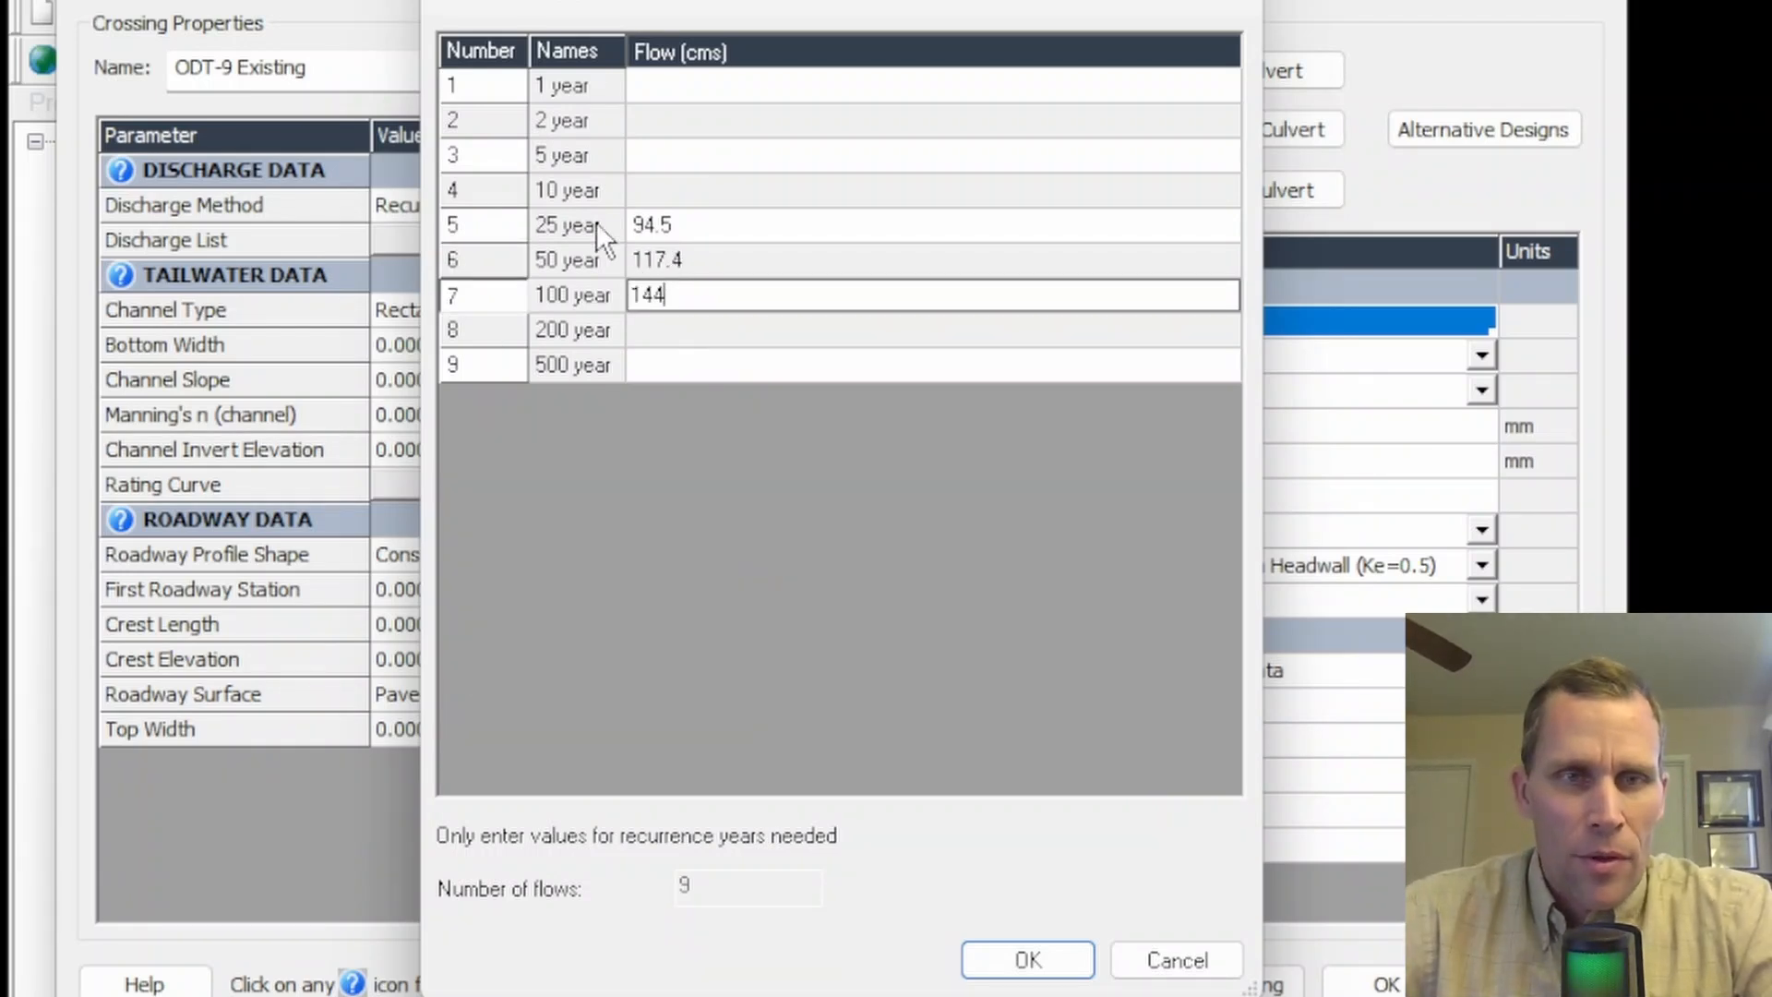
{"action": "left_click", "coordinate": [1024, 959]}
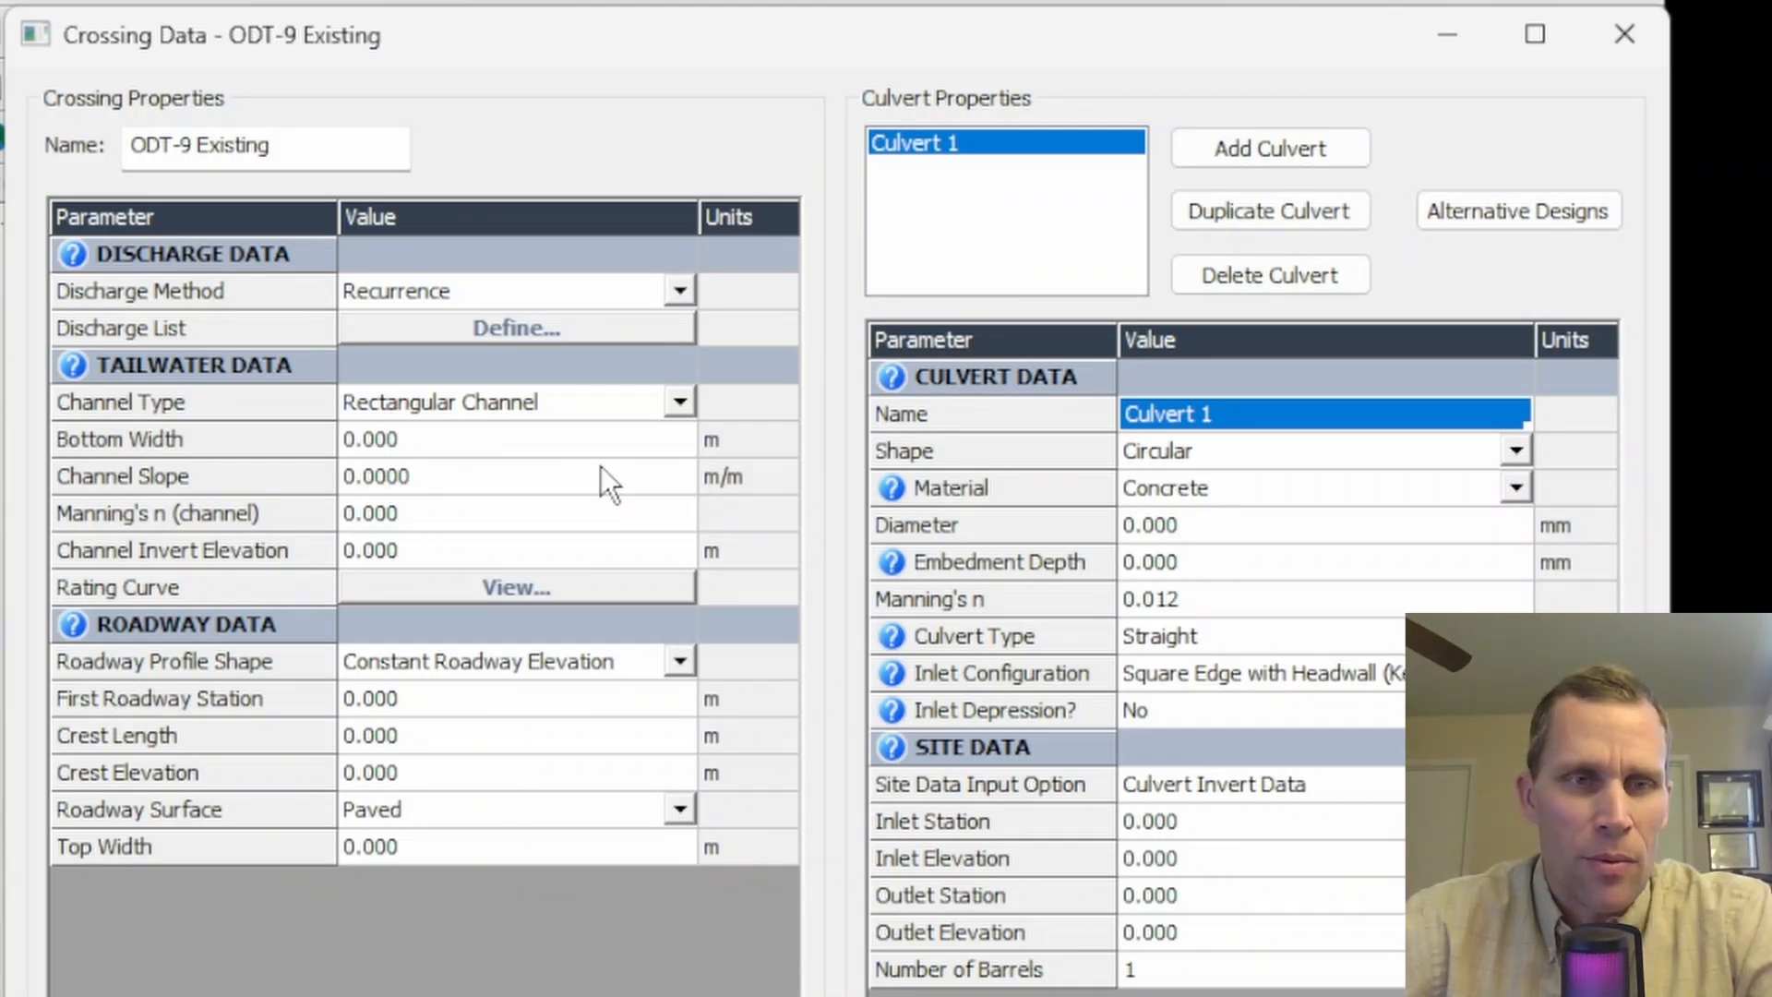
- Set the tailwater channel's bottom width to 6.96 m, slope 0.01 m/m, Manning's n 0.025 and invert elevation 1134.76 m
{"action": "left_click", "coordinate": [600, 442]}
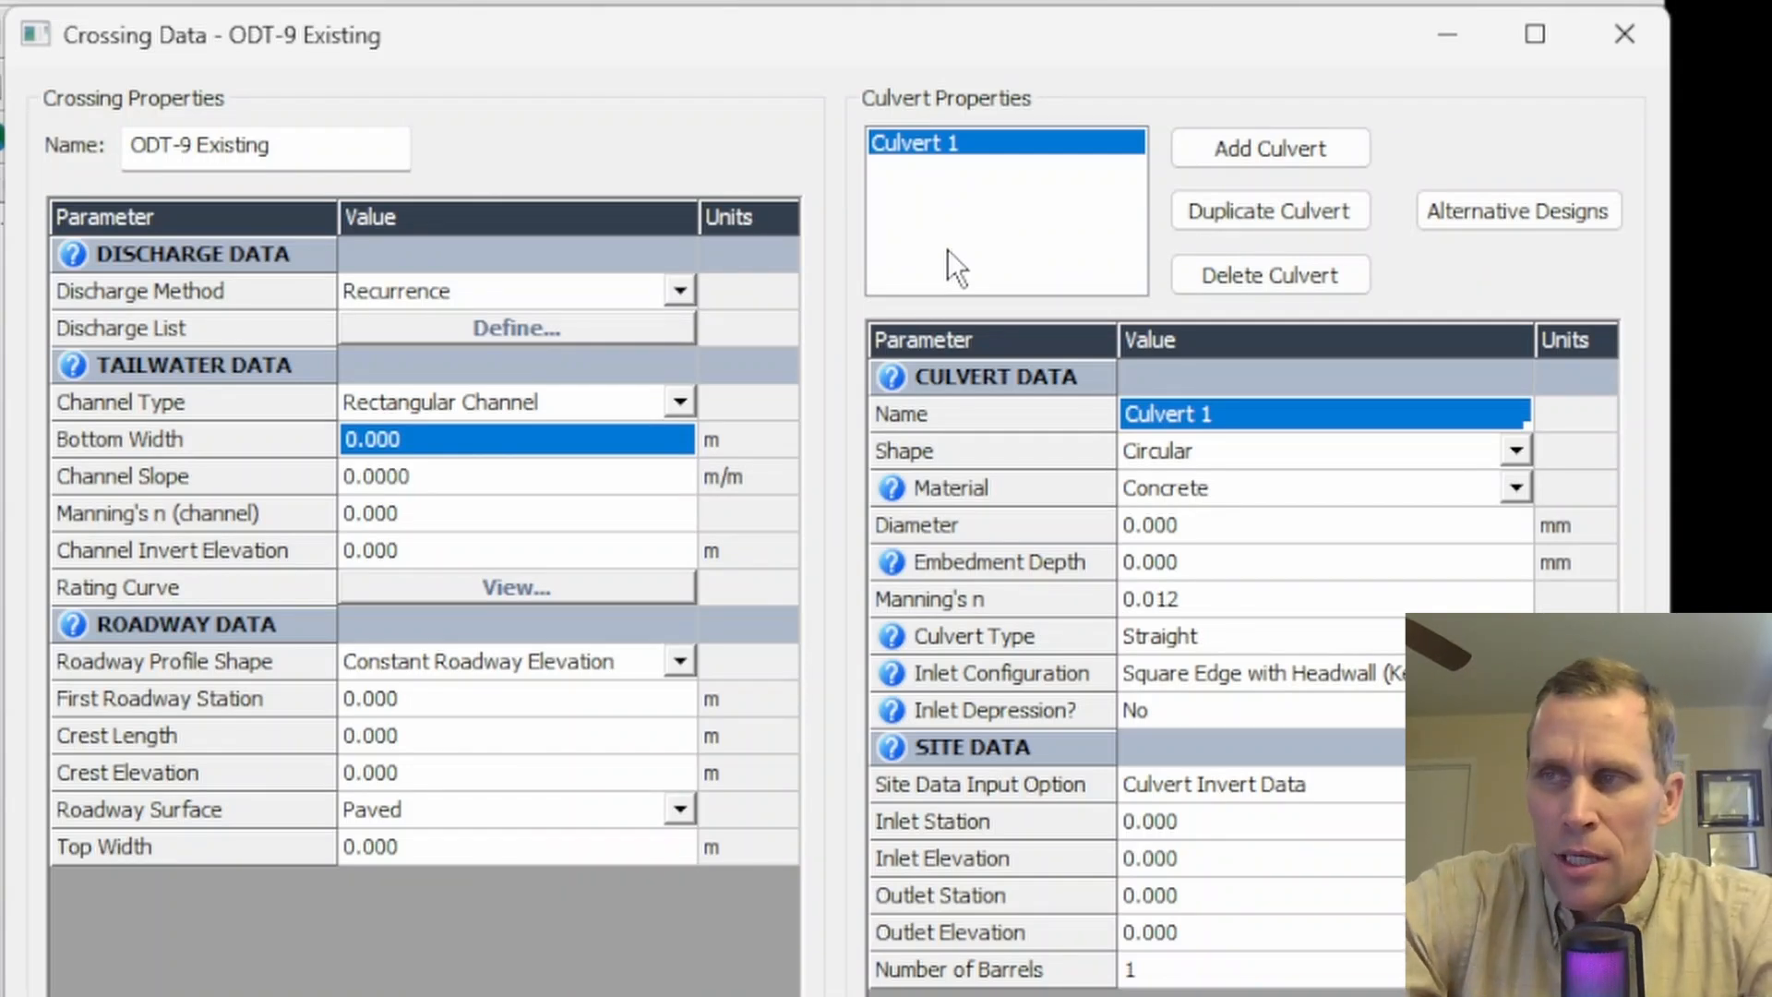
{"action": "type", "text": "6"}
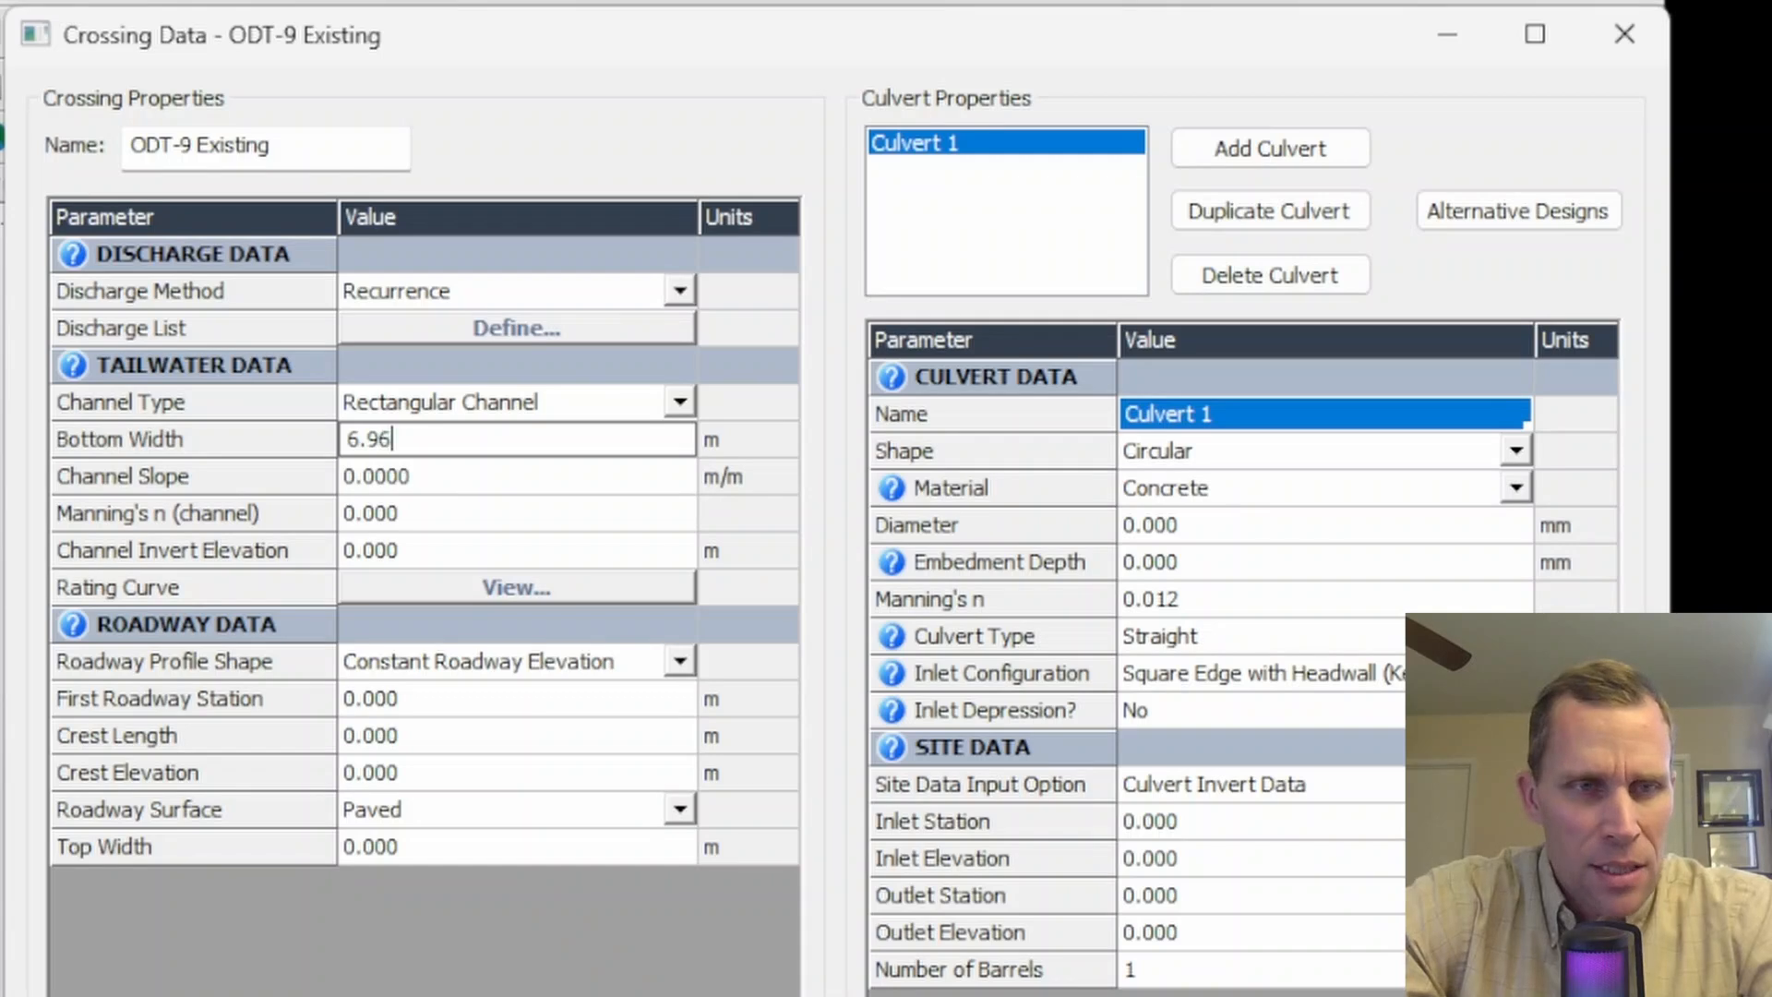
{"action": "type", "text": ".96"}
{"action": "key", "text": "Tab"}
{"action": "type", "text": "0.01"}
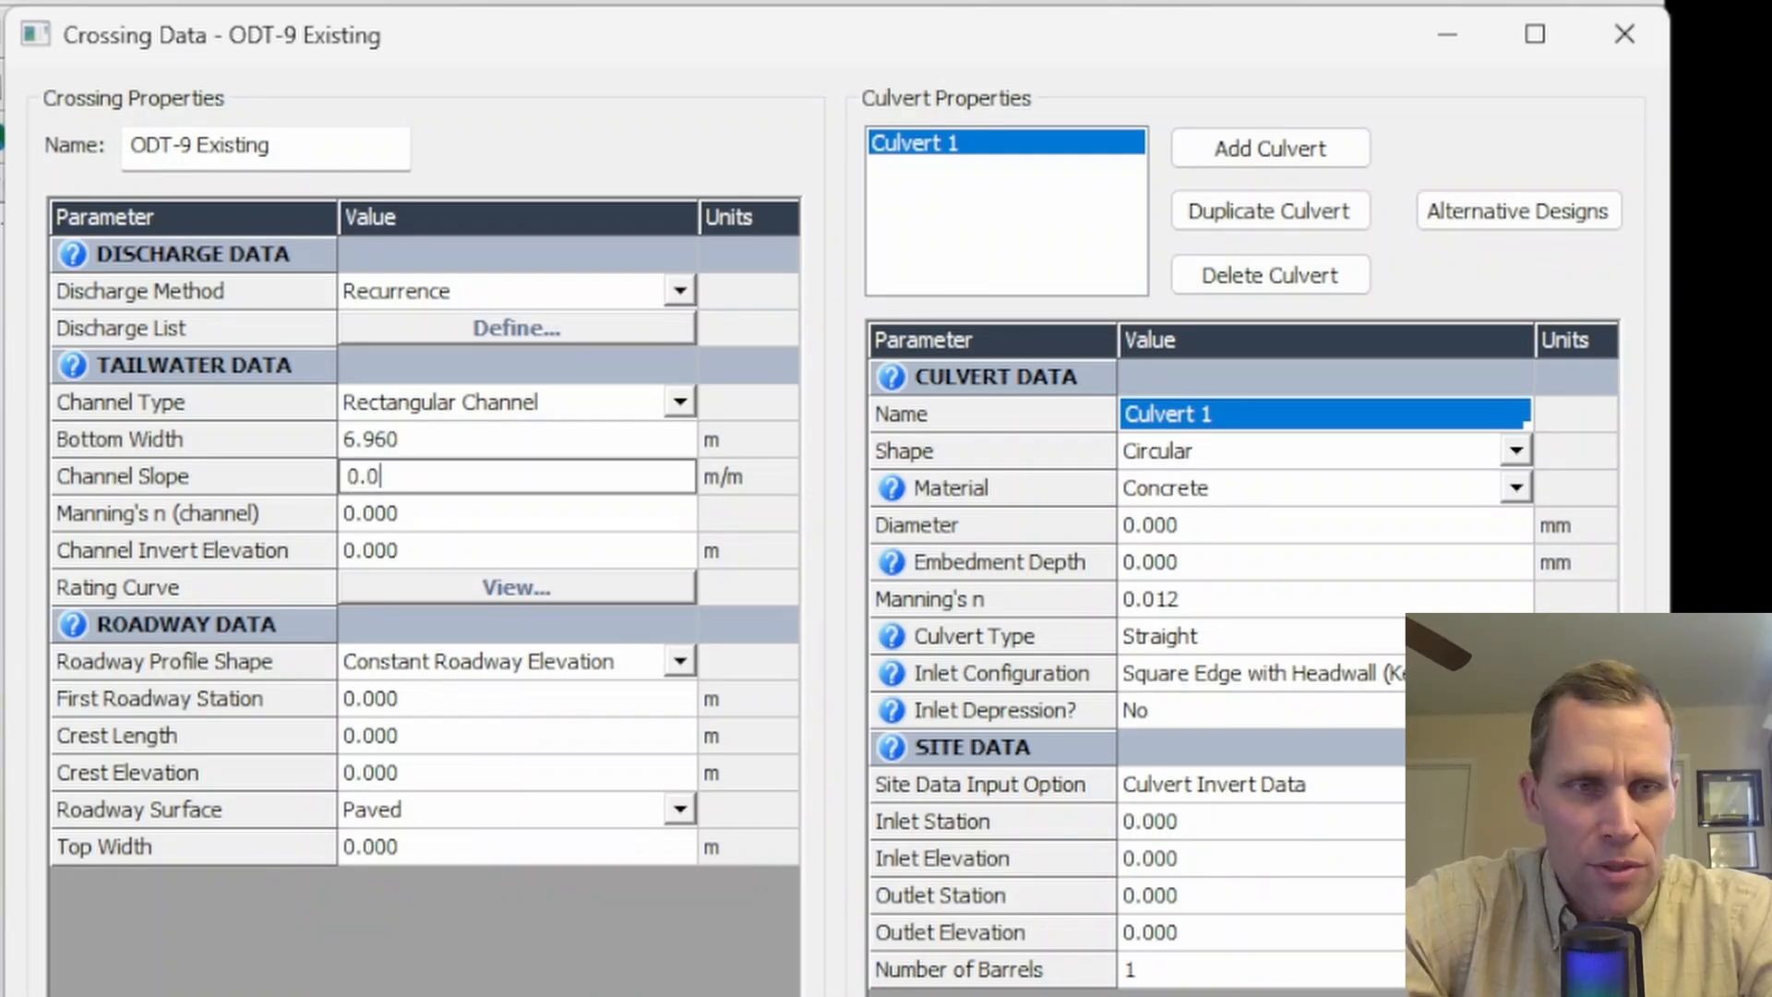
{"action": "key", "text": "Tab"}
{"action": "type", "text": "0.02"}
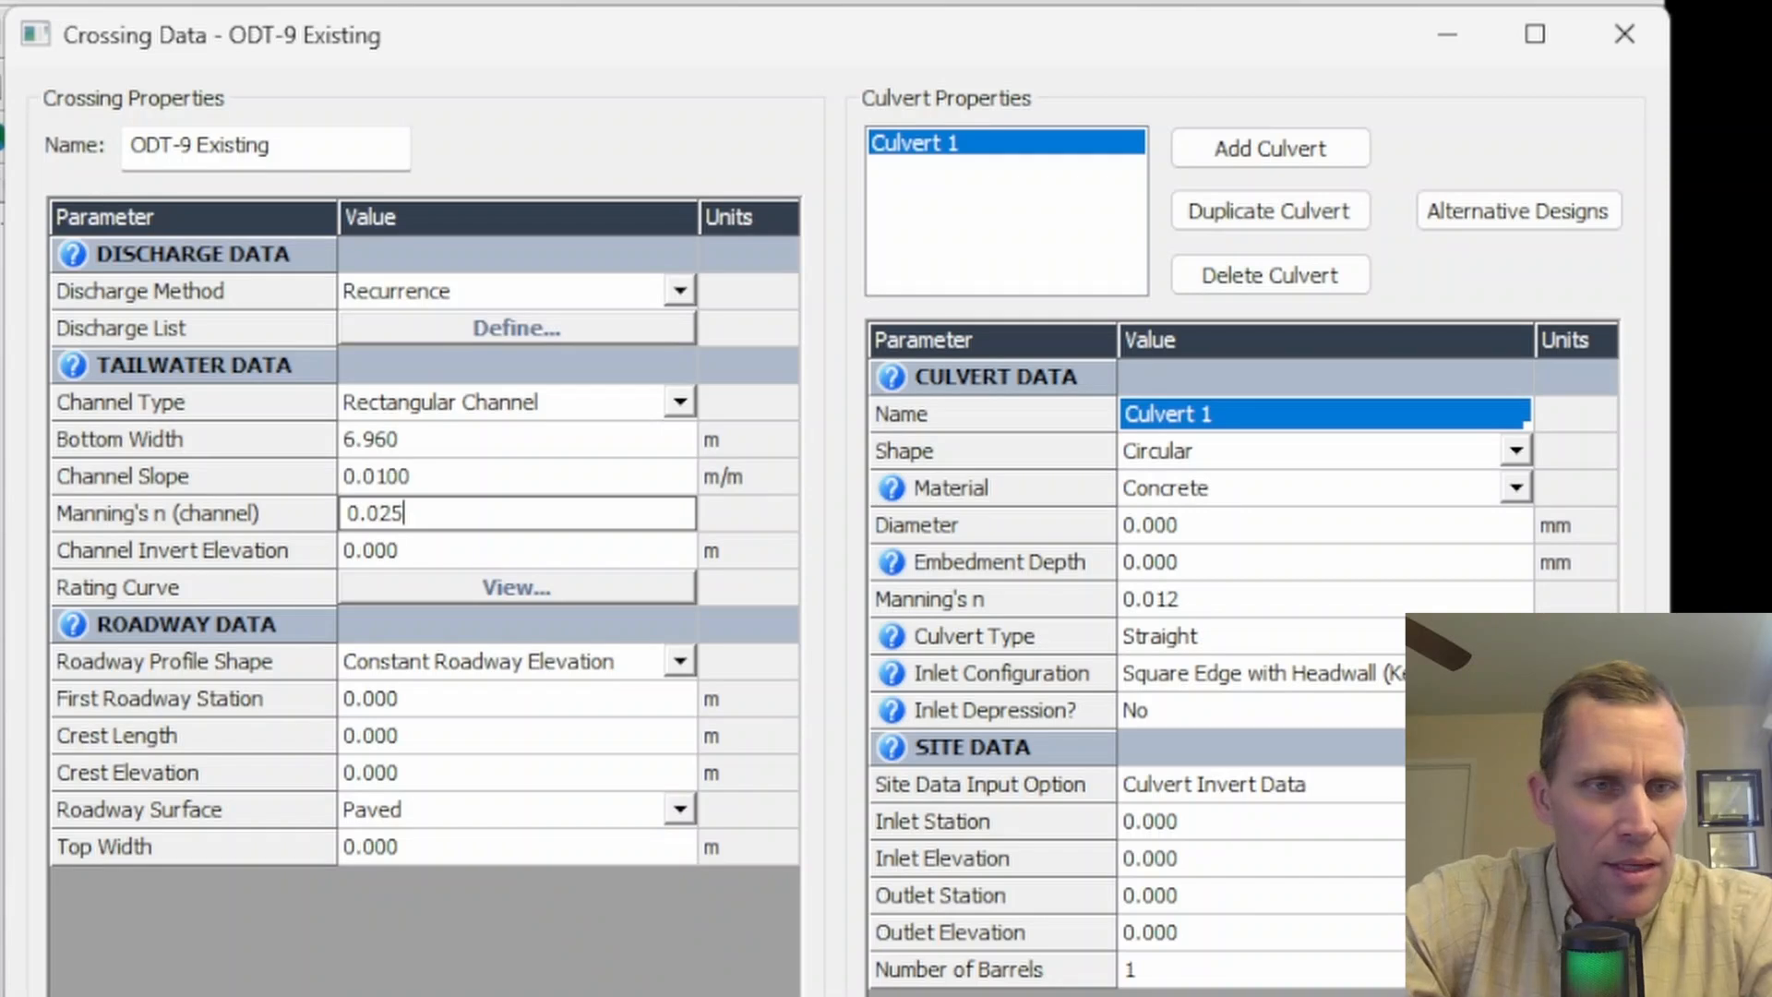
{"action": "key", "text": "Tab"}
{"action": "type", "text": "11"}
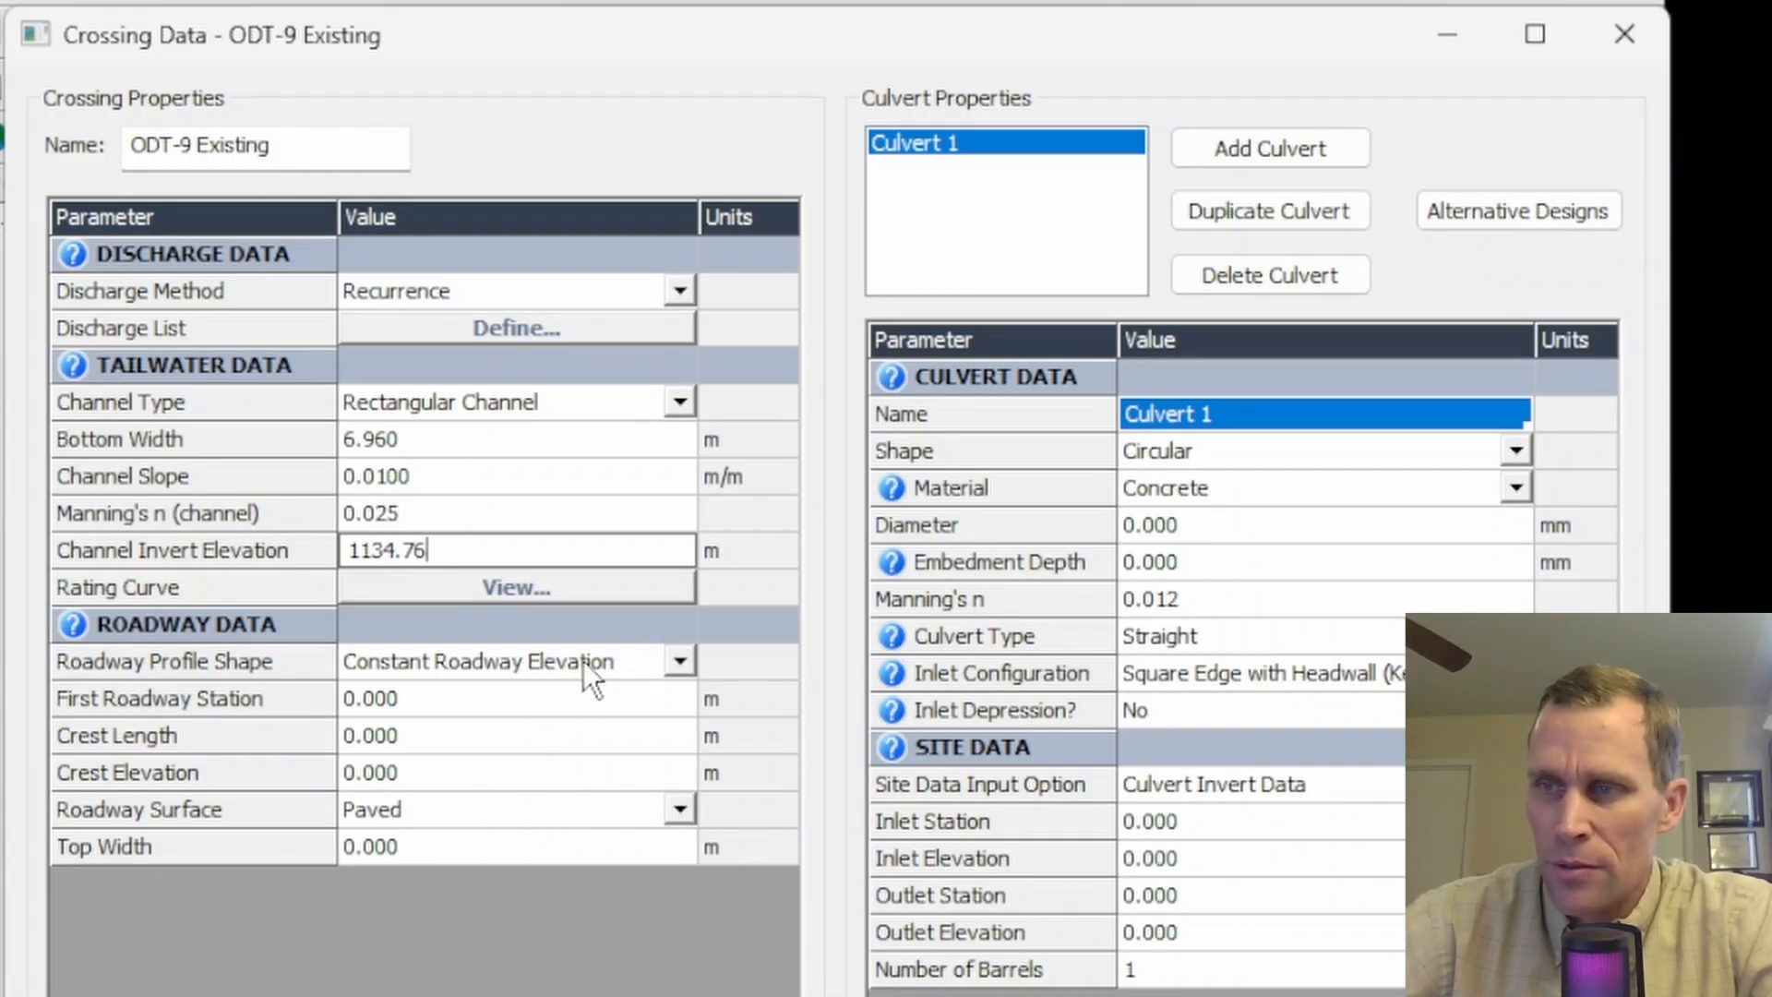
- Set the roadway crest length to 8.7 m, crest elevation 1137 m, surface to Gravel and top width 4.2 m
{"action": "left_click", "coordinate": [497, 734]}
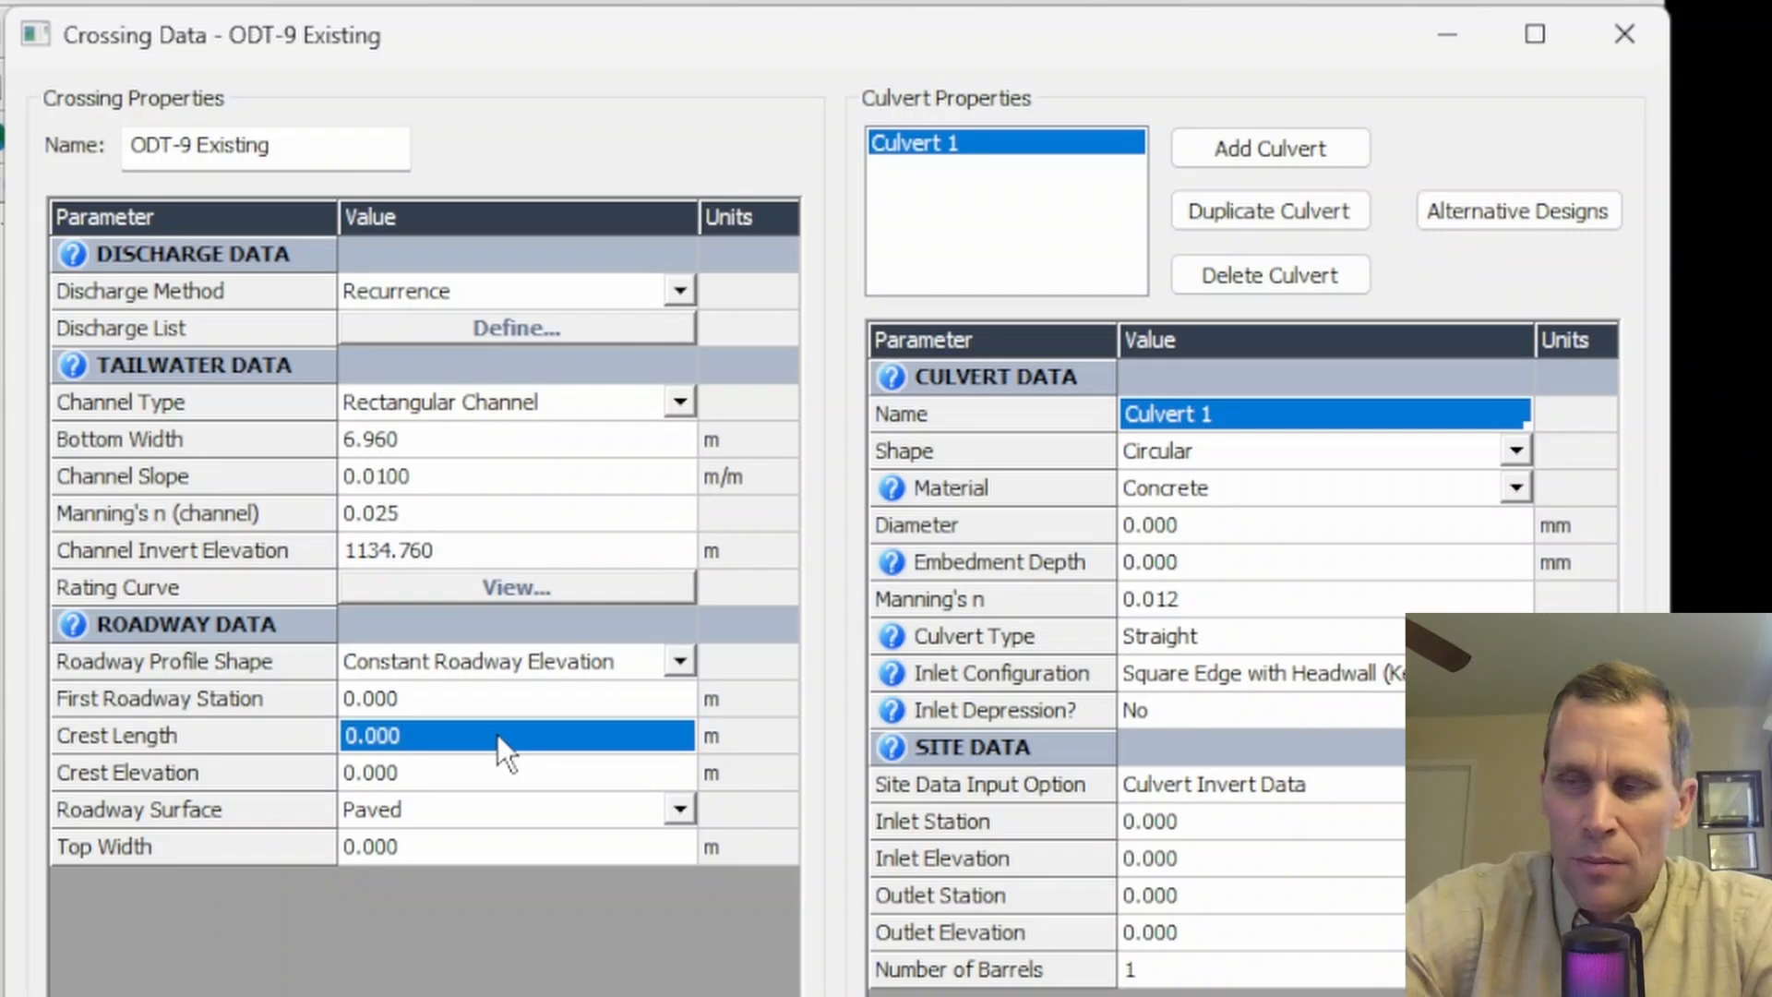
{"action": "type", "text": "8.7"}
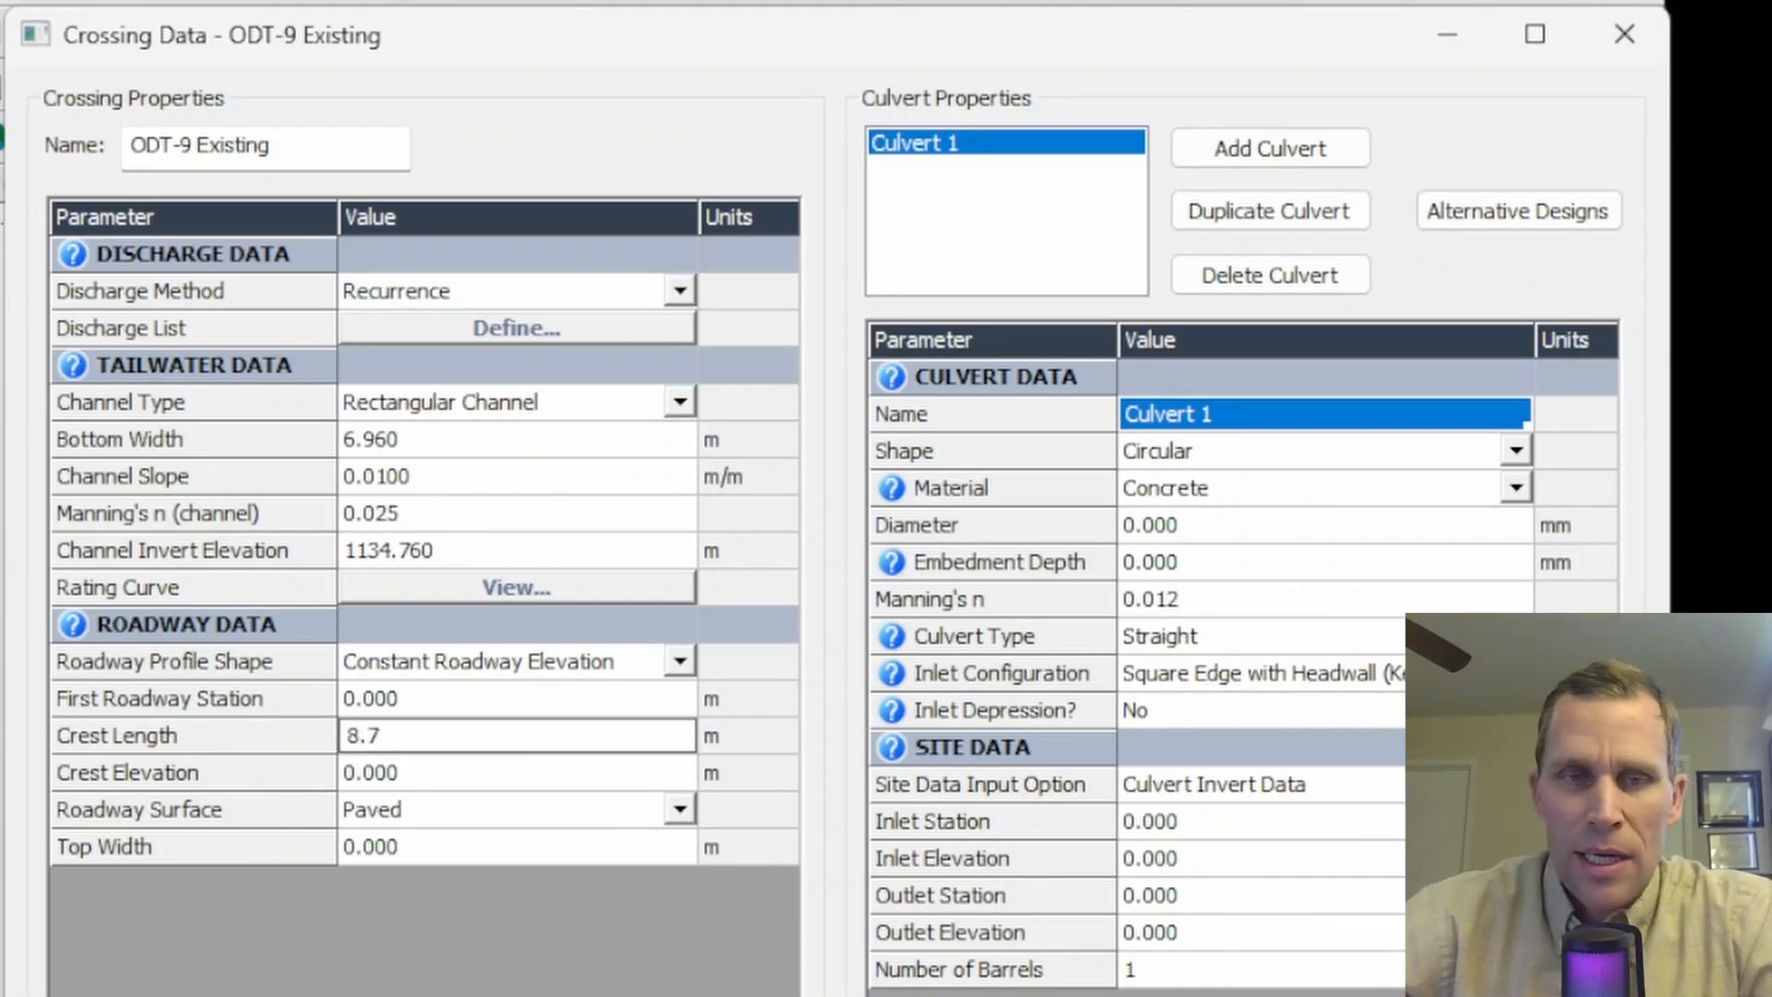
{"action": "left_click", "coordinate": [428, 779]}
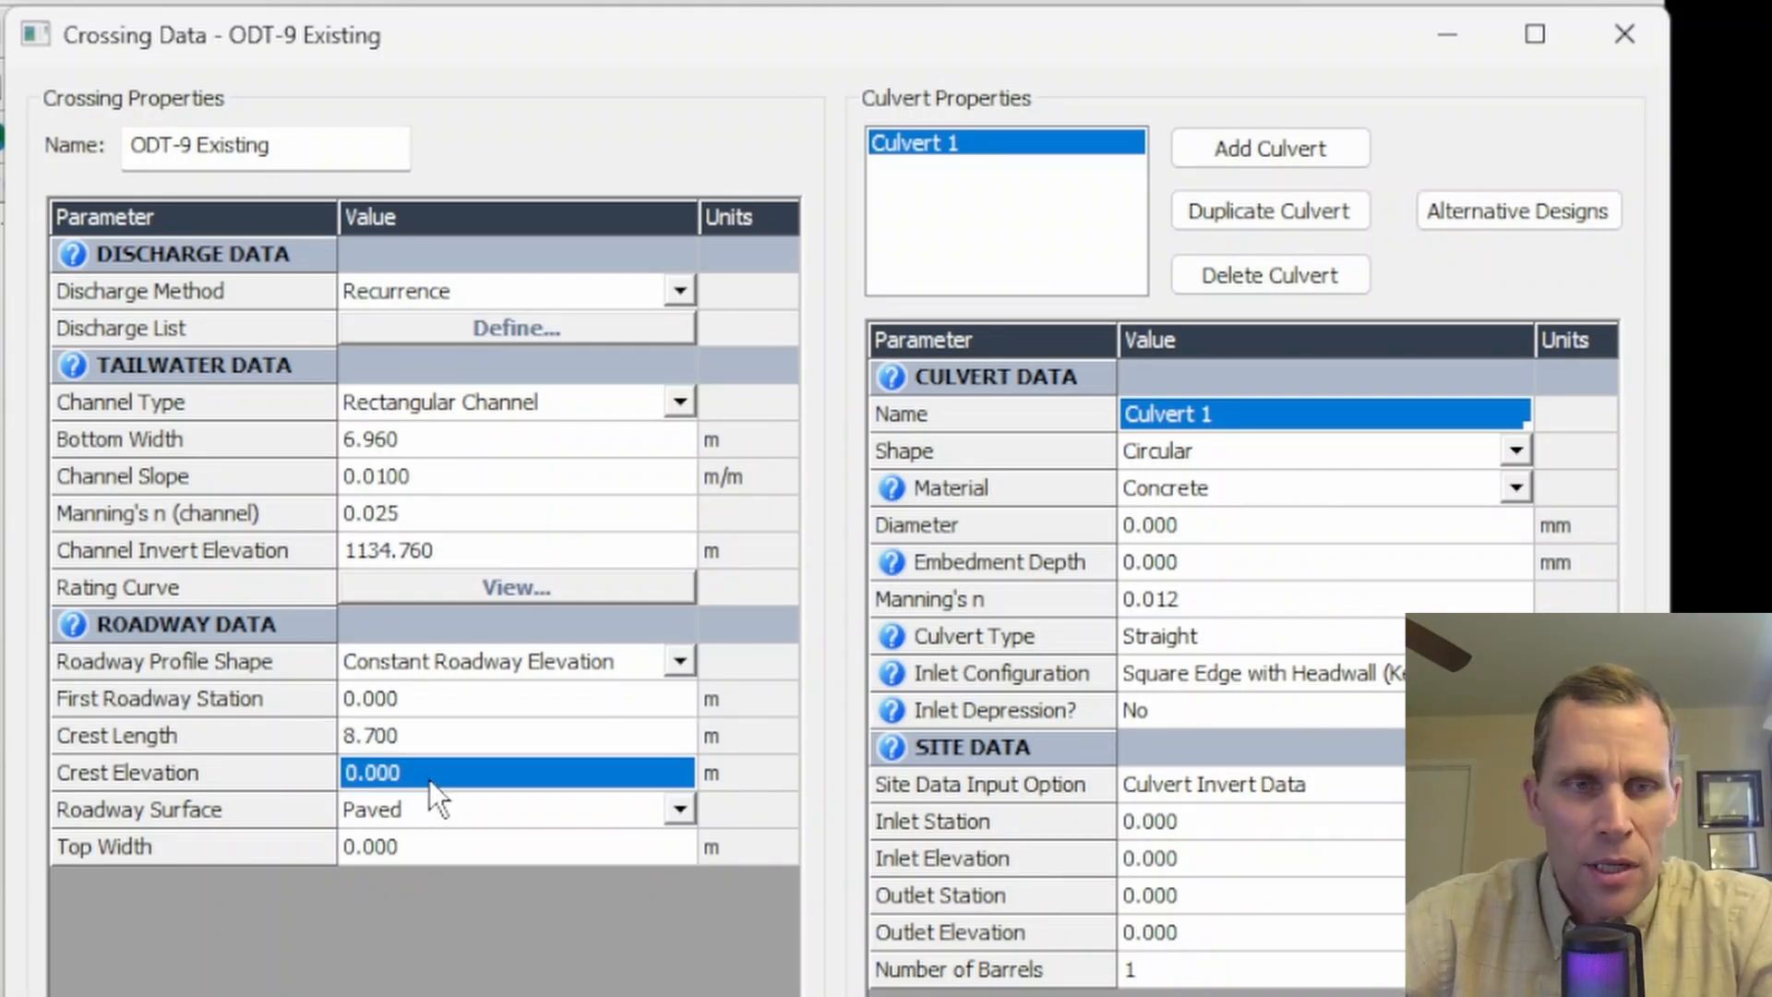
{"action": "type", "text": "1137"}
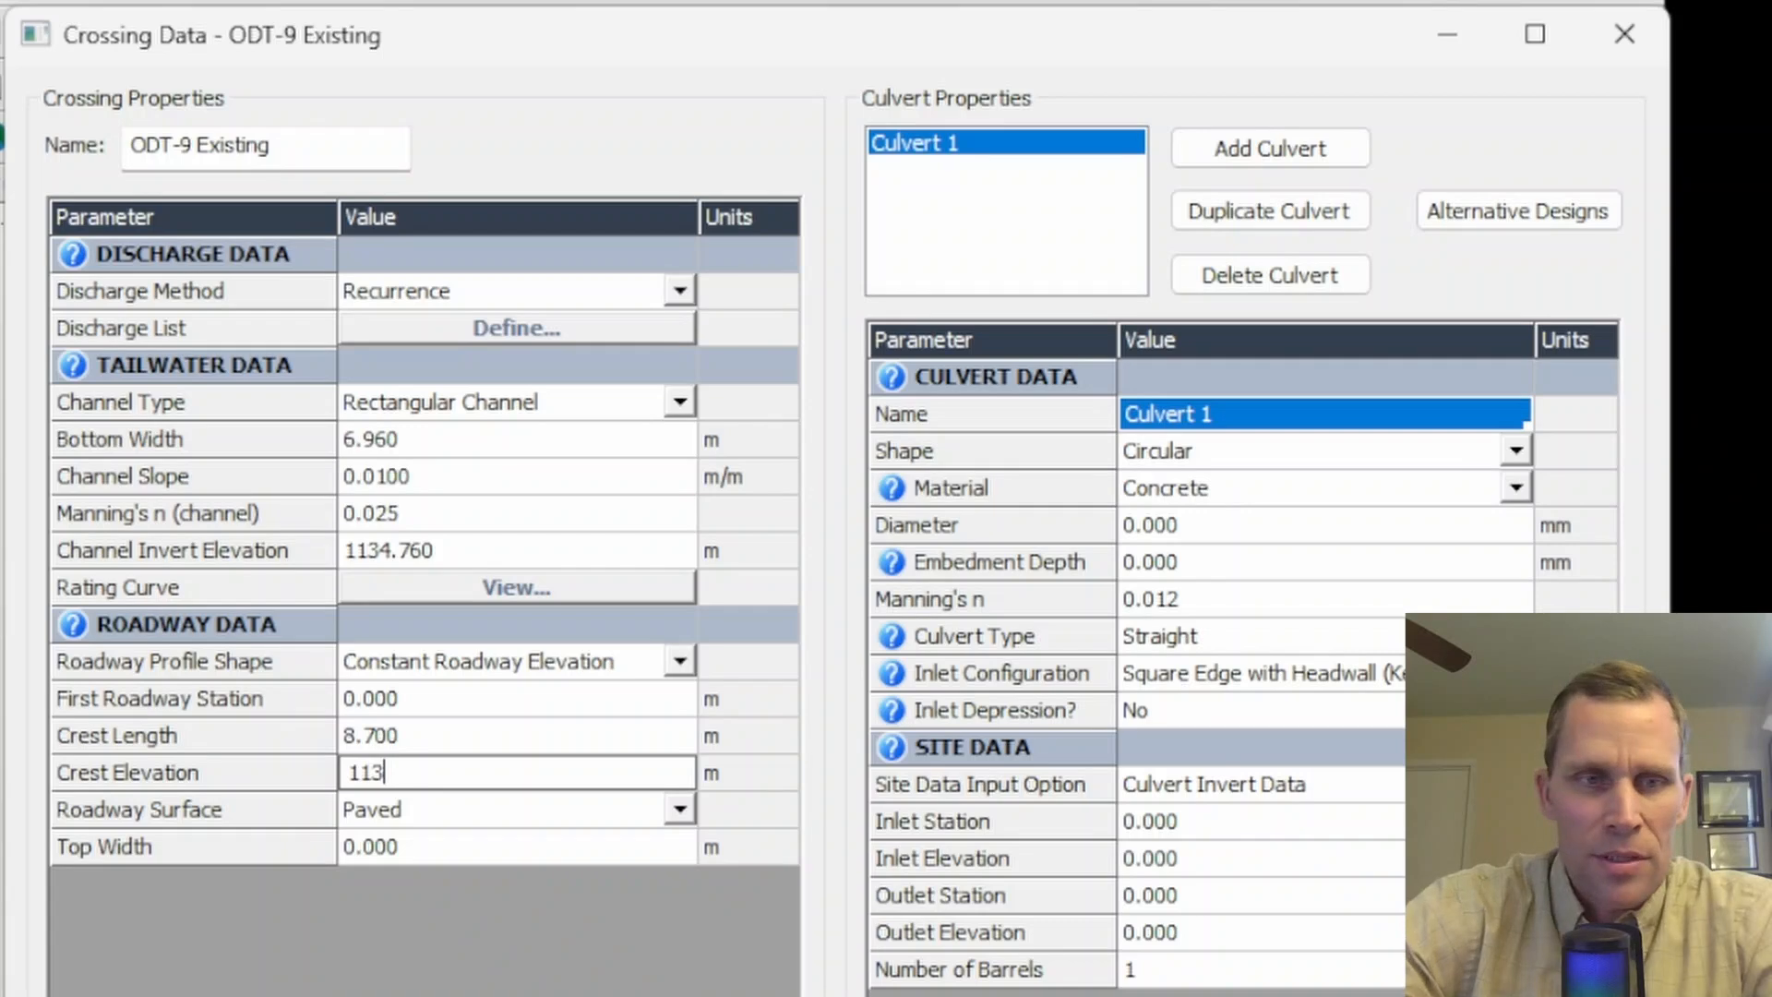
{"action": "left_click", "coordinate": [681, 813]}
{"action": "left_click", "coordinate": [554, 872]}
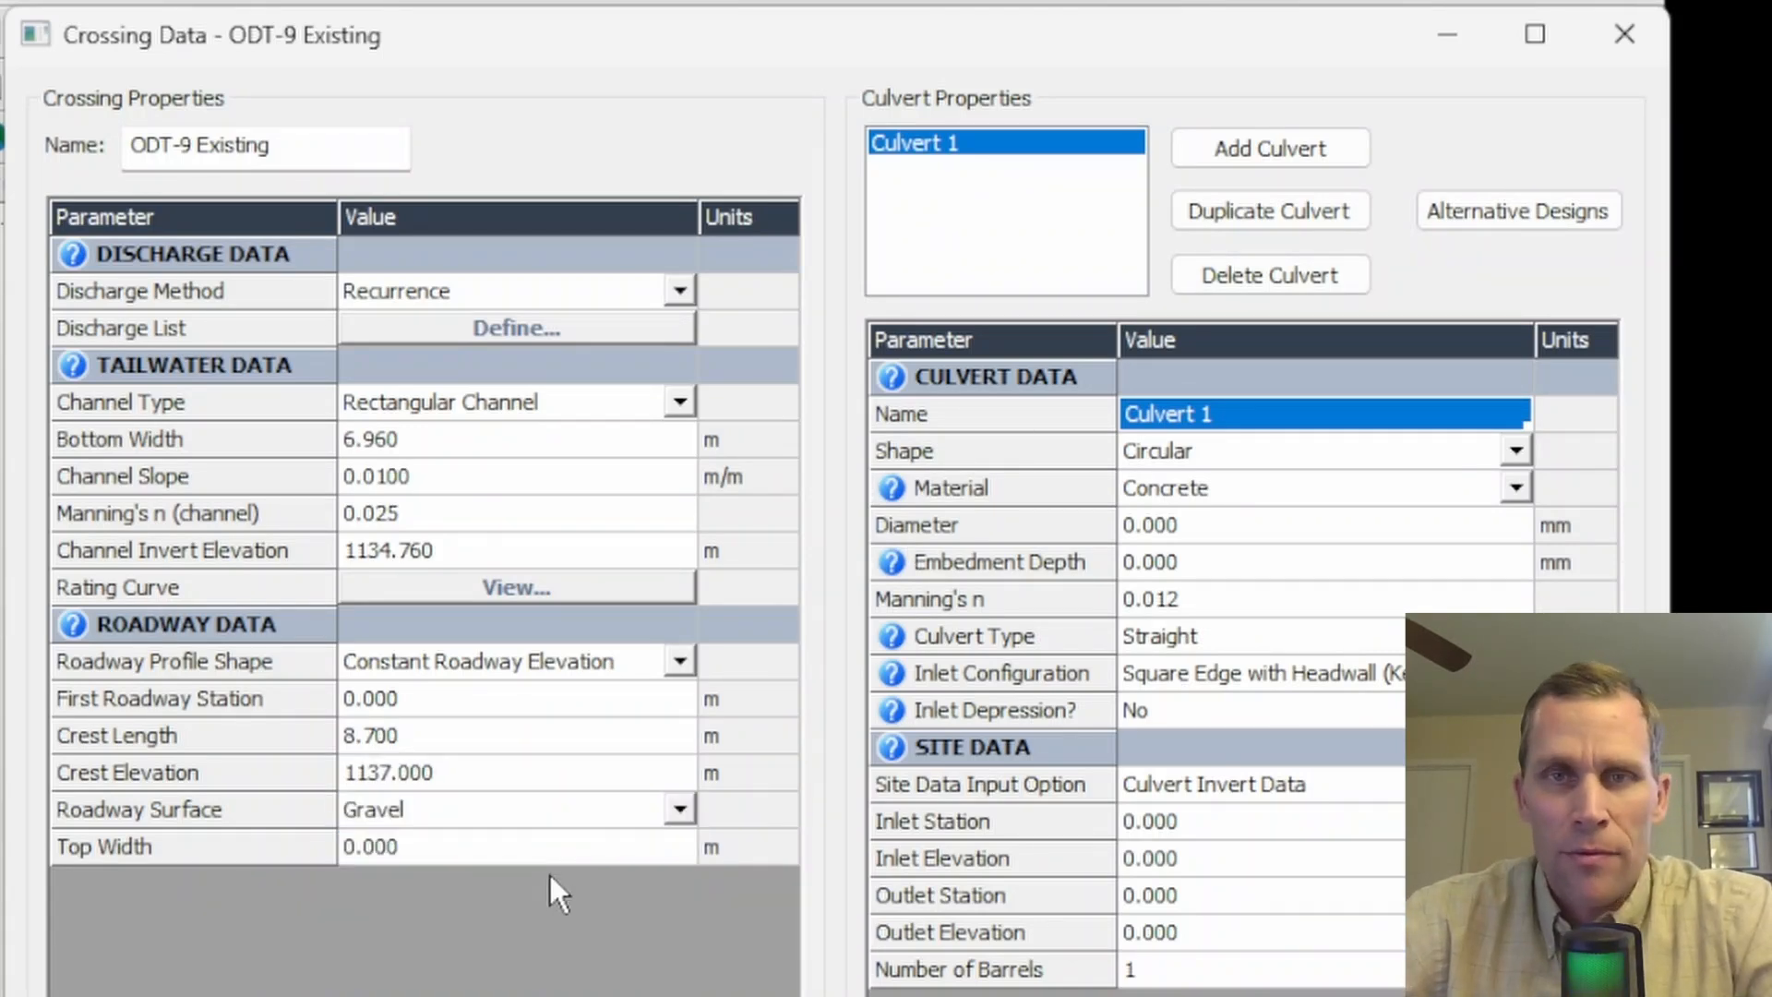
{"action": "left_click", "coordinate": [403, 847]}
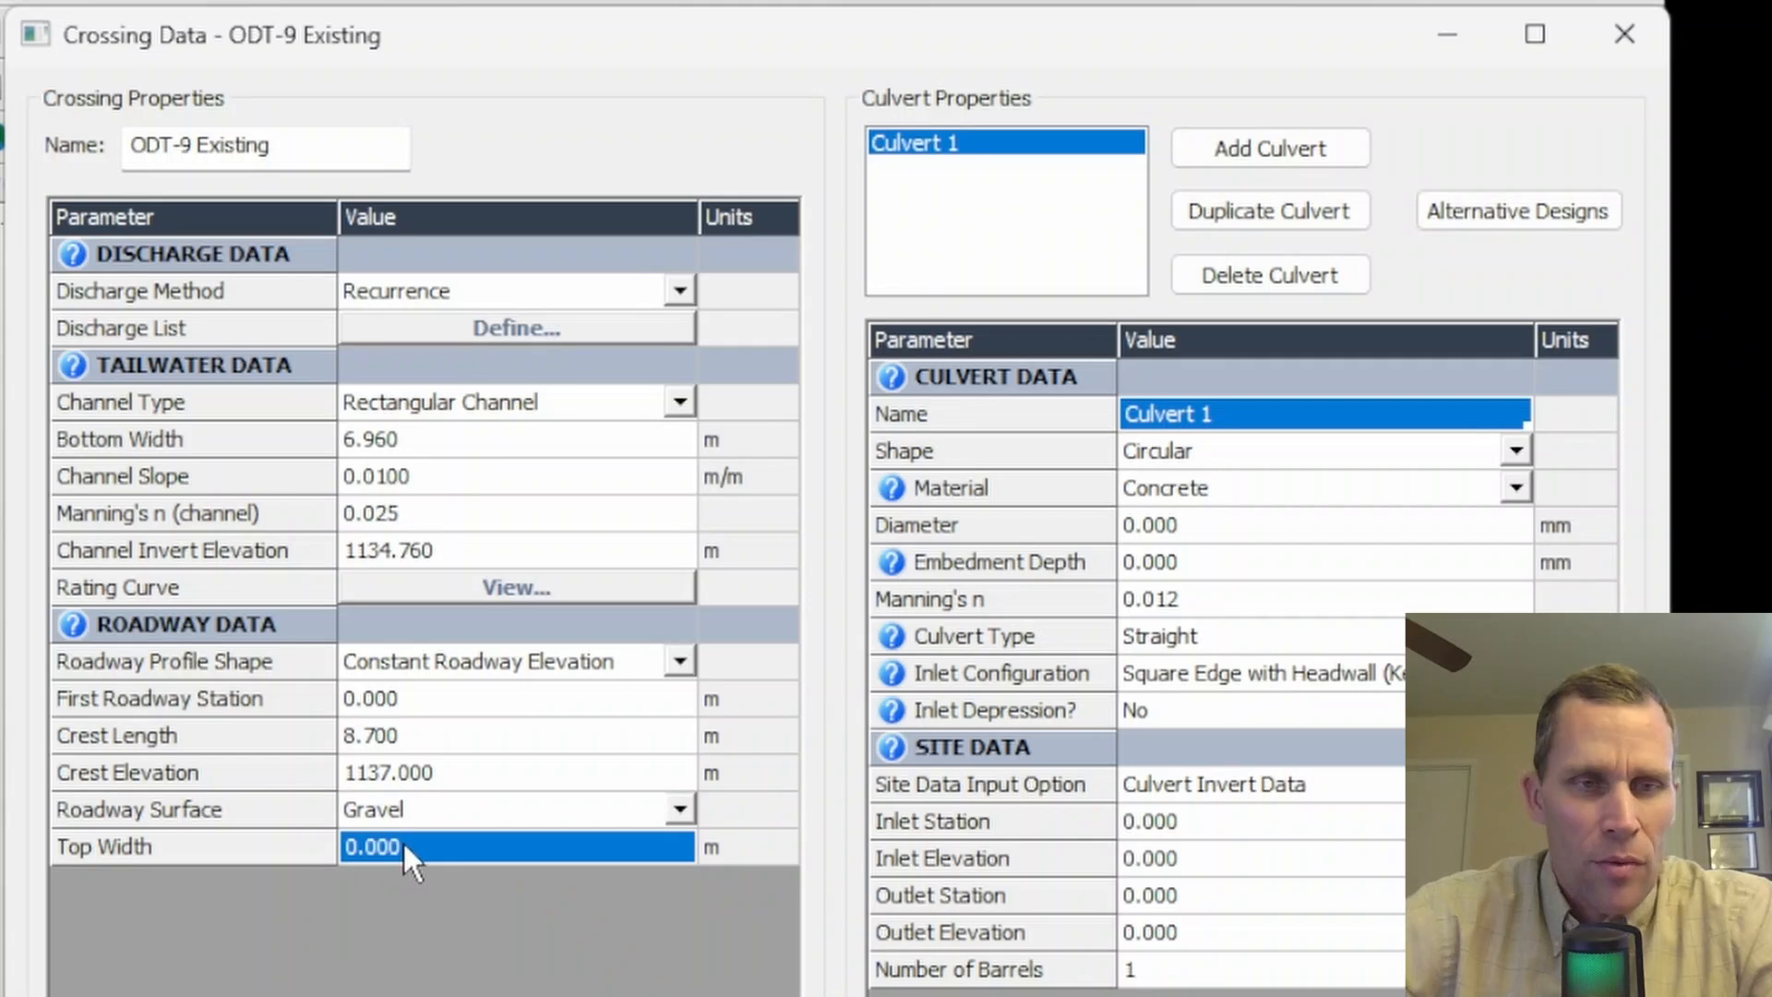
{"action": "type", "text": "4."}
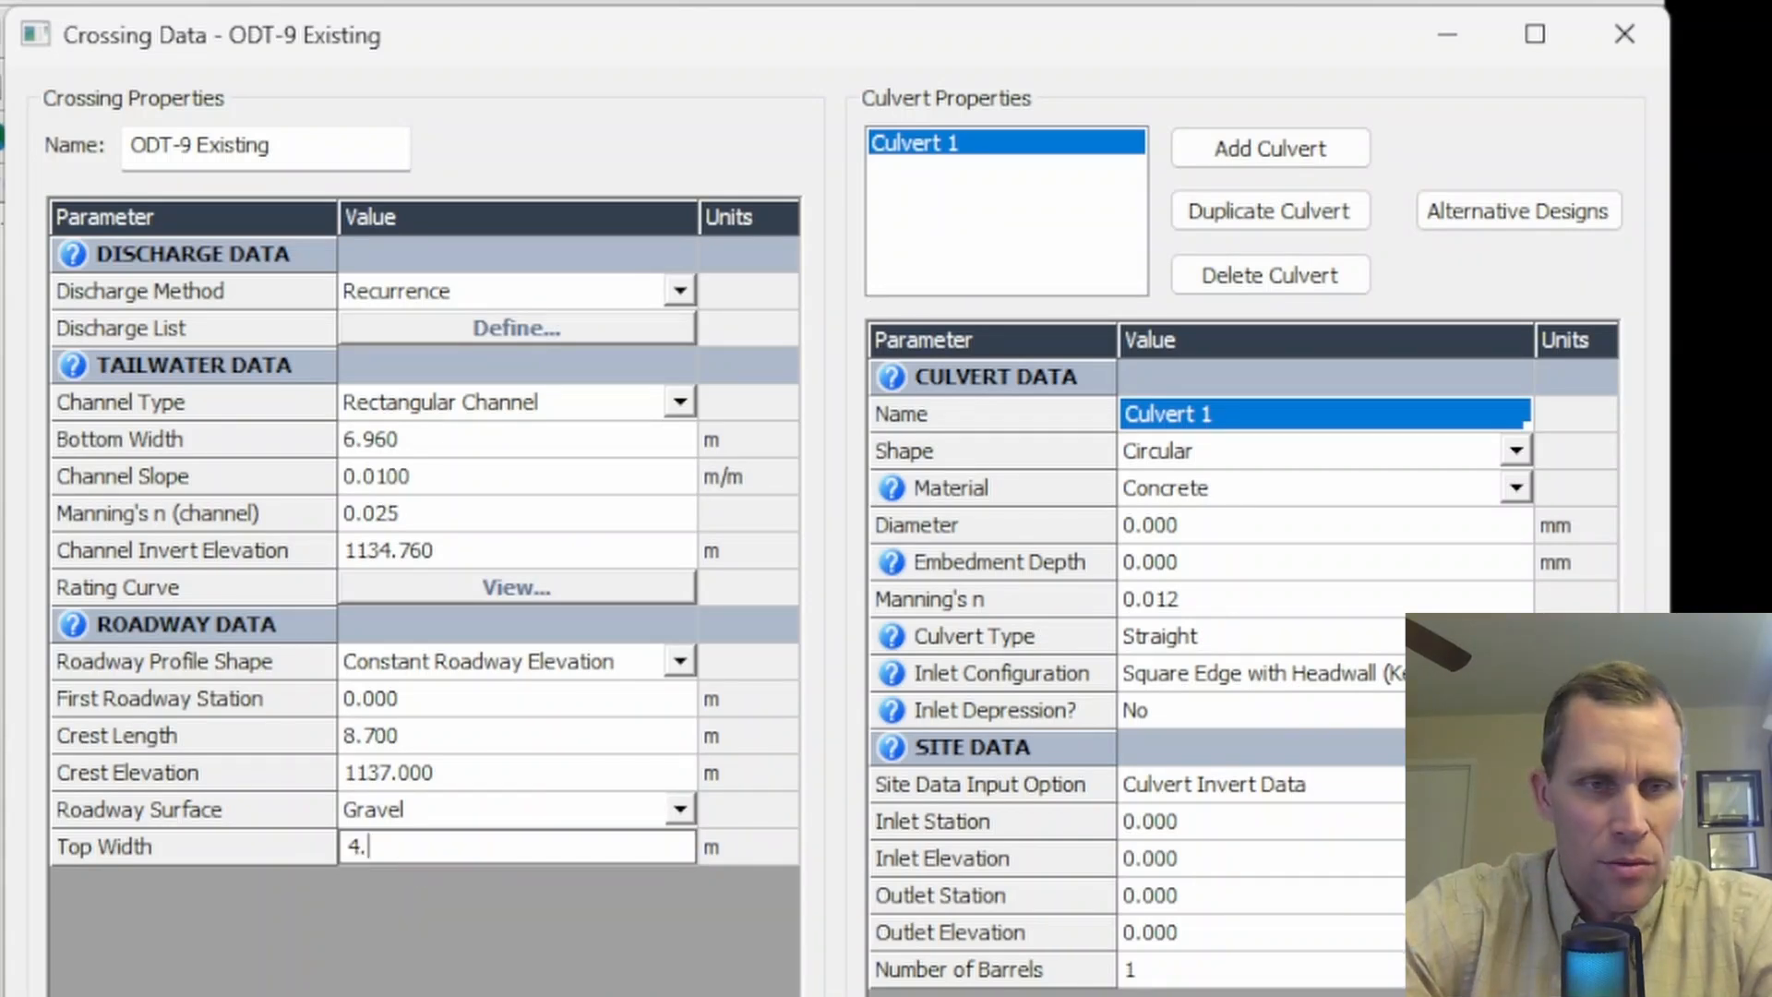
{"action": "type", "text": "2"}
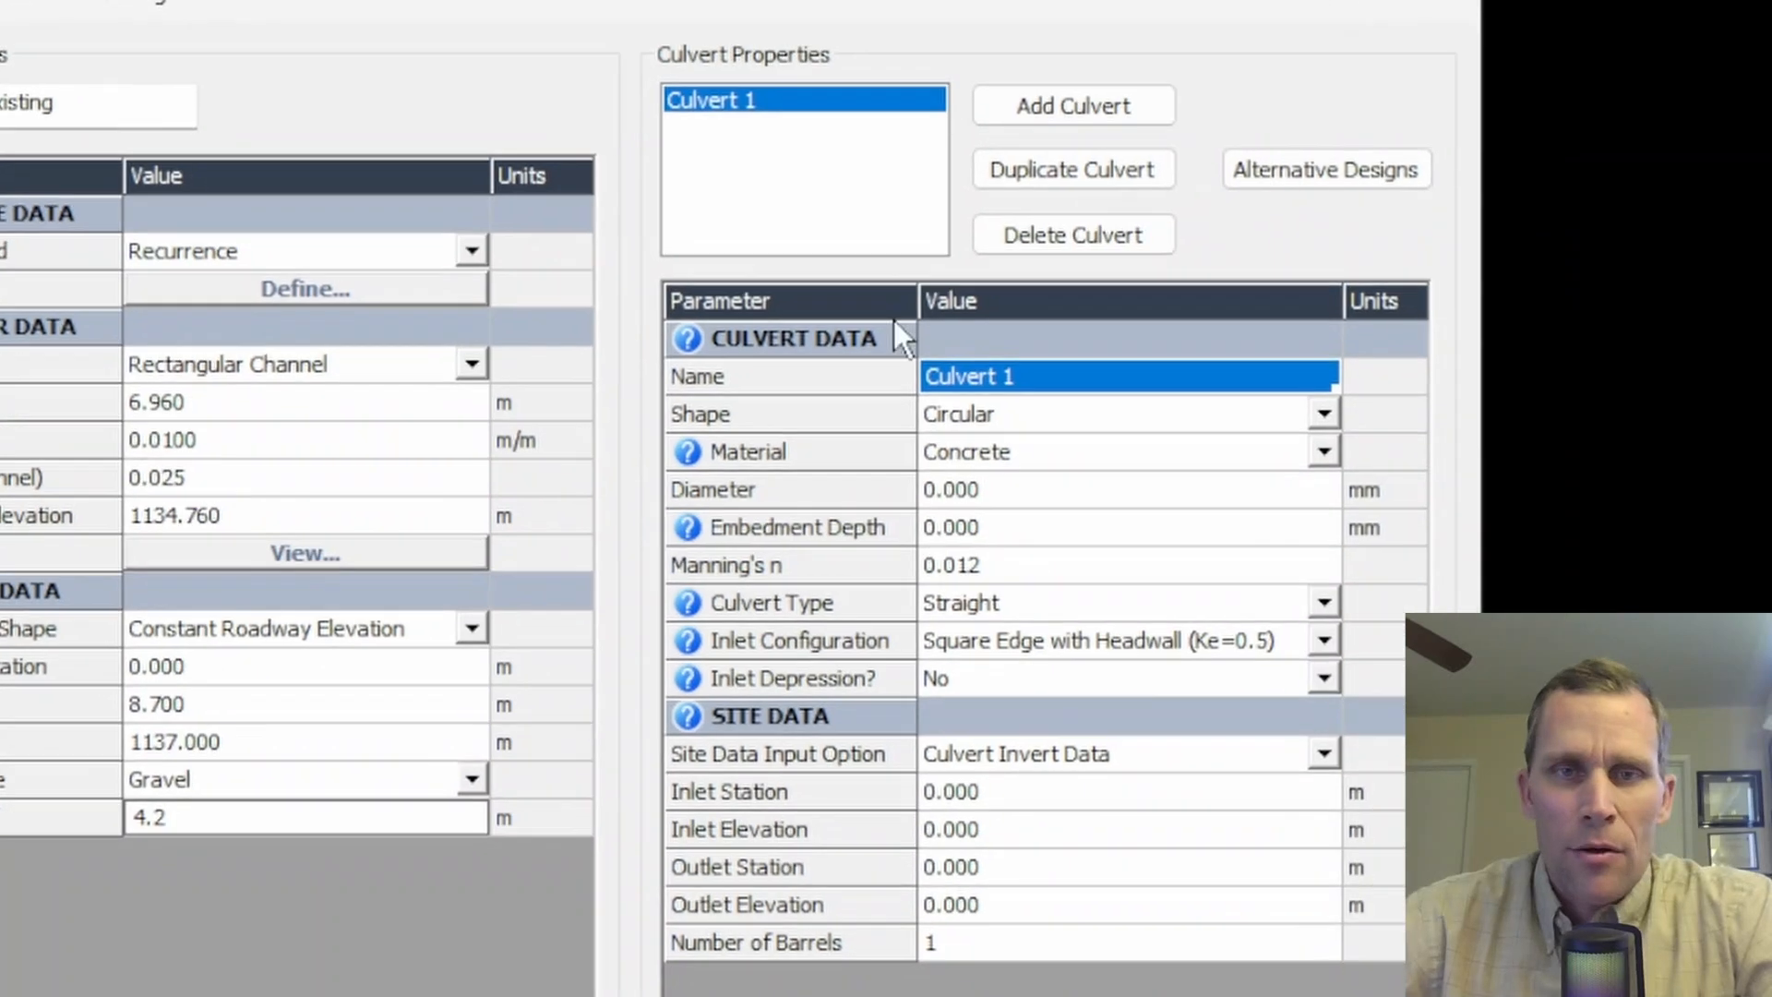
- Rename the culvert 2 CCR 3.5 X 2 and set its number of barrels to 2
{"action": "left_click", "coordinate": [996, 381]}
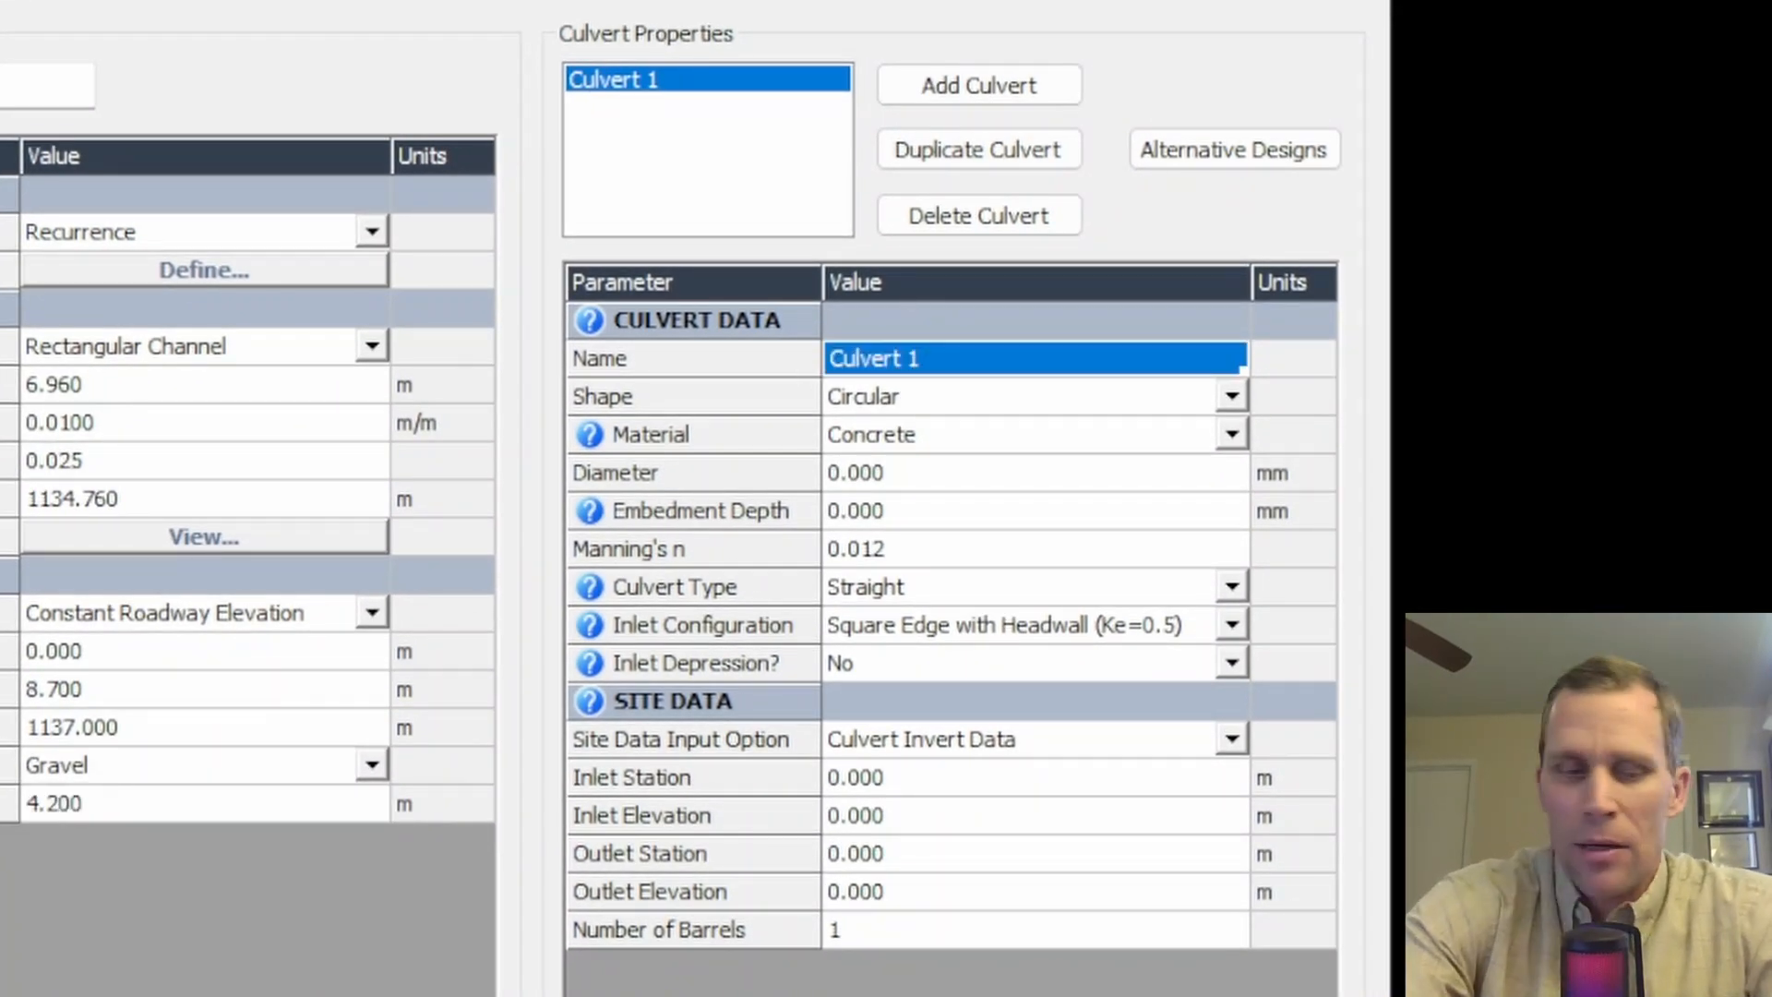
{"action": "type", "text": "2 CCR "}
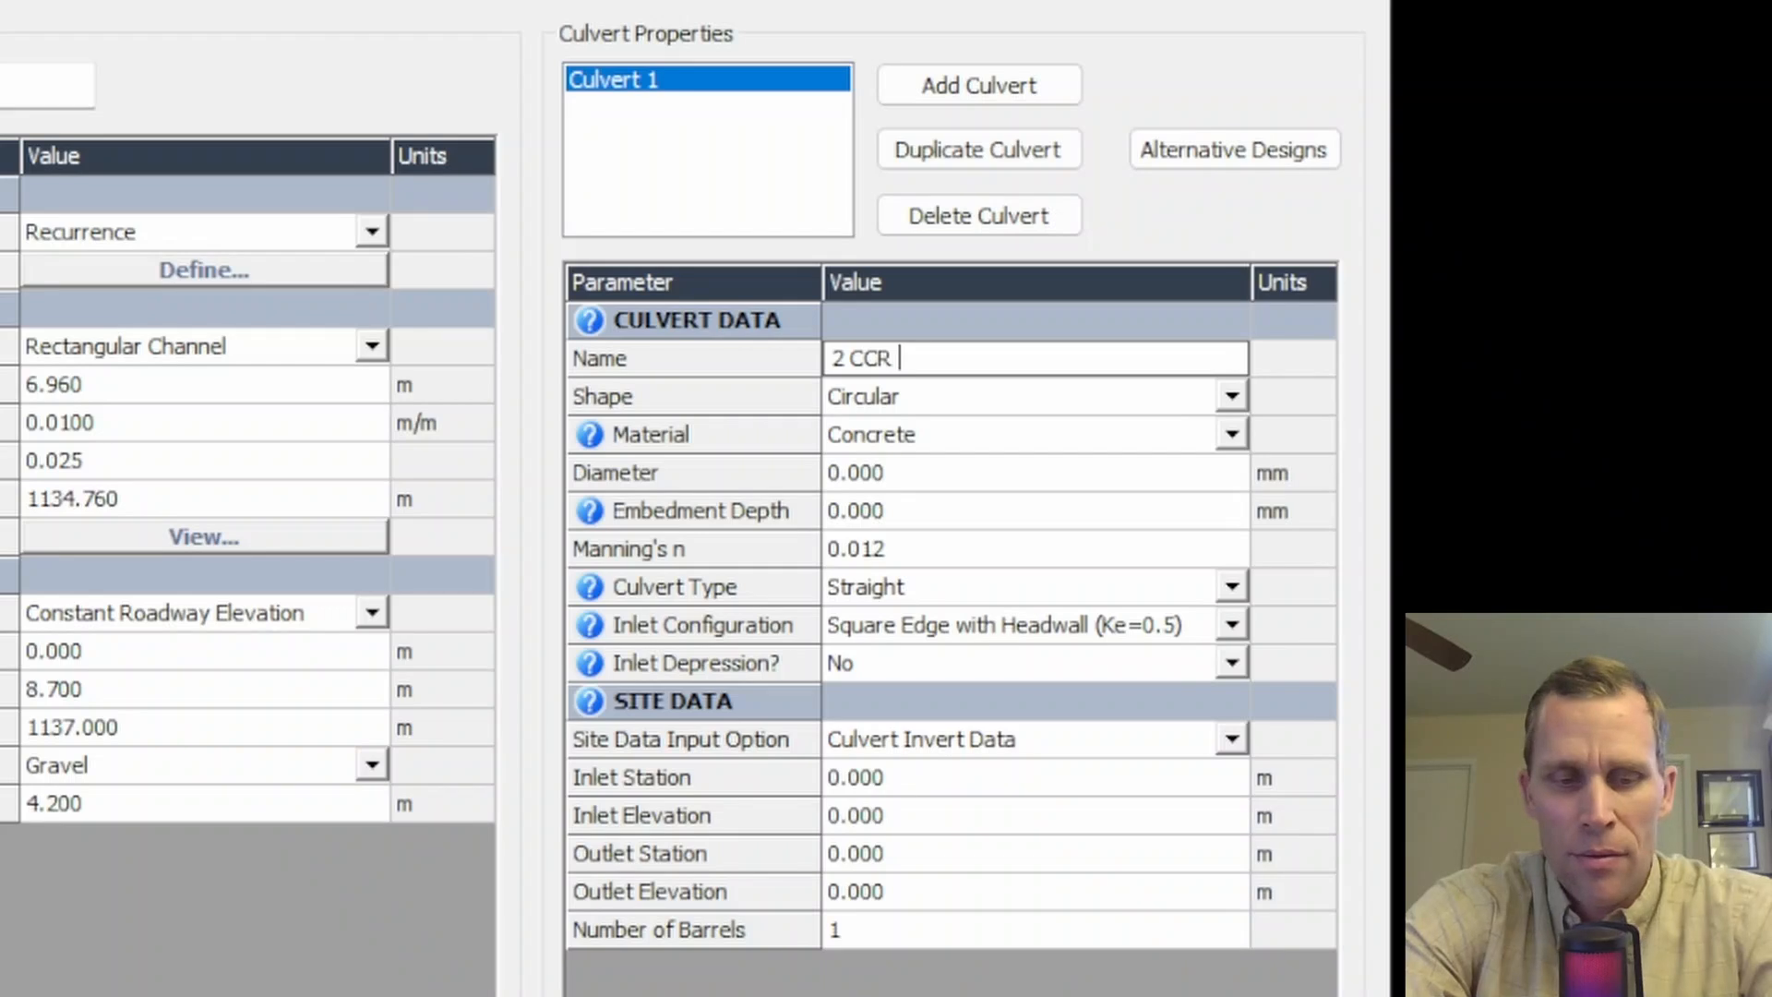
{"action": "type", "text": "3.5 X "}
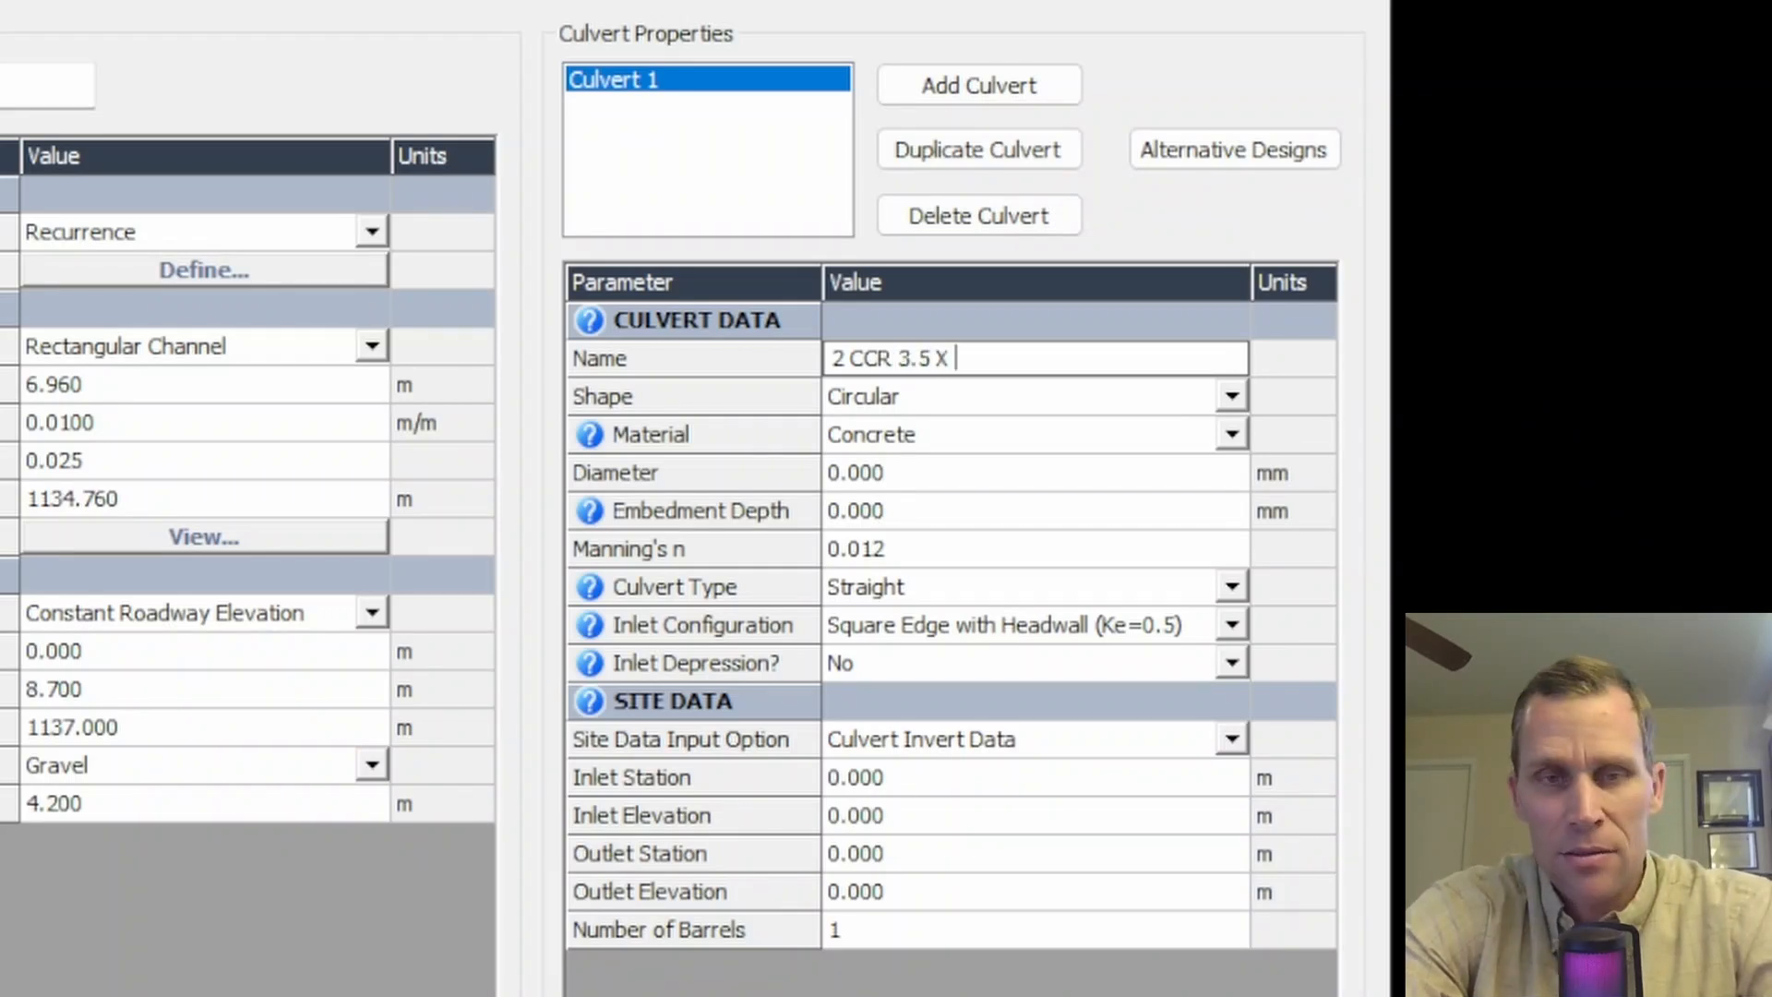
{"action": "type", "text": "2"}
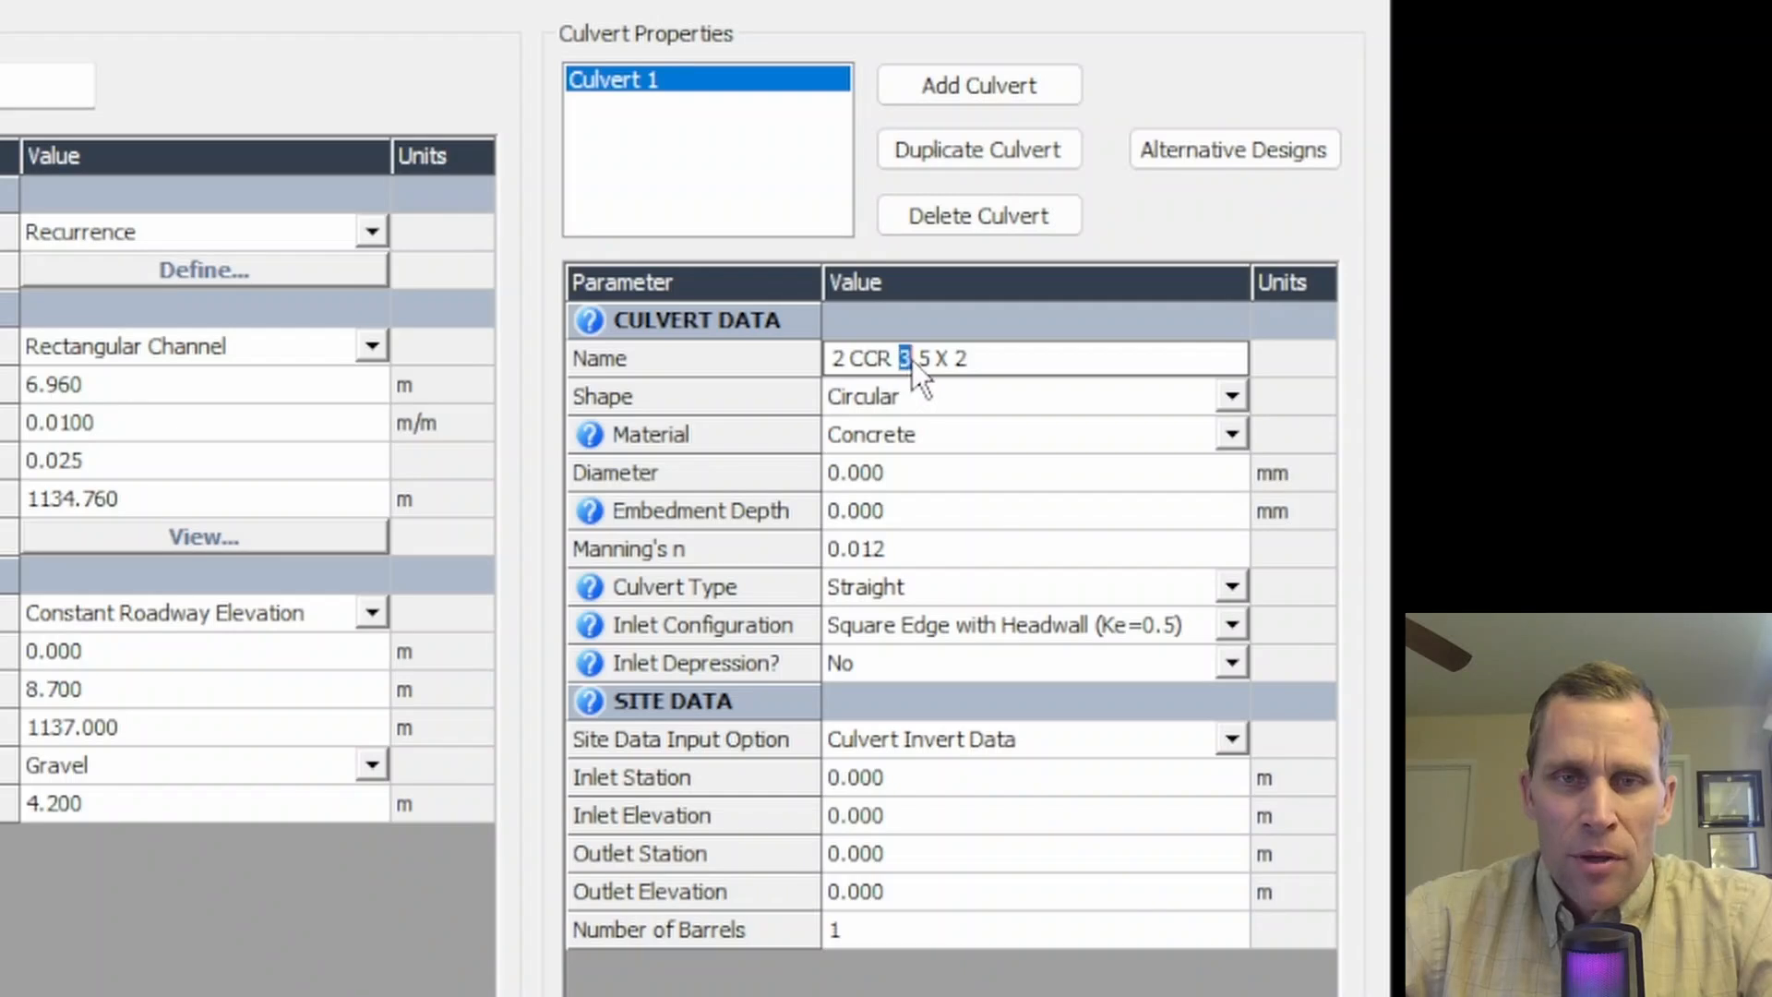
{"action": "double_click", "coordinate": [960, 361]}
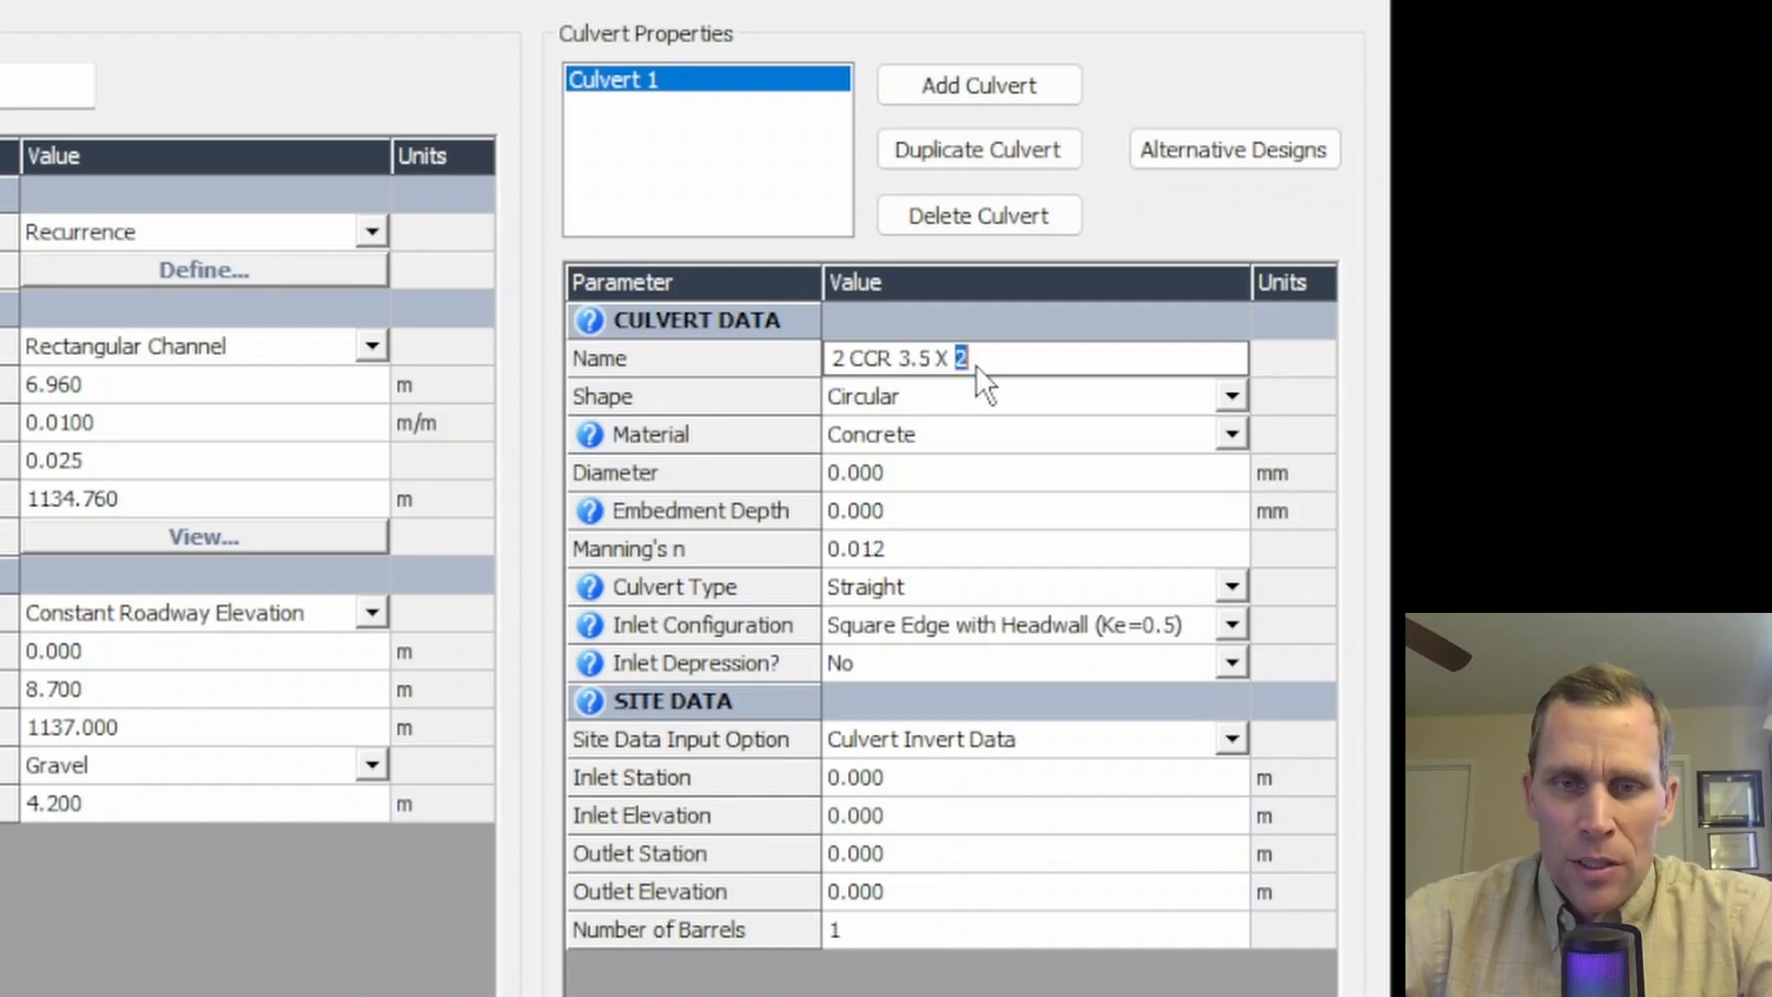
{"action": "double_click", "coordinate": [831, 361]}
{"action": "left_click", "coordinate": [875, 936]}
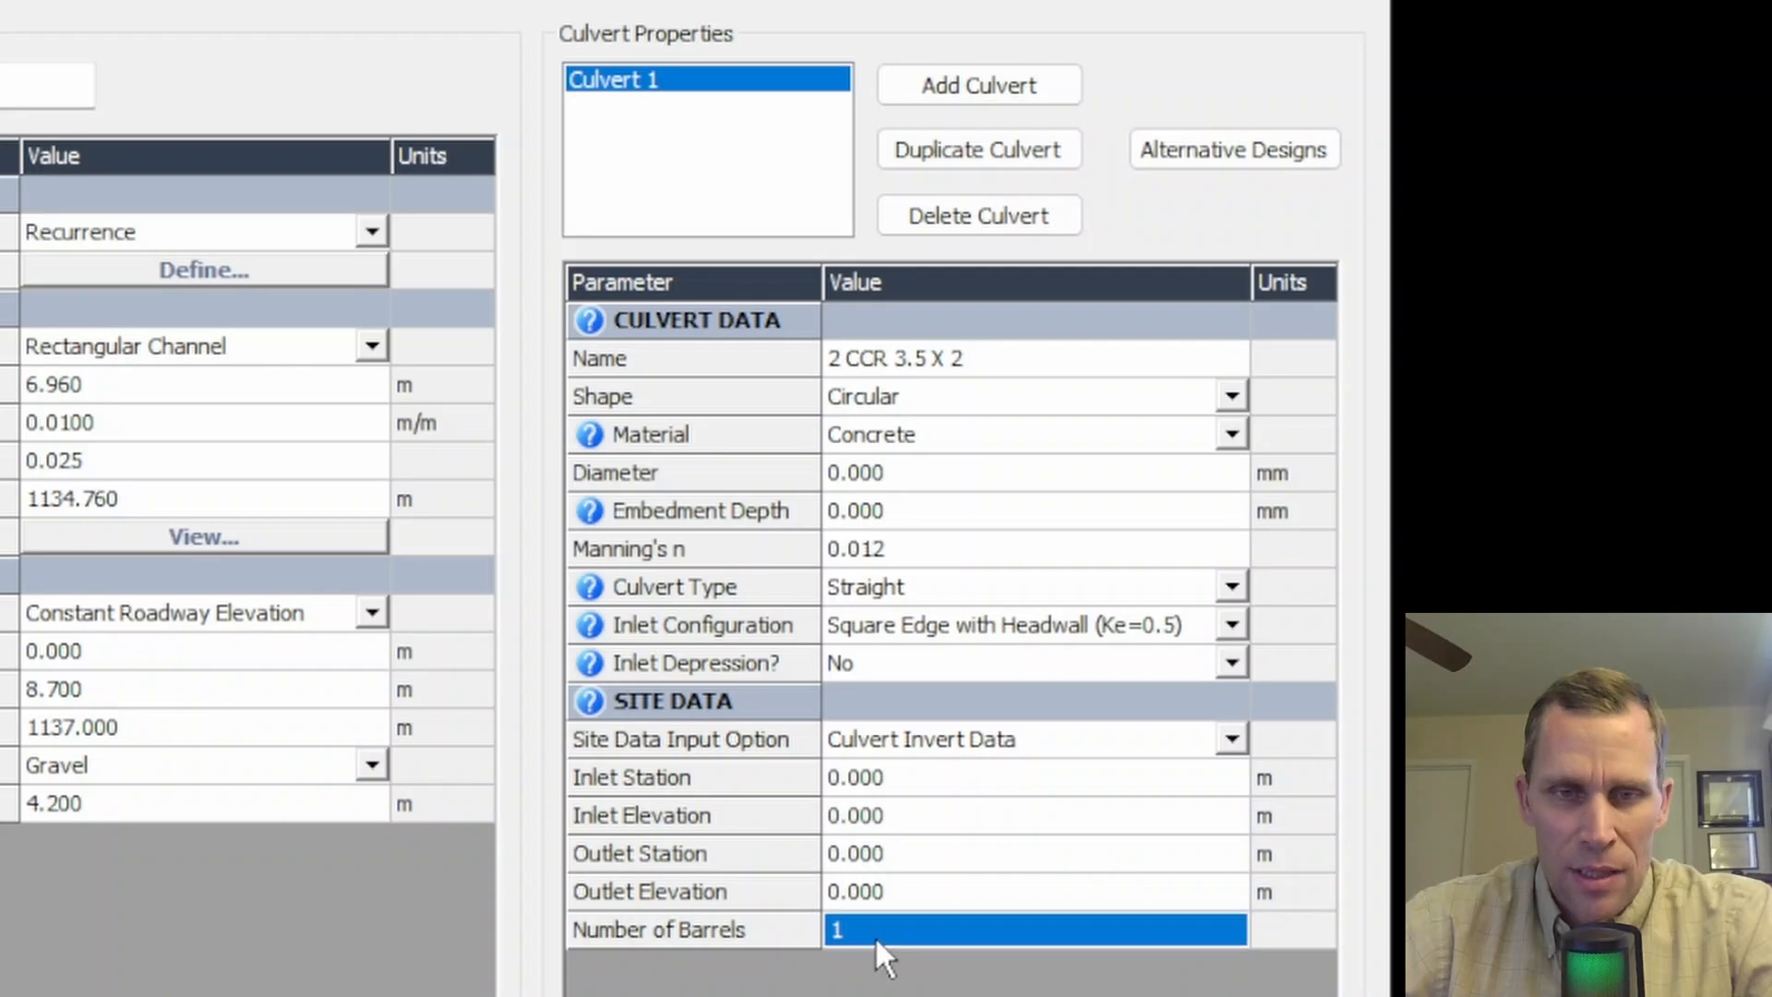
{"action": "type", "text": "2"}
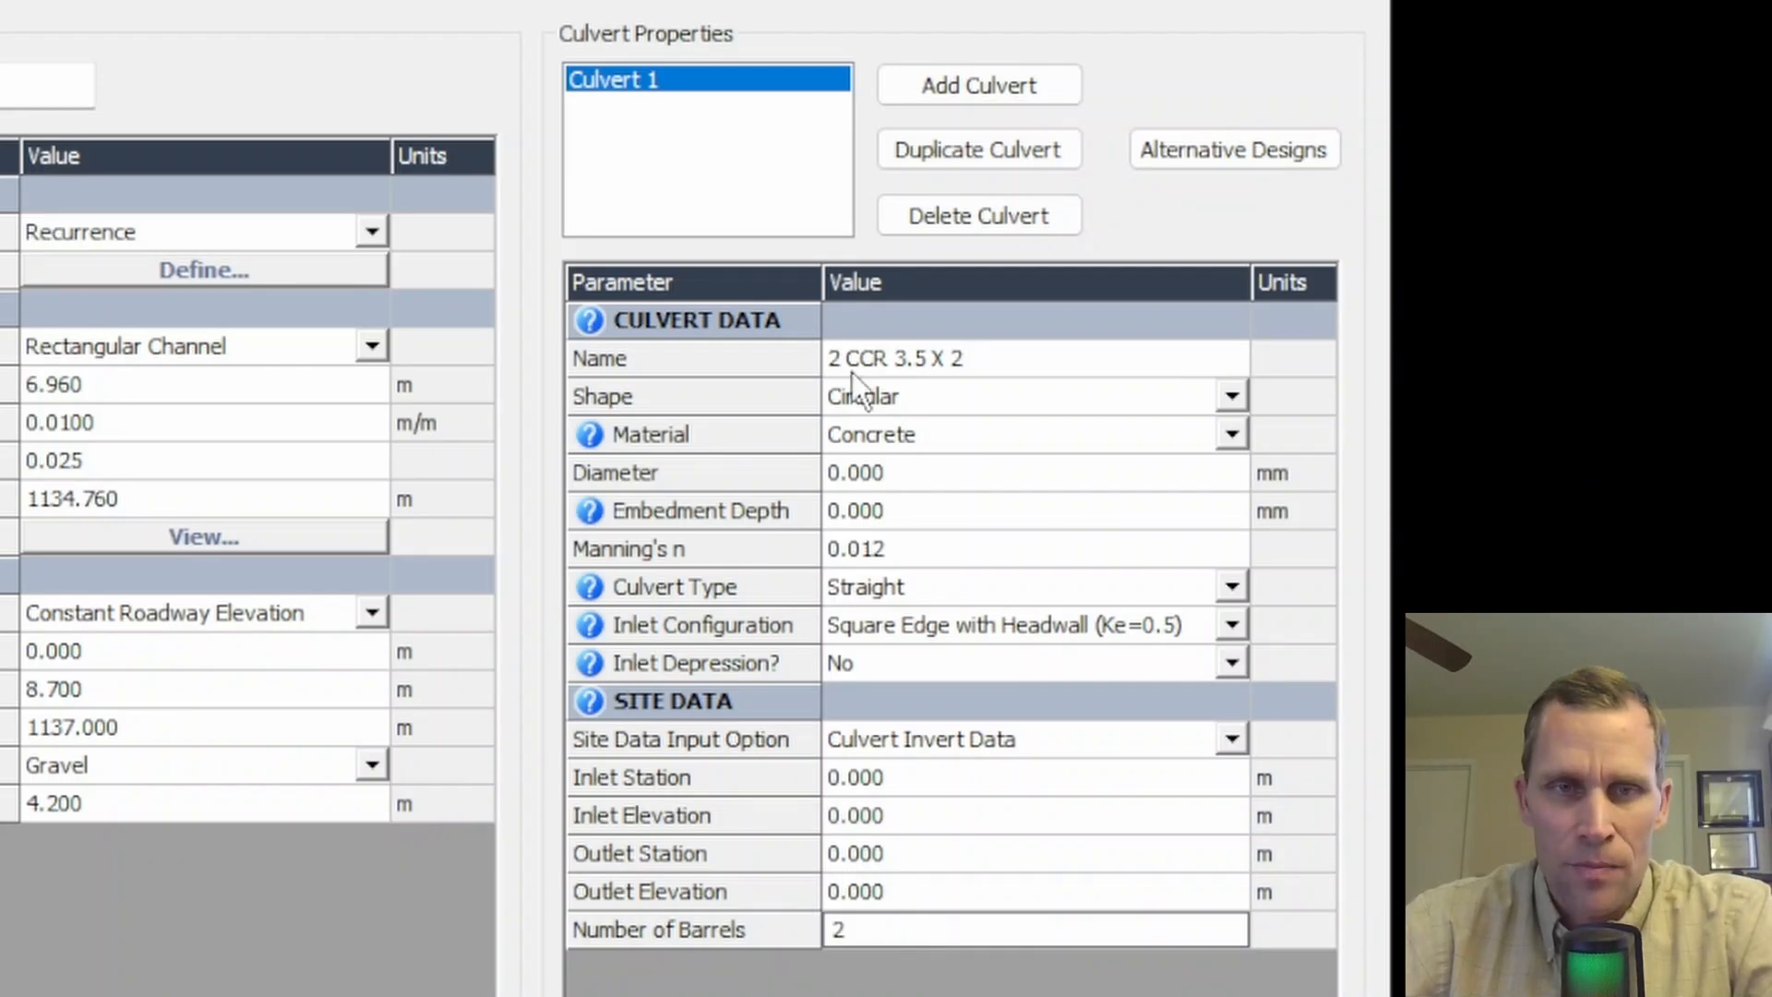
- Change the culvert shape to Concrete Box
{"action": "left_click", "coordinate": [1098, 395]}
{"action": "left_click", "coordinate": [1233, 395]}
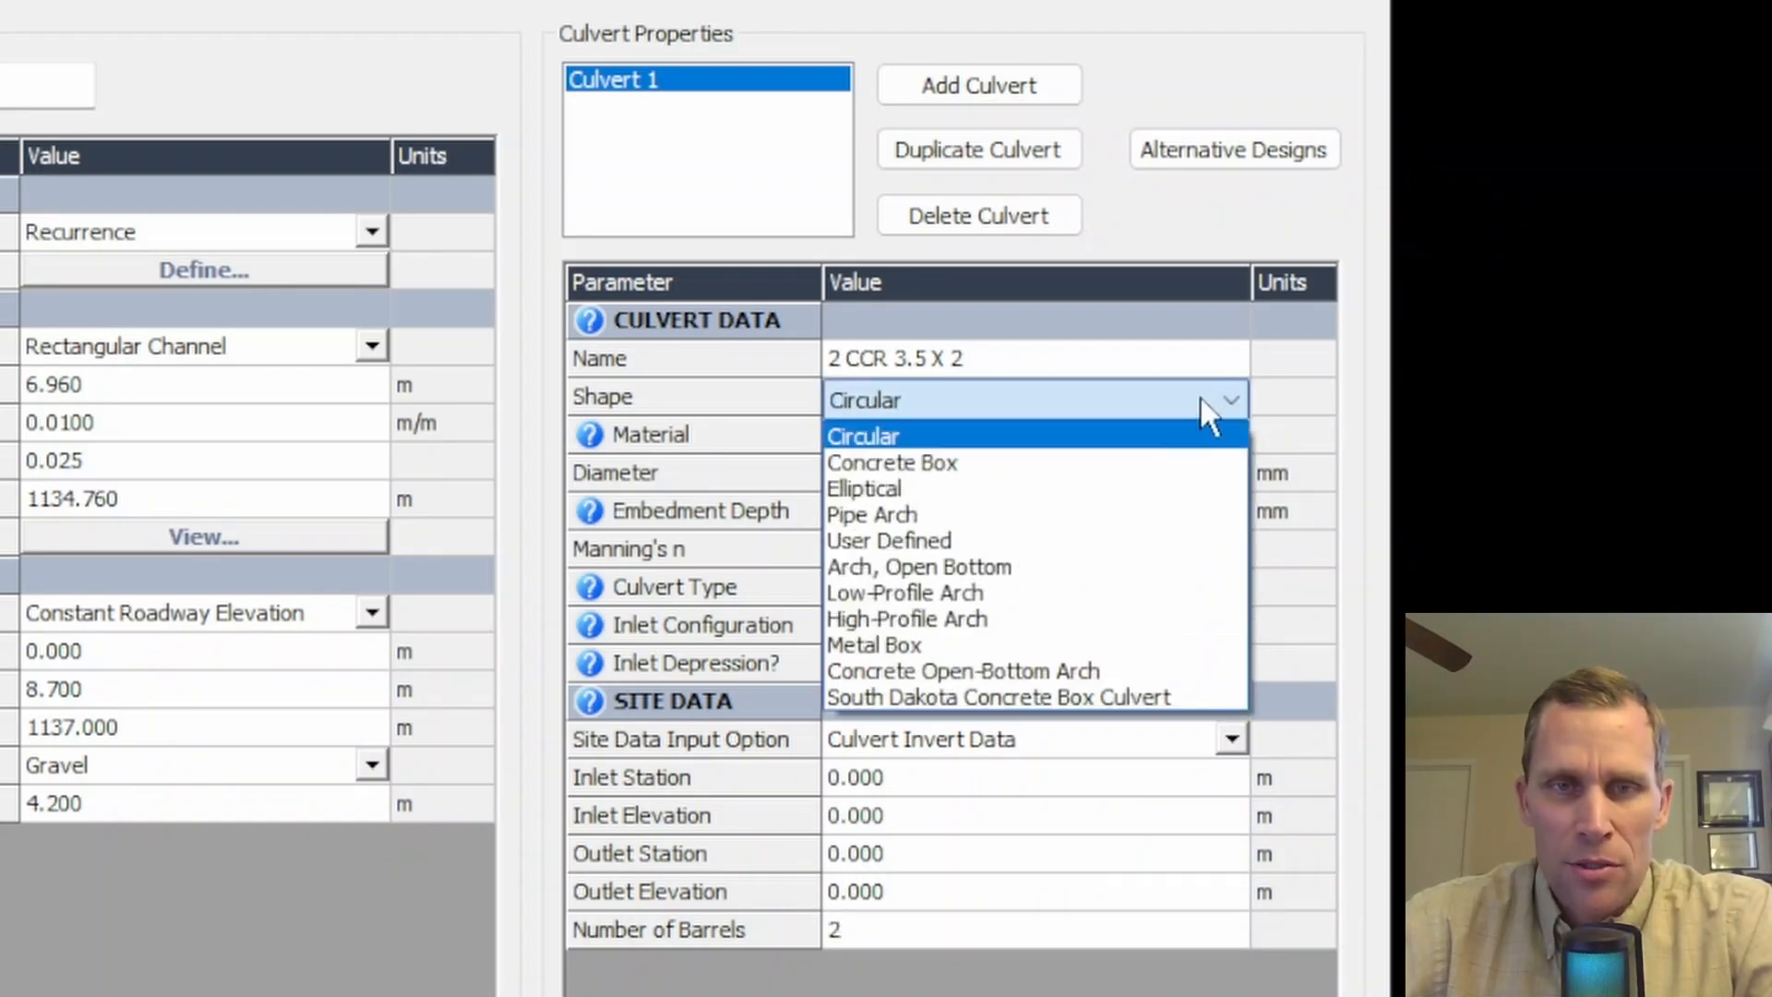
{"action": "left_click", "coordinate": [1063, 464]}
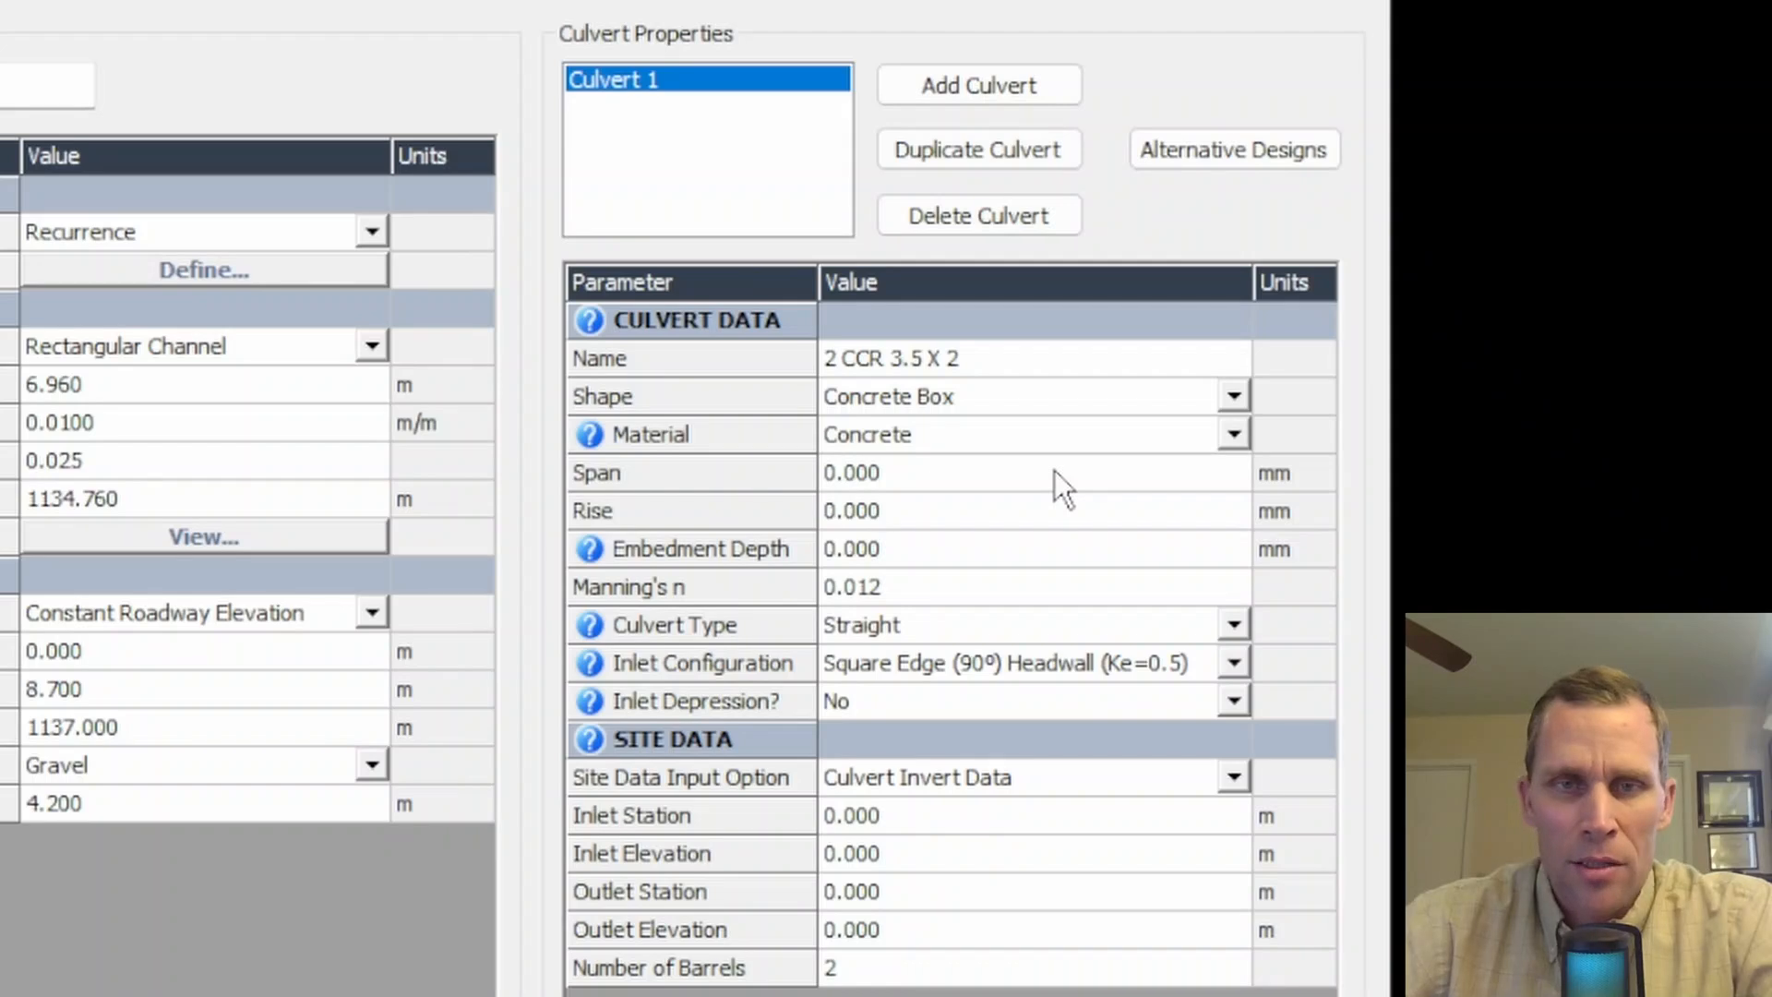
{"action": "left_click", "coordinate": [1235, 404]}
{"action": "left_click", "coordinate": [1228, 401]}
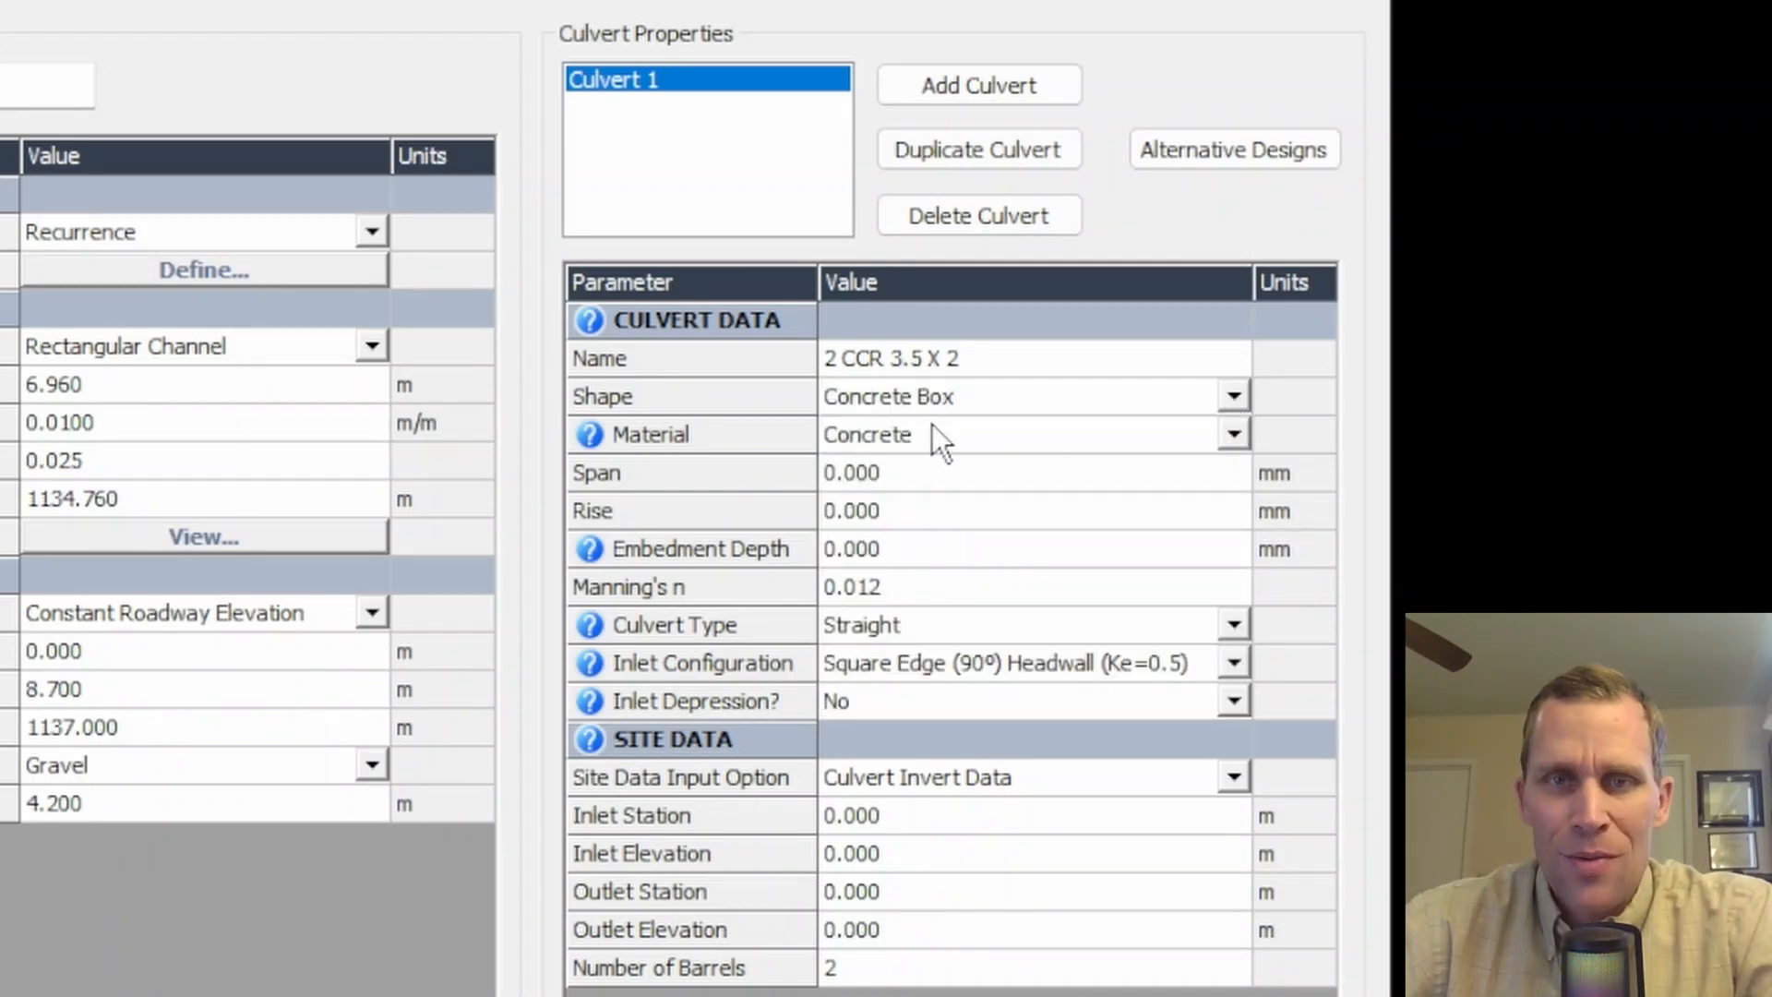
- Set the box culvert's span to 3500 mm and rise to 2000 mm
{"action": "left_click", "coordinate": [919, 451]}
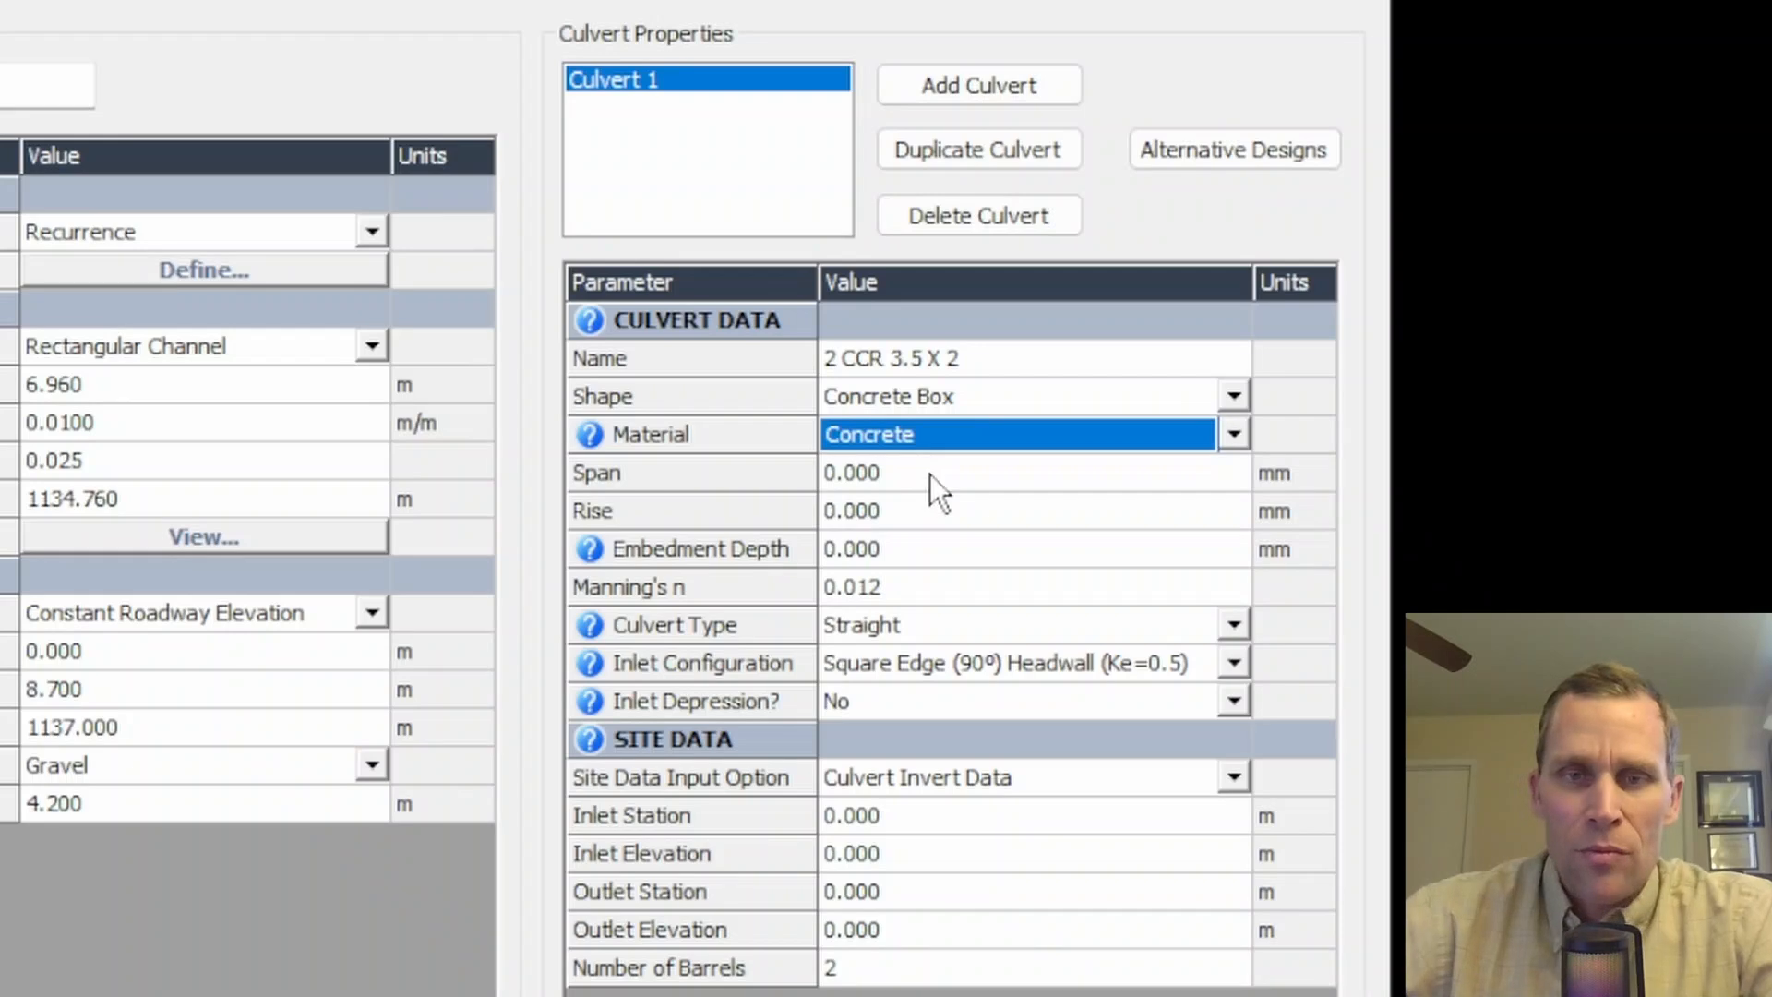
{"action": "left_click", "coordinate": [929, 473]}
{"action": "type", "text": "3.5"}
{"action": "key", "text": "Tab"}
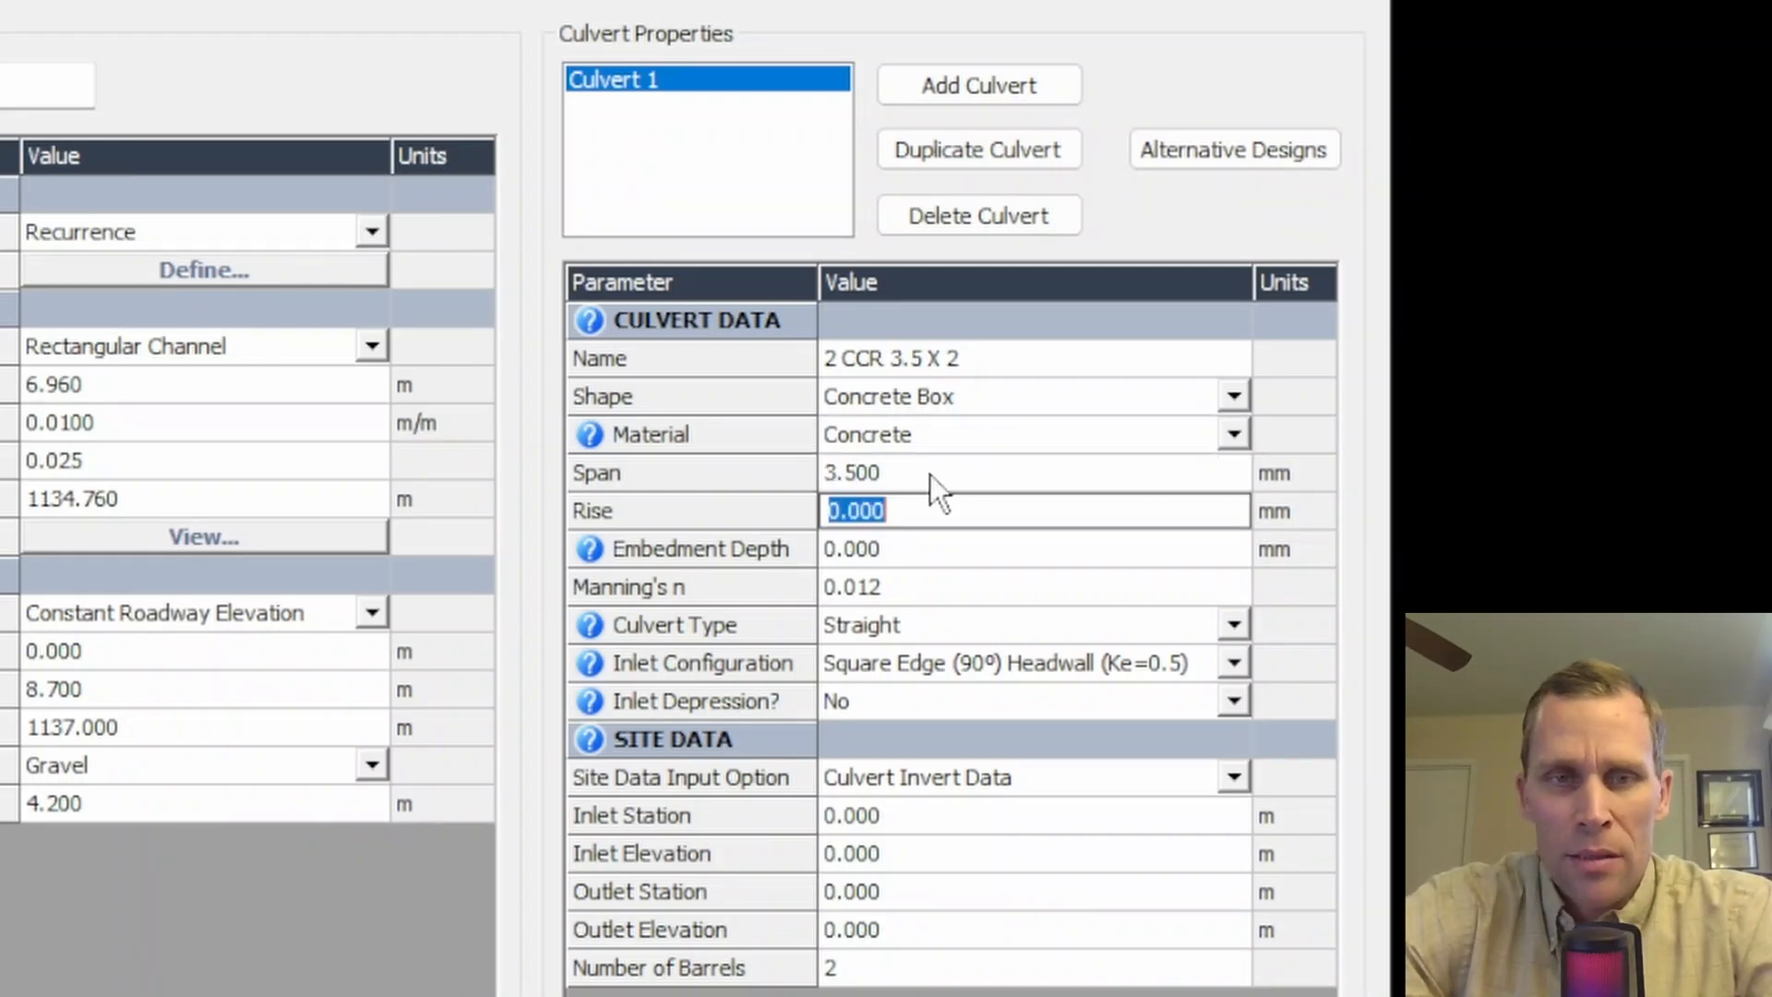
{"action": "type", "text": "2"}
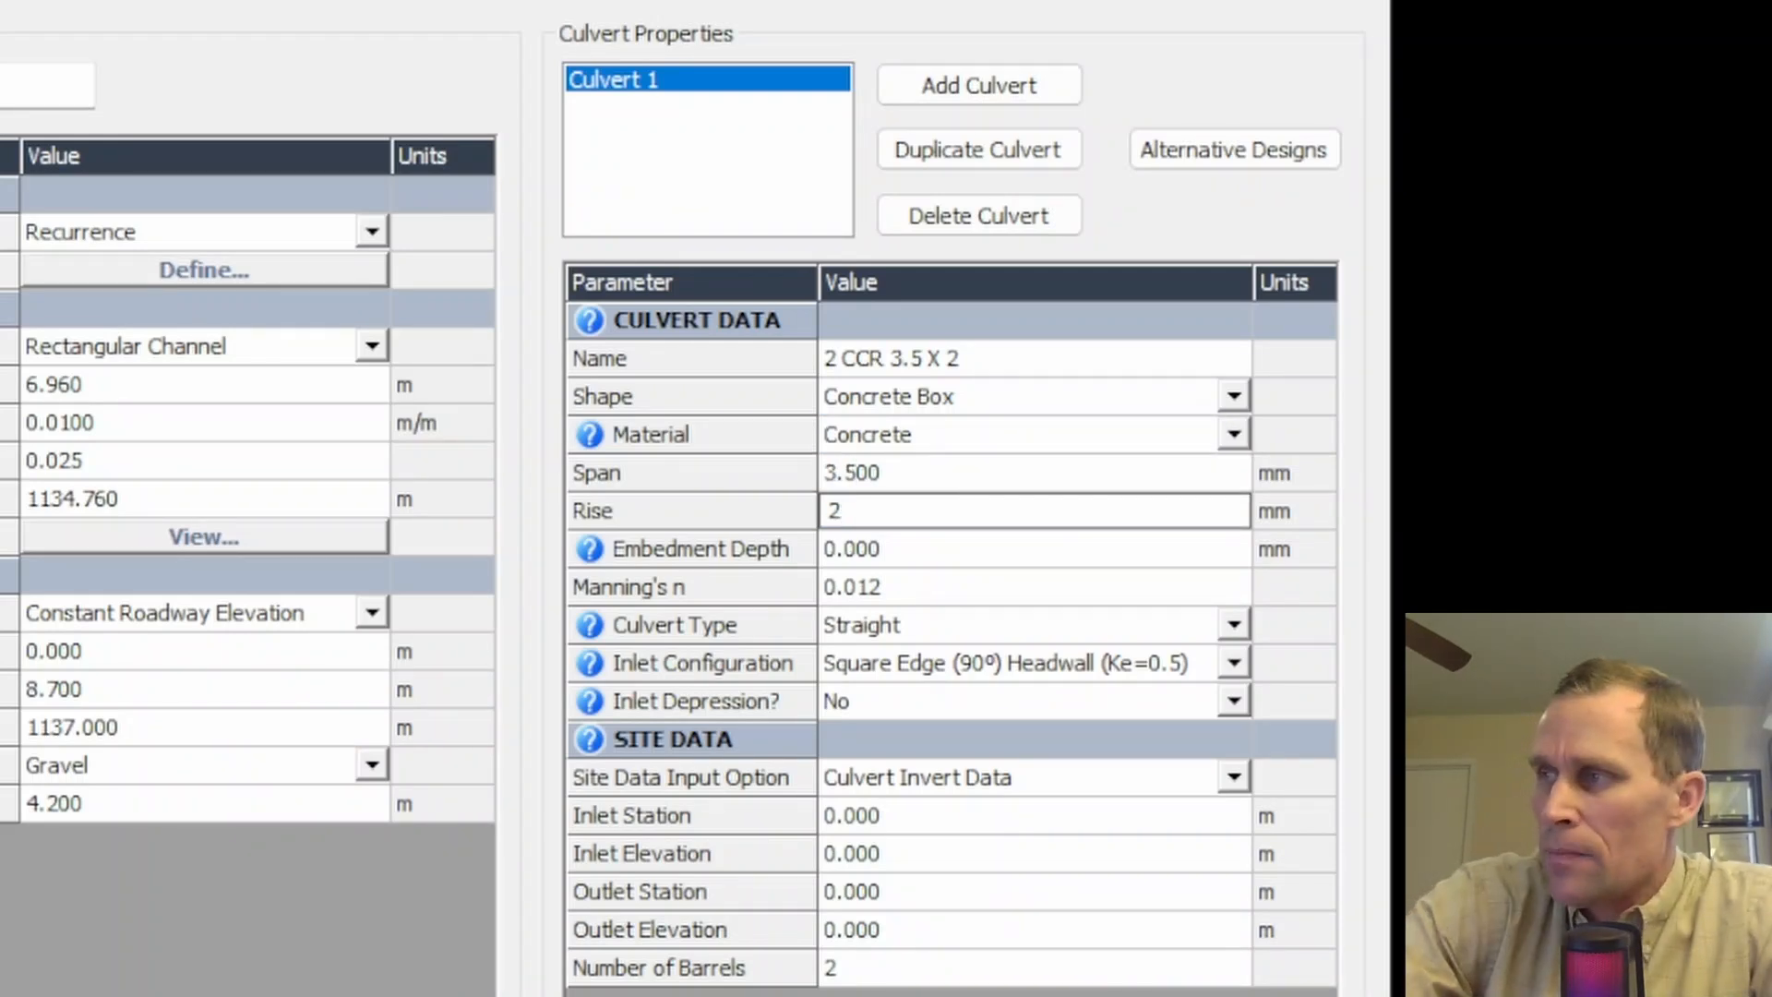
{"action": "type", "text": "000"}
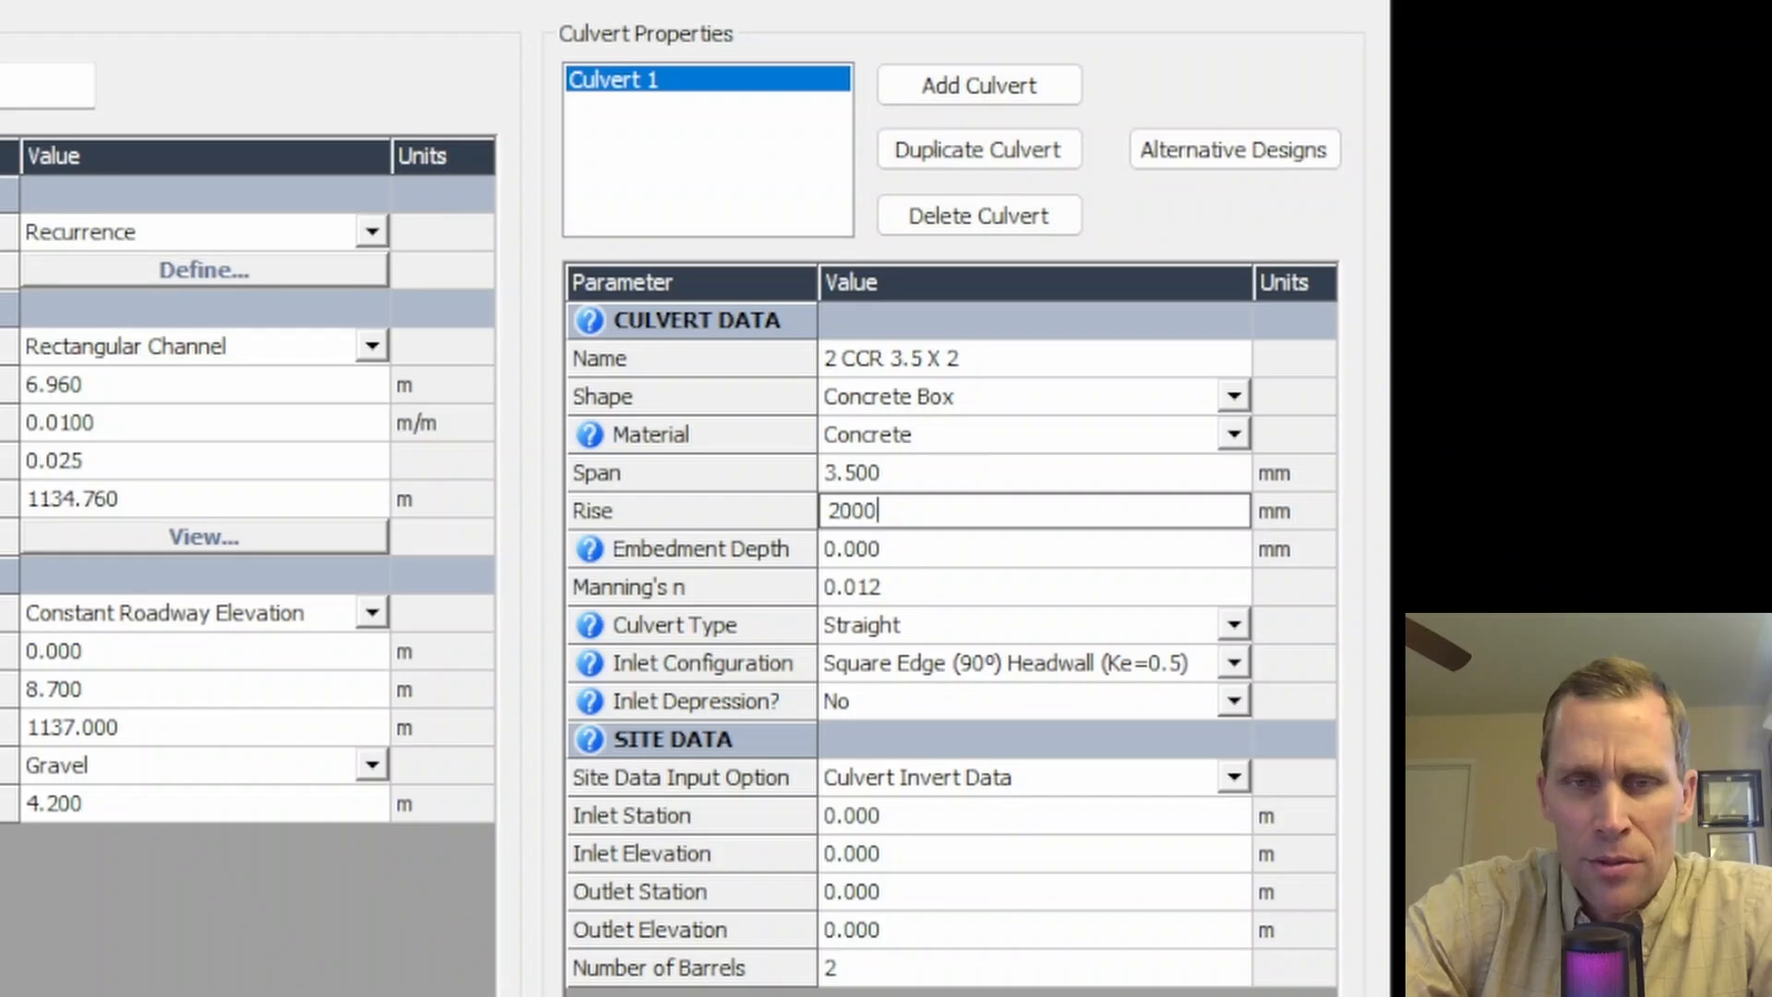
{"action": "left_click", "coordinate": [929, 474]}
{"action": "type", "text": "3500"}
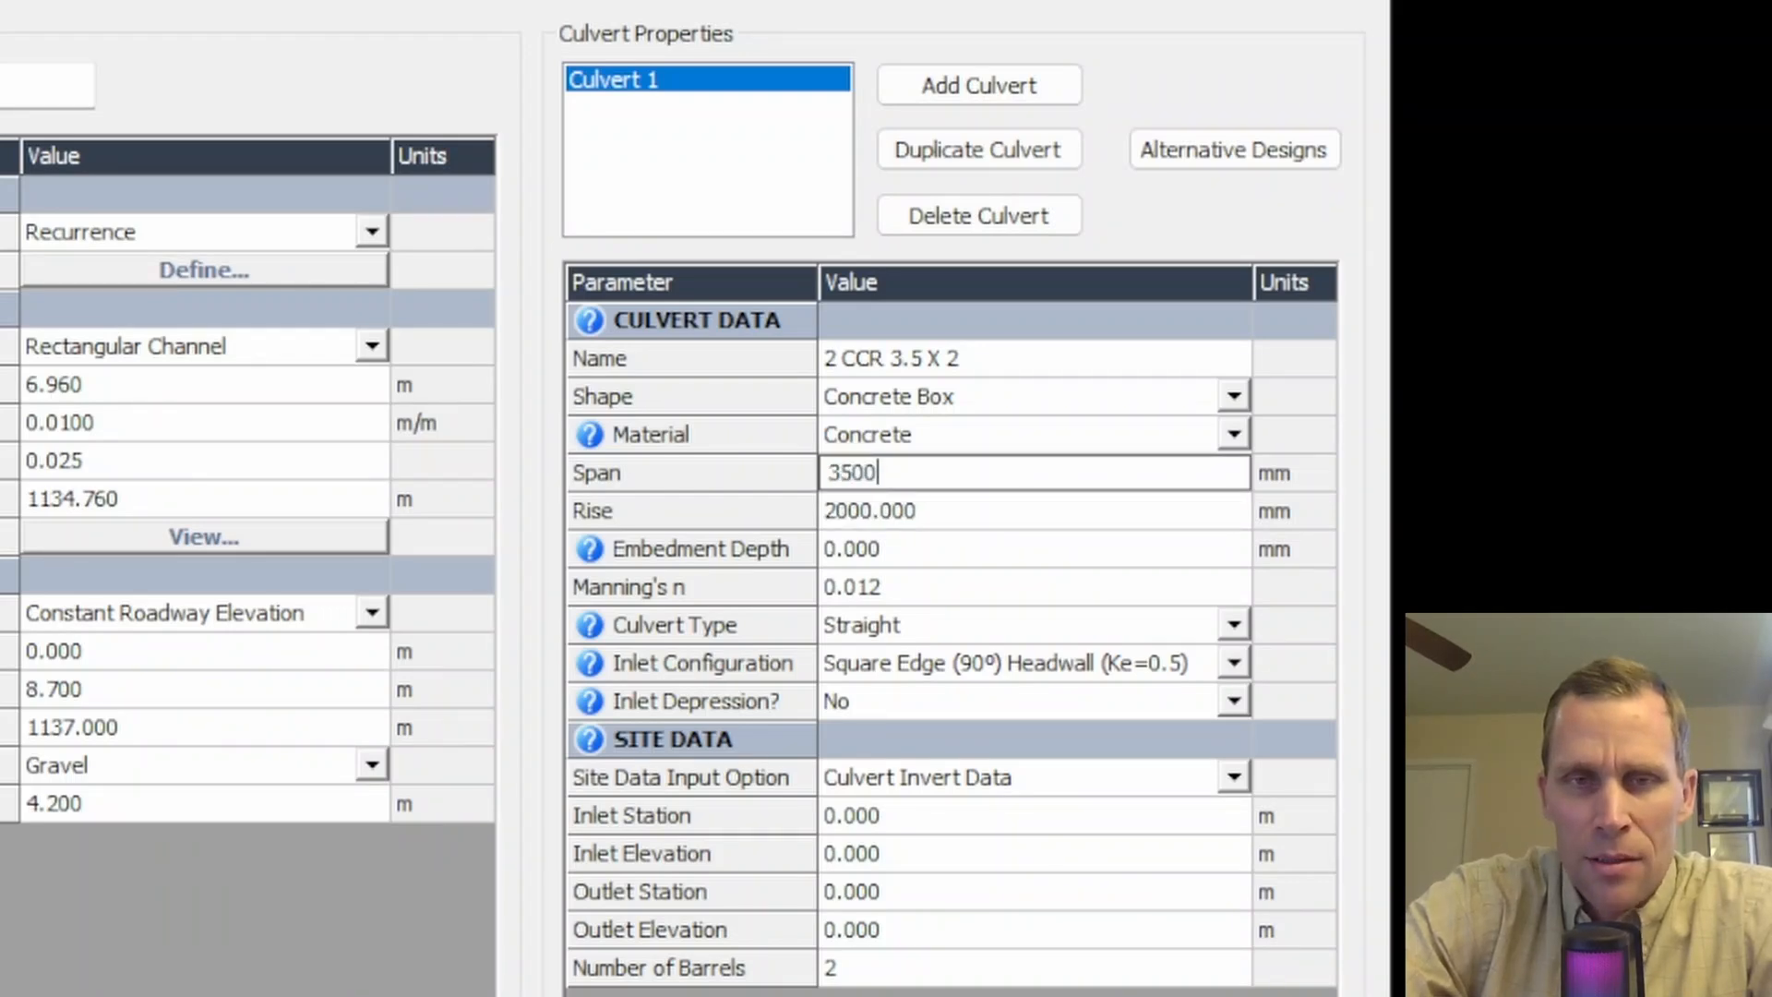
{"action": "key", "text": "Tab"}
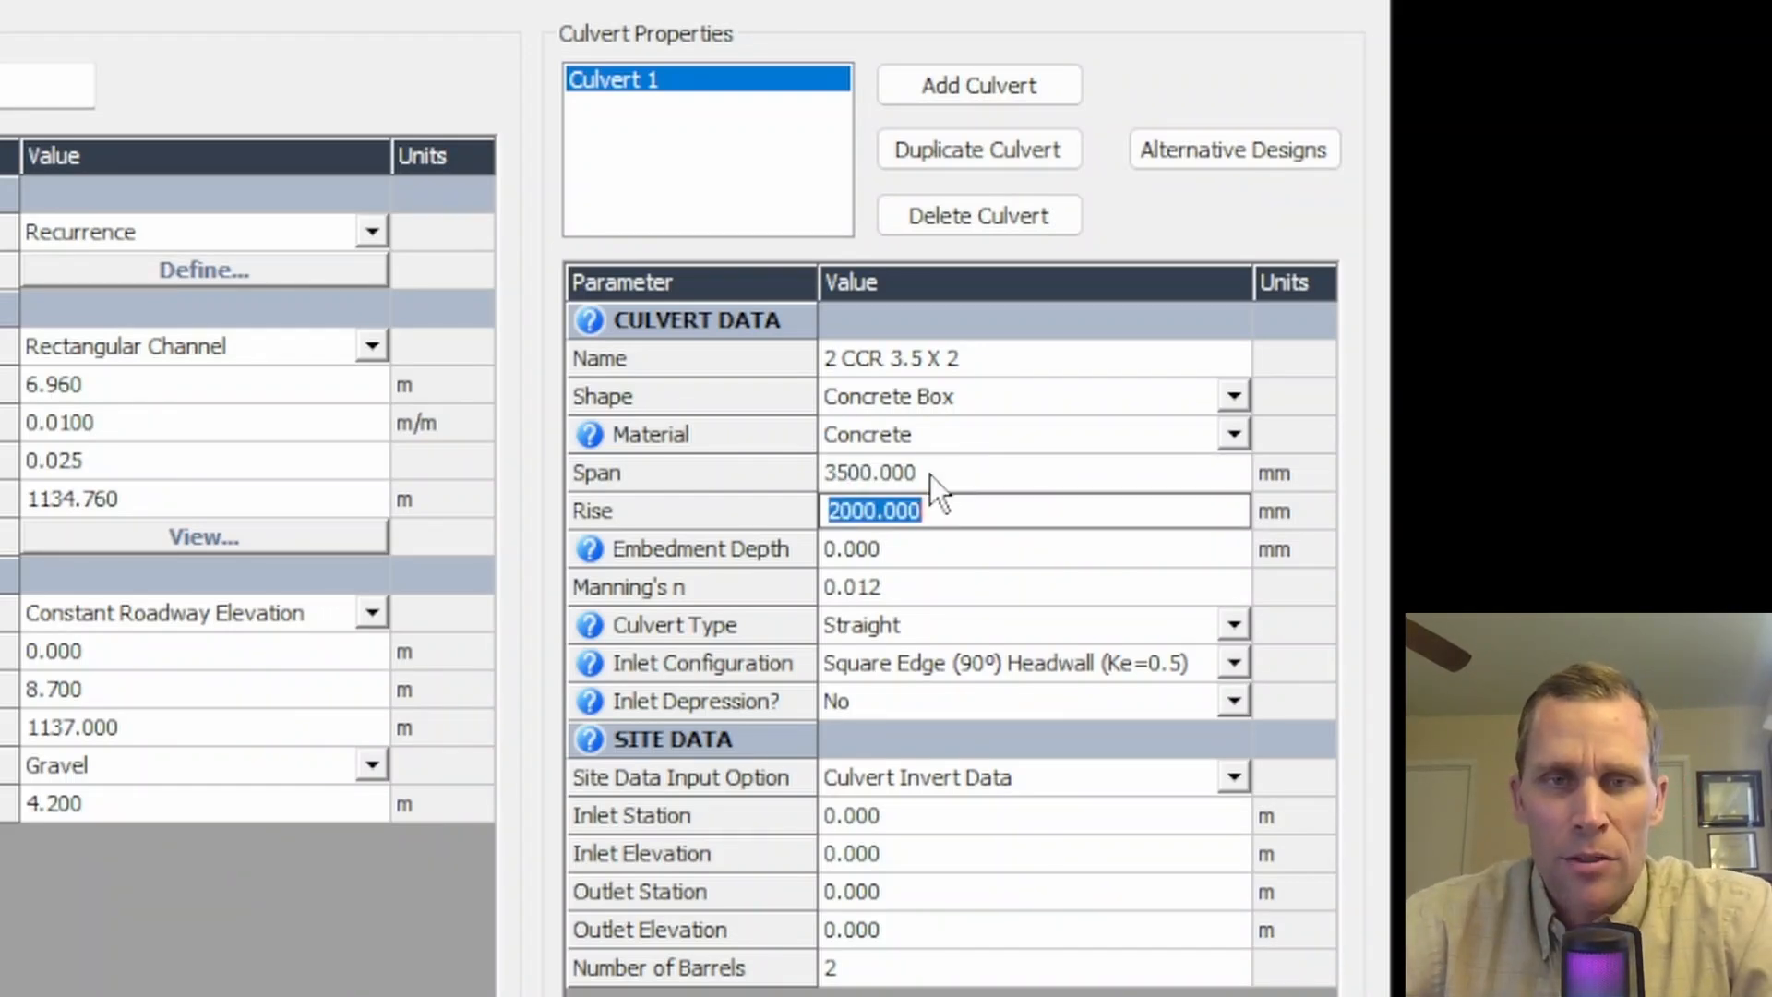
- Enter the culvert invert data: inlet elevation 1134.80 m, outlet station 4.41 m and outlet elevation 1134.76 m
{"action": "left_click", "coordinate": [949, 584]}
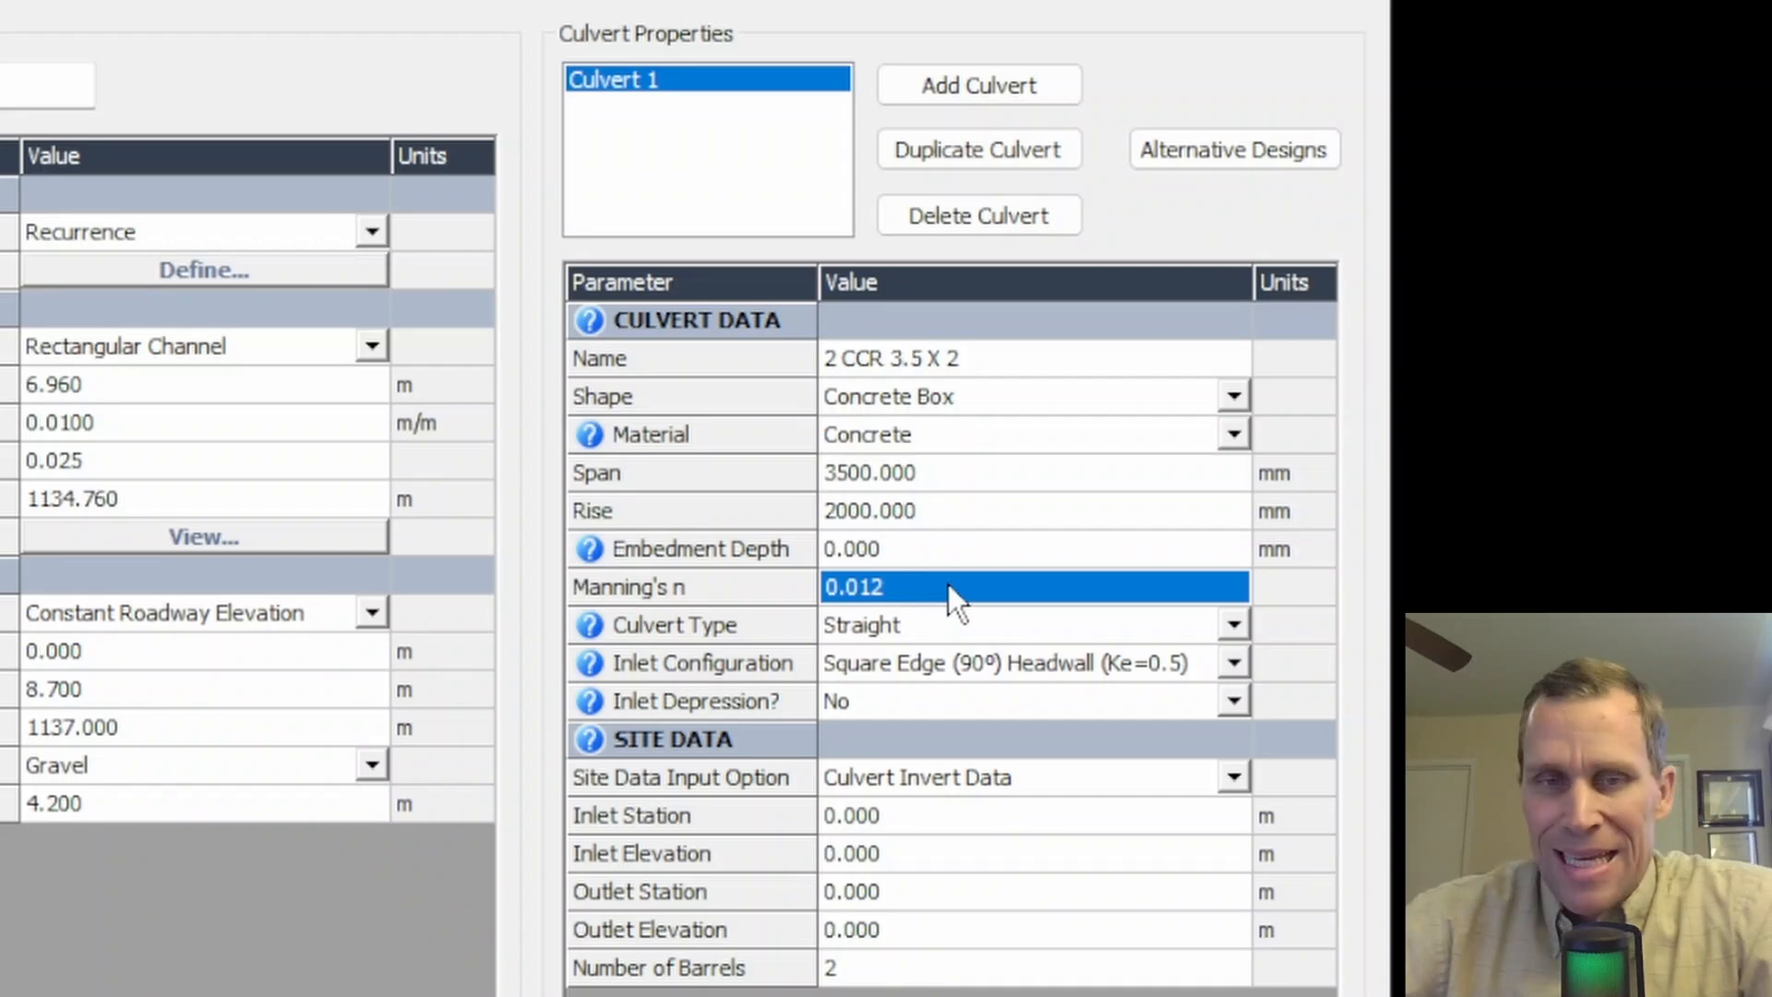
{"action": "left_click", "coordinate": [1235, 664]}
{"action": "left_click", "coordinate": [1235, 664]}
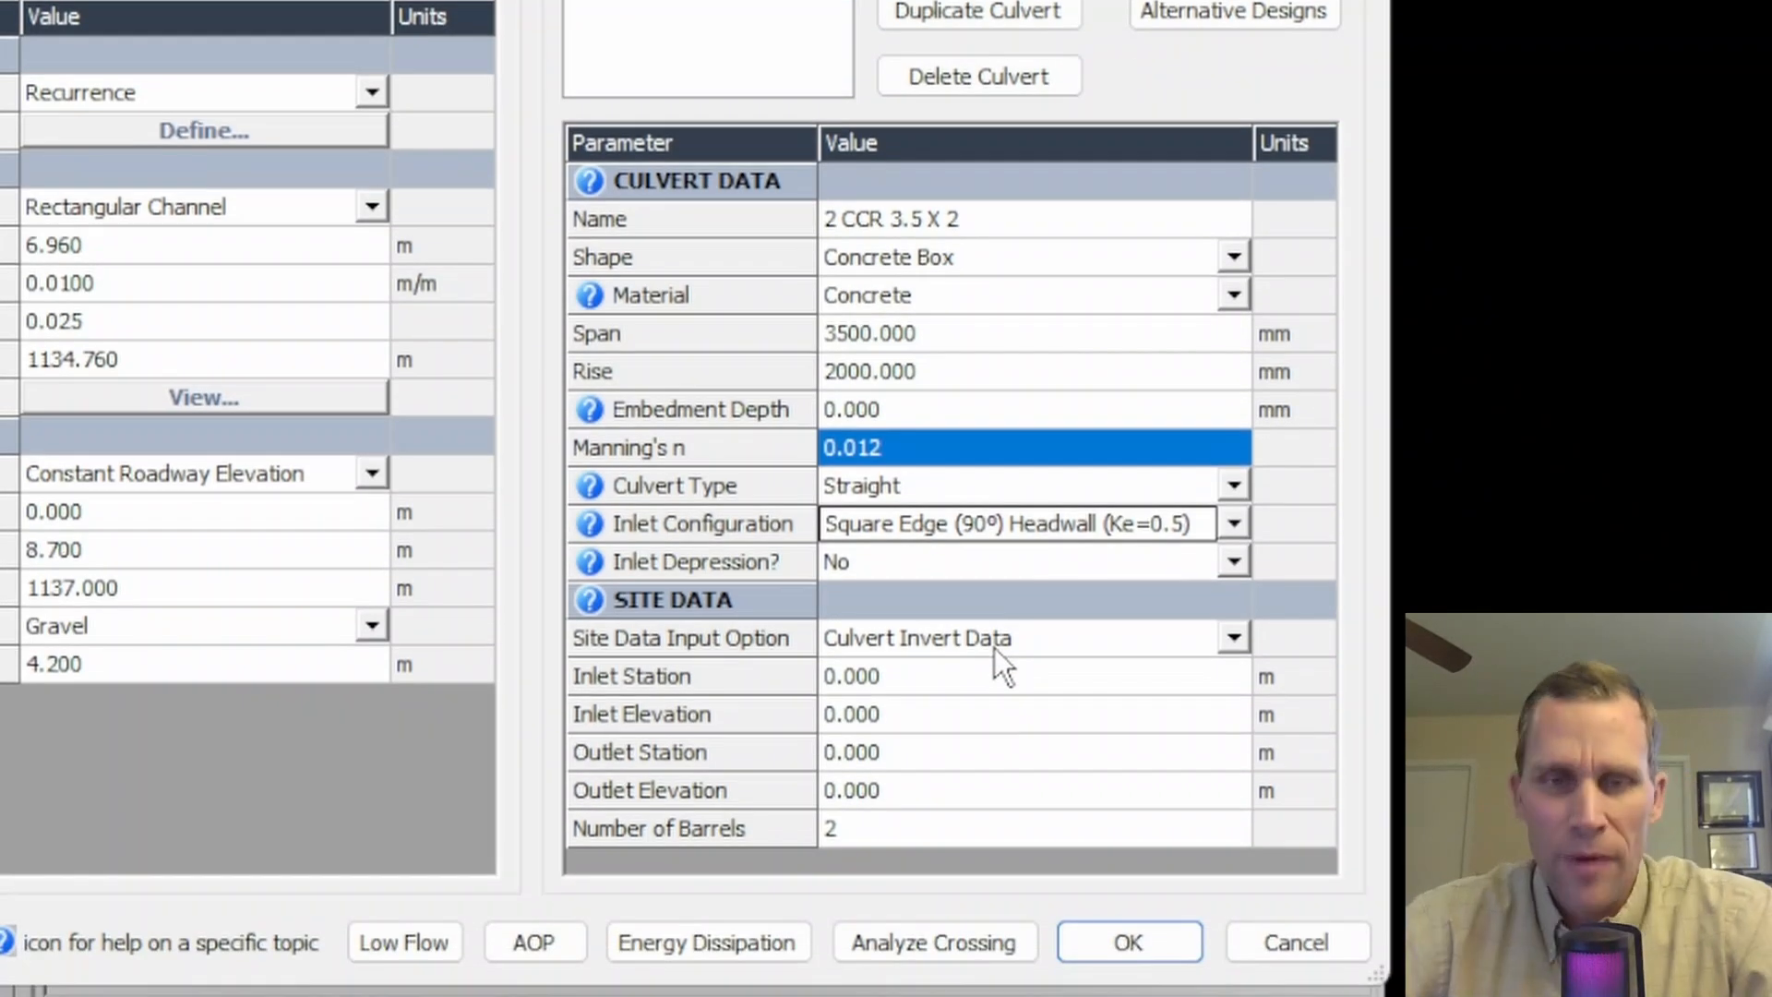
{"action": "left_click", "coordinate": [895, 680]}
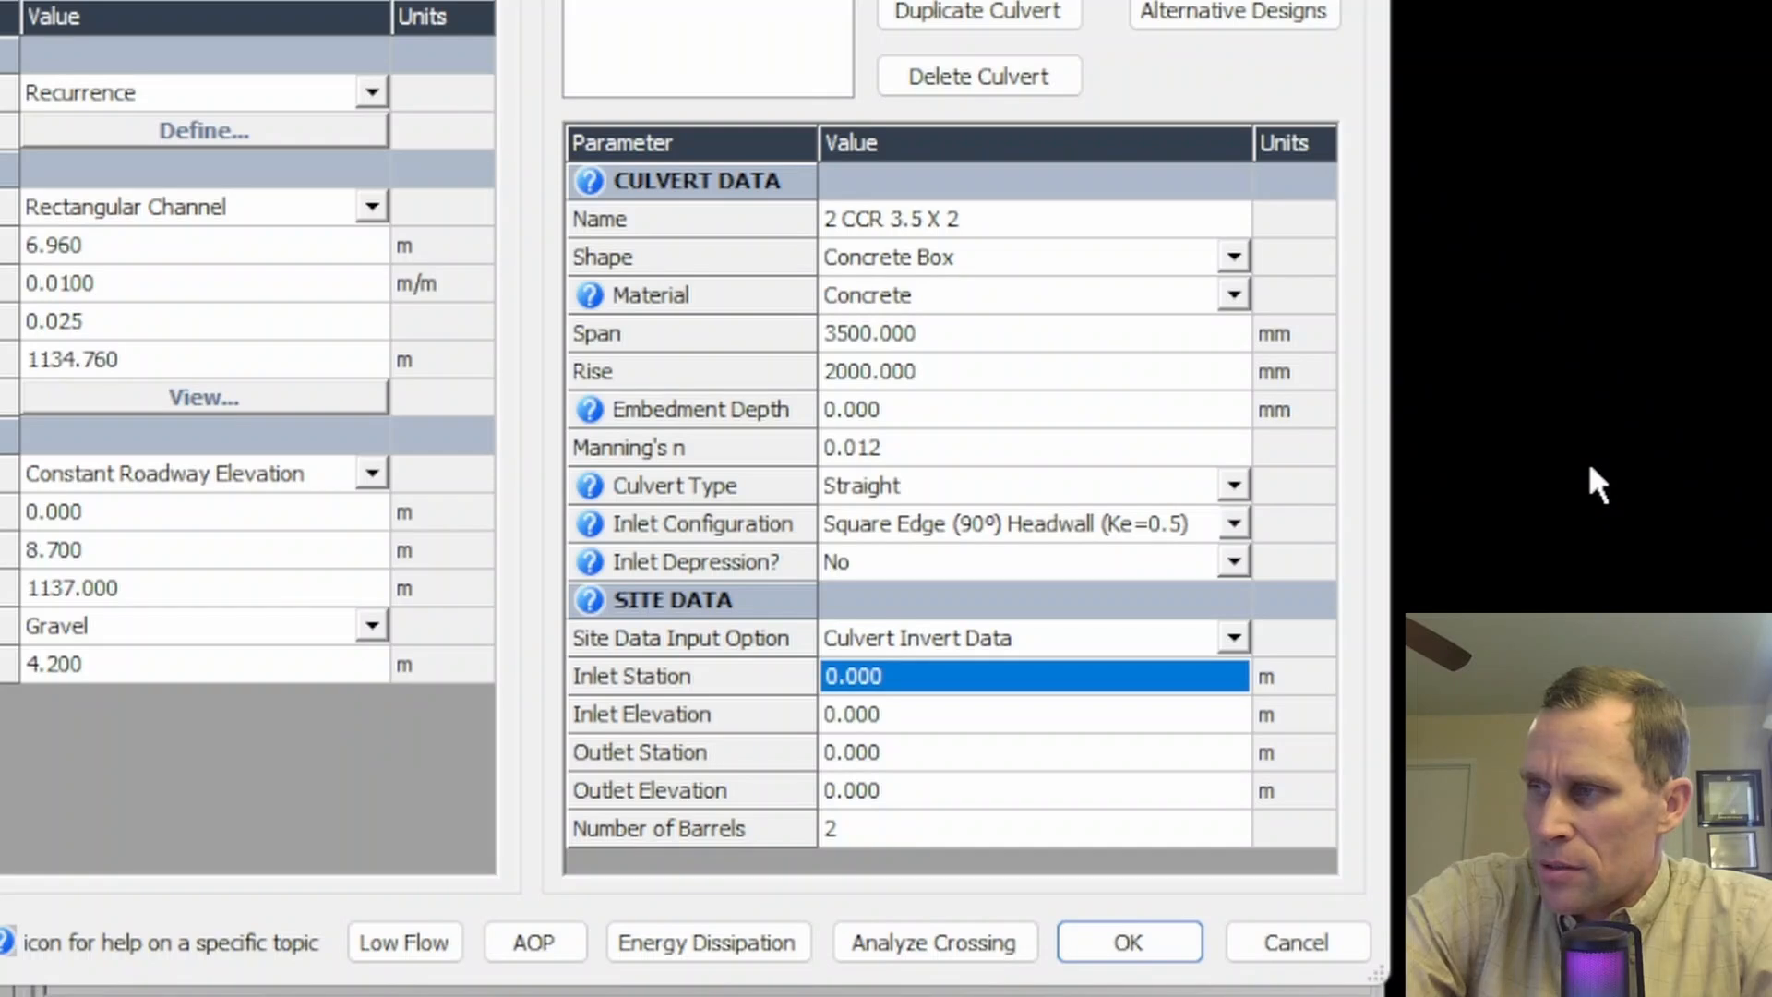
{"action": "key", "text": "Down"}
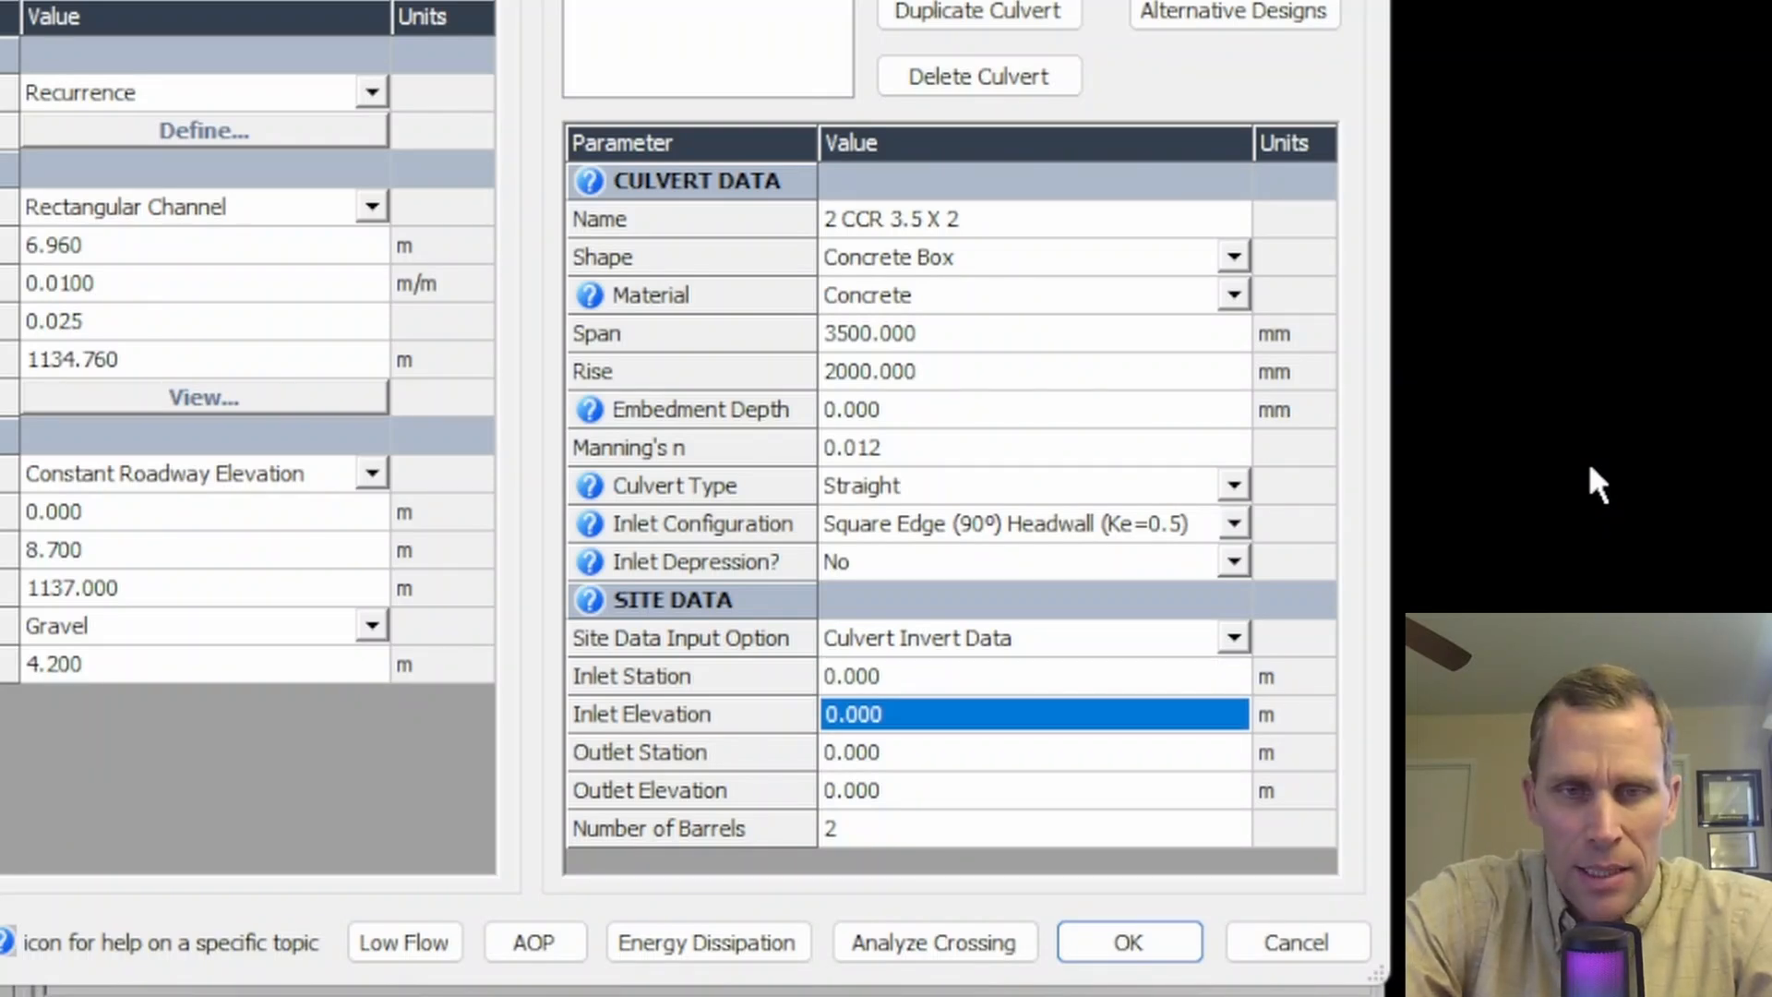
{"action": "type", "text": "1134.80"}
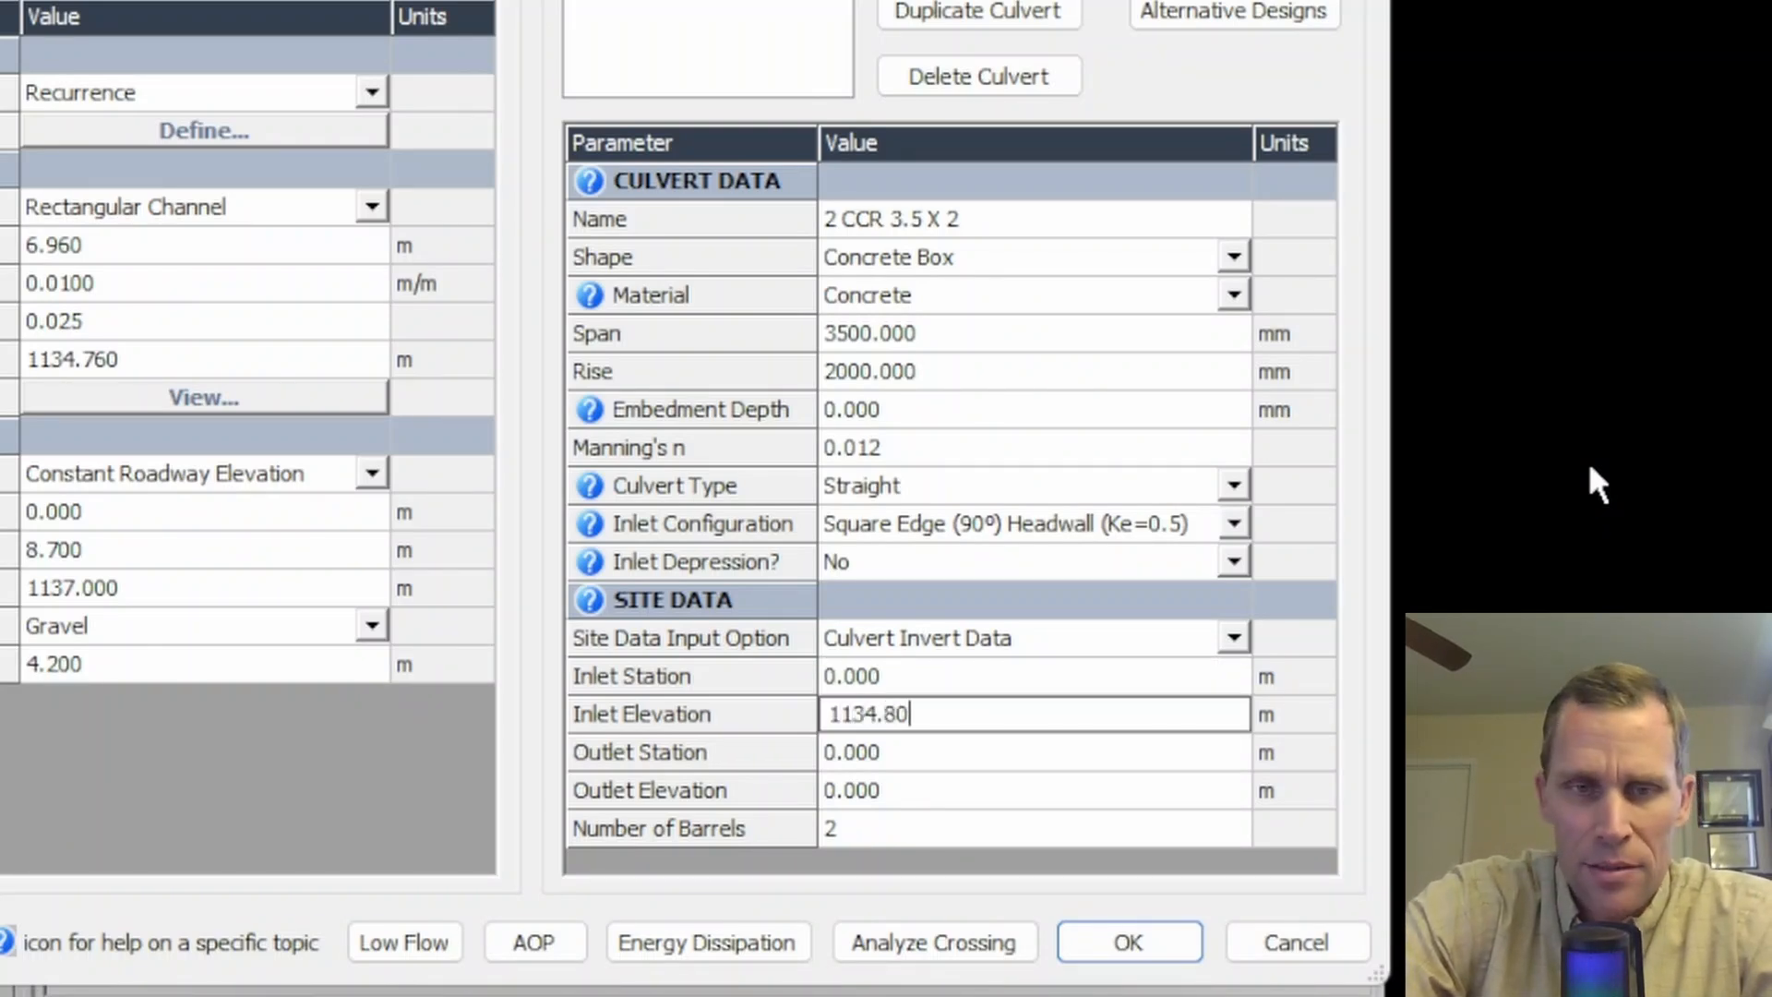
{"action": "key", "text": "Down"}
{"action": "key", "text": "BackSpace"}
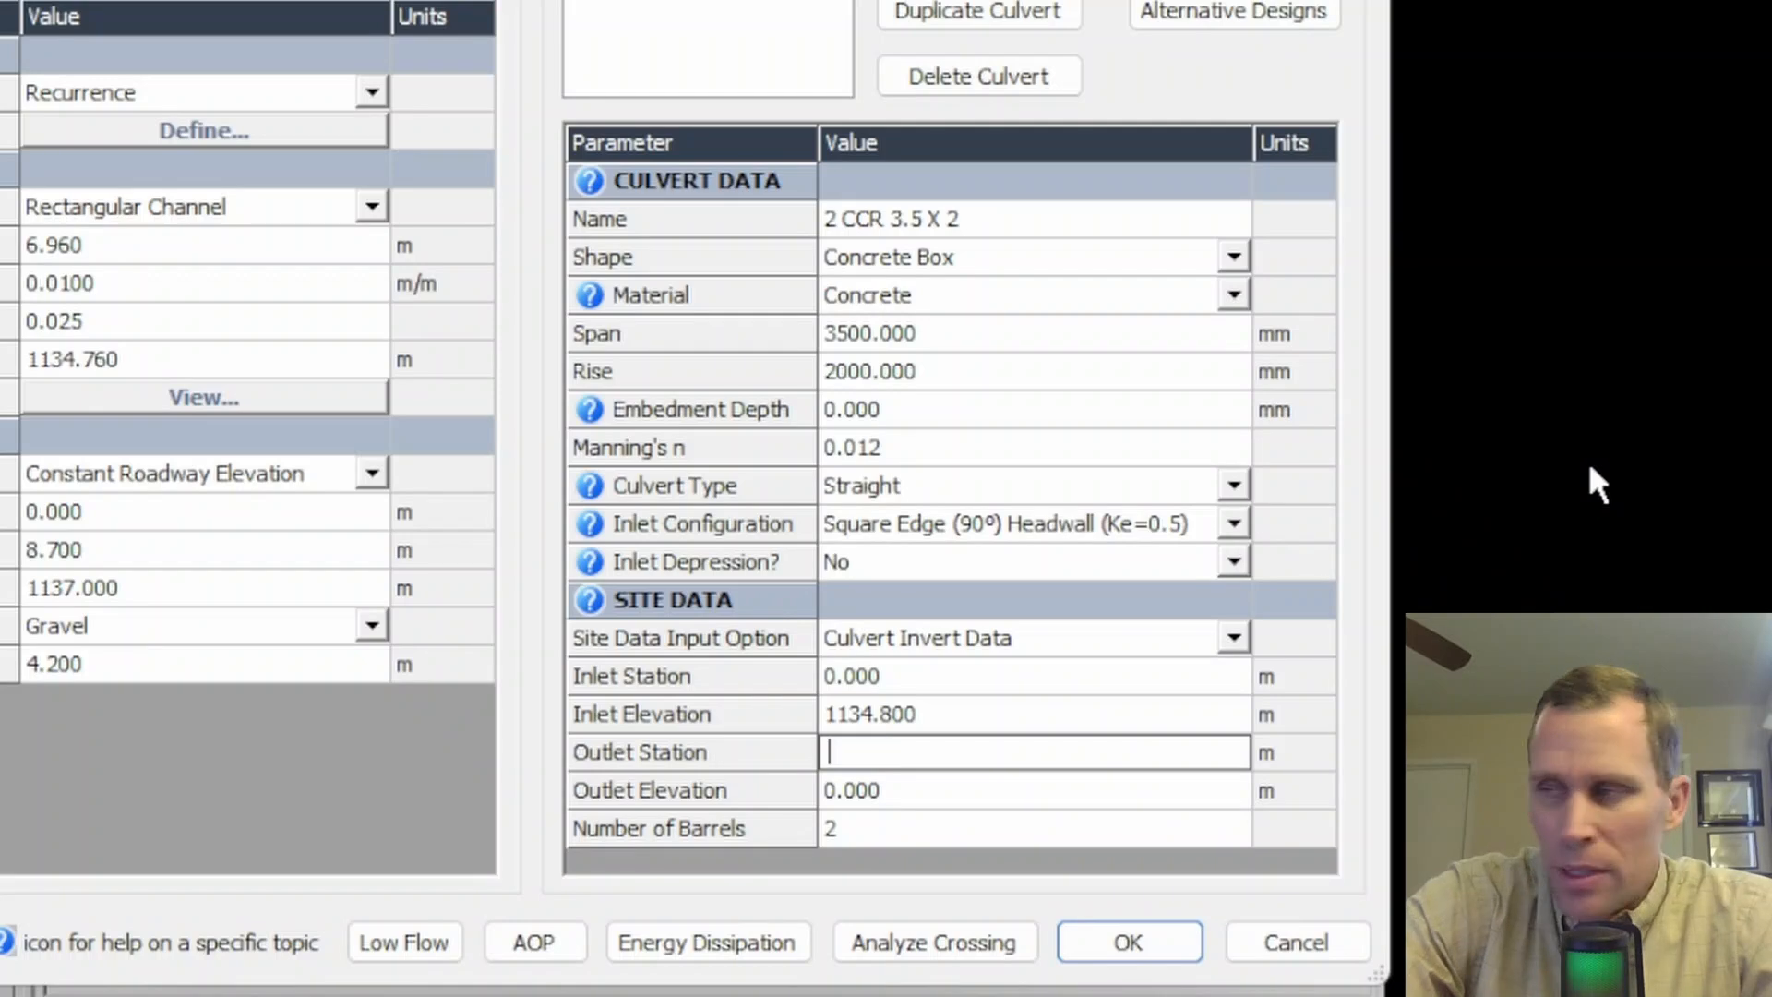
{"action": "type", "text": "4.41"}
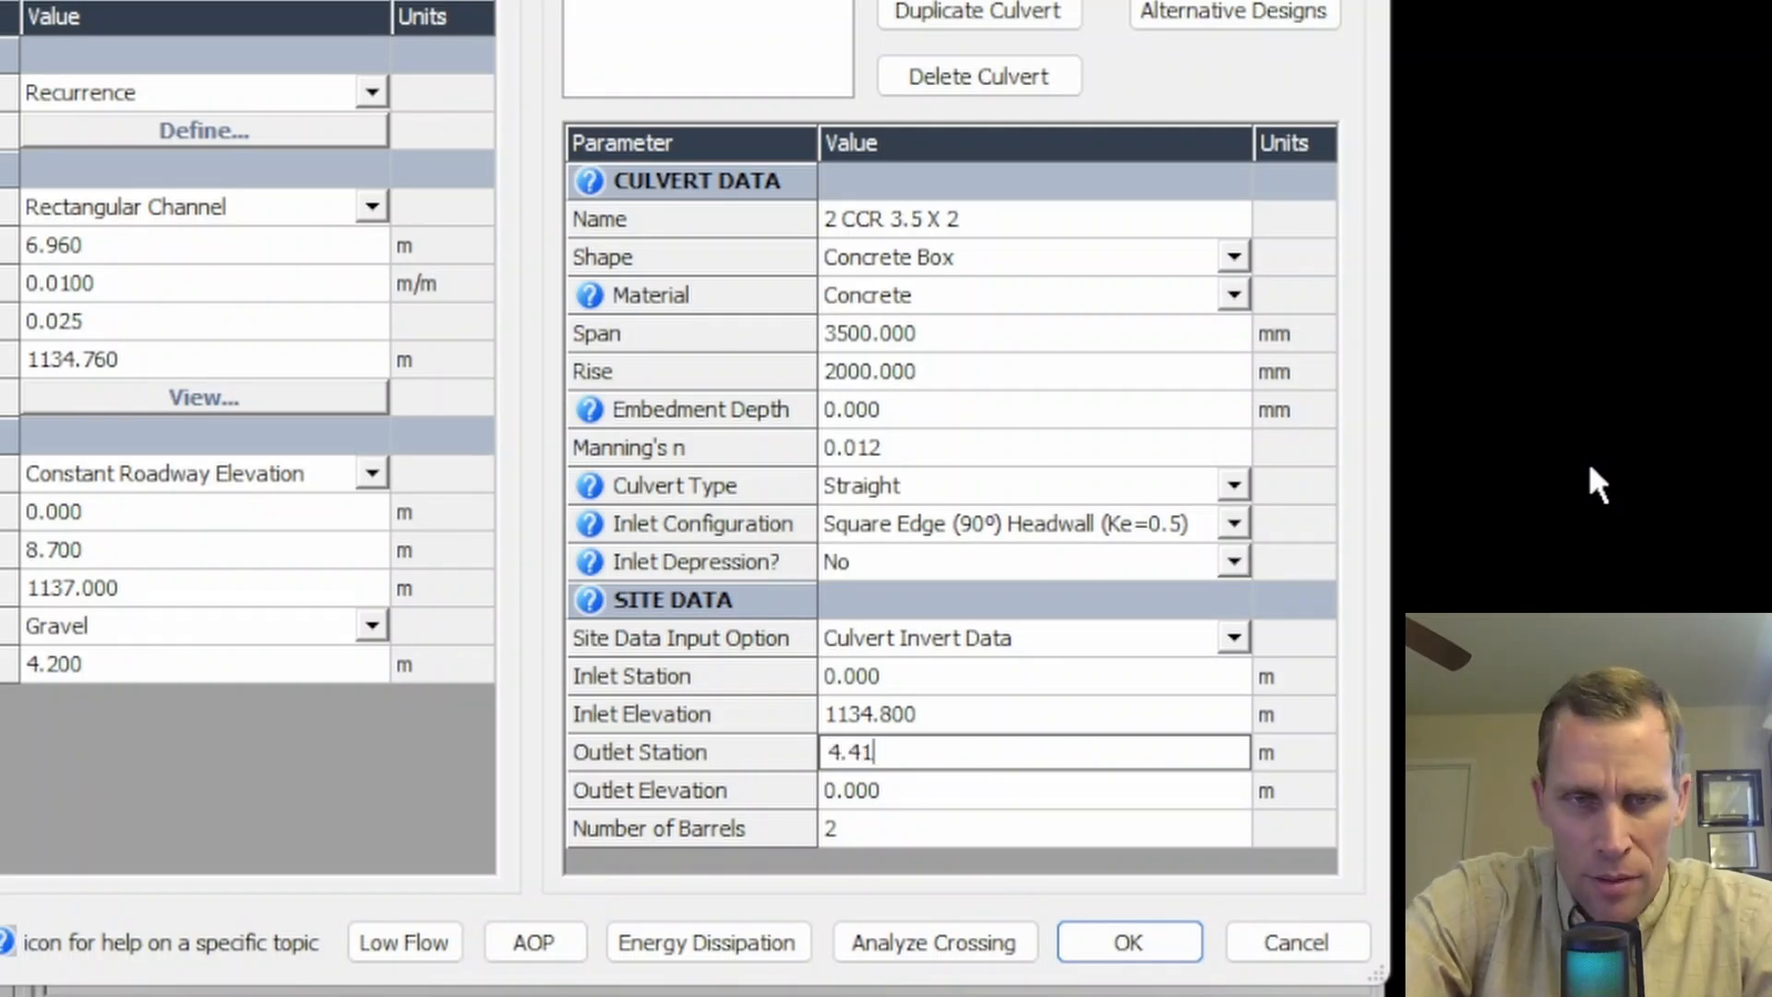
{"action": "key", "text": "Down"}
{"action": "type", "text": "1"}
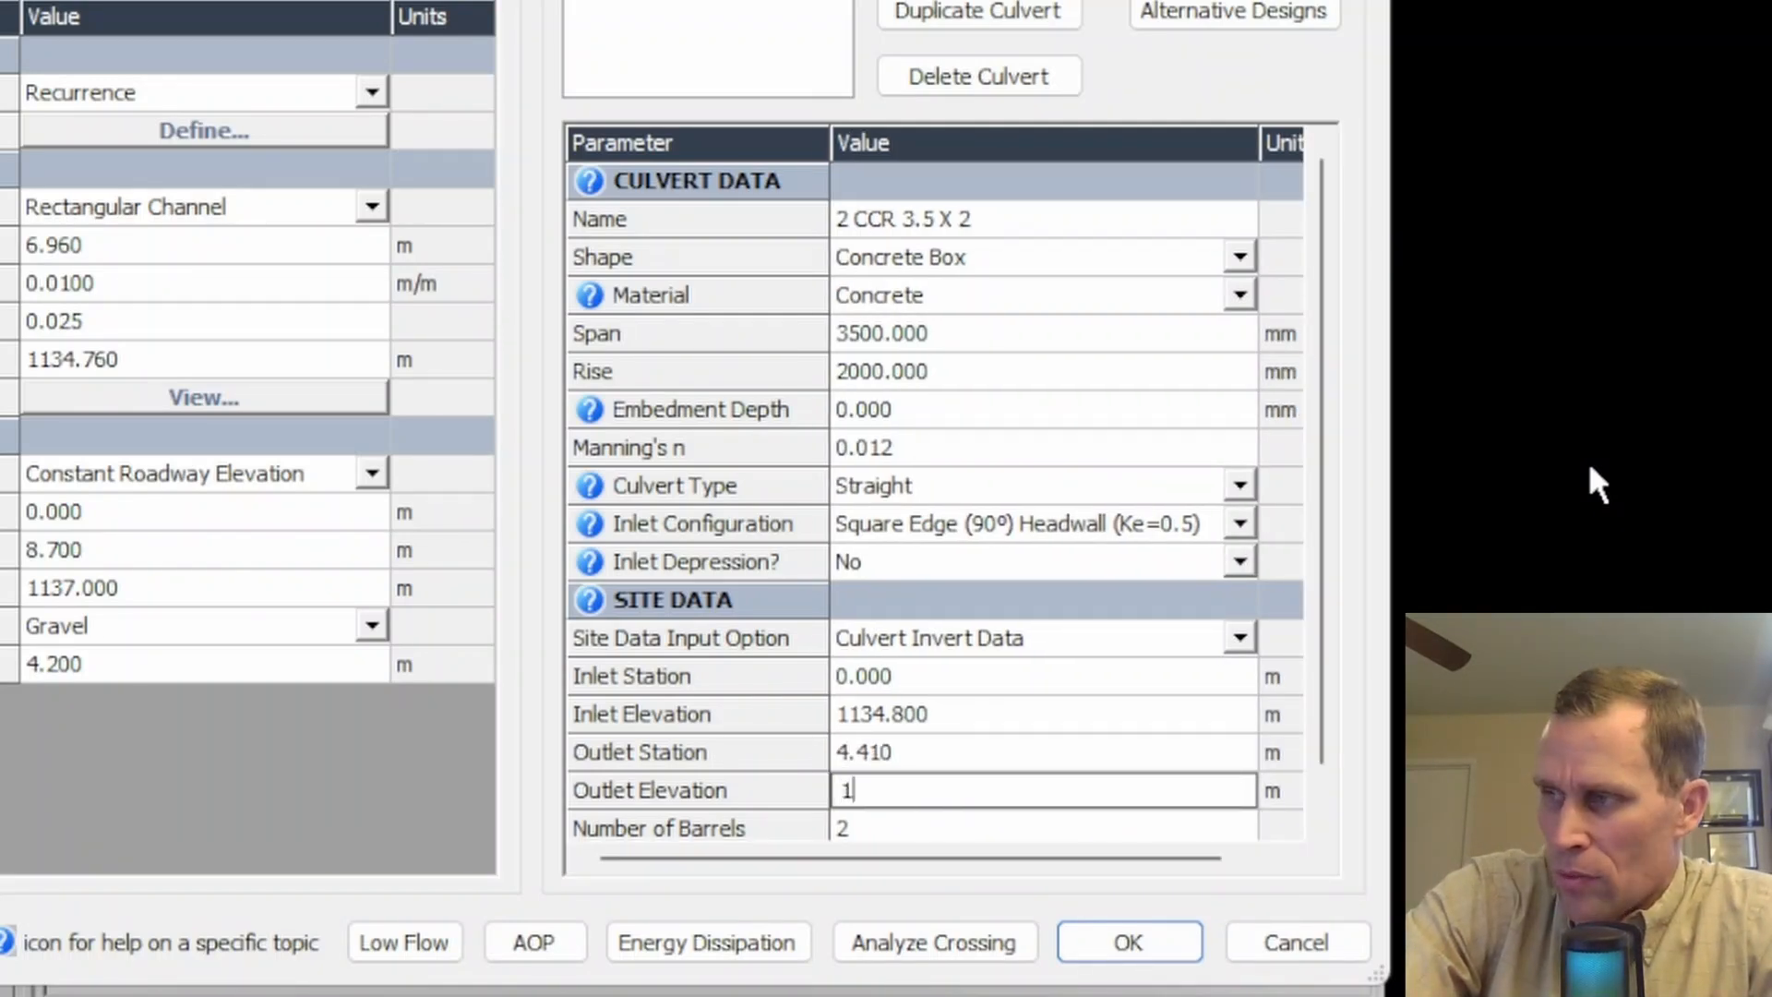
{"action": "type", "text": "134.76"}
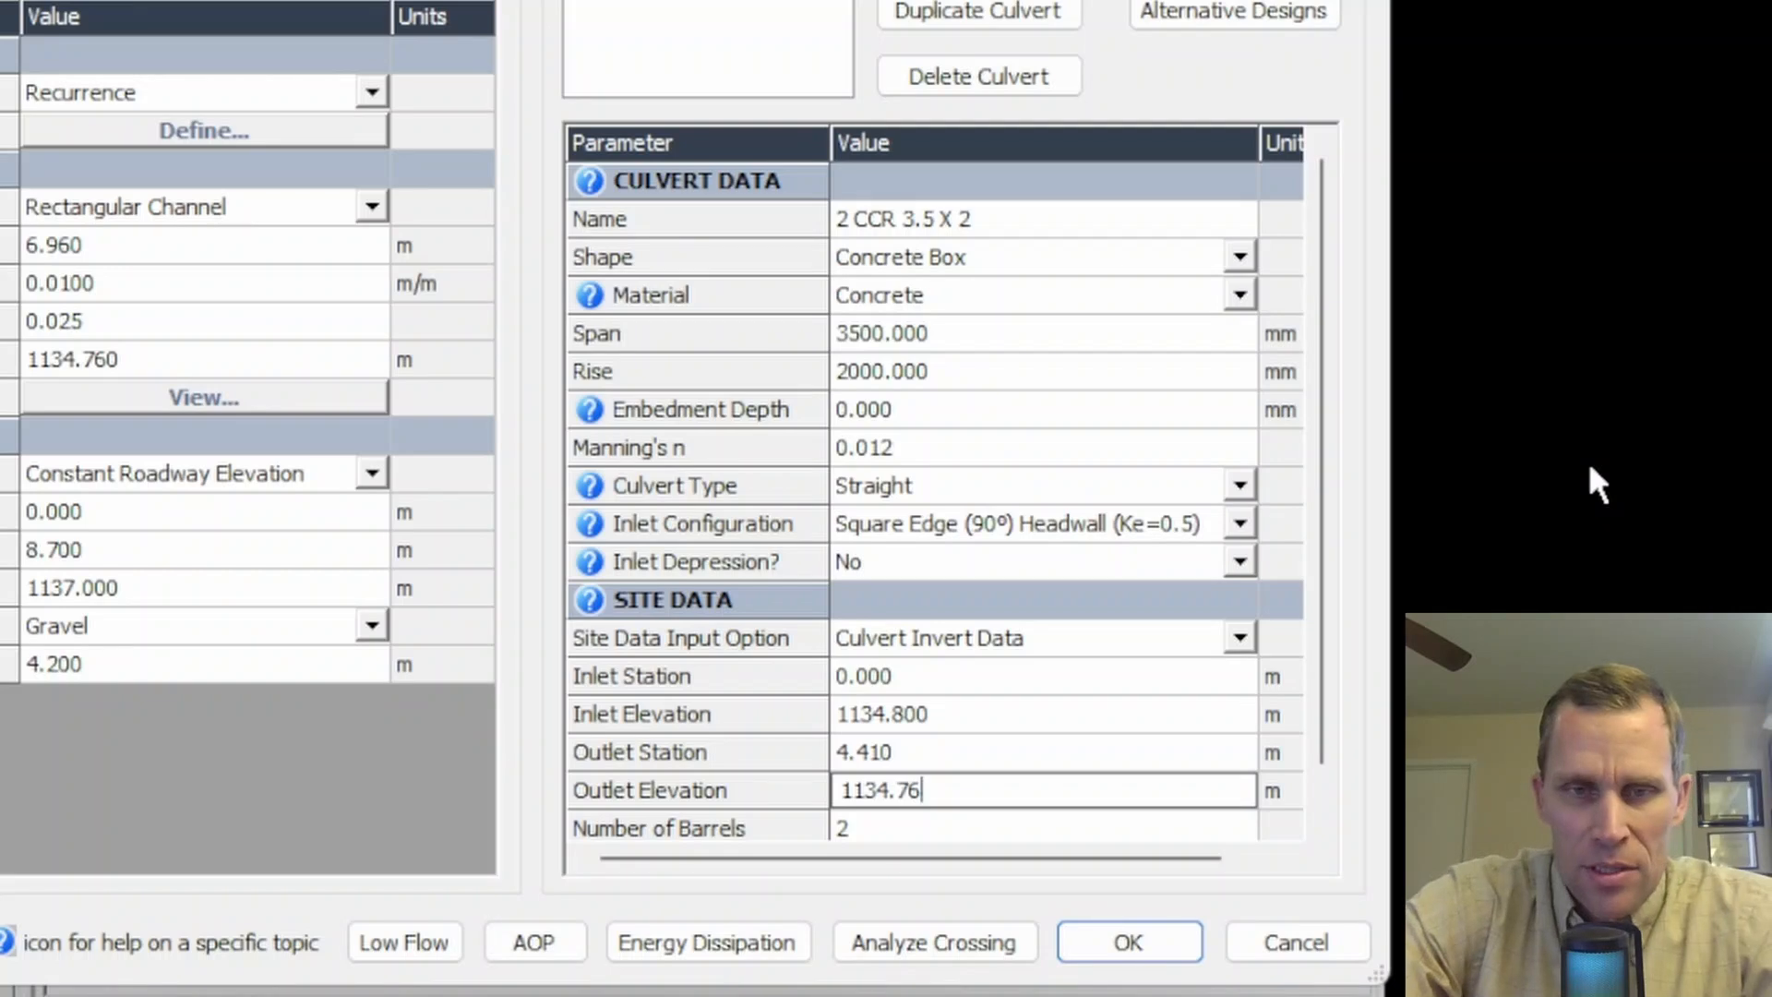
{"action": "key", "text": "Down"}
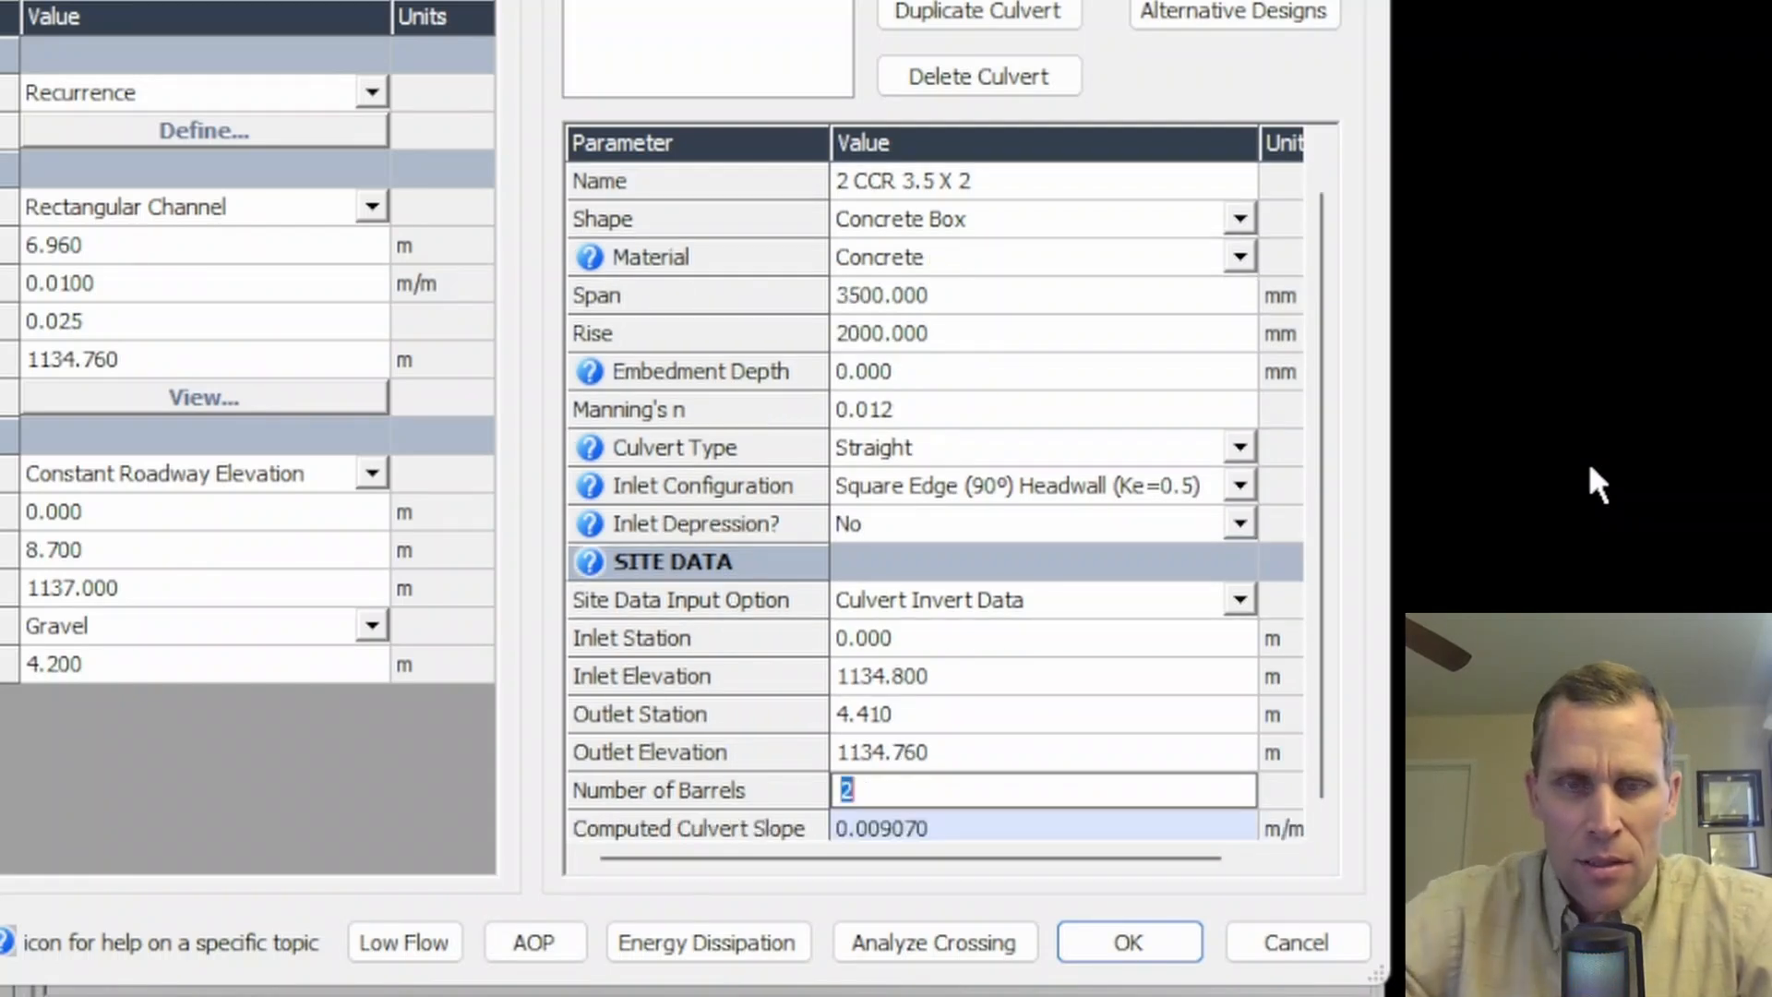
- Check the culvert type options, keeping it Straight, and analyze the crossing
{"action": "left_click", "coordinate": [949, 834]}
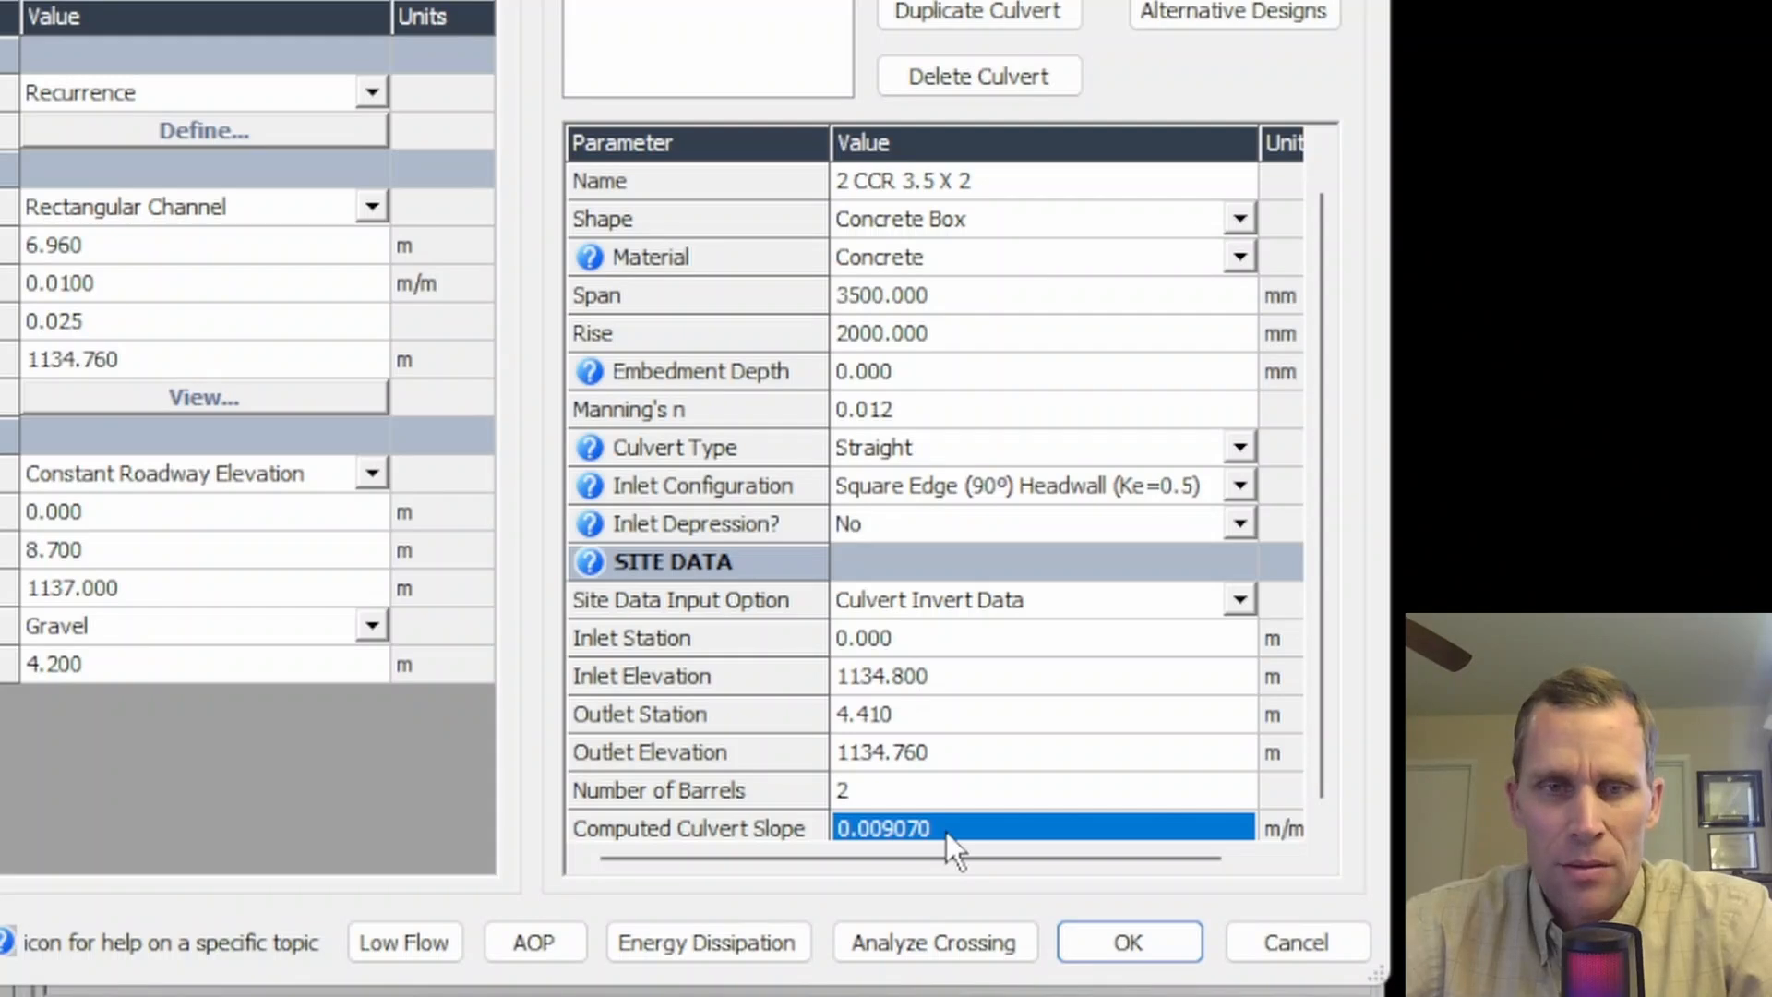
{"action": "left_click", "coordinate": [950, 446]}
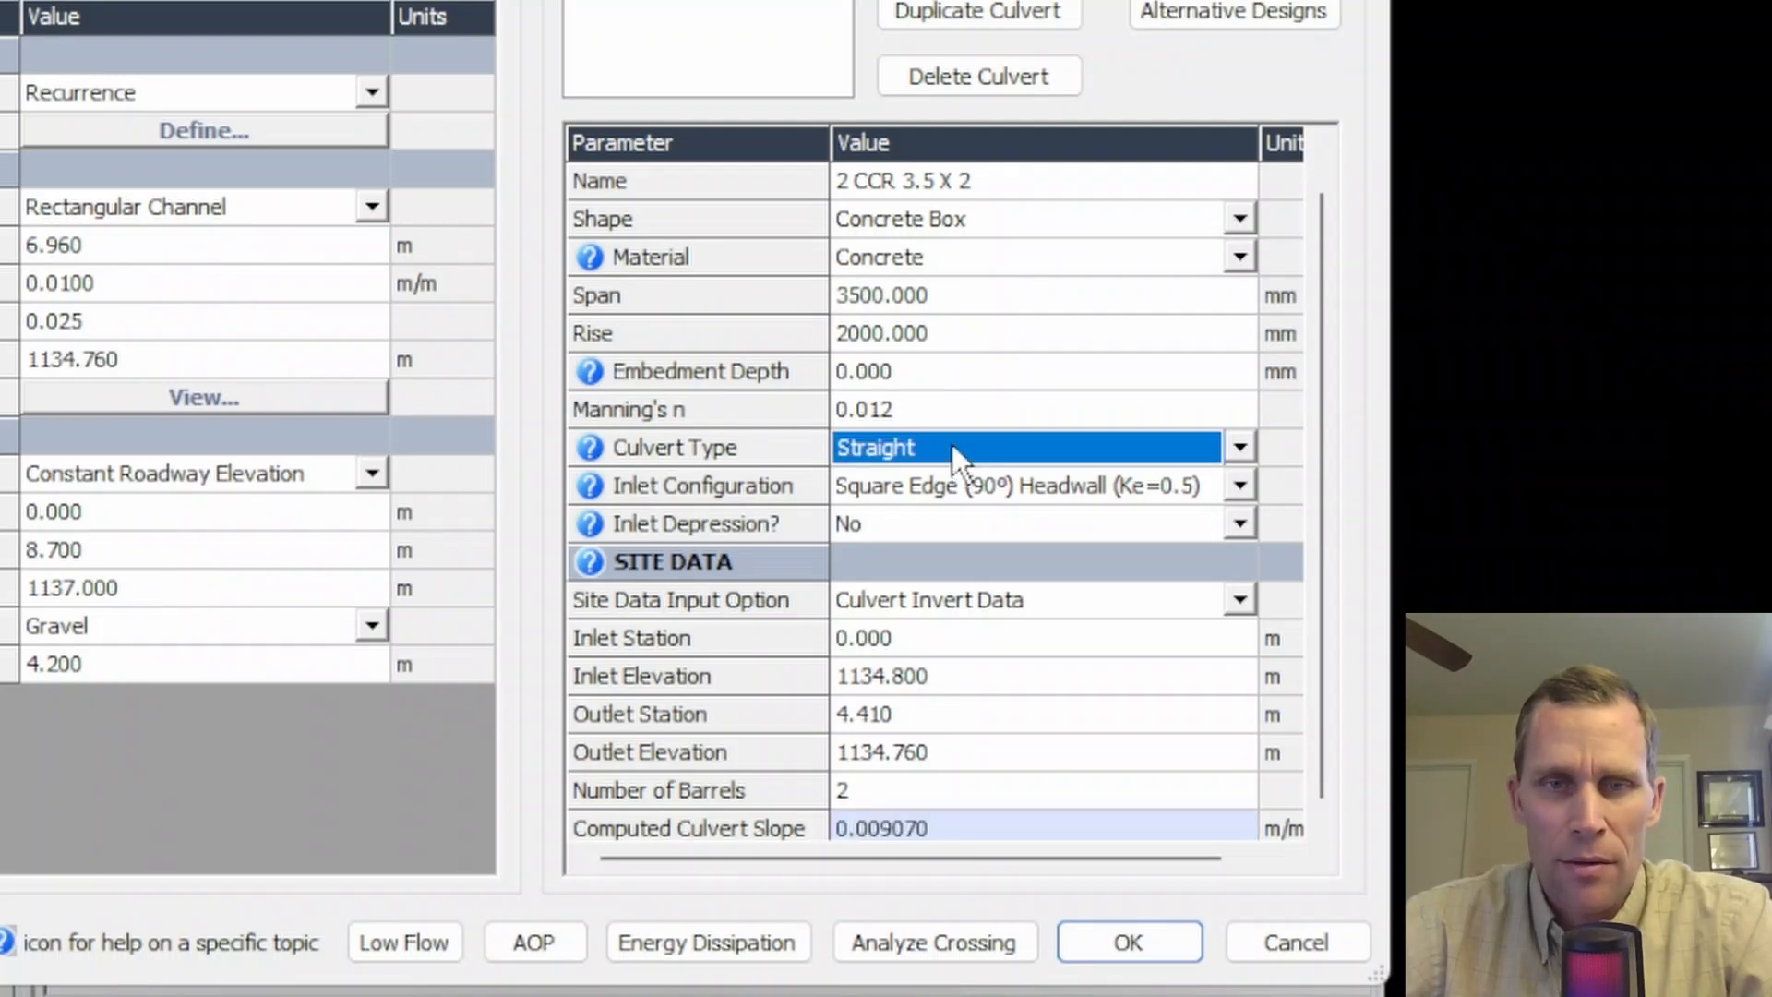
{"action": "left_click", "coordinate": [1006, 453]}
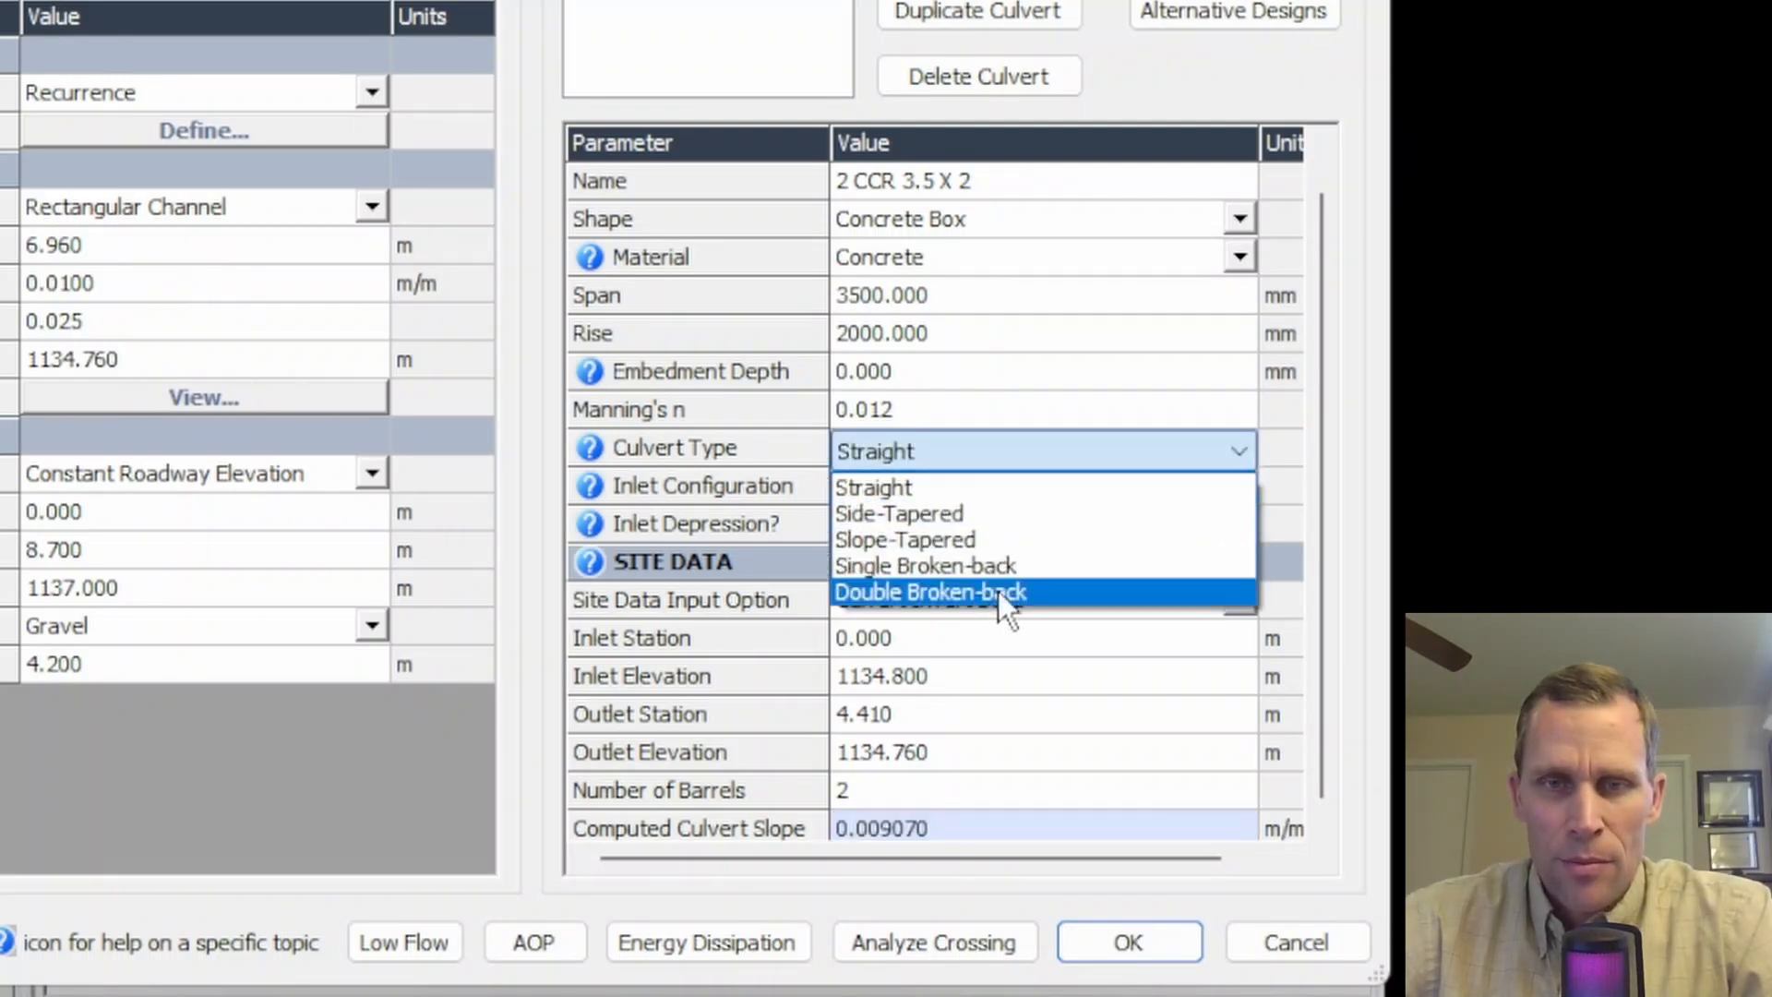
{"action": "left_click", "coordinate": [1353, 478]}
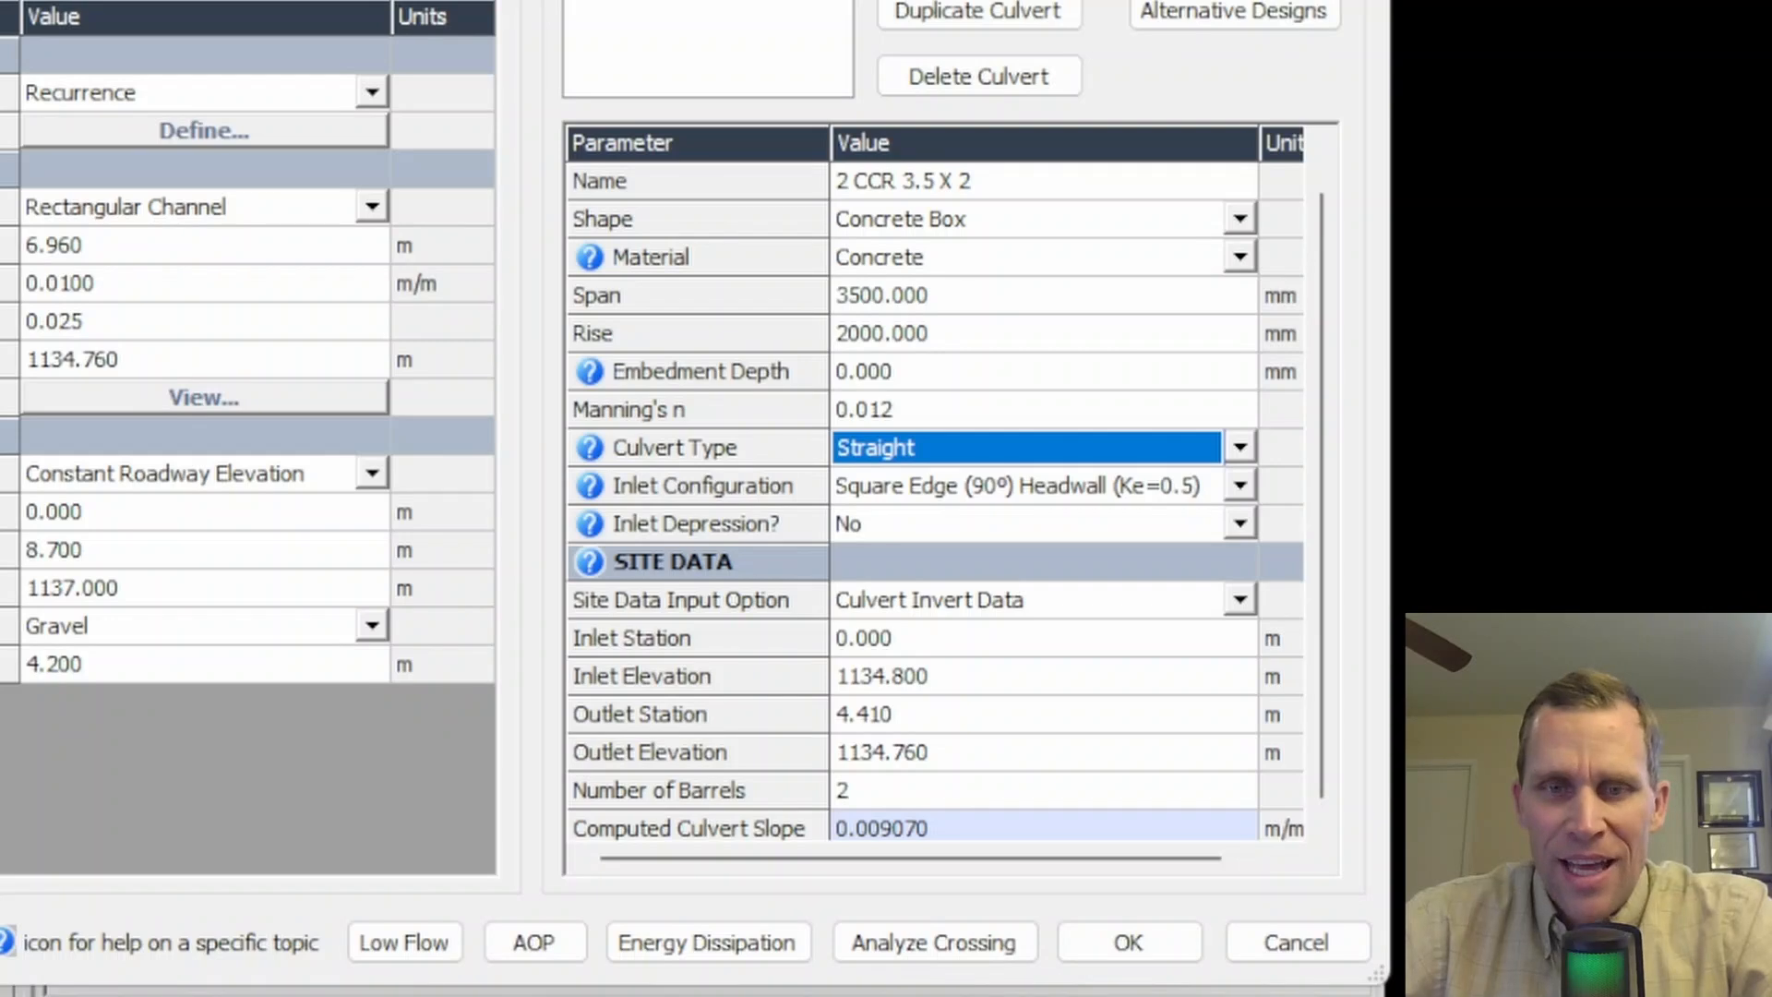
{"action": "left_click", "coordinate": [917, 951]}
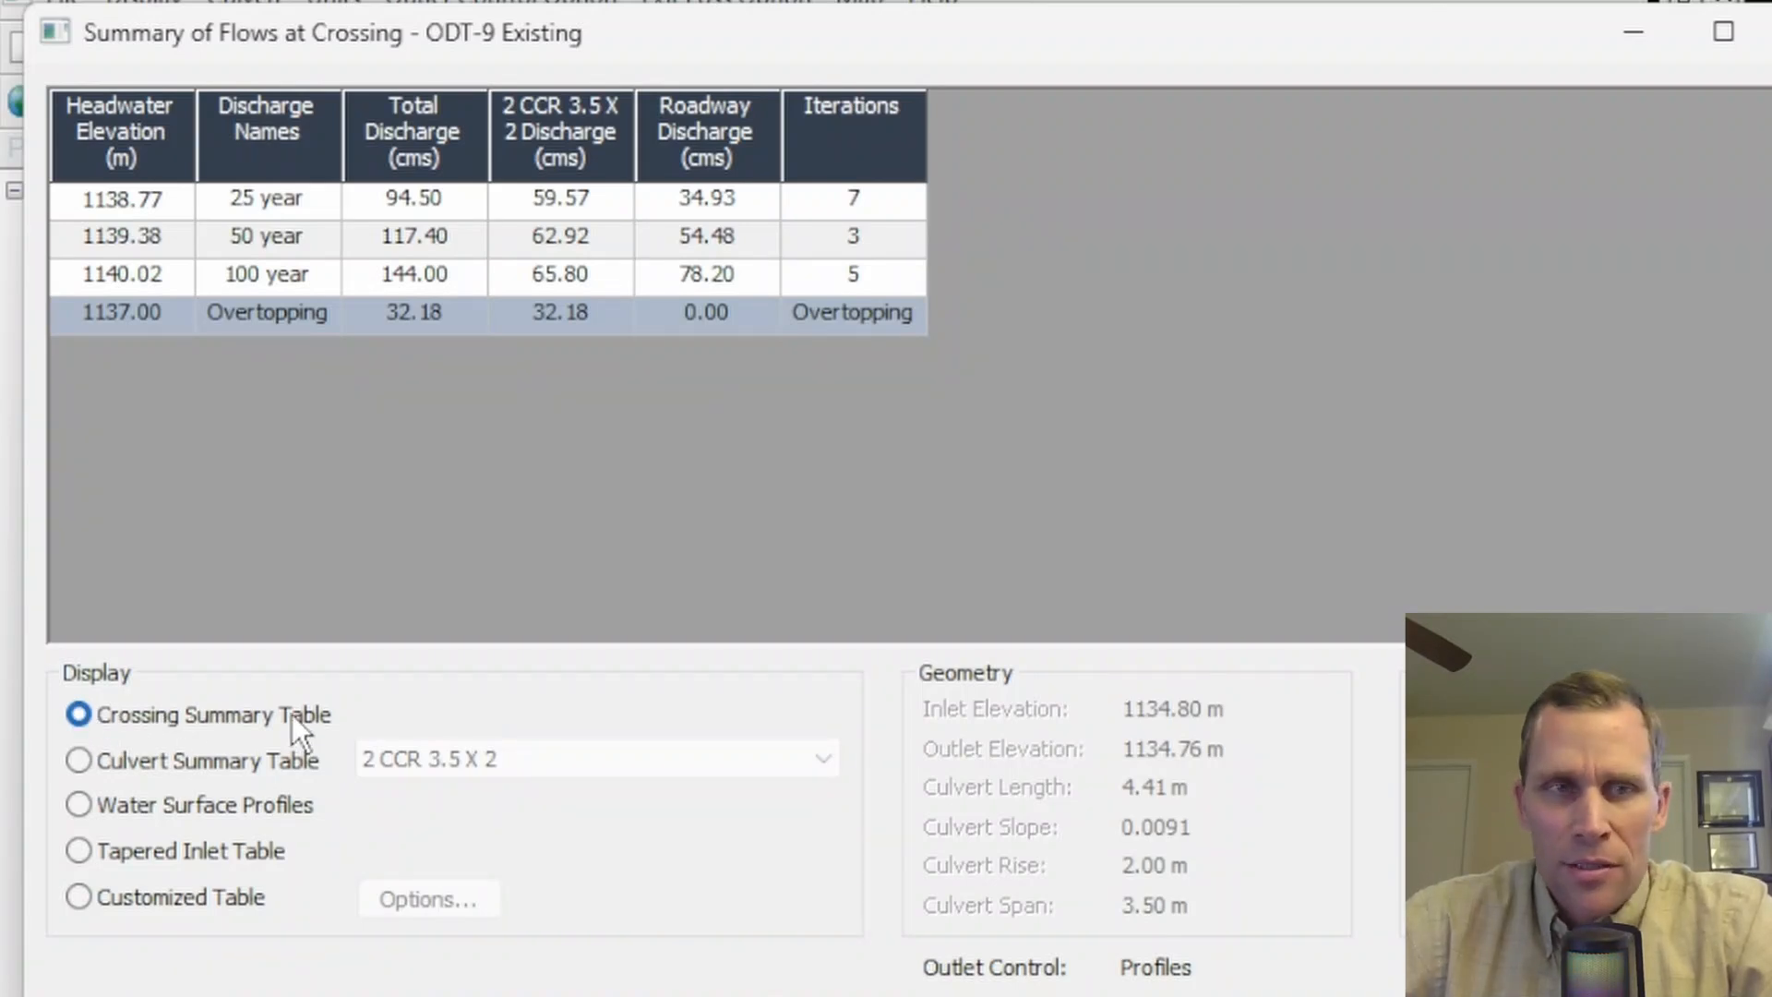
- Examine the headwater elevations for each recurrence discharge and the overtopping row in the crossing summary table
{"action": "left_click", "coordinate": [263, 204]}
{"action": "left_click", "coordinate": [273, 242]}
{"action": "left_click", "coordinate": [268, 272]}
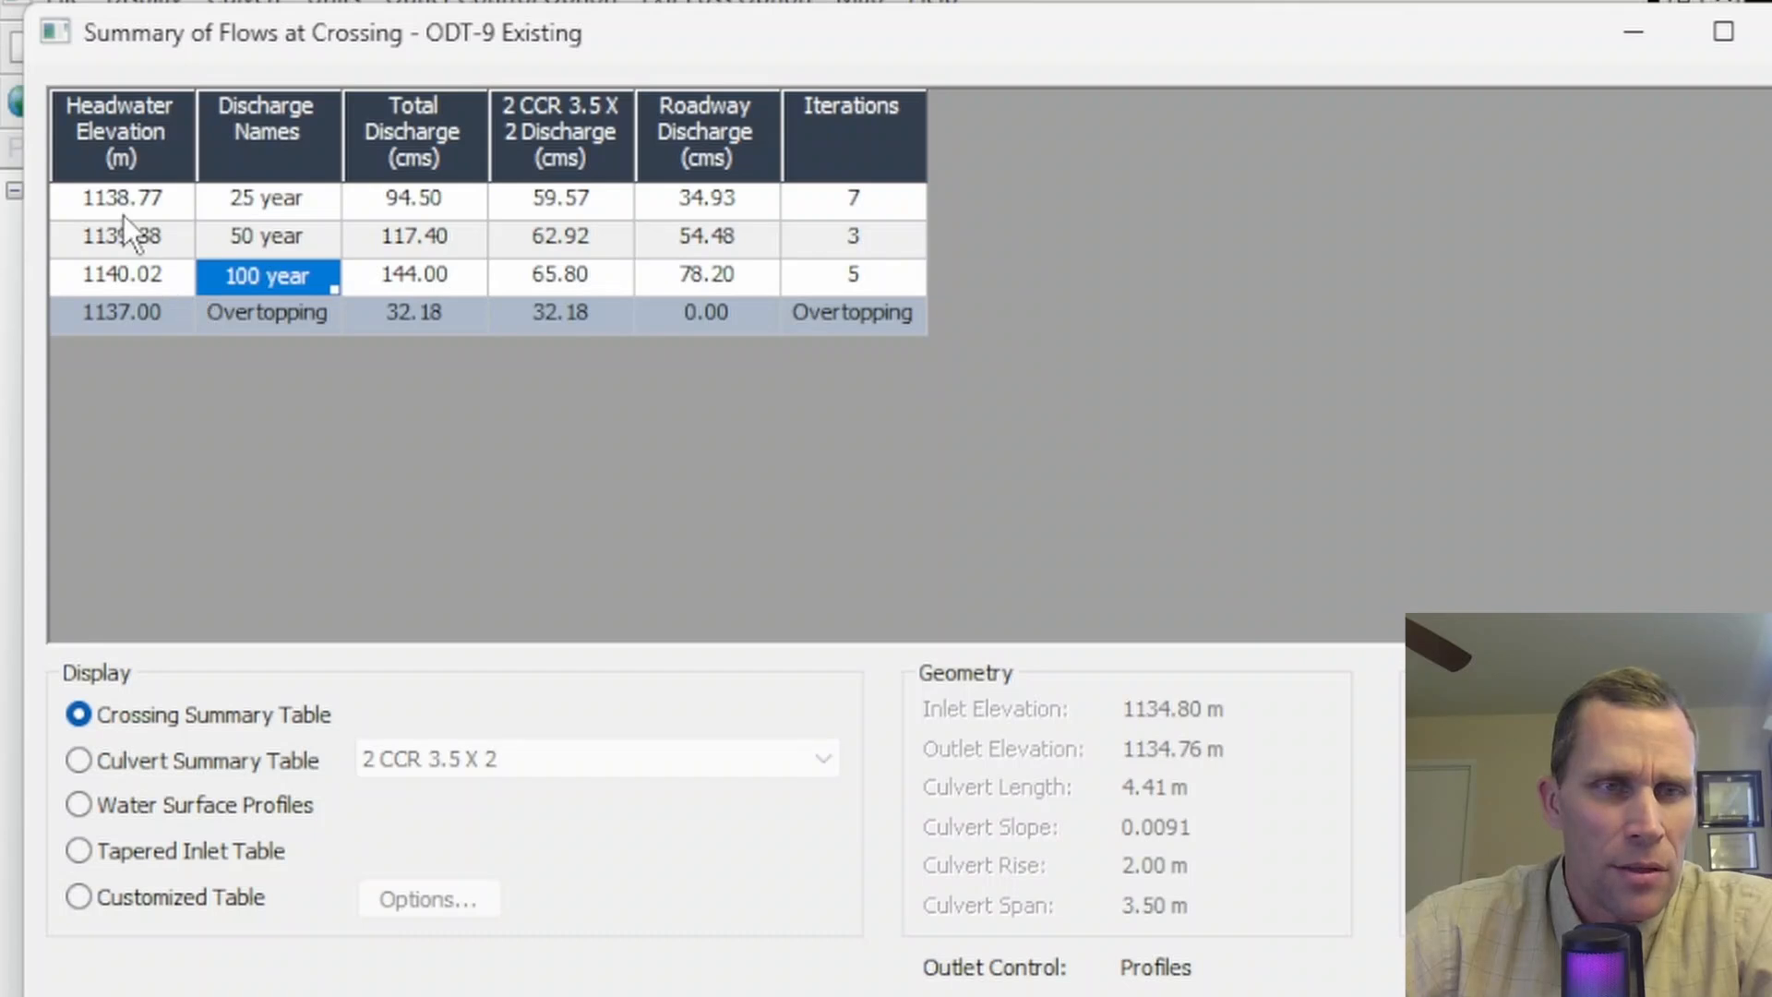
{"action": "left_click_drag", "start_coordinate": [244, 199], "coordinate": [251, 268]}
{"action": "left_click", "coordinate": [124, 192]}
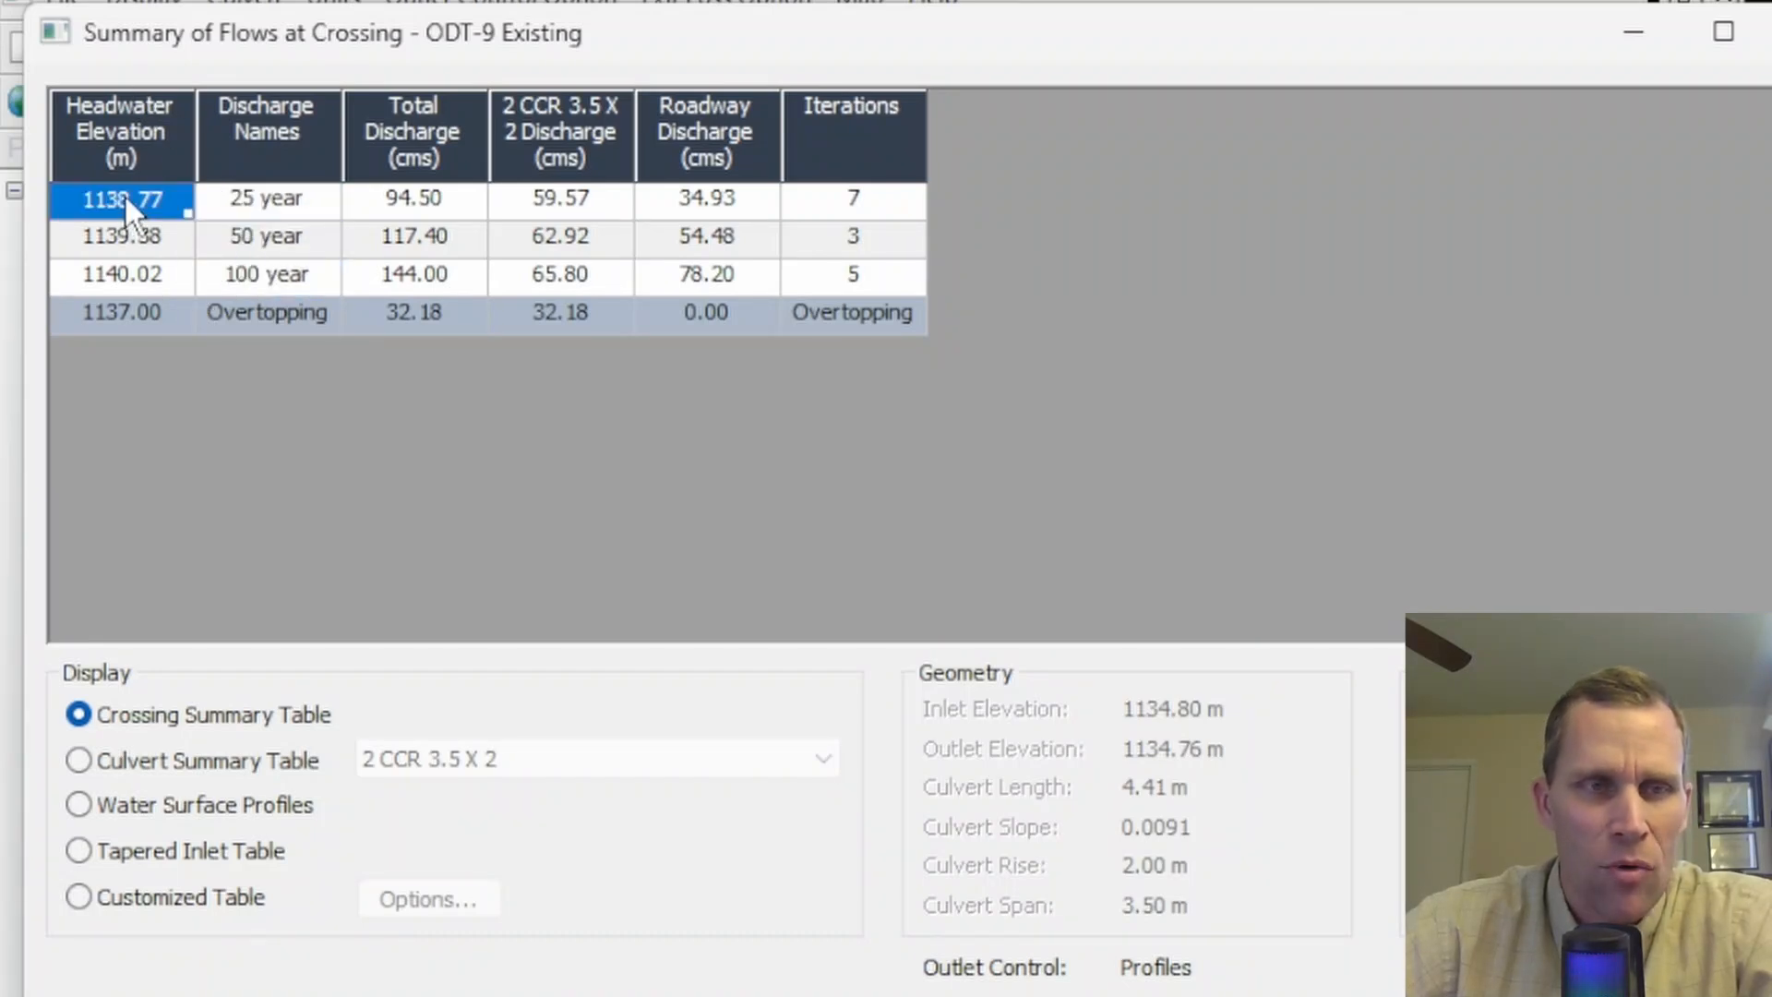
{"action": "left_click", "coordinate": [120, 242]}
{"action": "left_click", "coordinate": [129, 272]}
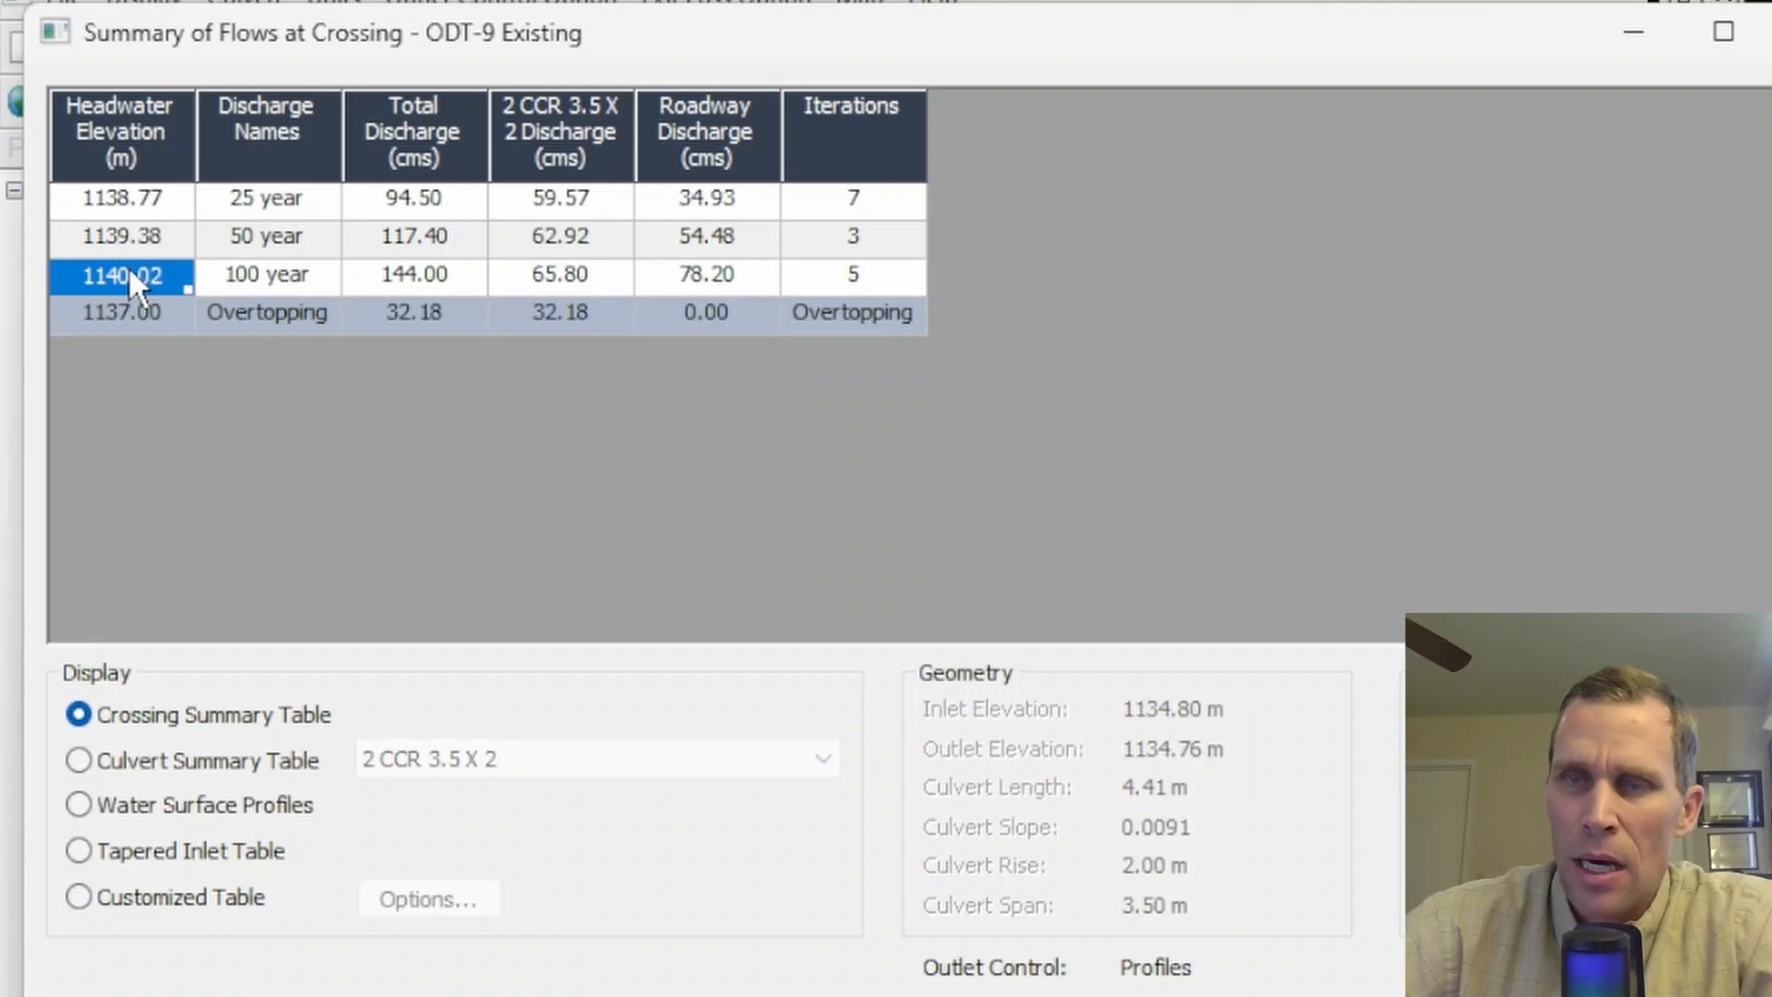
{"action": "left_click", "coordinate": [127, 189]}
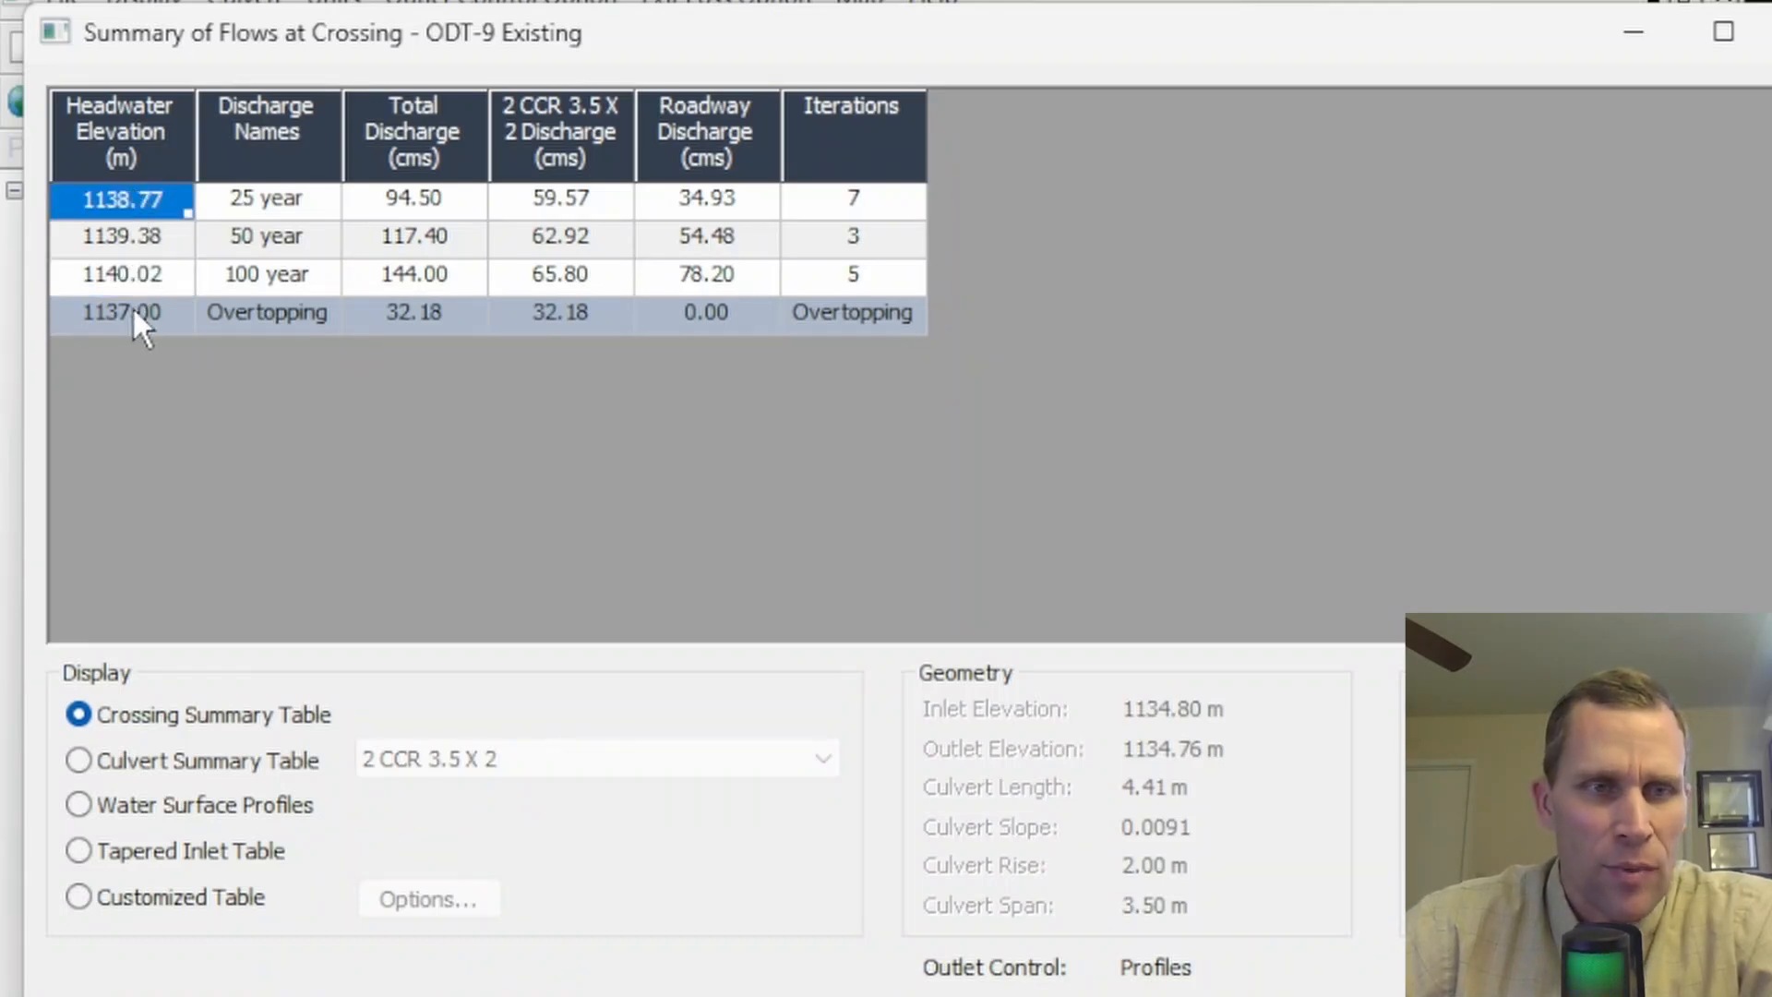
{"action": "left_click", "coordinate": [95, 310]}
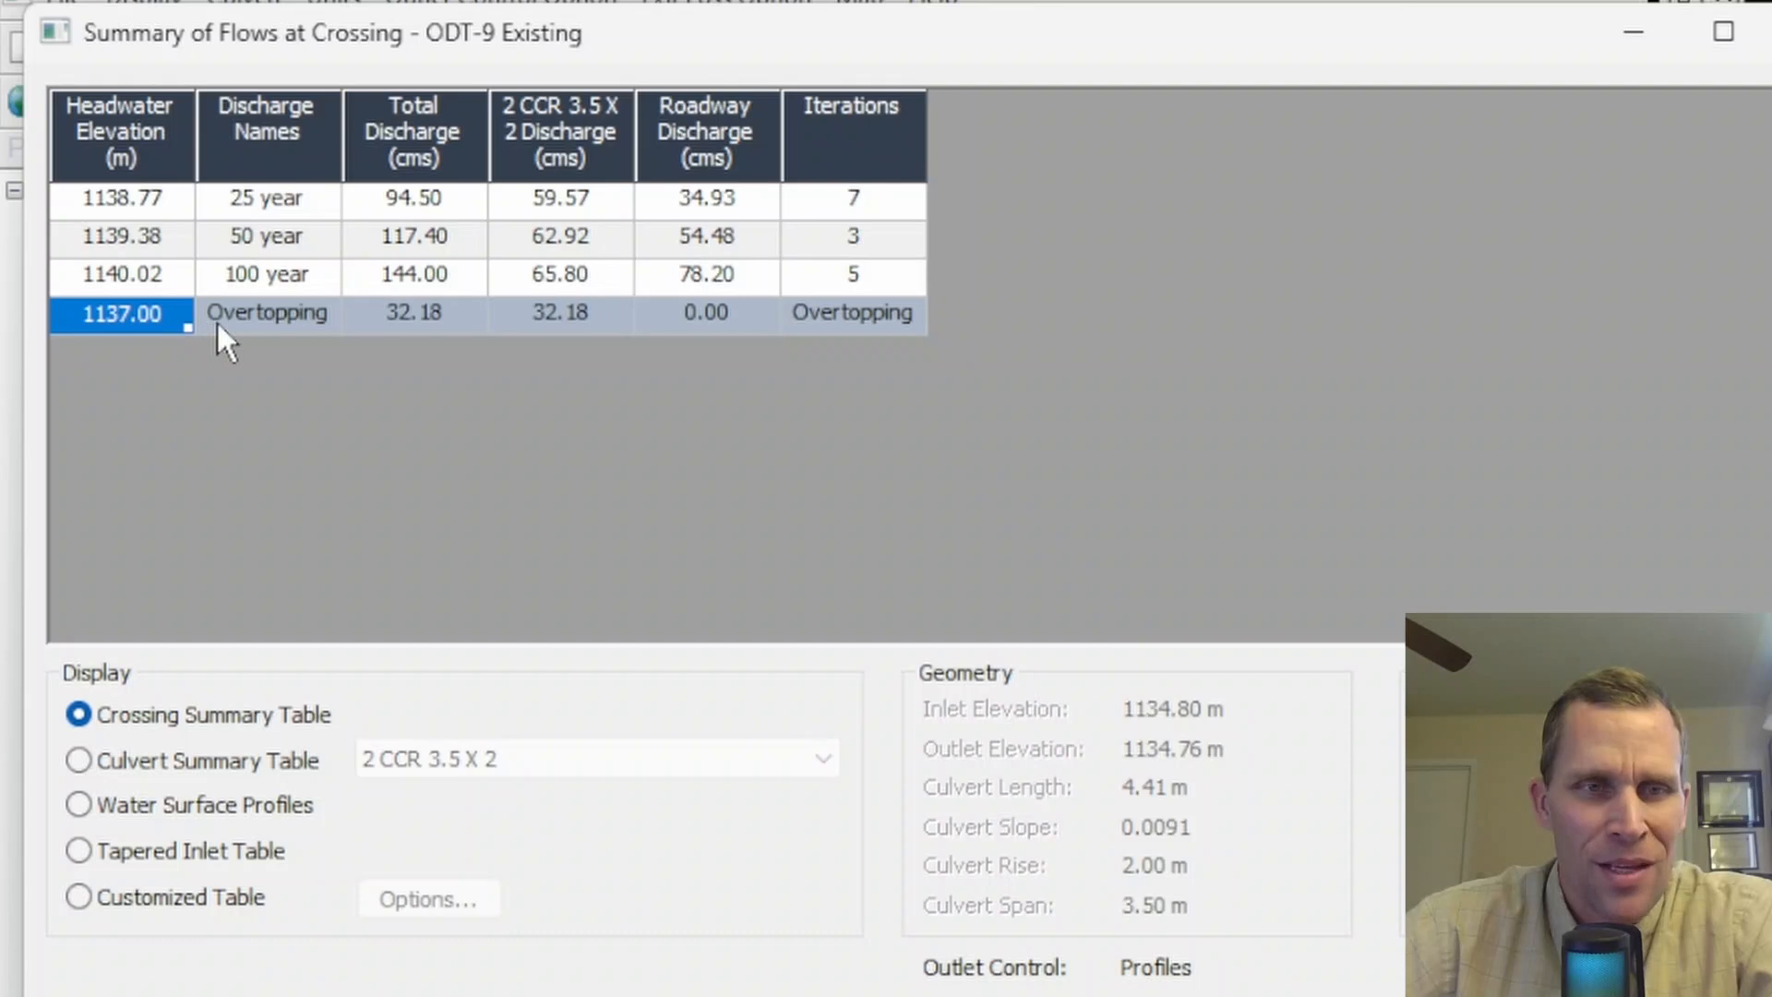
{"action": "left_click", "coordinate": [415, 327]}
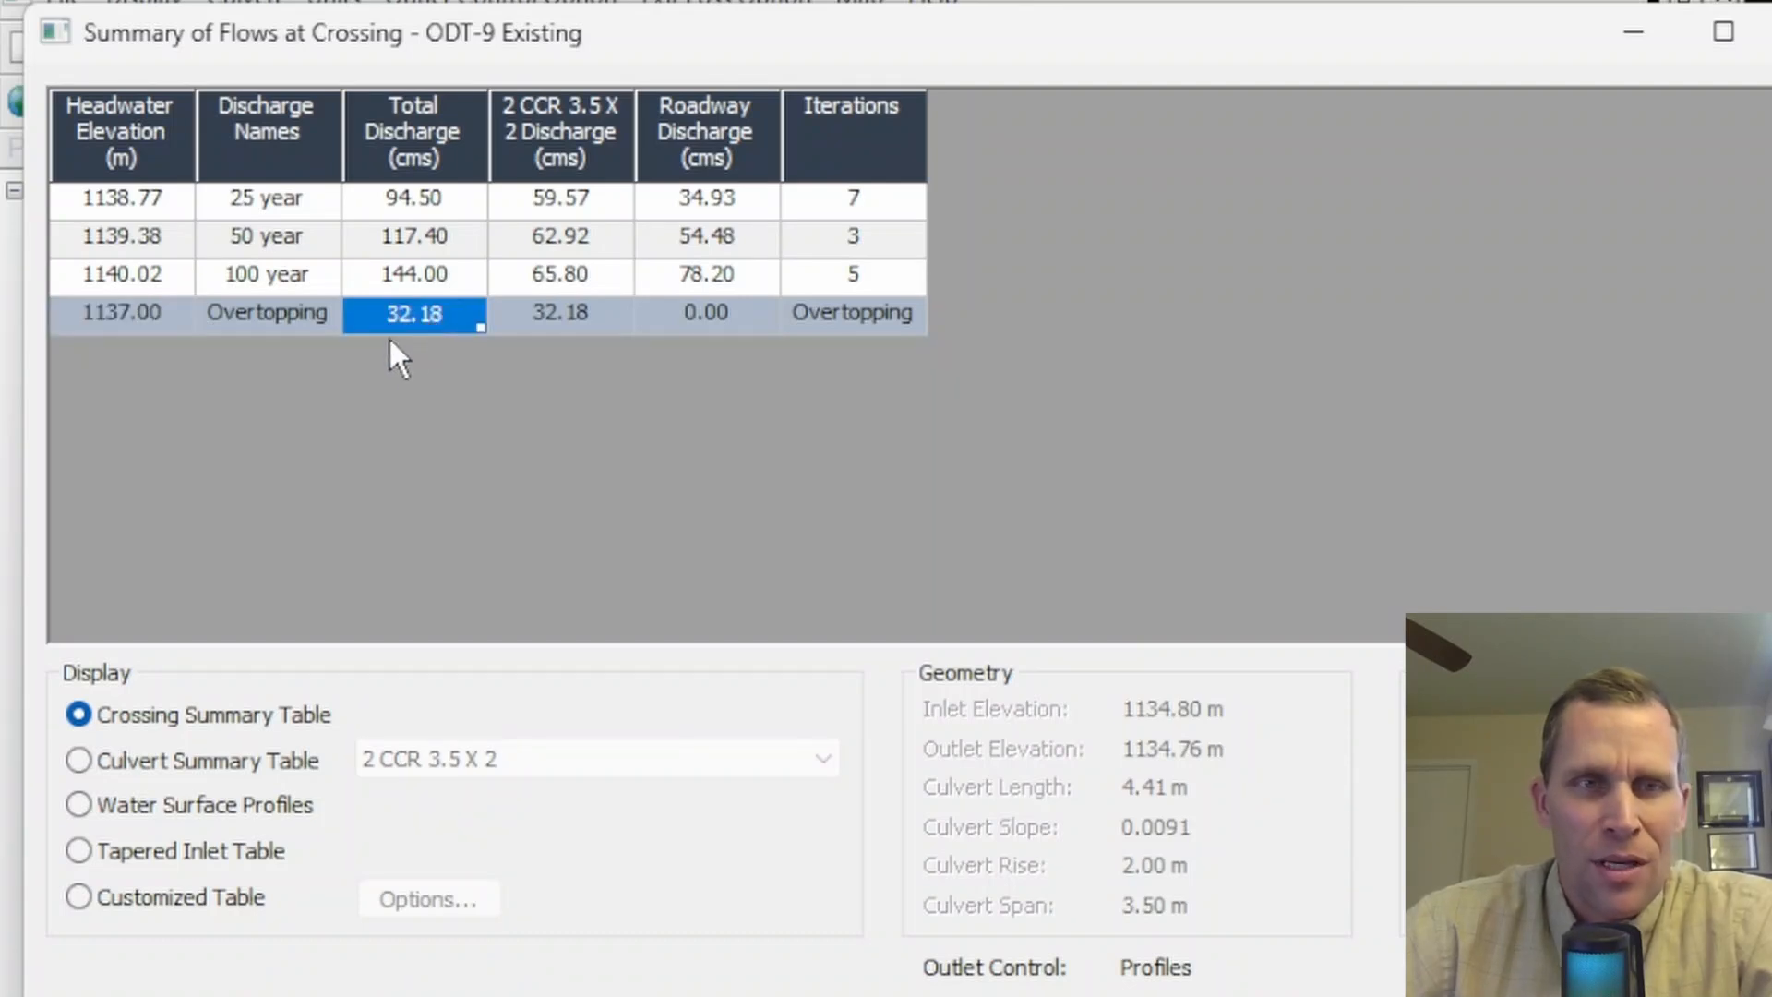
- Examine the total discharges for the 25, 50 and 100 year flows in the crossing summary table
{"action": "left_click", "coordinate": [416, 207]}
{"action": "left_click", "coordinate": [415, 226]}
{"action": "left_click", "coordinate": [422, 275]}
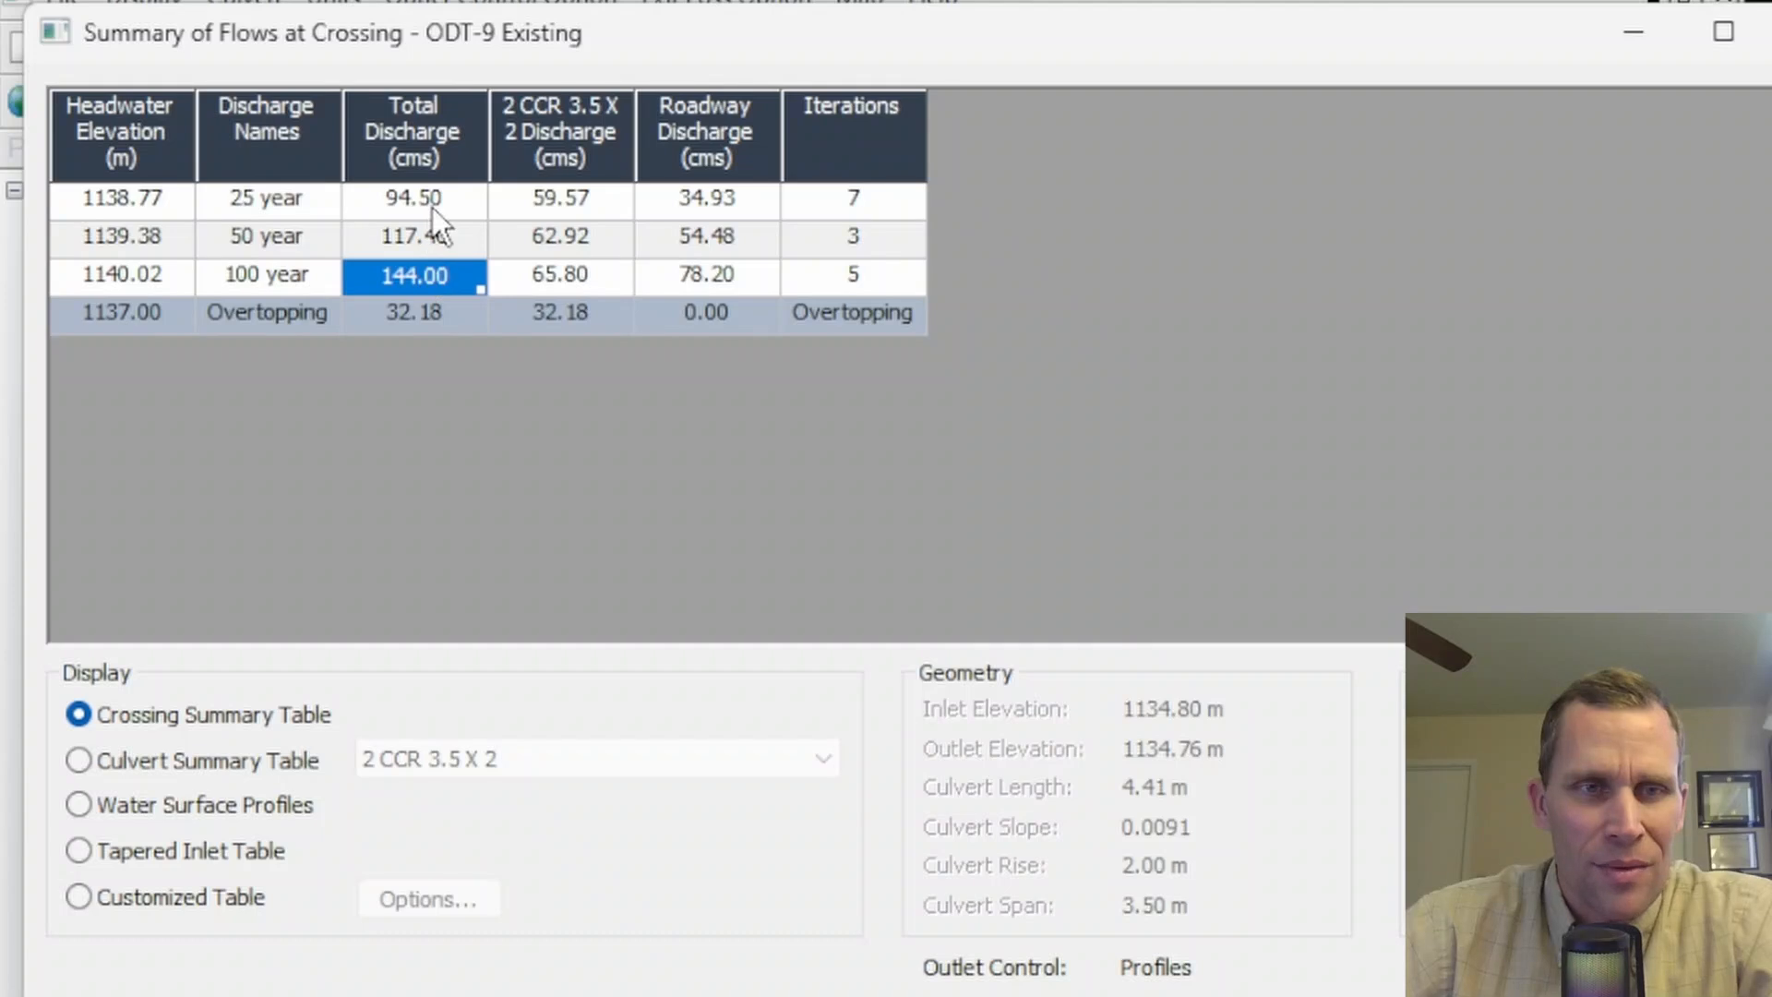
{"action": "left_click", "coordinate": [432, 208]}
{"action": "left_click", "coordinate": [432, 237]}
{"action": "left_click", "coordinate": [436, 273]}
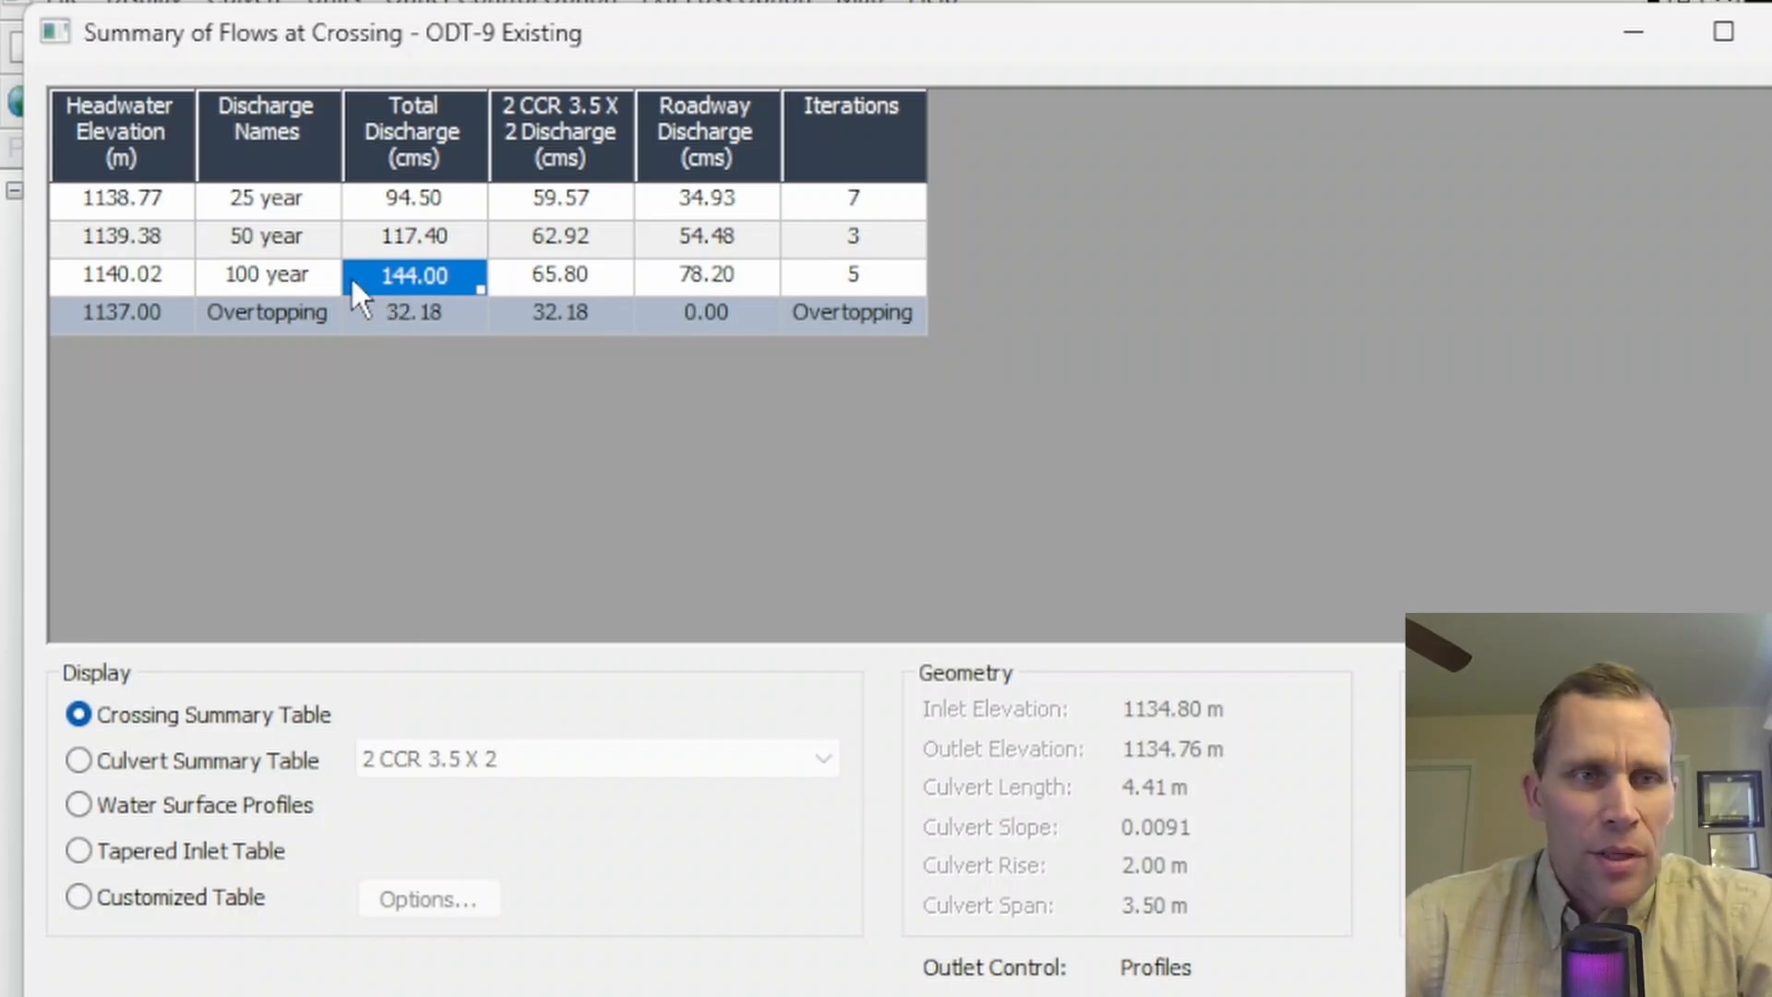
{"action": "left_click", "coordinate": [241, 193]}
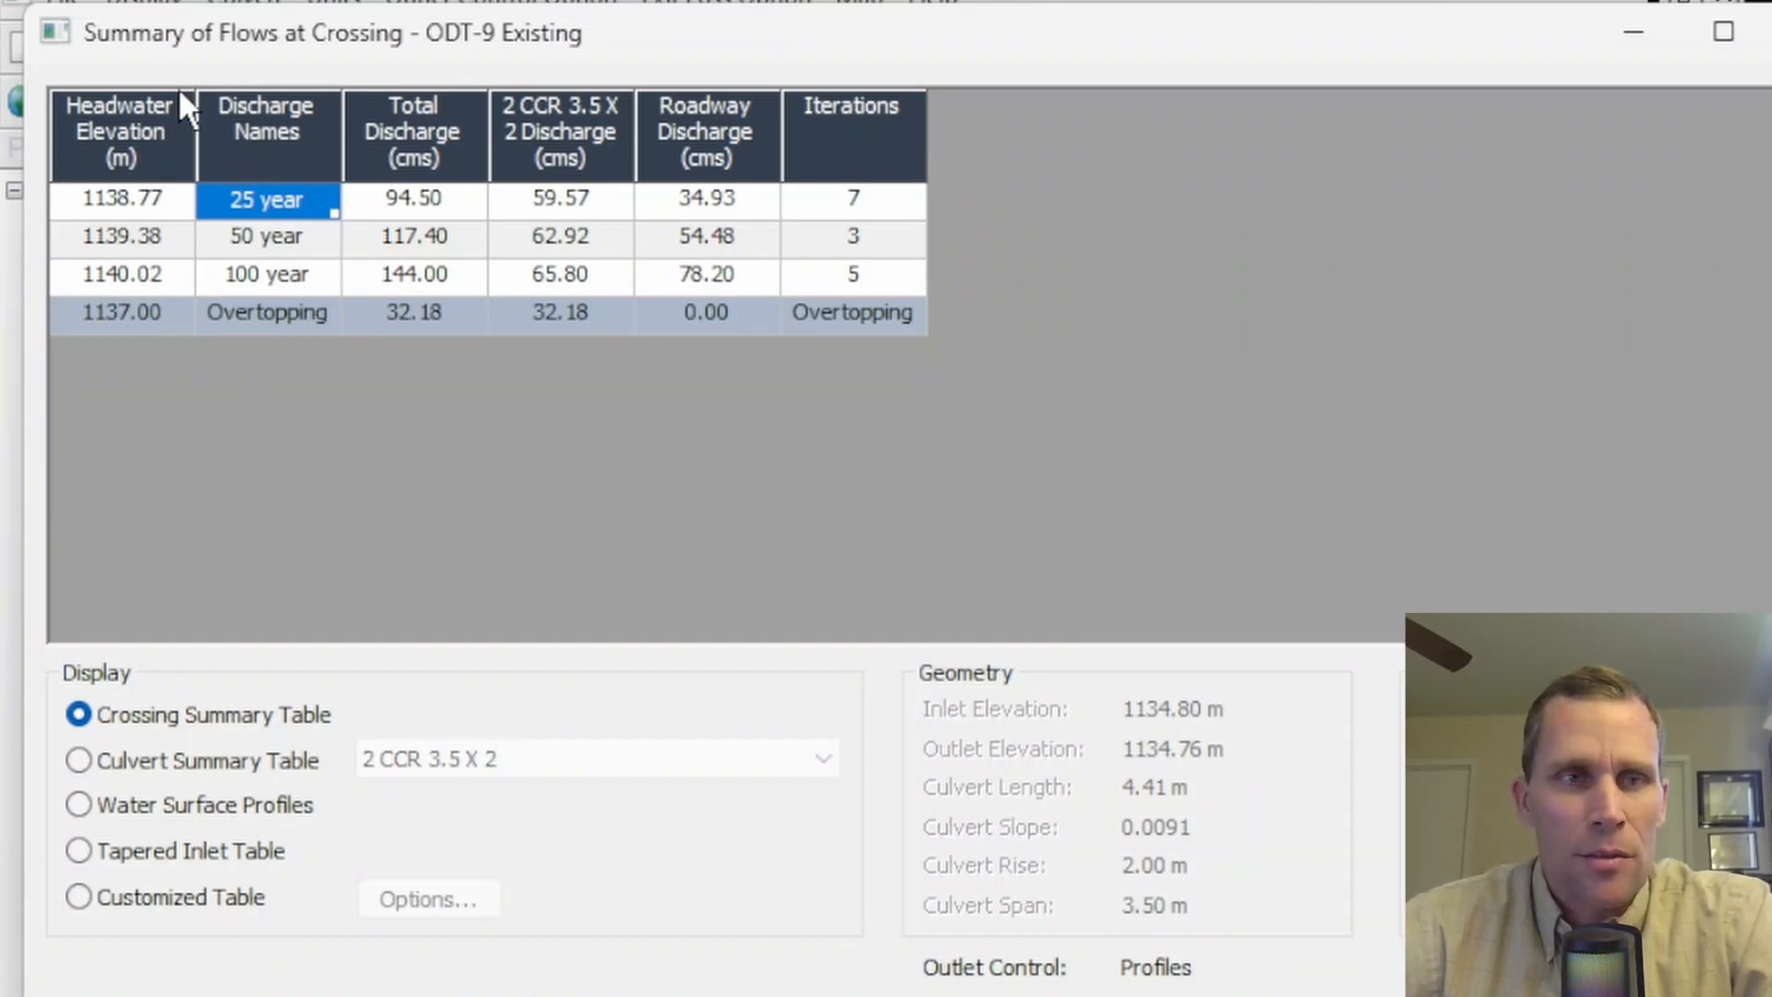
{"action": "left_click", "coordinate": [263, 274]}
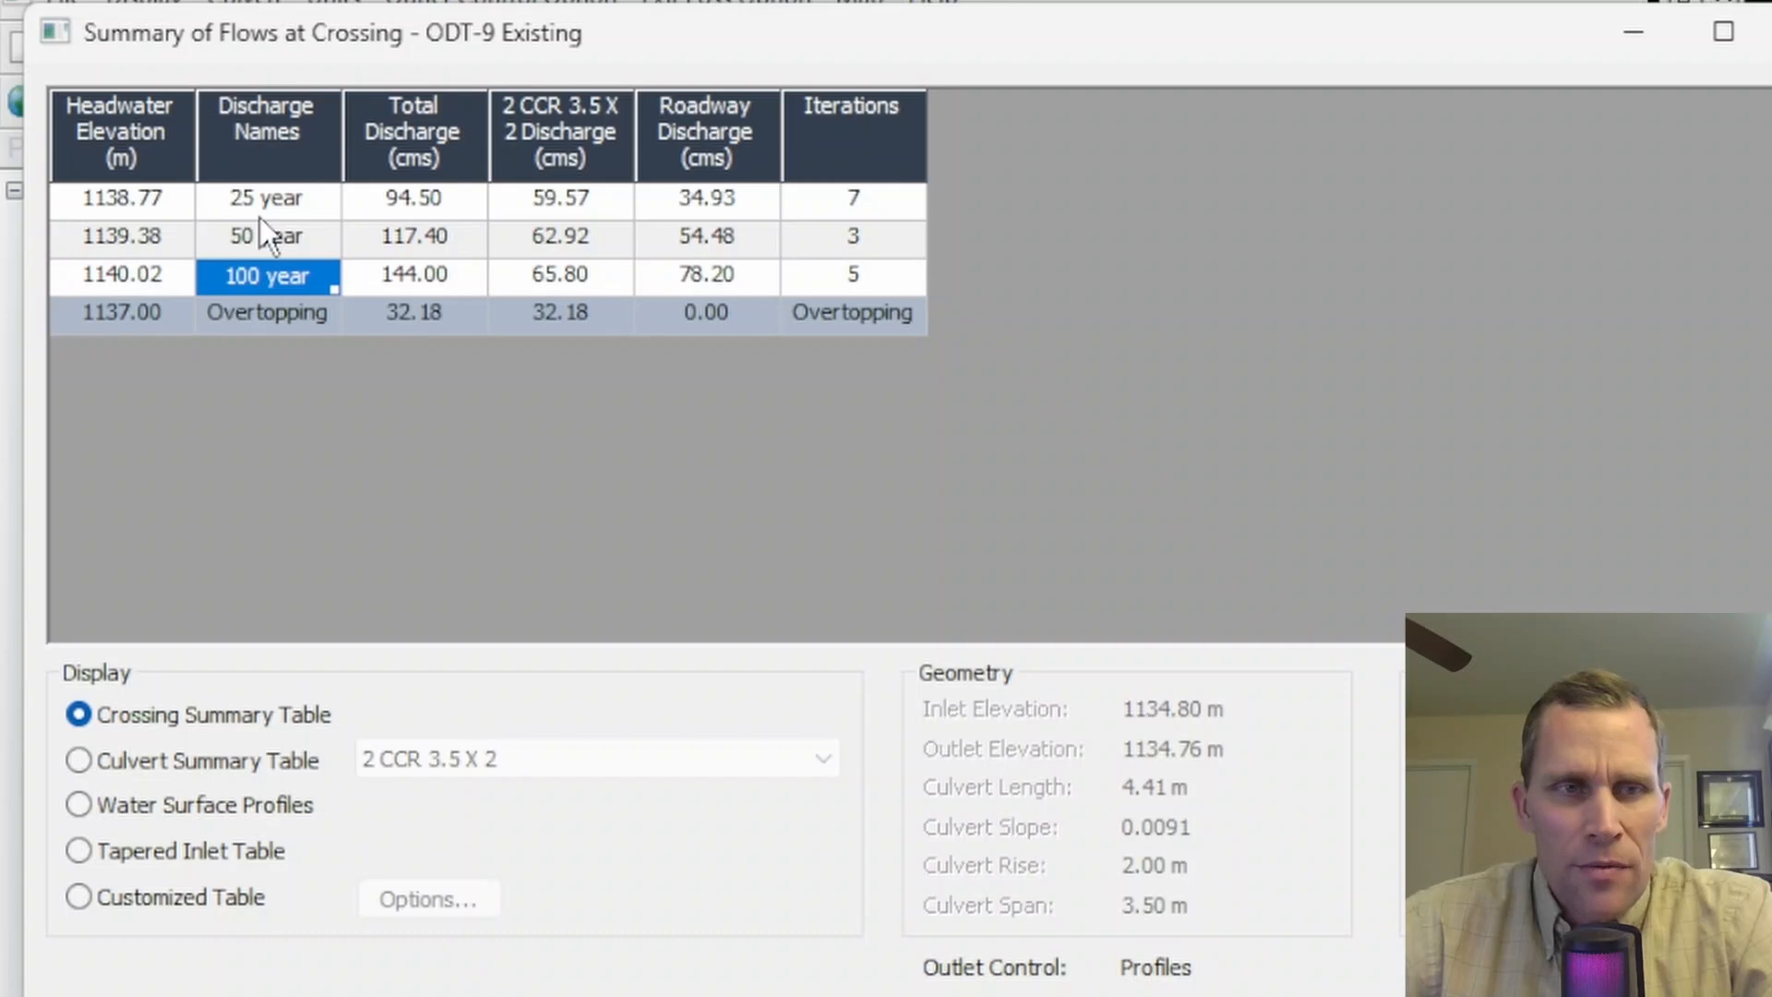
{"action": "left_click", "coordinate": [257, 200]}
{"action": "left_click", "coordinate": [259, 236]}
{"action": "left_click", "coordinate": [266, 277]}
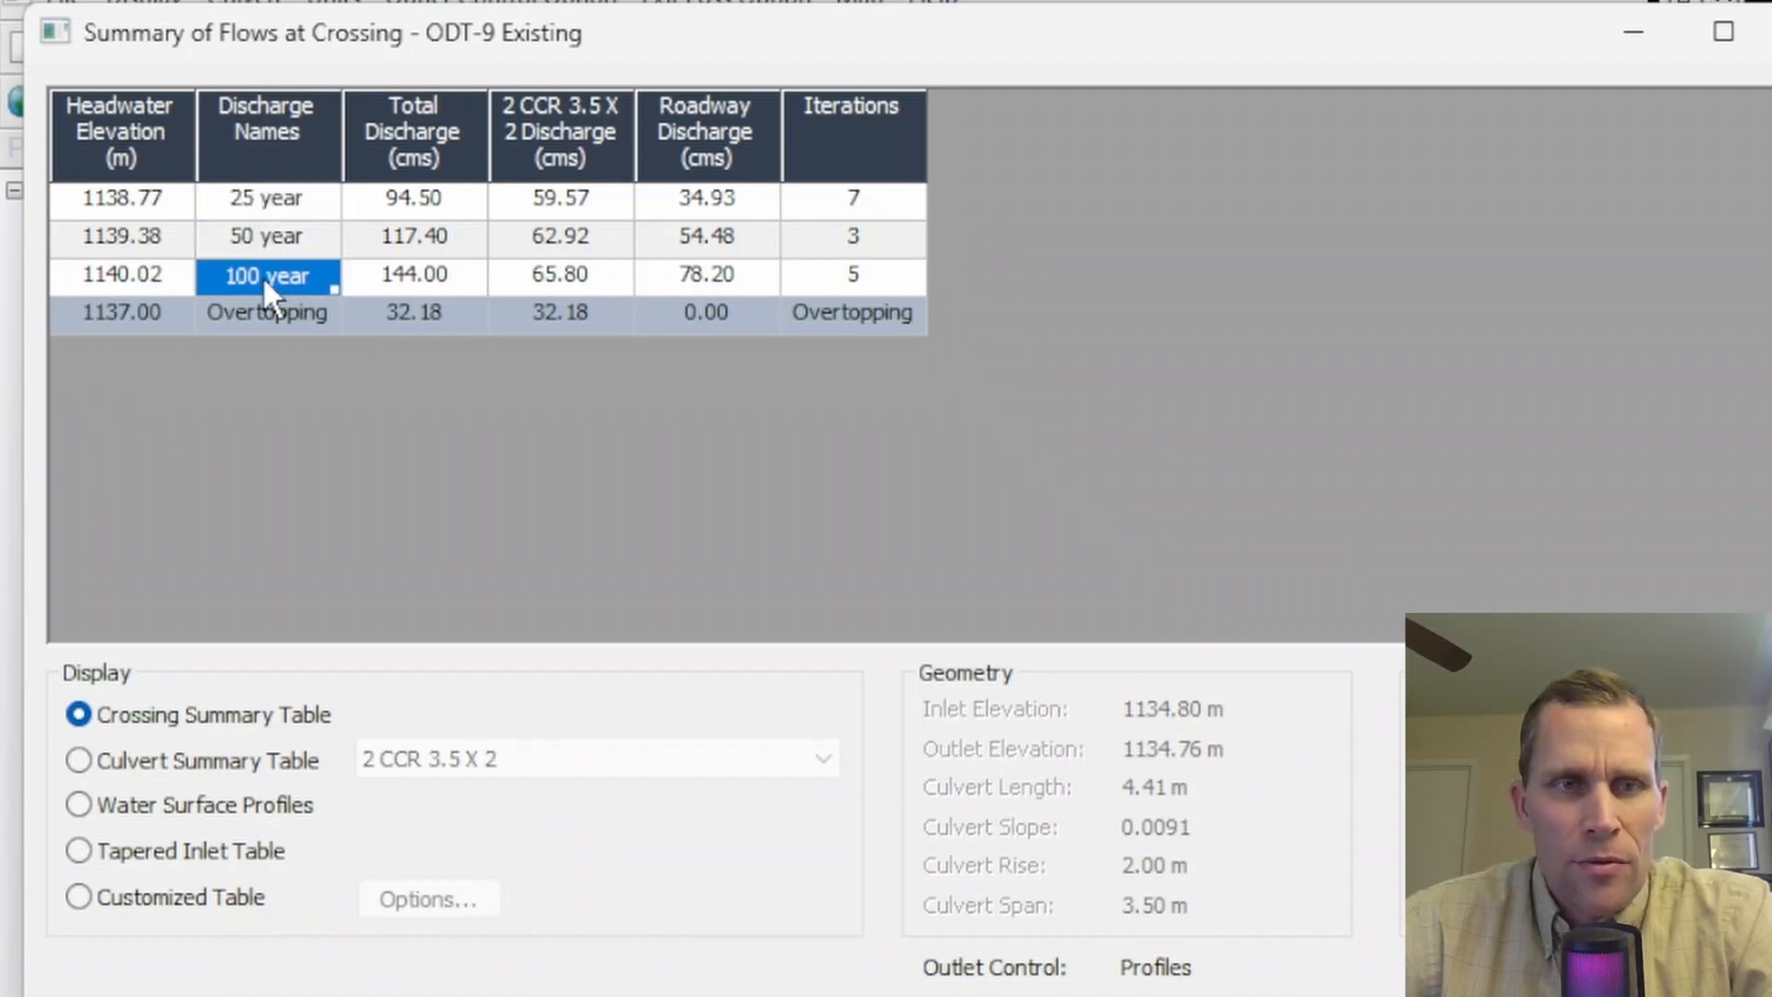
- Compare the culvert and roadway discharges for each recurrence flow in the crossing summary table
{"action": "left_click", "coordinate": [578, 195]}
{"action": "left_click", "coordinate": [584, 236]}
{"action": "left_click", "coordinate": [583, 272]}
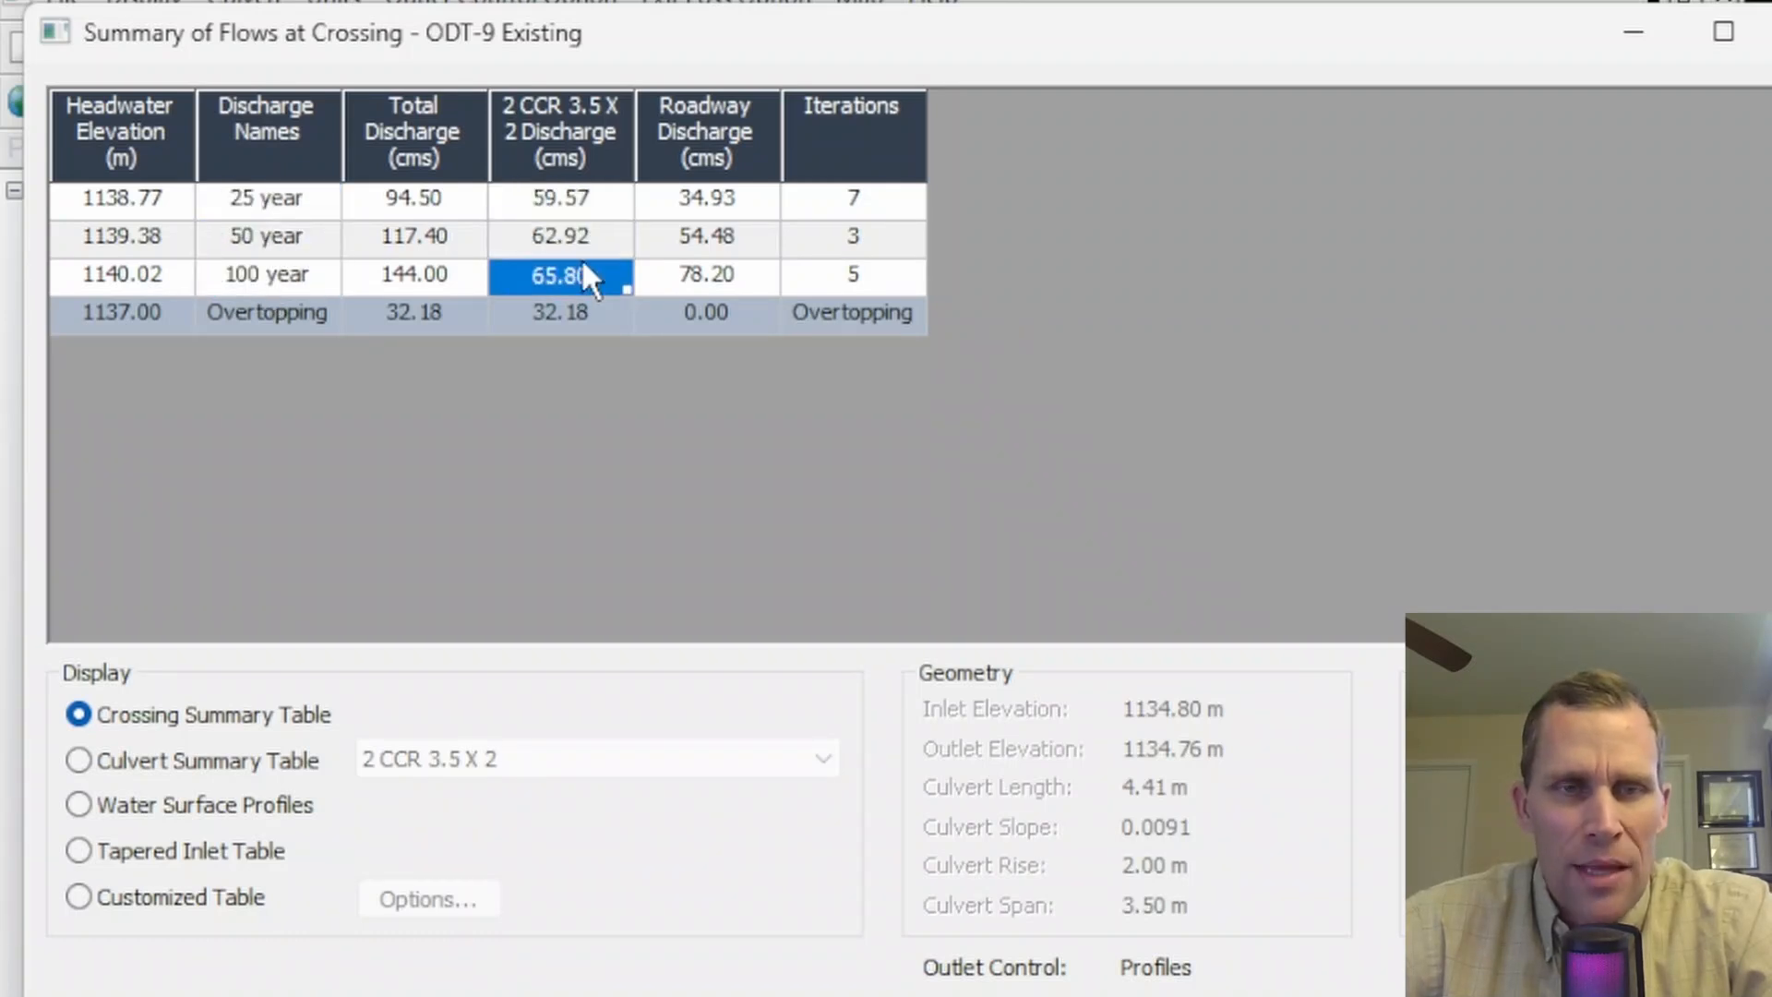
{"action": "left_click", "coordinate": [664, 201]}
{"action": "left_click", "coordinate": [688, 238]}
{"action": "left_click", "coordinate": [690, 271]}
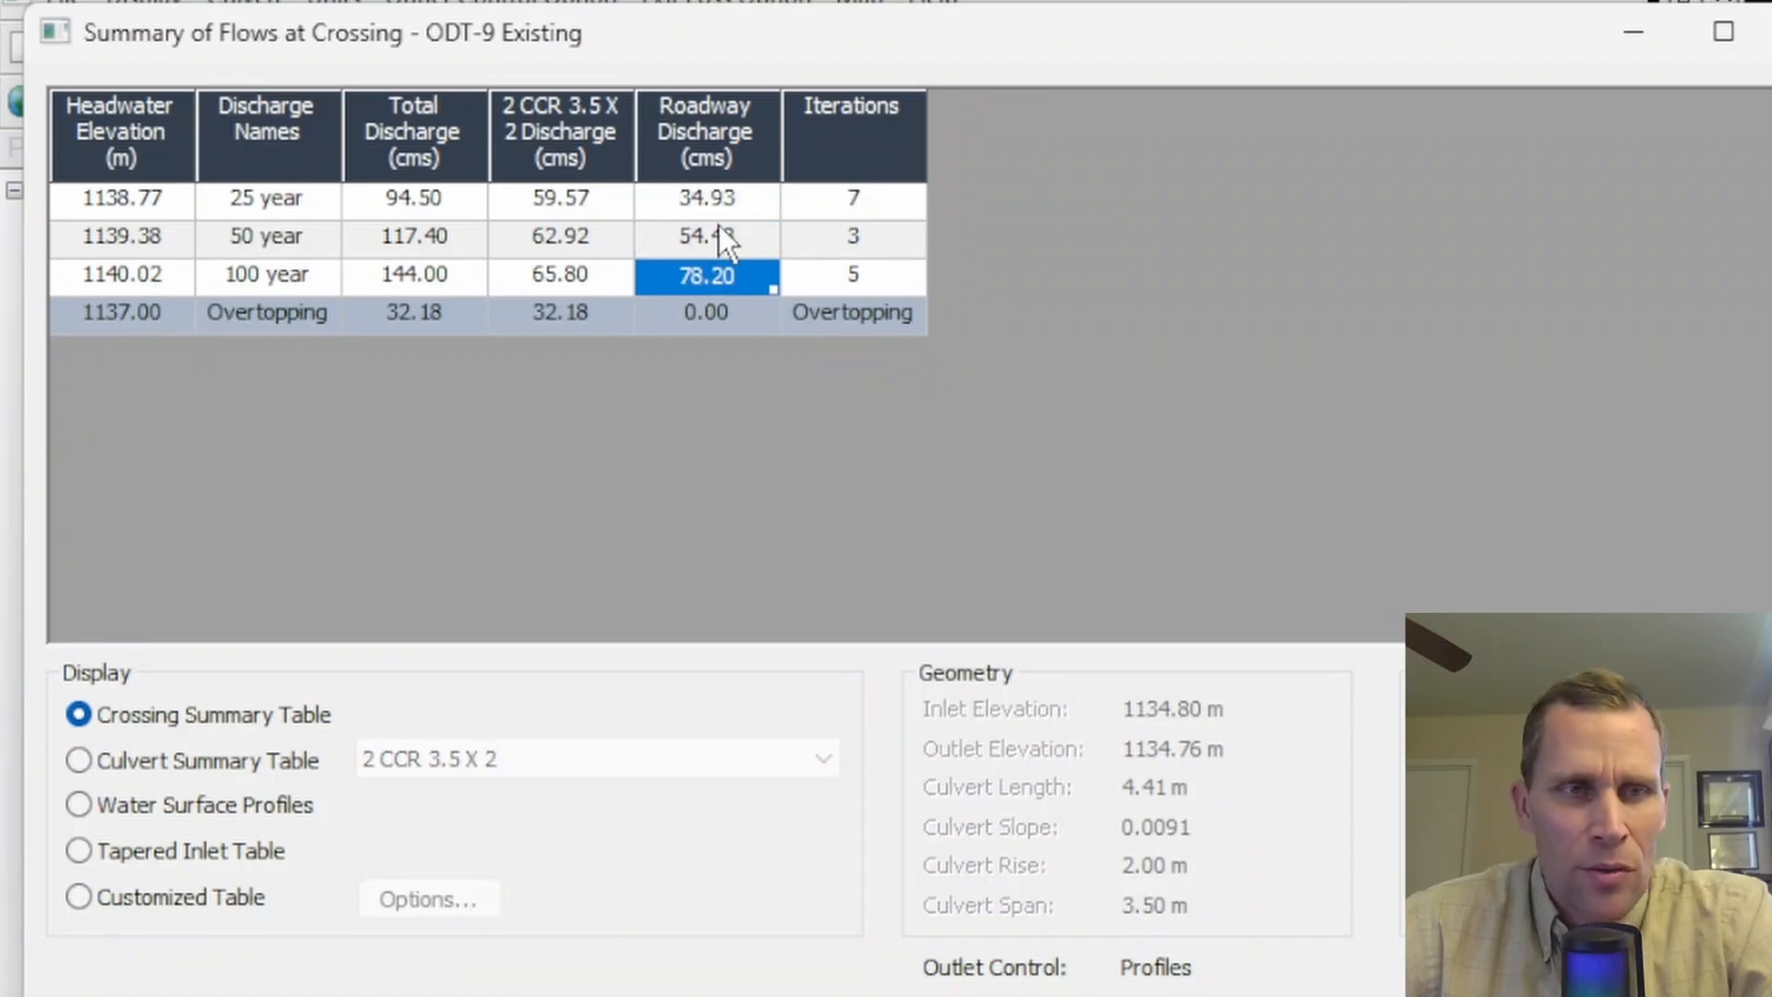
{"action": "left_click", "coordinate": [242, 272]}
{"action": "left_click", "coordinate": [692, 272]}
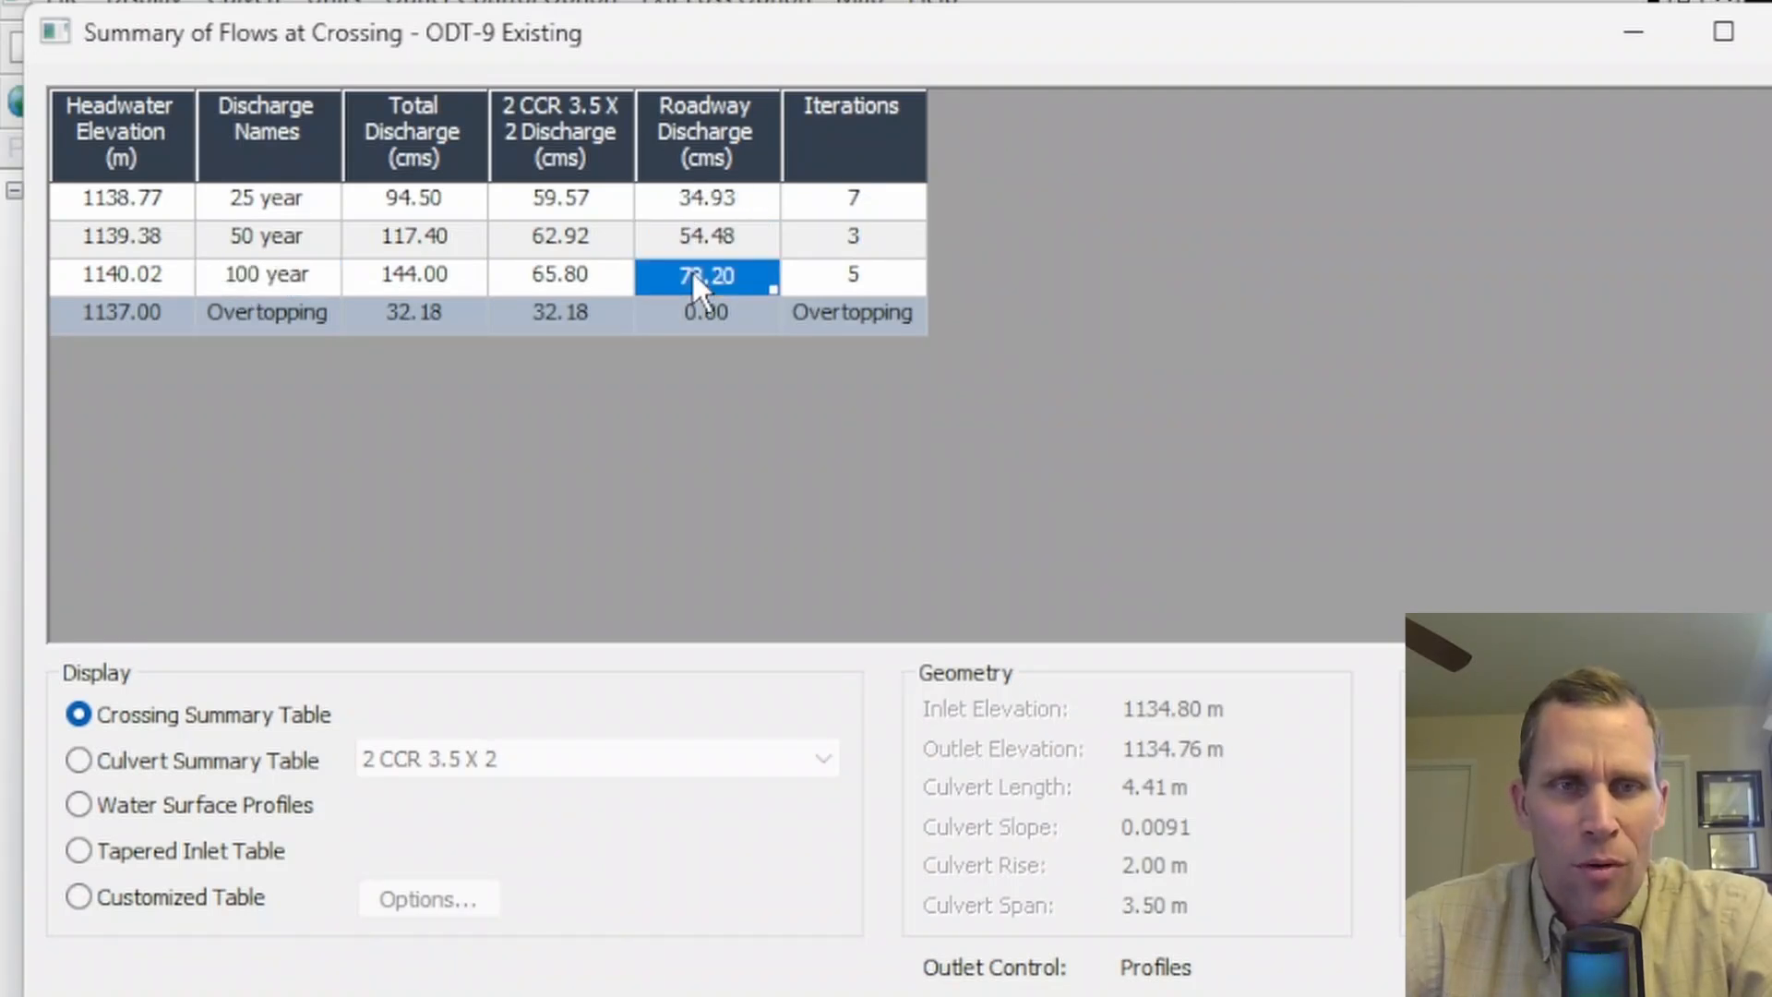
{"action": "left_click", "coordinate": [588, 270]}
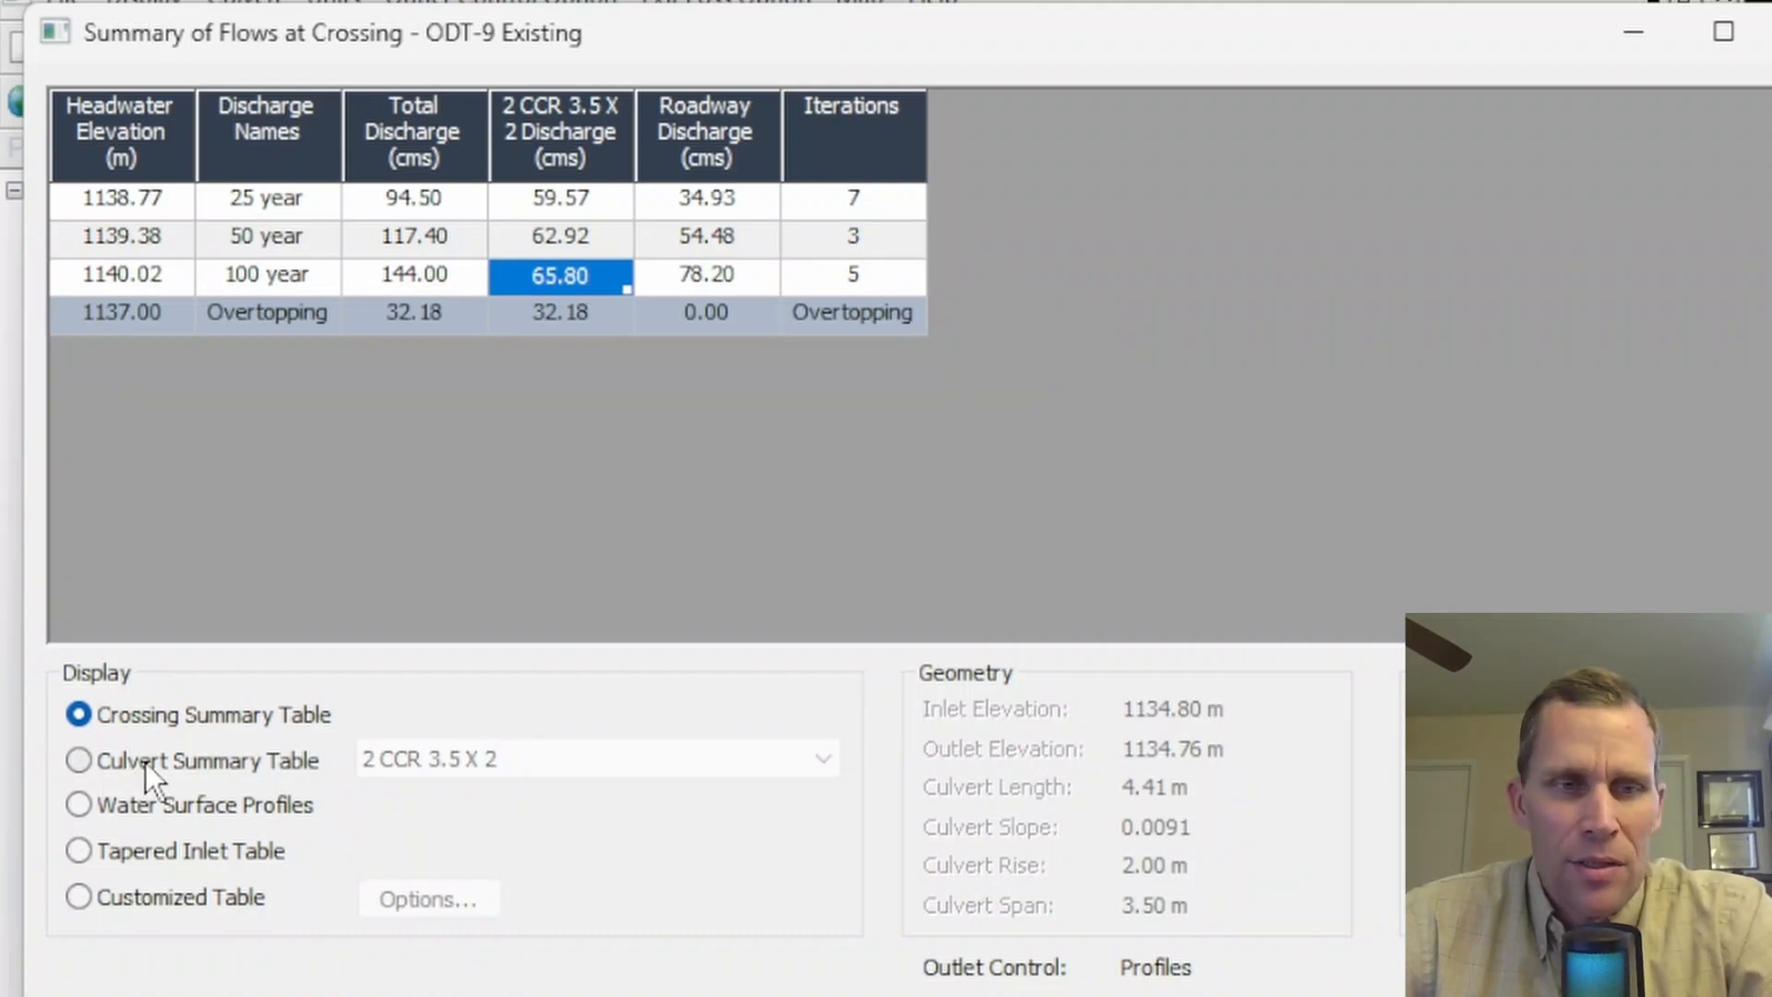
- Display the culvert summary table for 2 CCR 3.5 X 2, review outlet control depths, and view its performance curve
{"action": "left_click", "coordinate": [76, 766]}
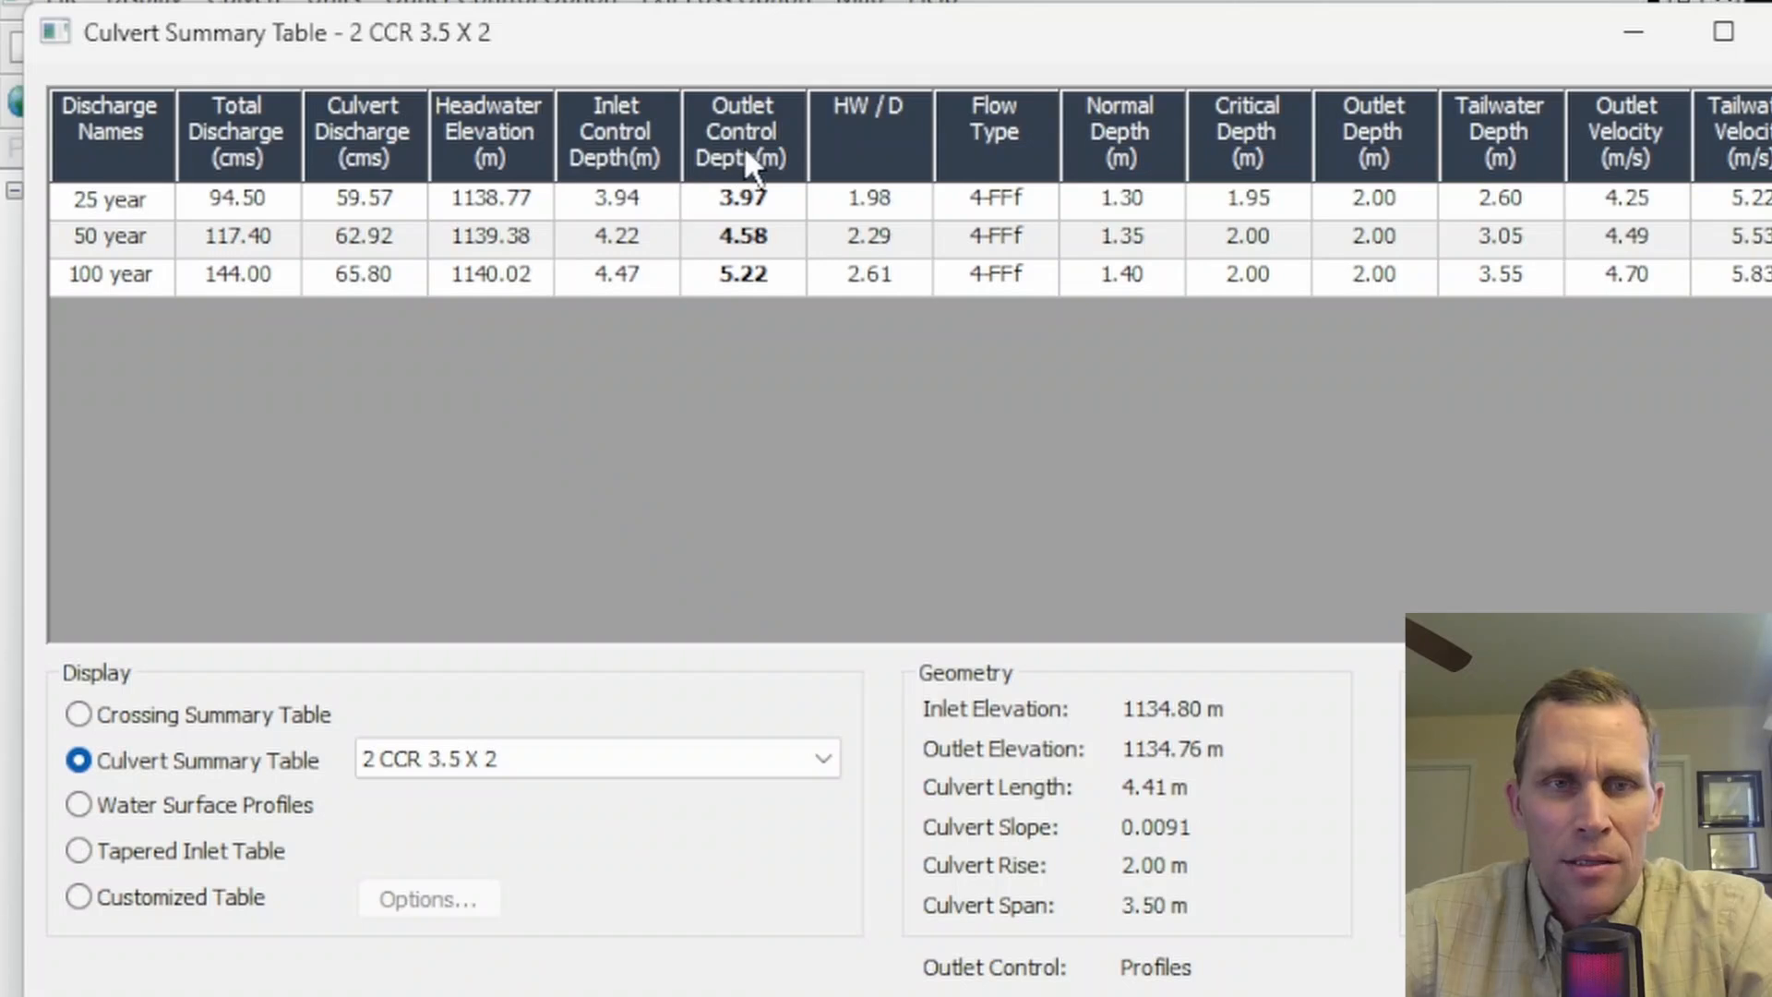
{"action": "left_click", "coordinate": [738, 205]}
{"action": "left_click", "coordinate": [727, 238]}
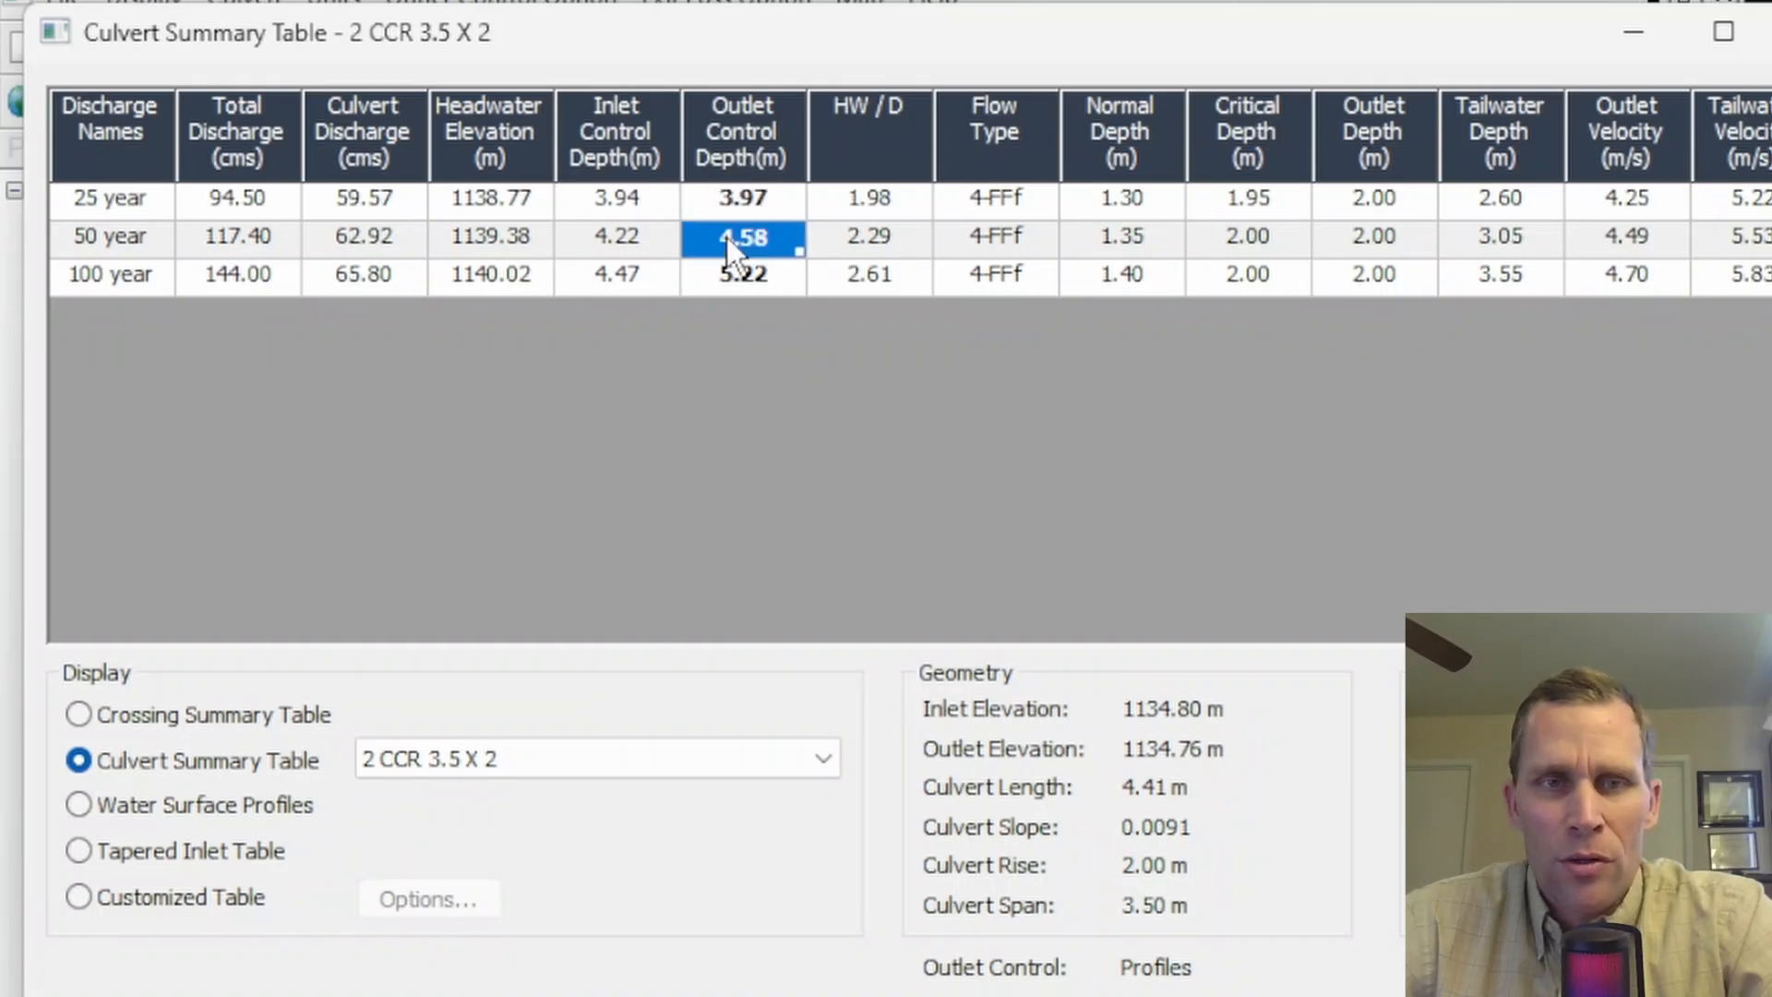
{"action": "left_click", "coordinate": [727, 275]}
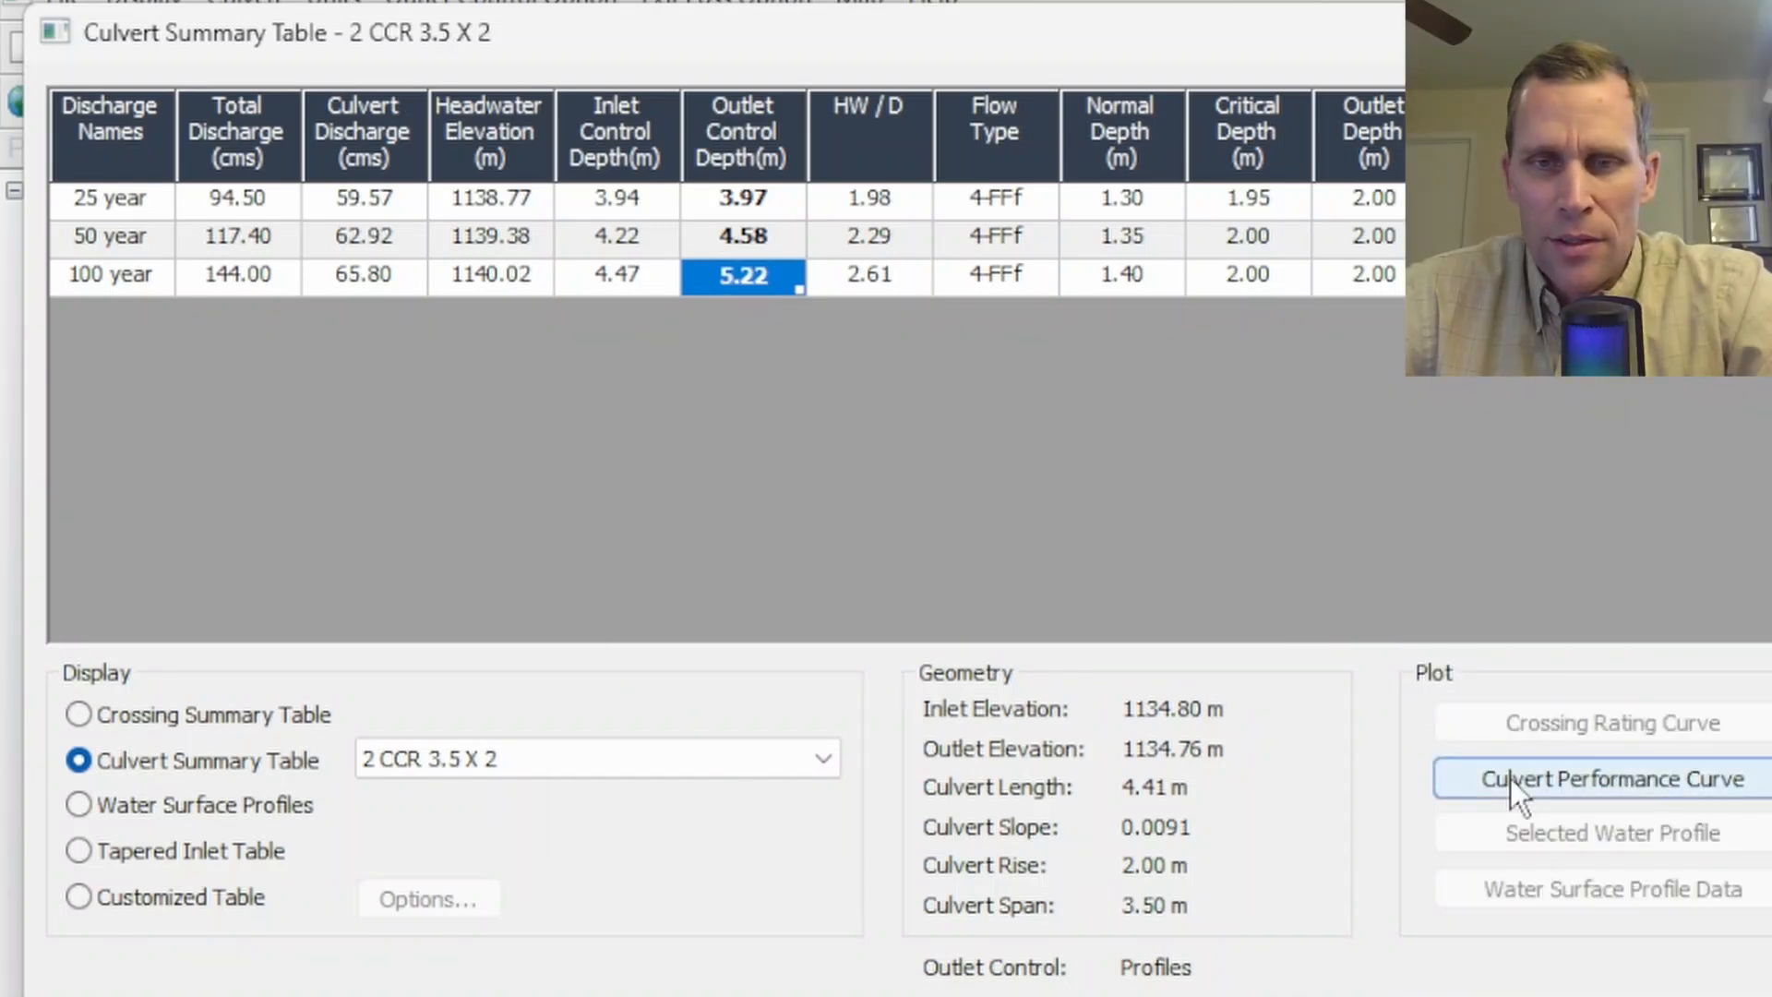
{"action": "left_click", "coordinate": [1570, 784]}
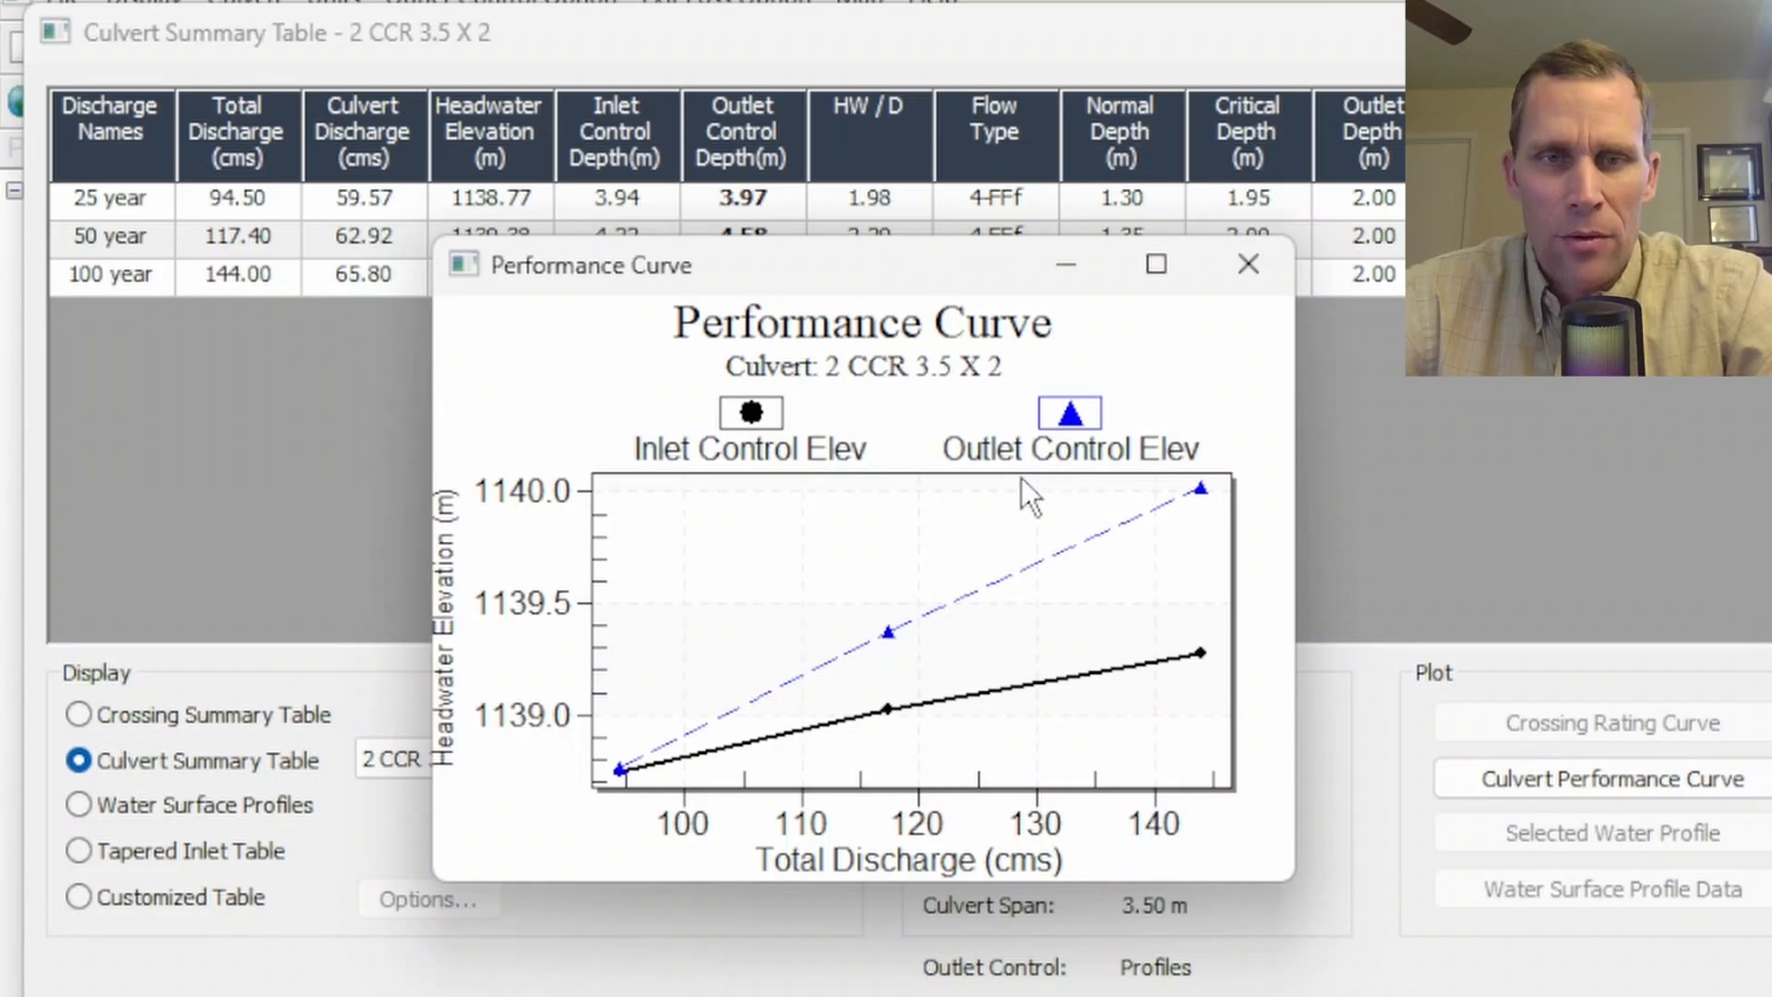
{"action": "left_click", "coordinate": [1248, 264]}
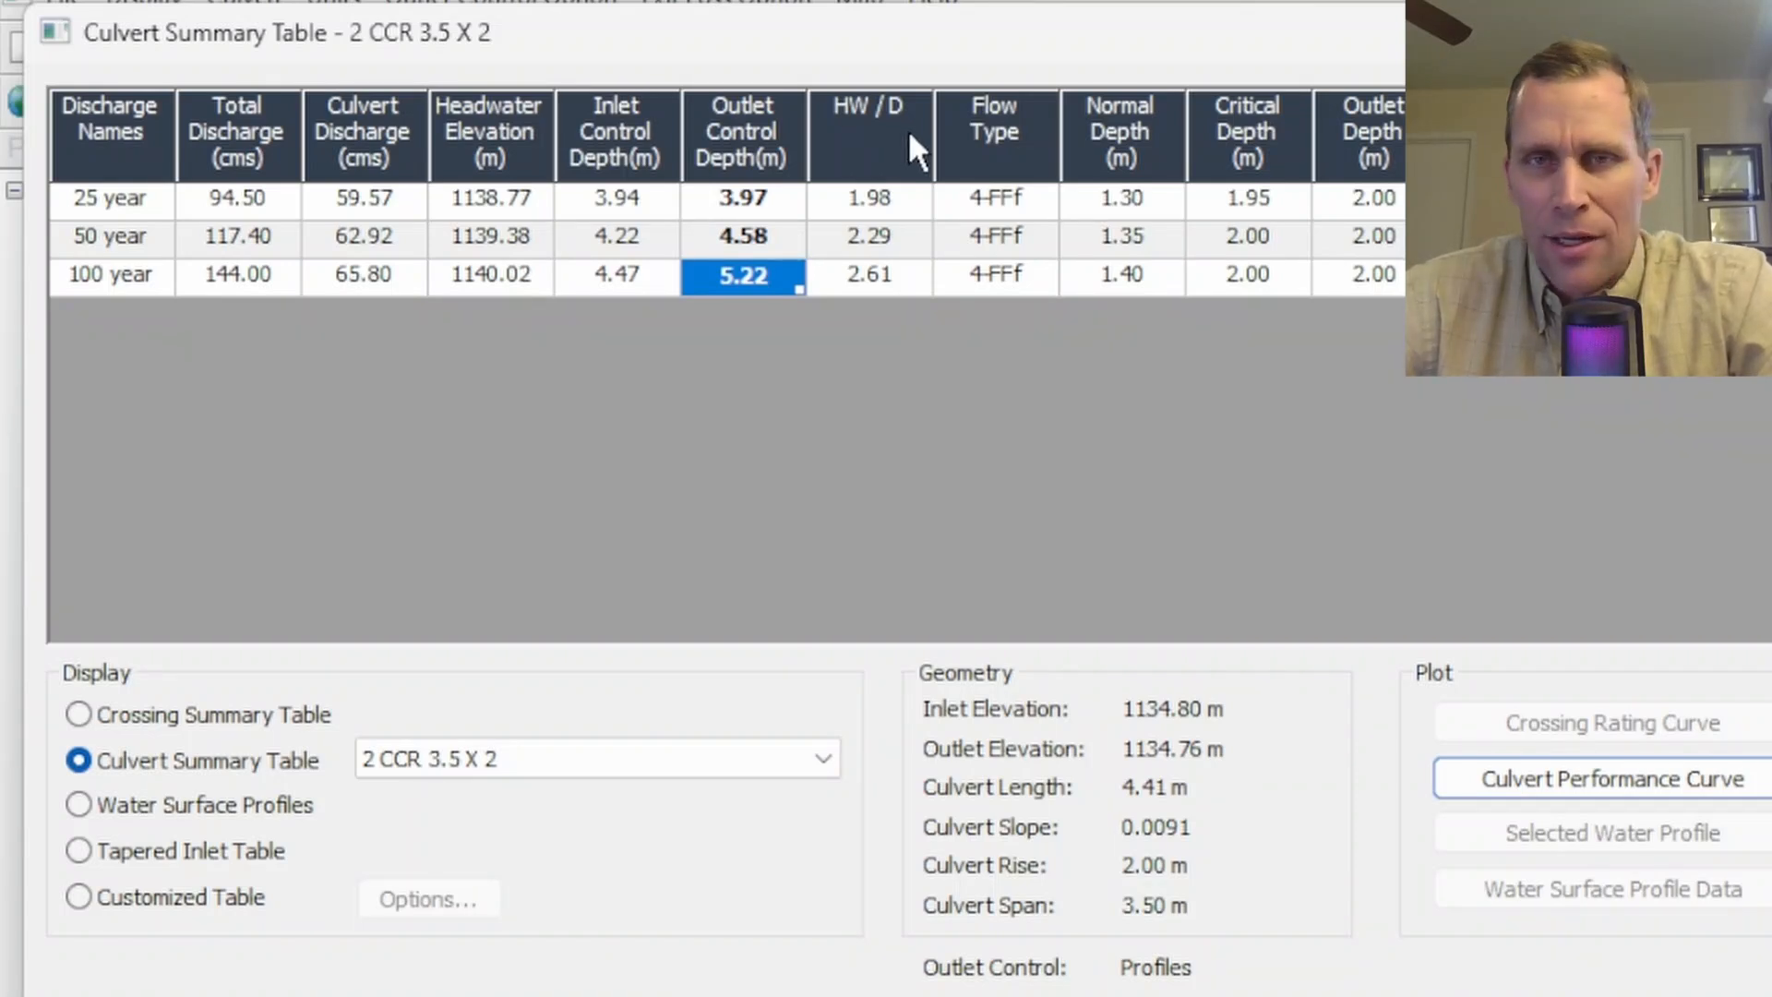
- Examine the HW/D values and flow types for each discharge in the culvert summary table
{"action": "left_click", "coordinate": [903, 206]}
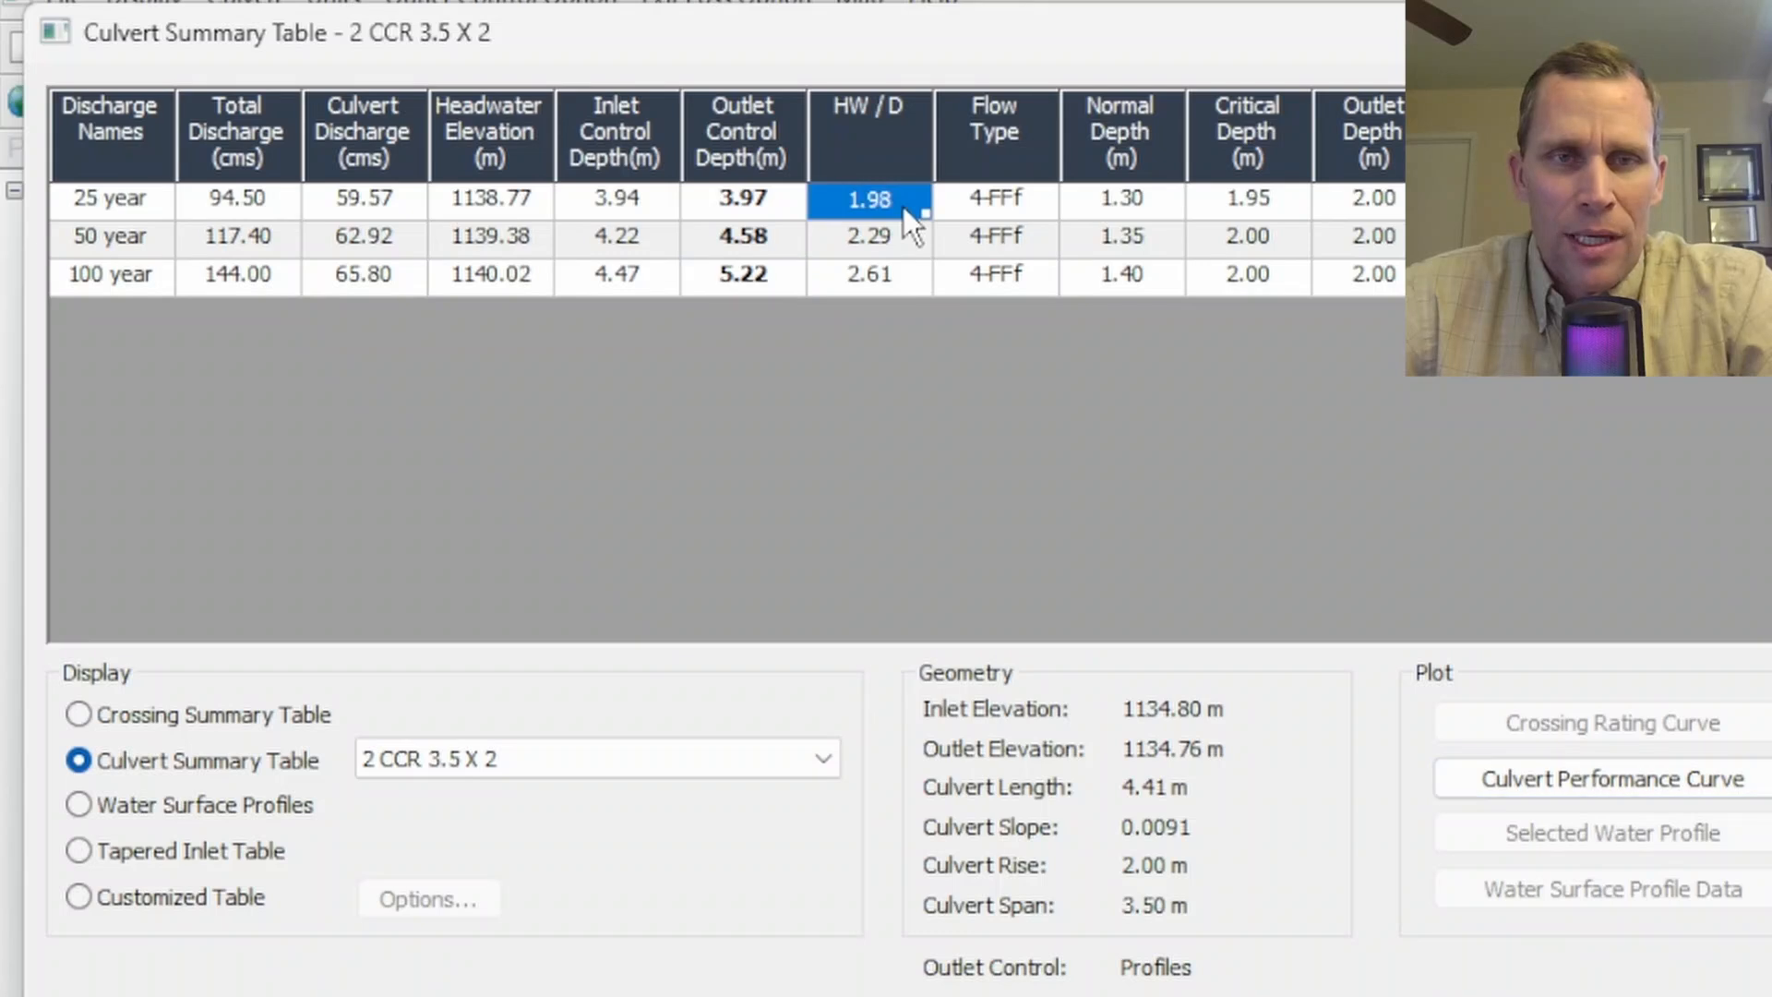
{"action": "left_click", "coordinate": [899, 231]}
{"action": "left_click", "coordinate": [888, 284]}
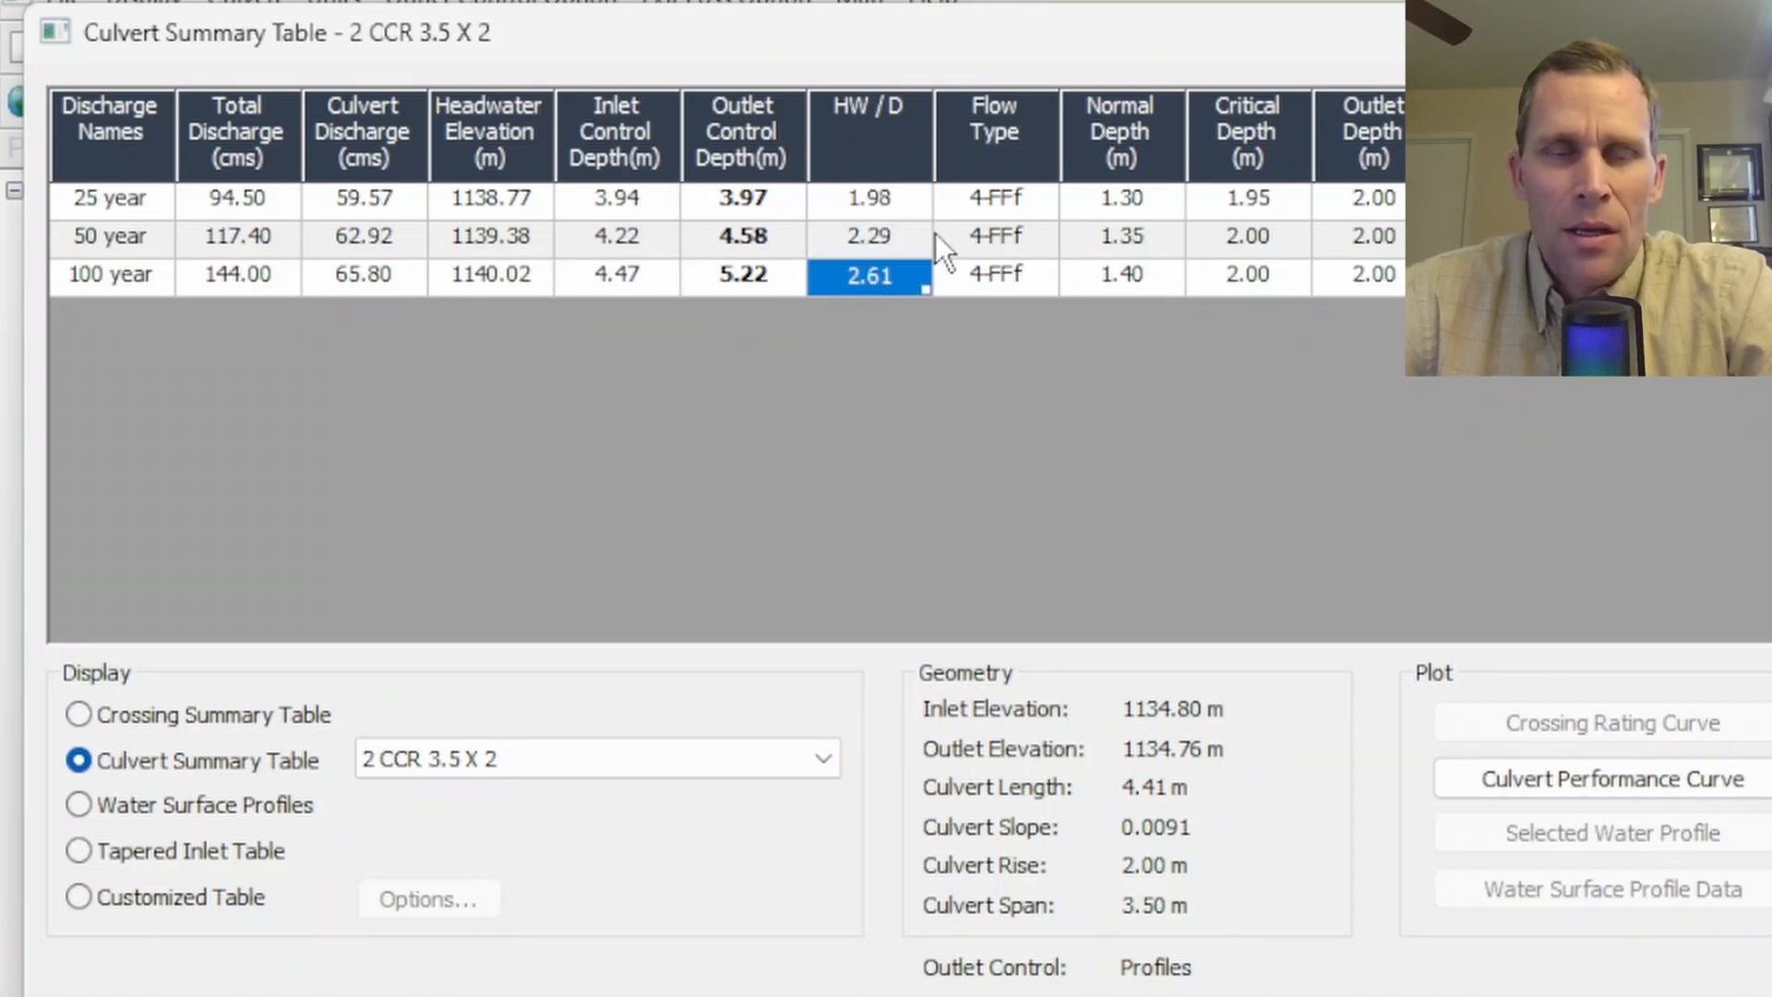
{"action": "left_click", "coordinate": [1011, 201]}
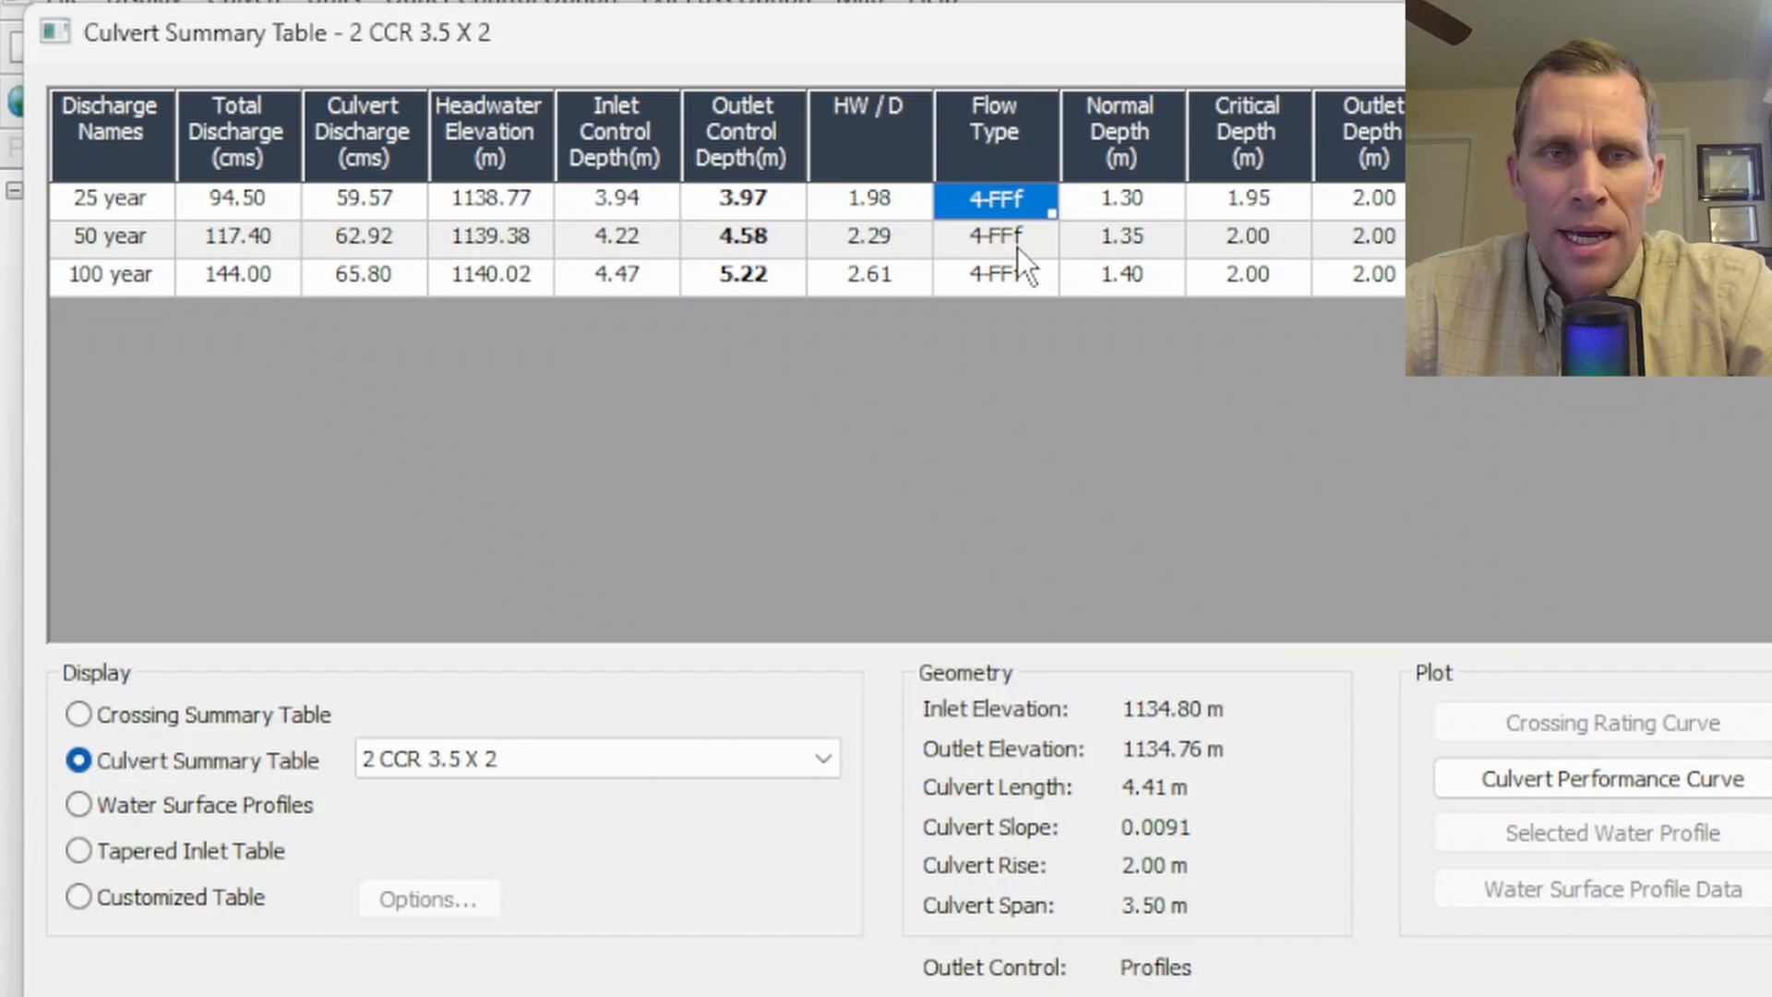
{"action": "left_click", "coordinate": [1004, 240]}
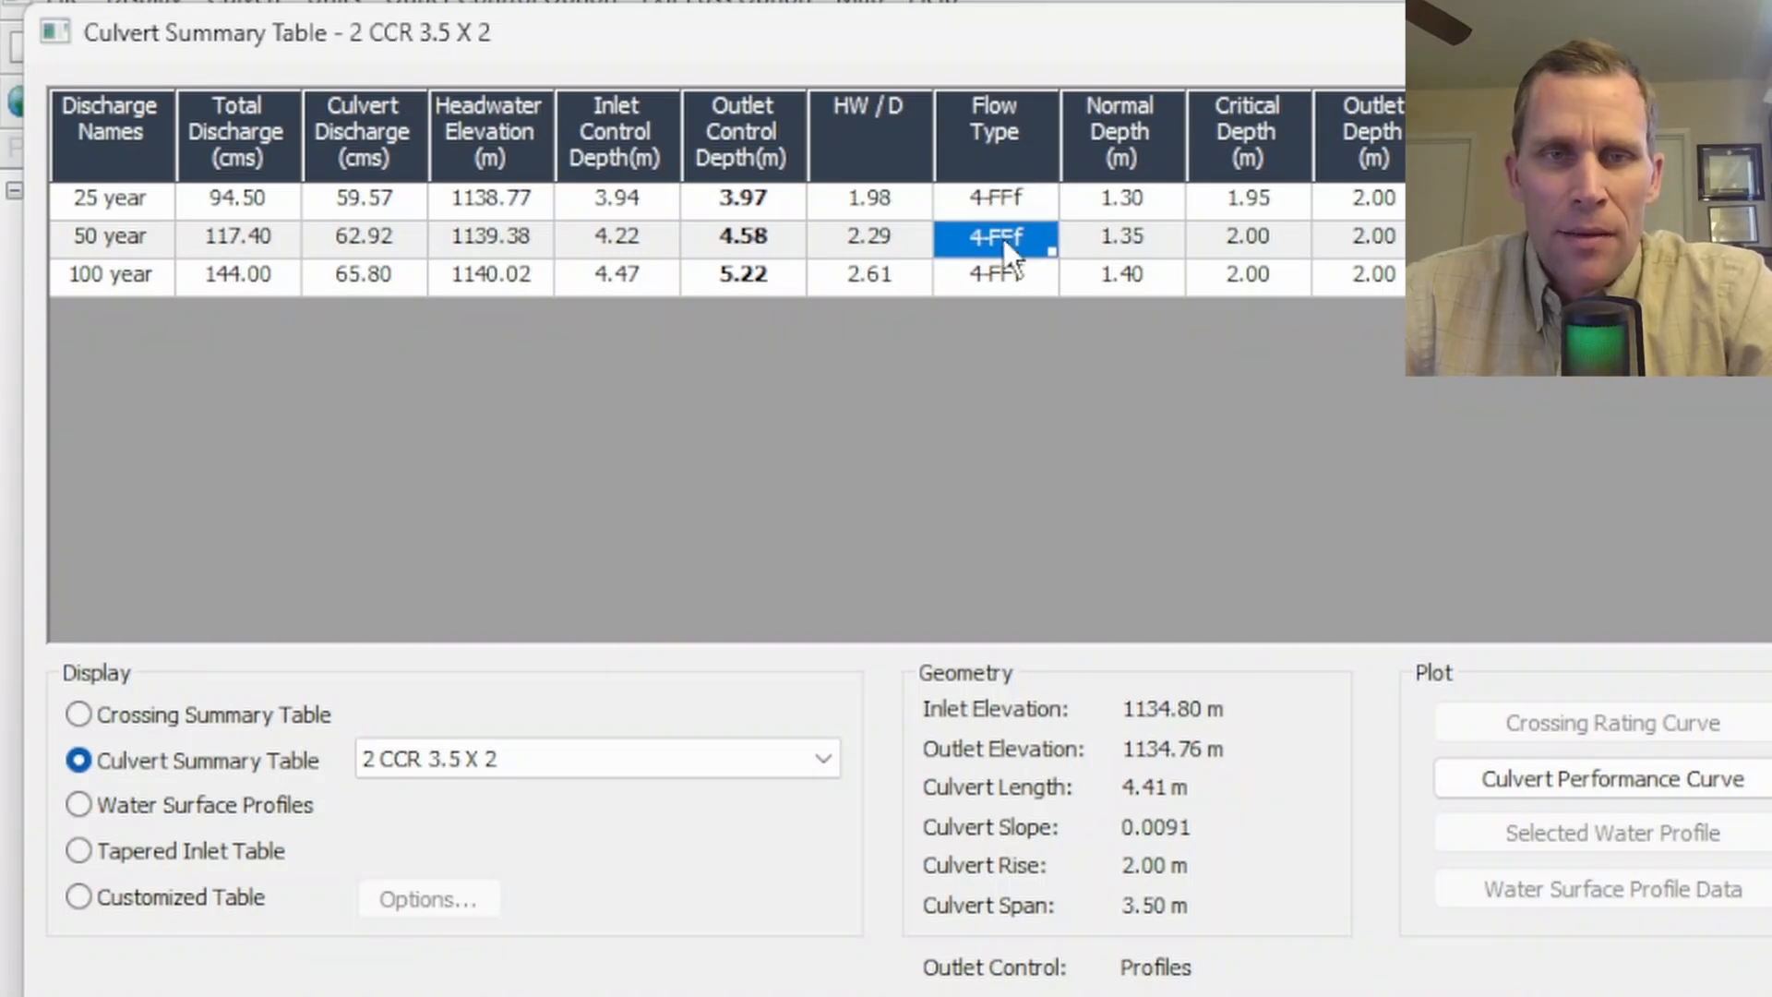
{"action": "left_click", "coordinate": [989, 201]}
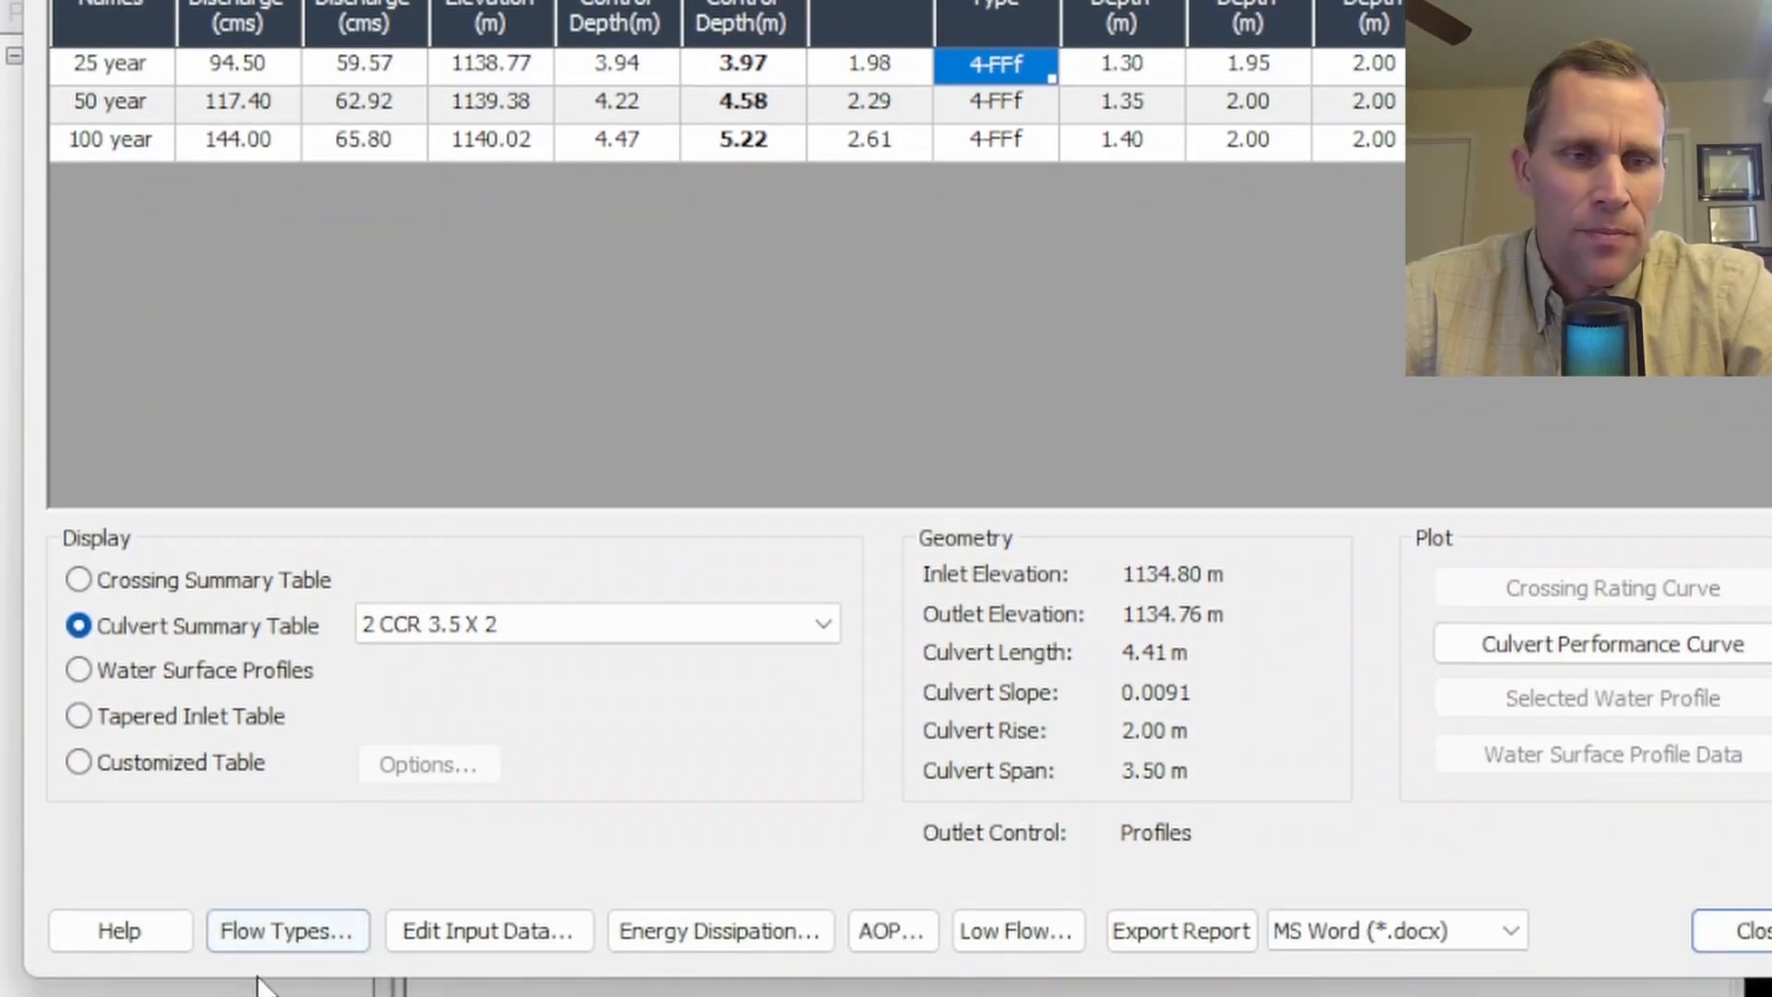
- Open the USGS flow types reference table, review the row for flow type 4-FFf, and close it
{"action": "left_click", "coordinate": [290, 946]}
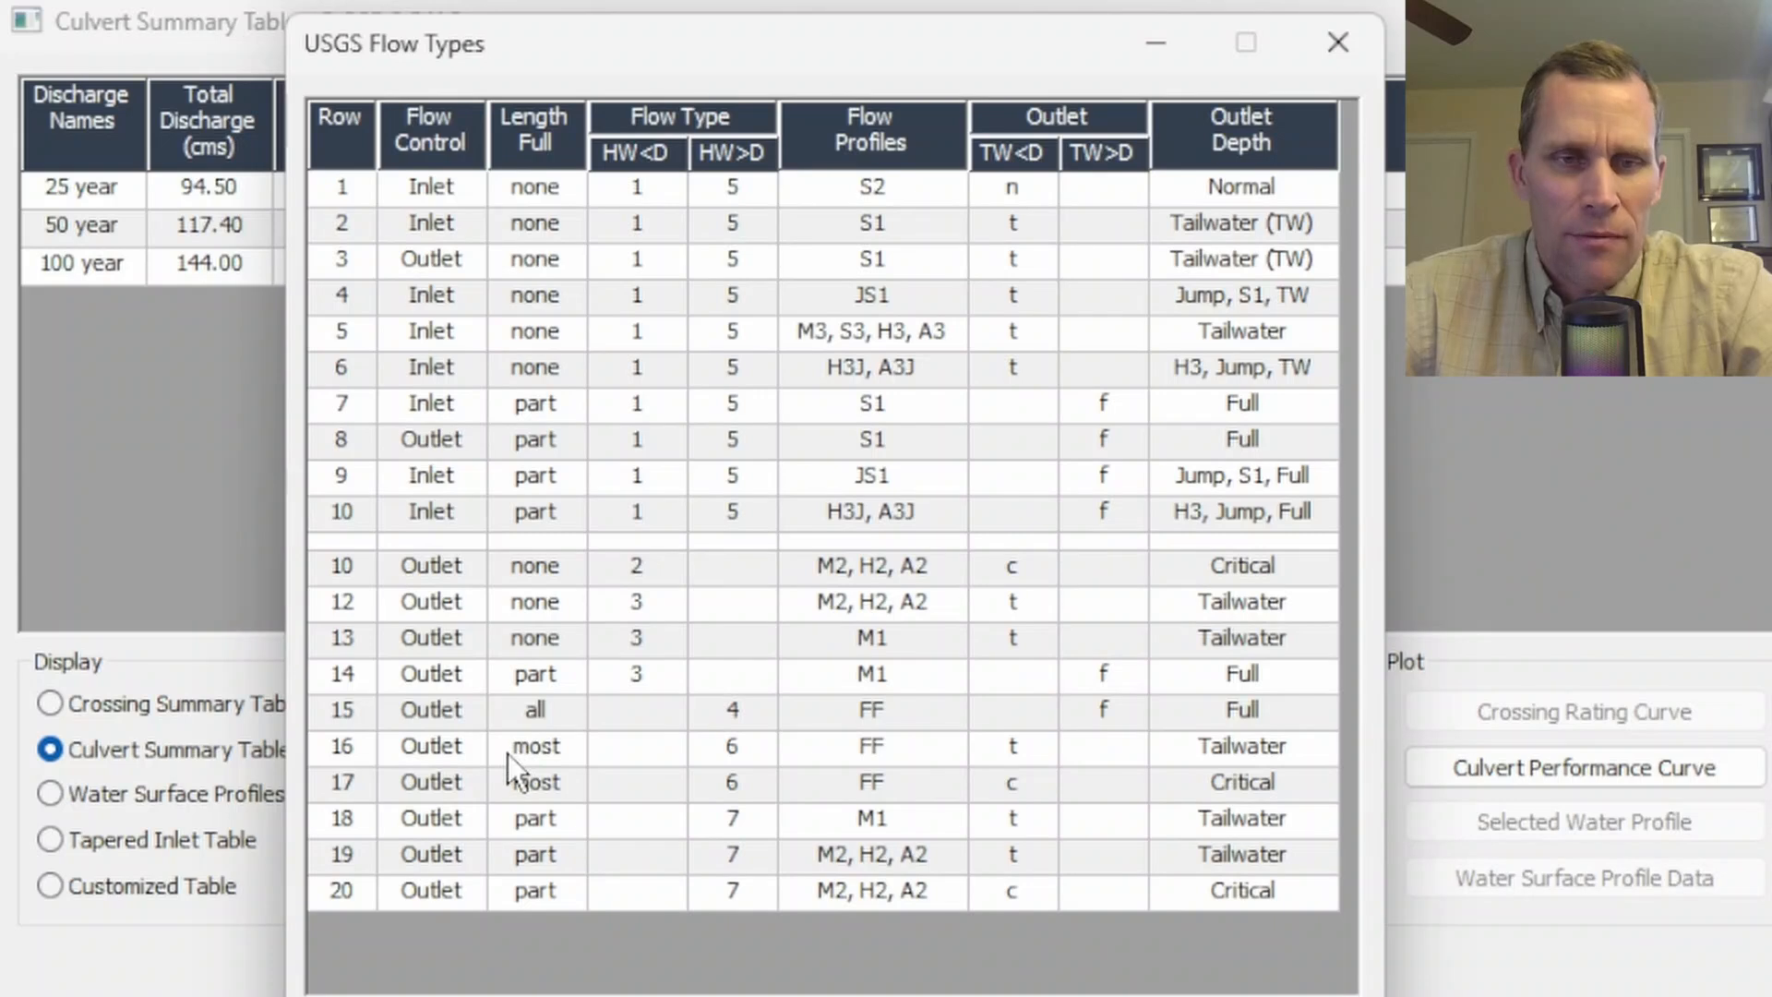
{"action": "left_click", "coordinate": [340, 722]}
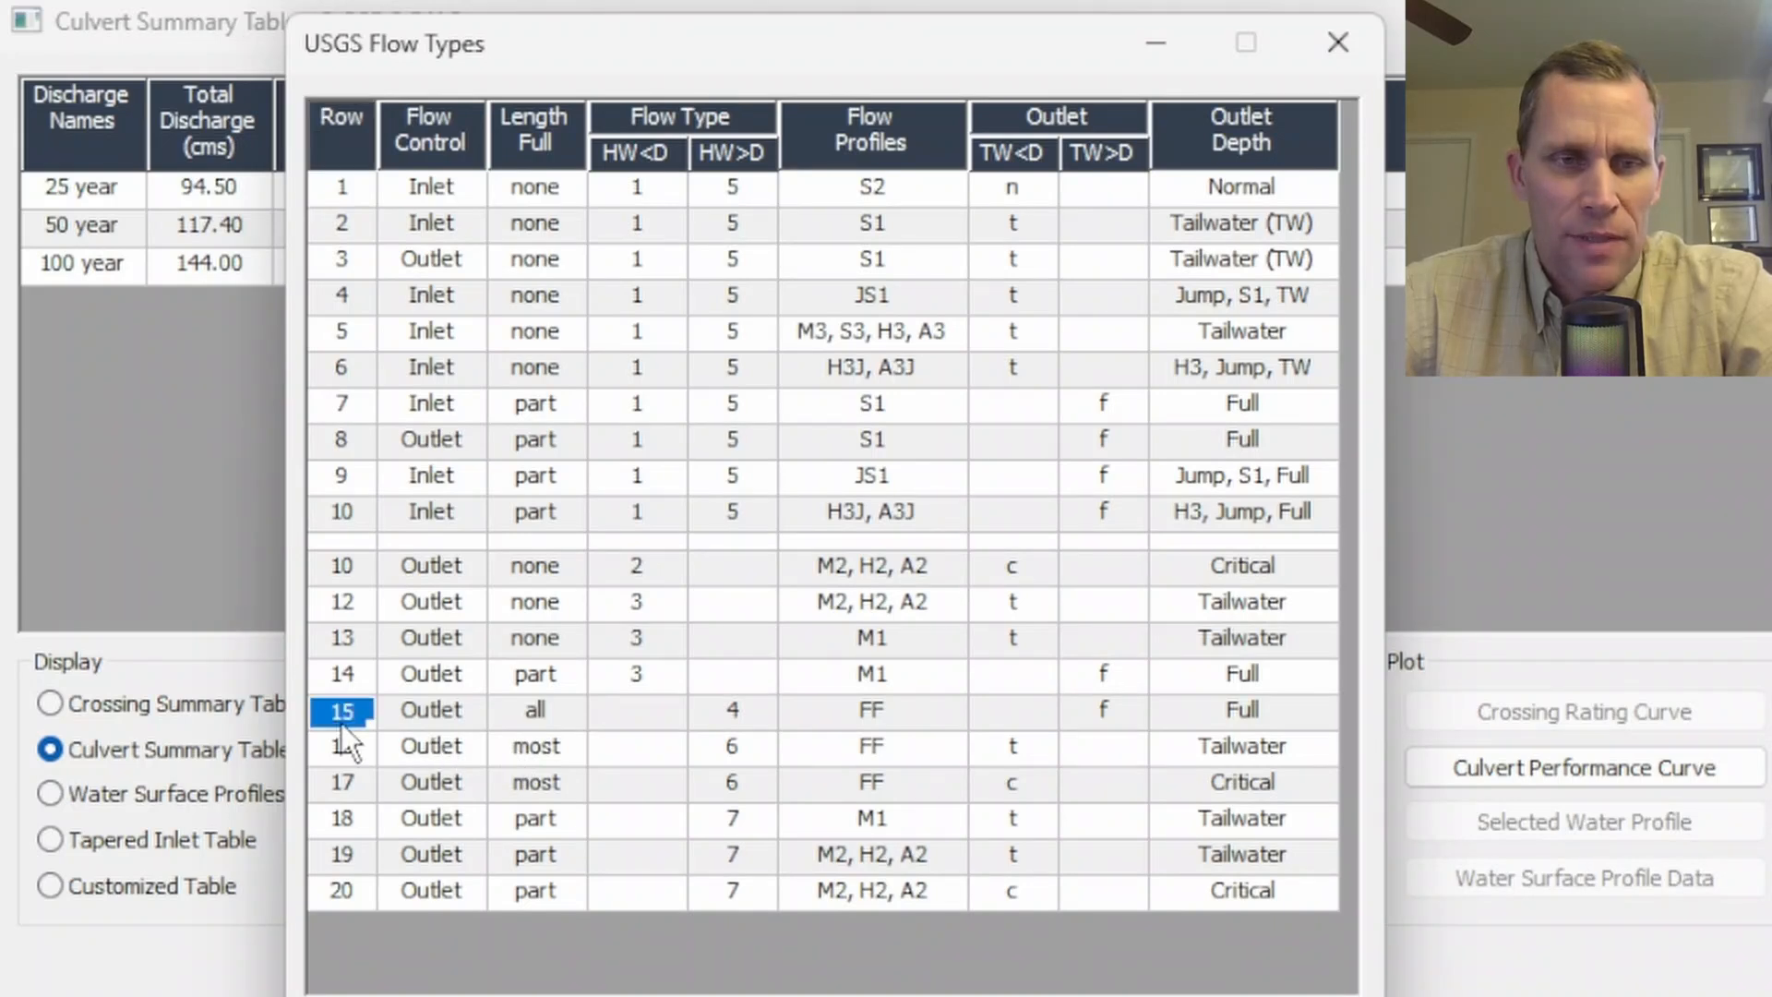
{"action": "left_click", "coordinate": [417, 717]}
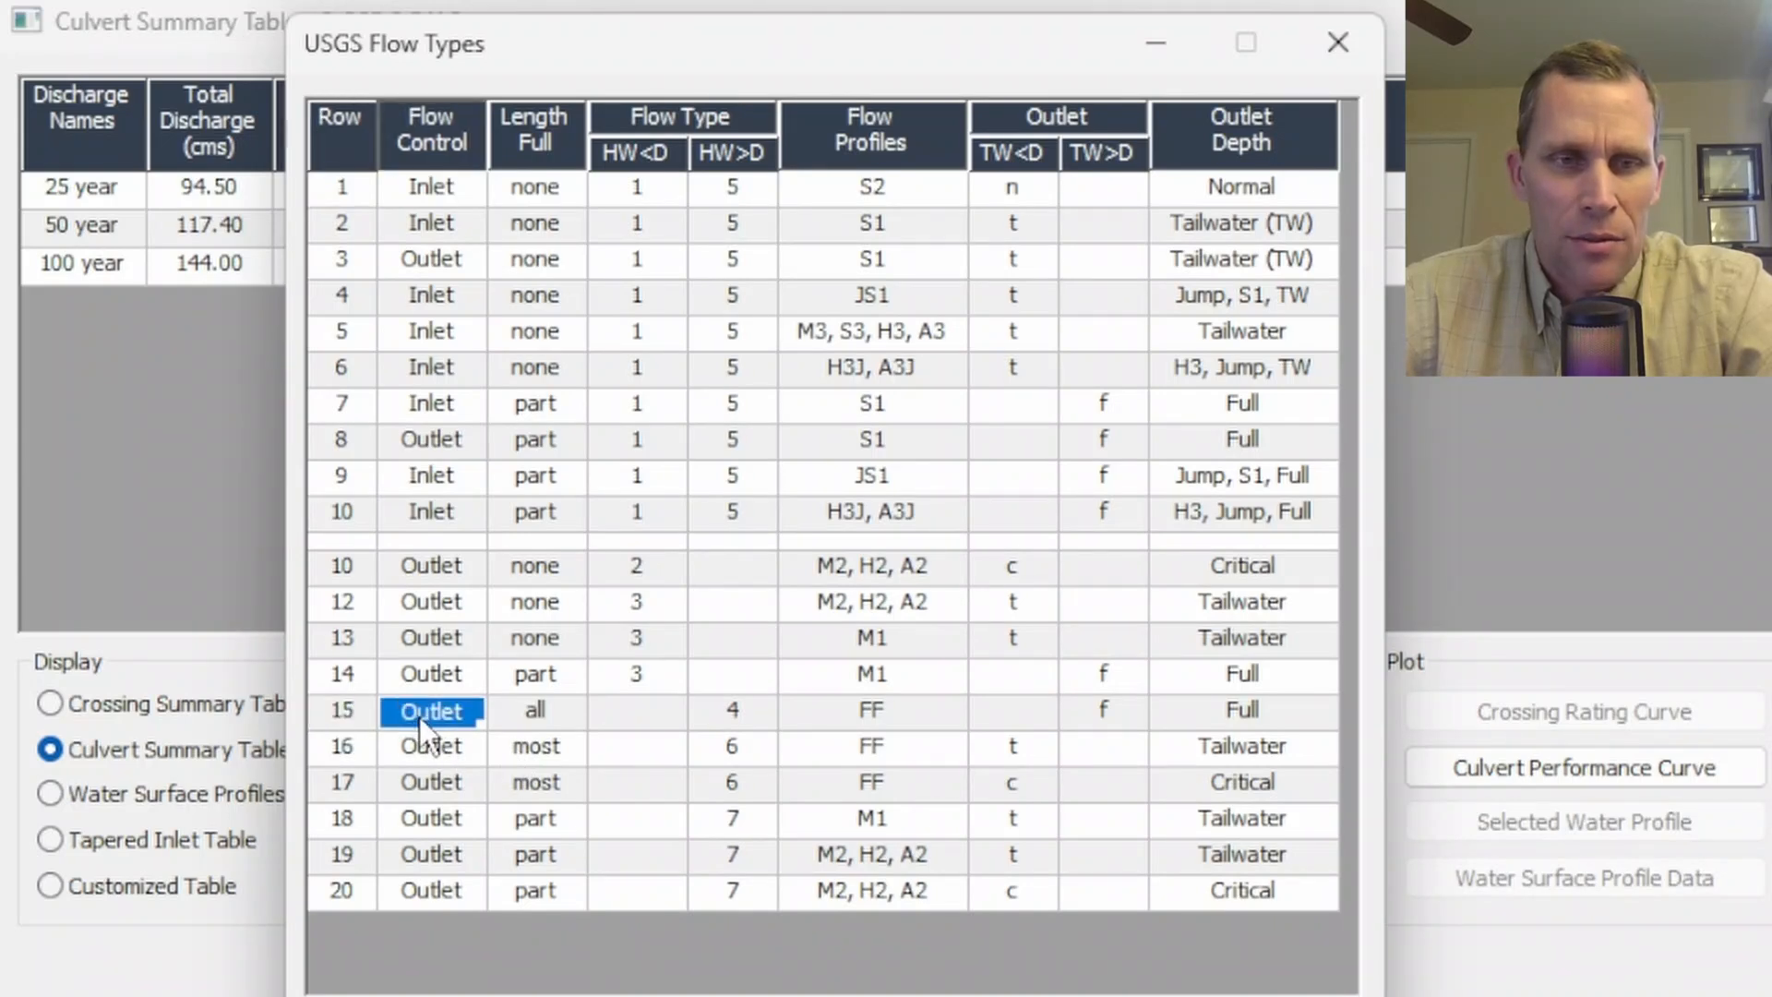
{"action": "left_click", "coordinate": [541, 717]}
{"action": "left_click", "coordinate": [729, 712]}
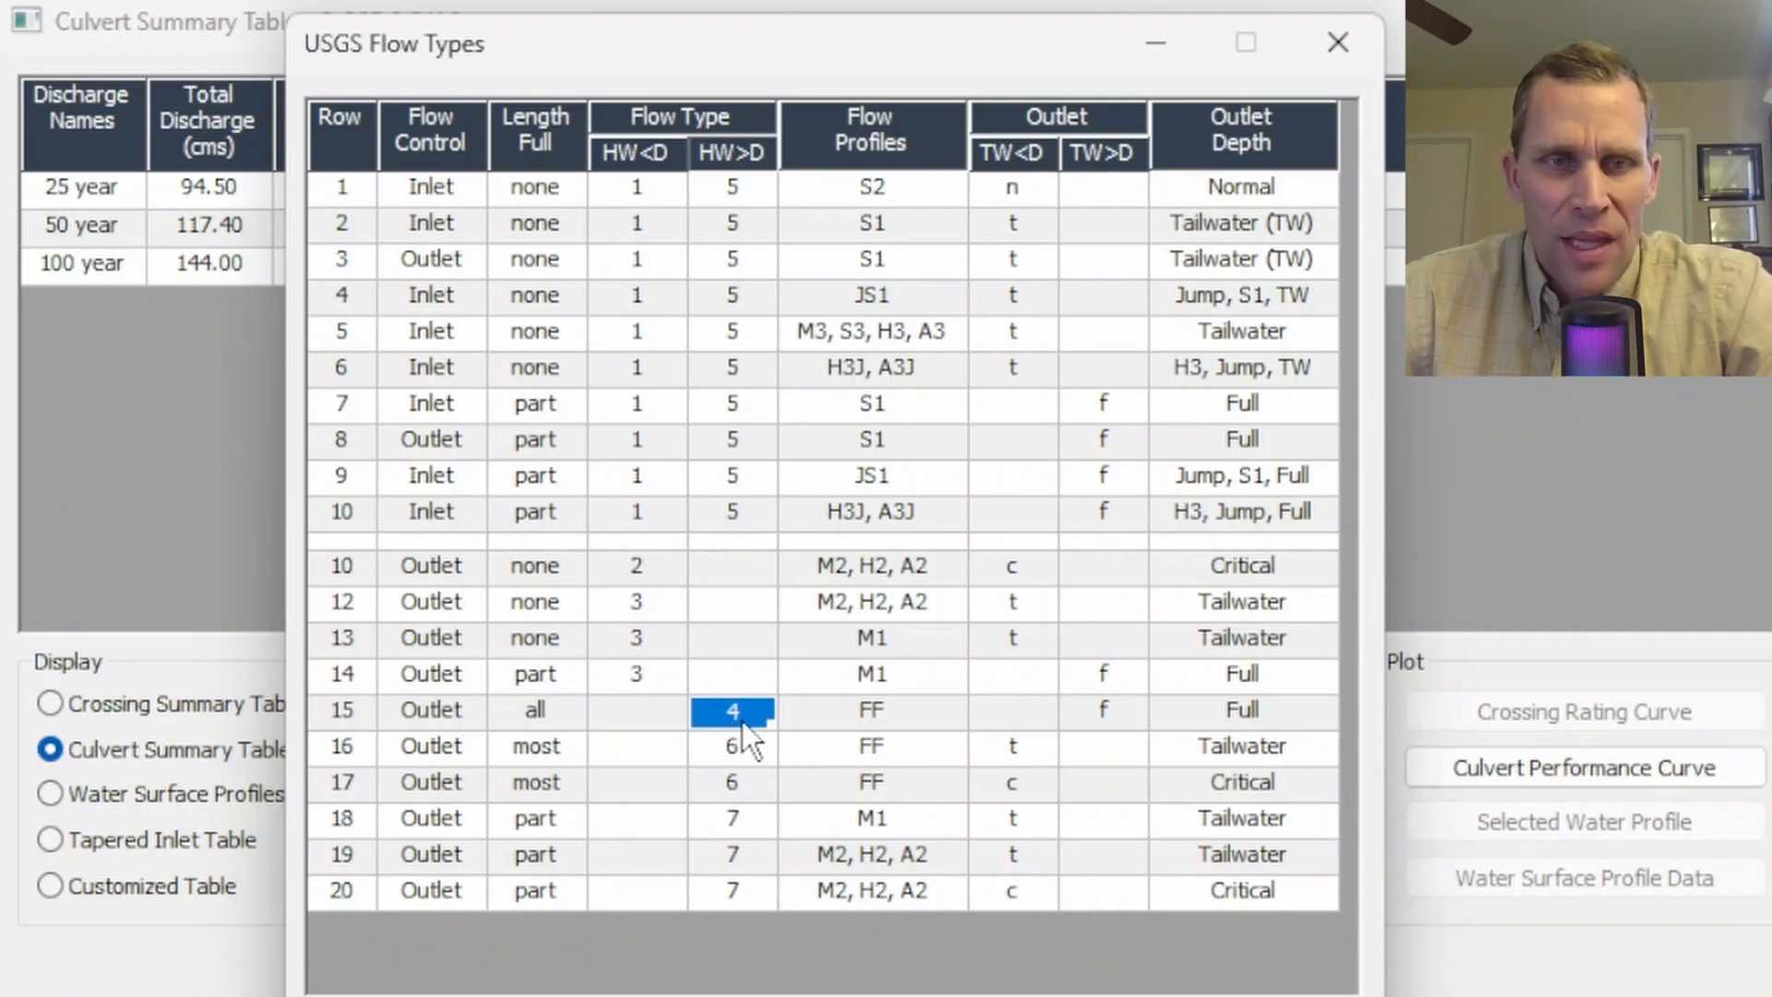
{"action": "left_click", "coordinate": [1104, 712]}
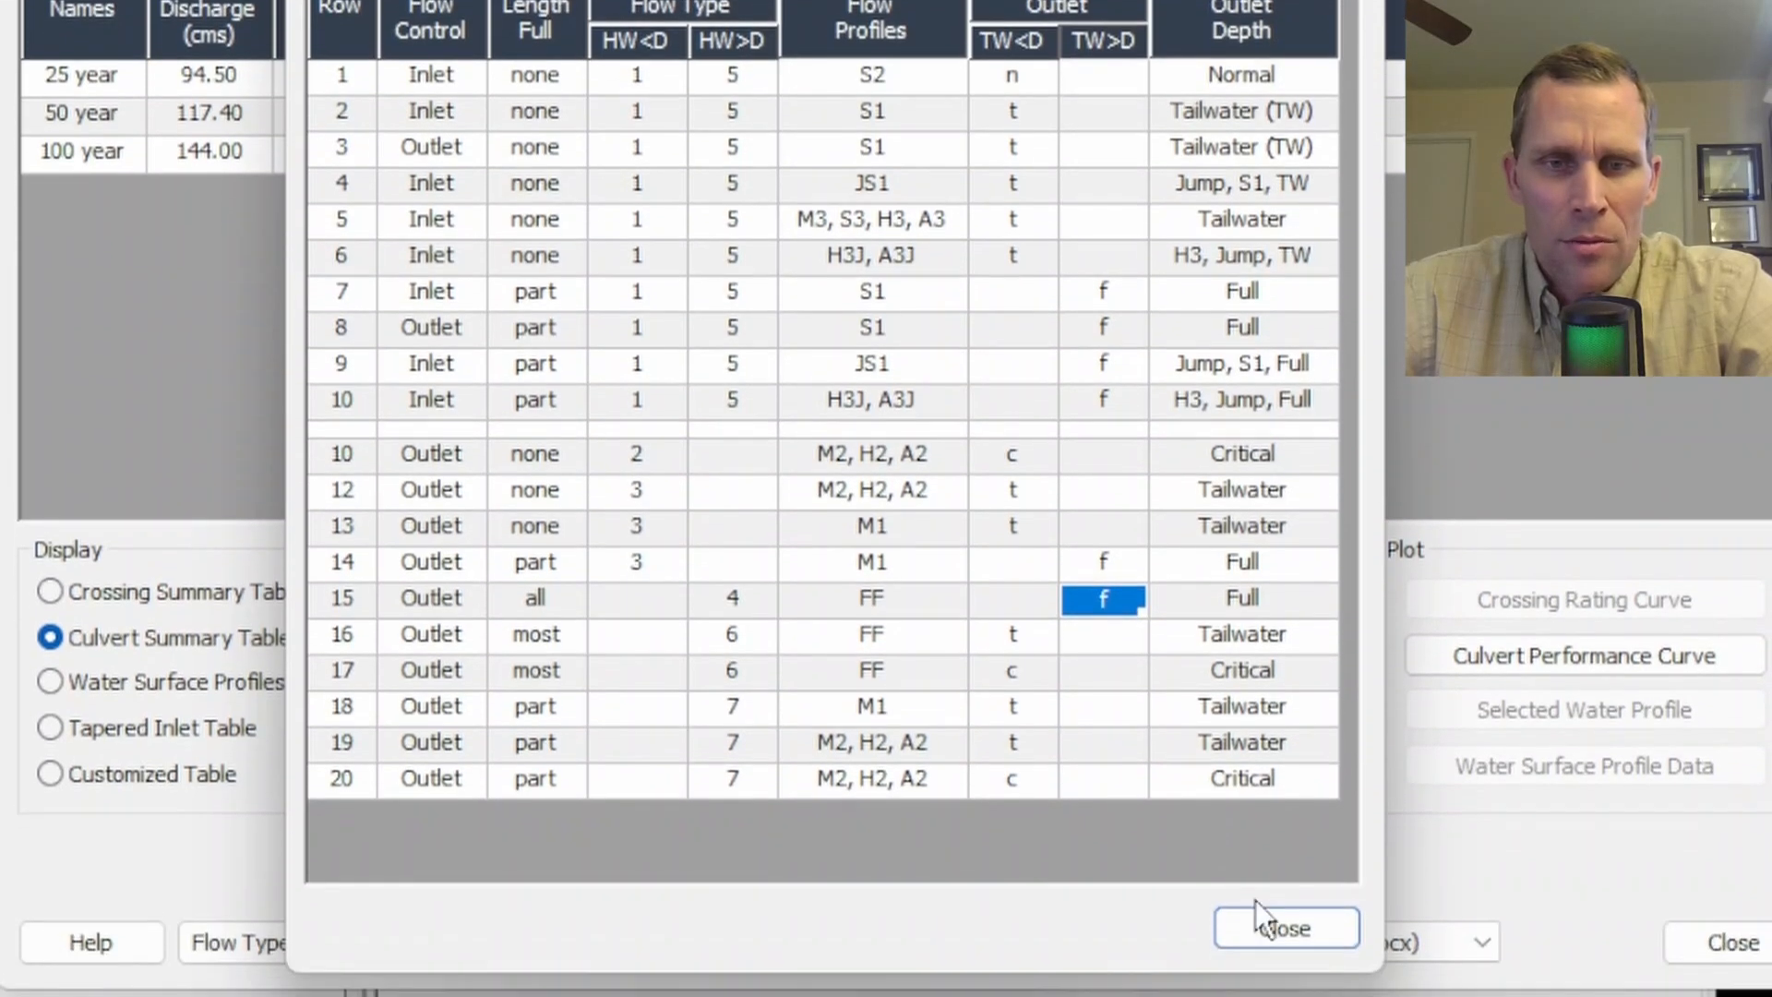
{"action": "left_click", "coordinate": [1270, 913]}
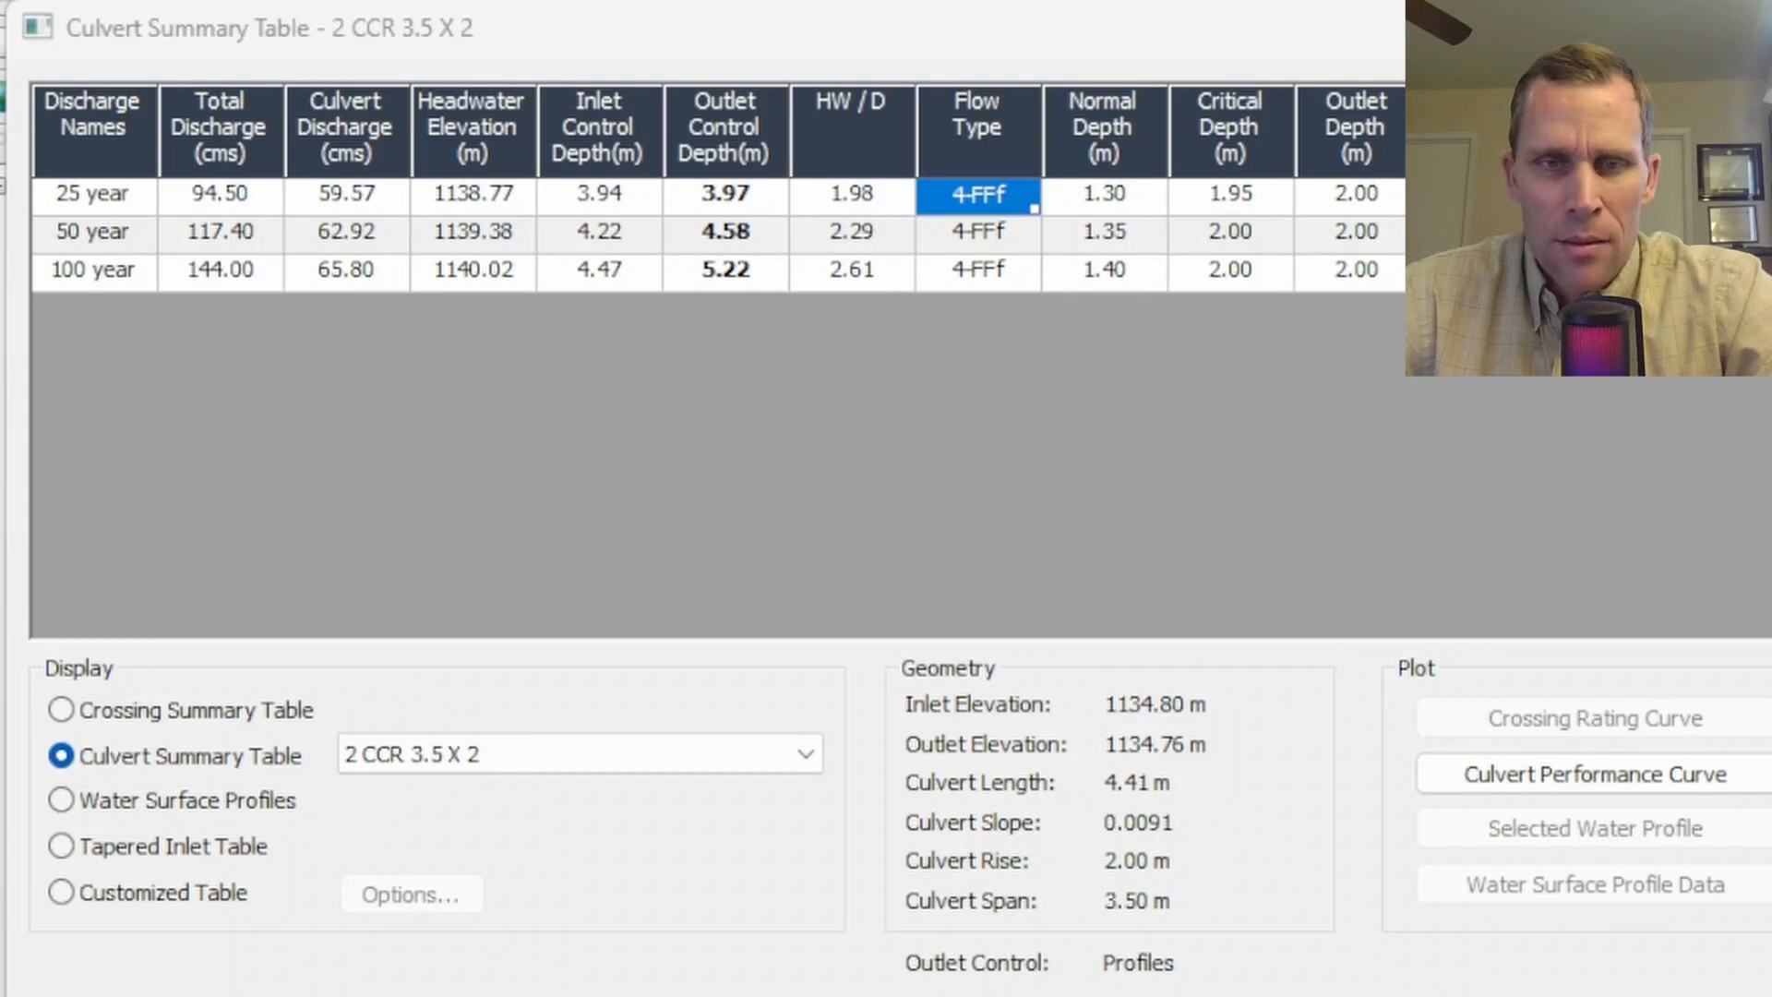
- Close the summary table, open the crossing data, and switch the discharge method to Minimum, Design, and Maximum
{"action": "left_click", "coordinate": [1758, 989]}
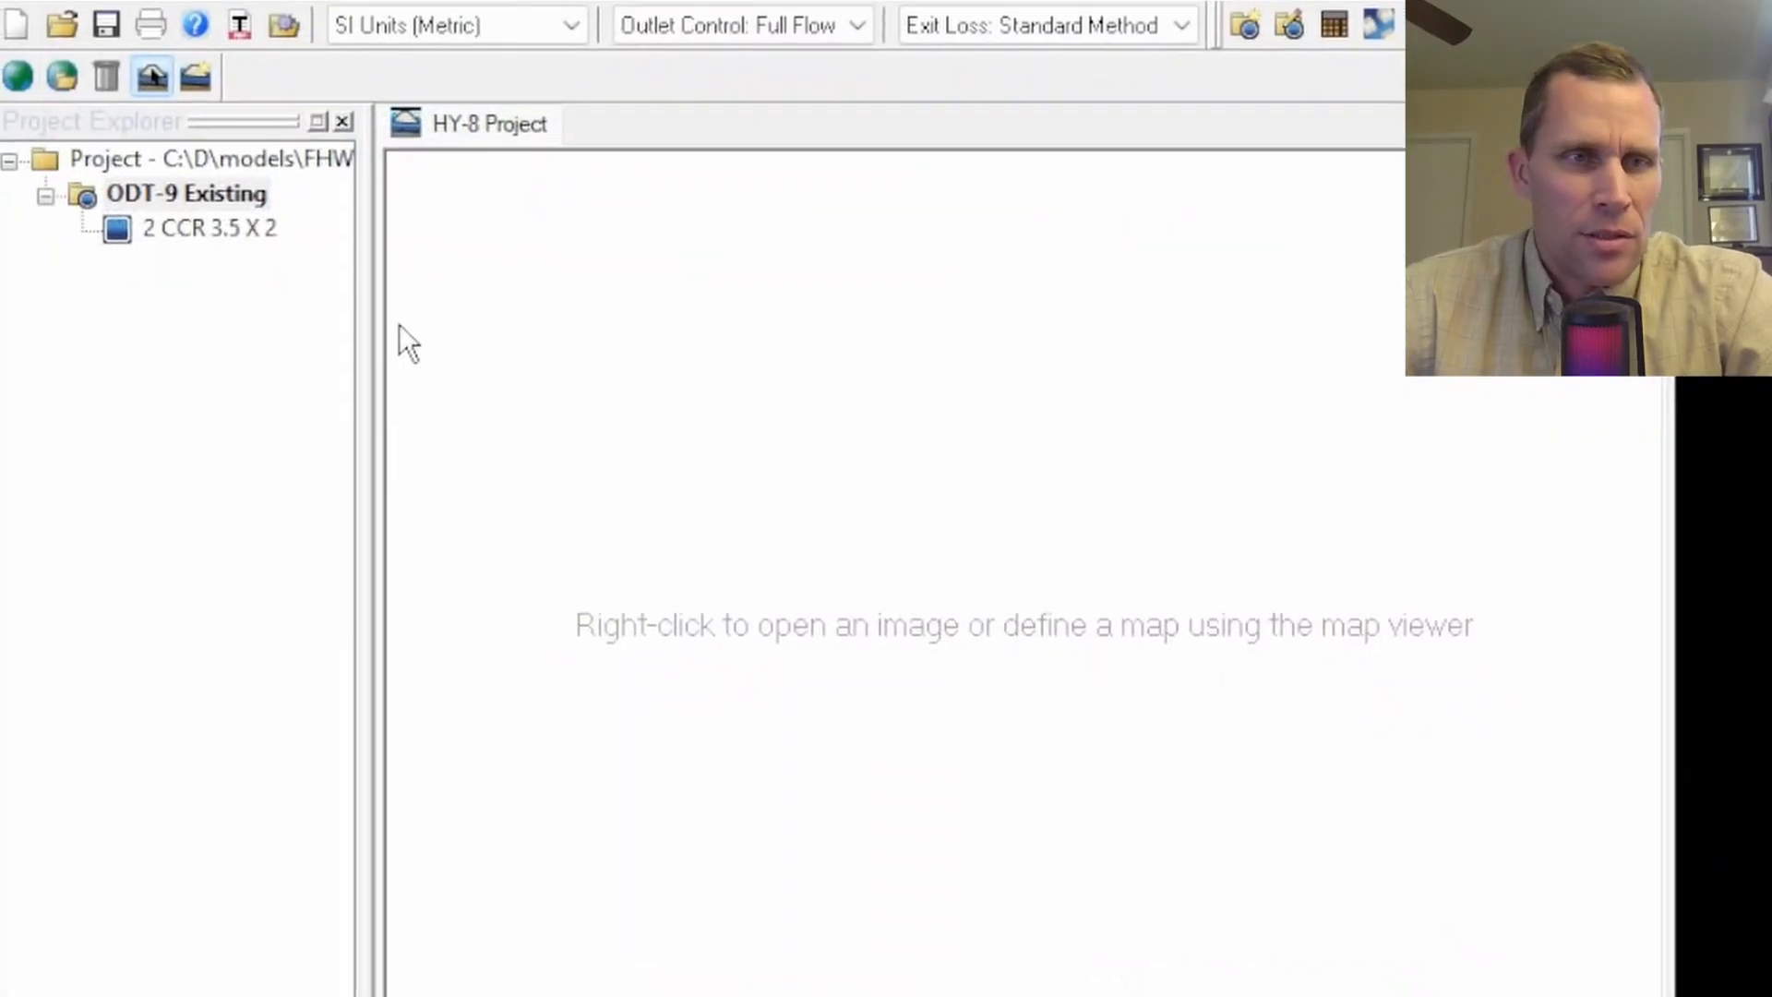
{"action": "left_click", "coordinate": [194, 232]}
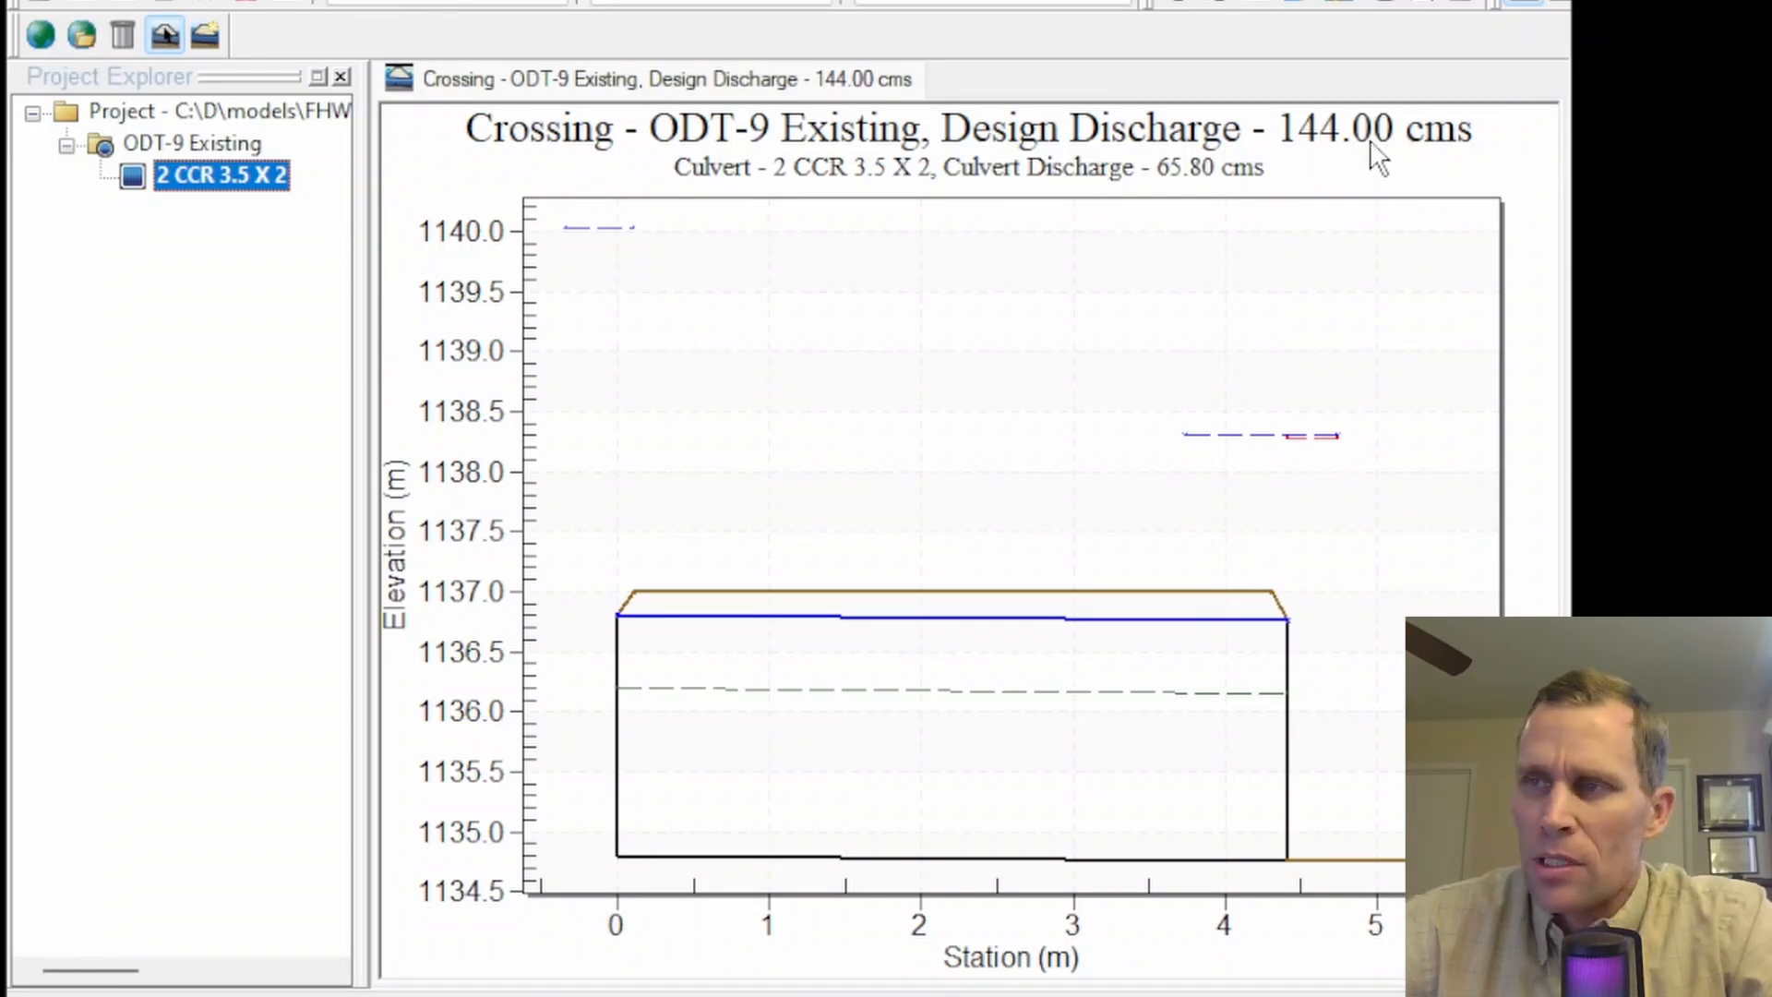
{"action": "right_click", "coordinate": [169, 172]}
{"action": "left_click", "coordinate": [226, 190]}
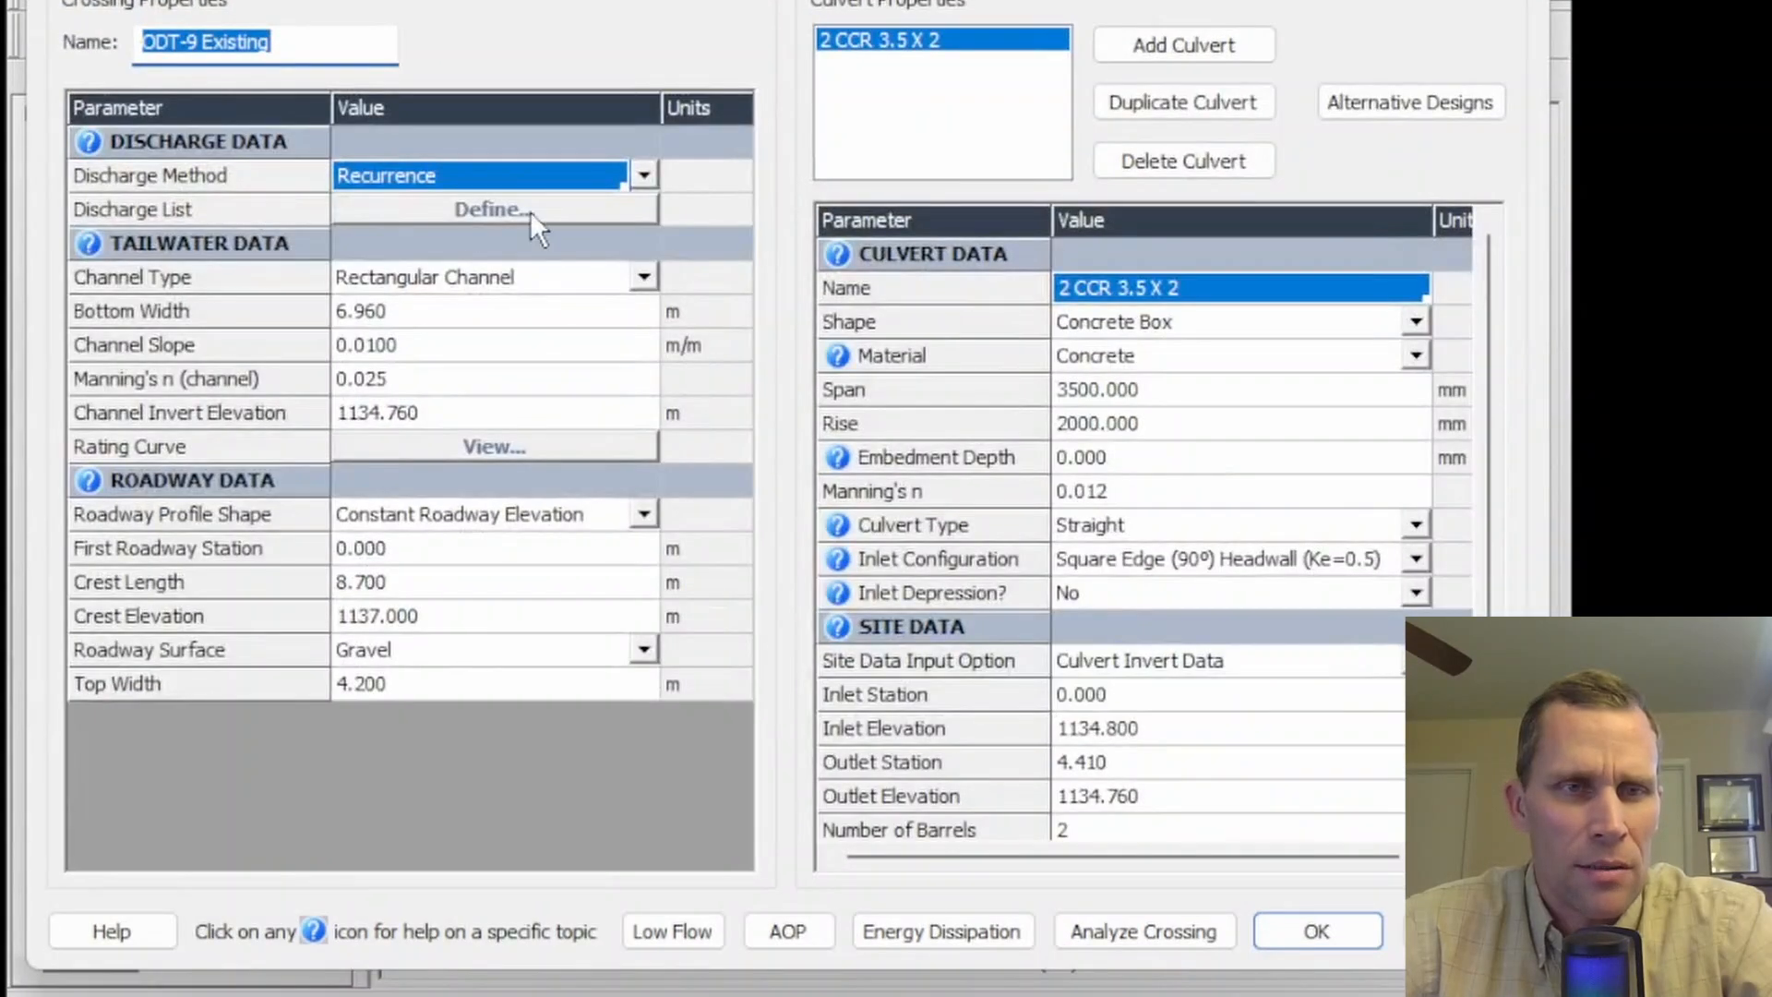
{"action": "left_click", "coordinate": [643, 175]}
{"action": "left_click", "coordinate": [584, 211]}
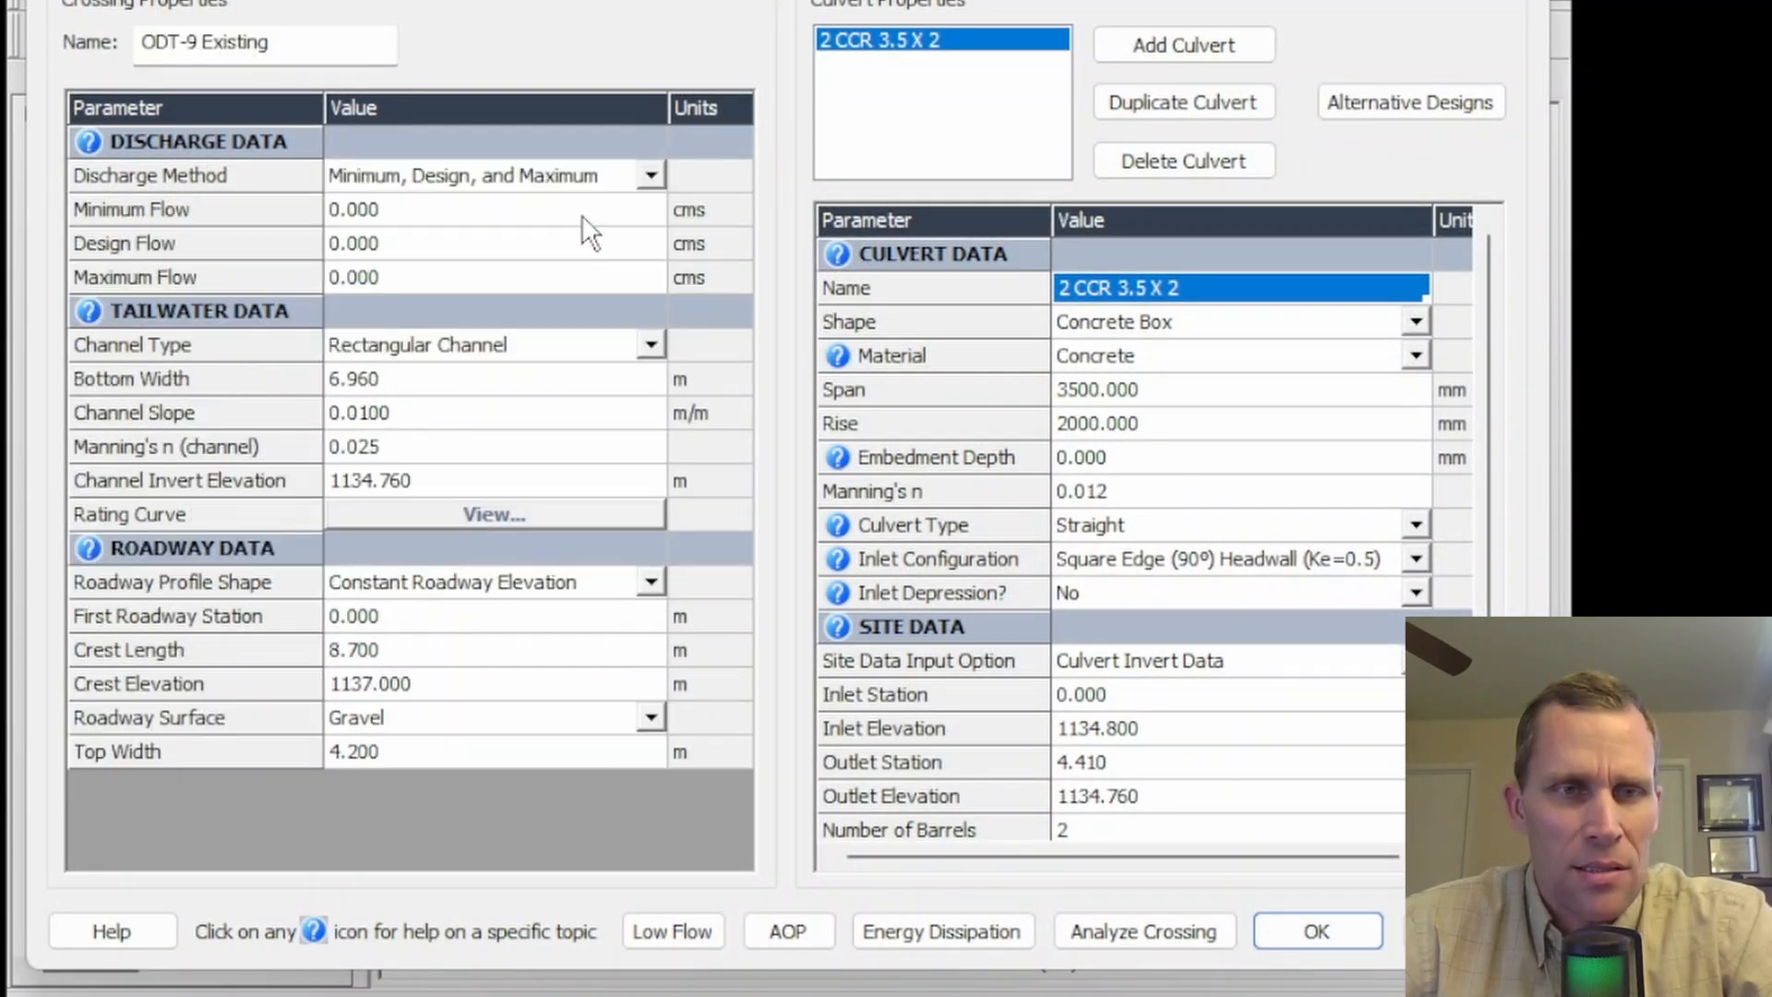
- Set the design flow to 117.4, minimum flow to 94.5 and maximum flow to 144 cms, then analyze the crossing
{"action": "left_click", "coordinate": [494, 246]}
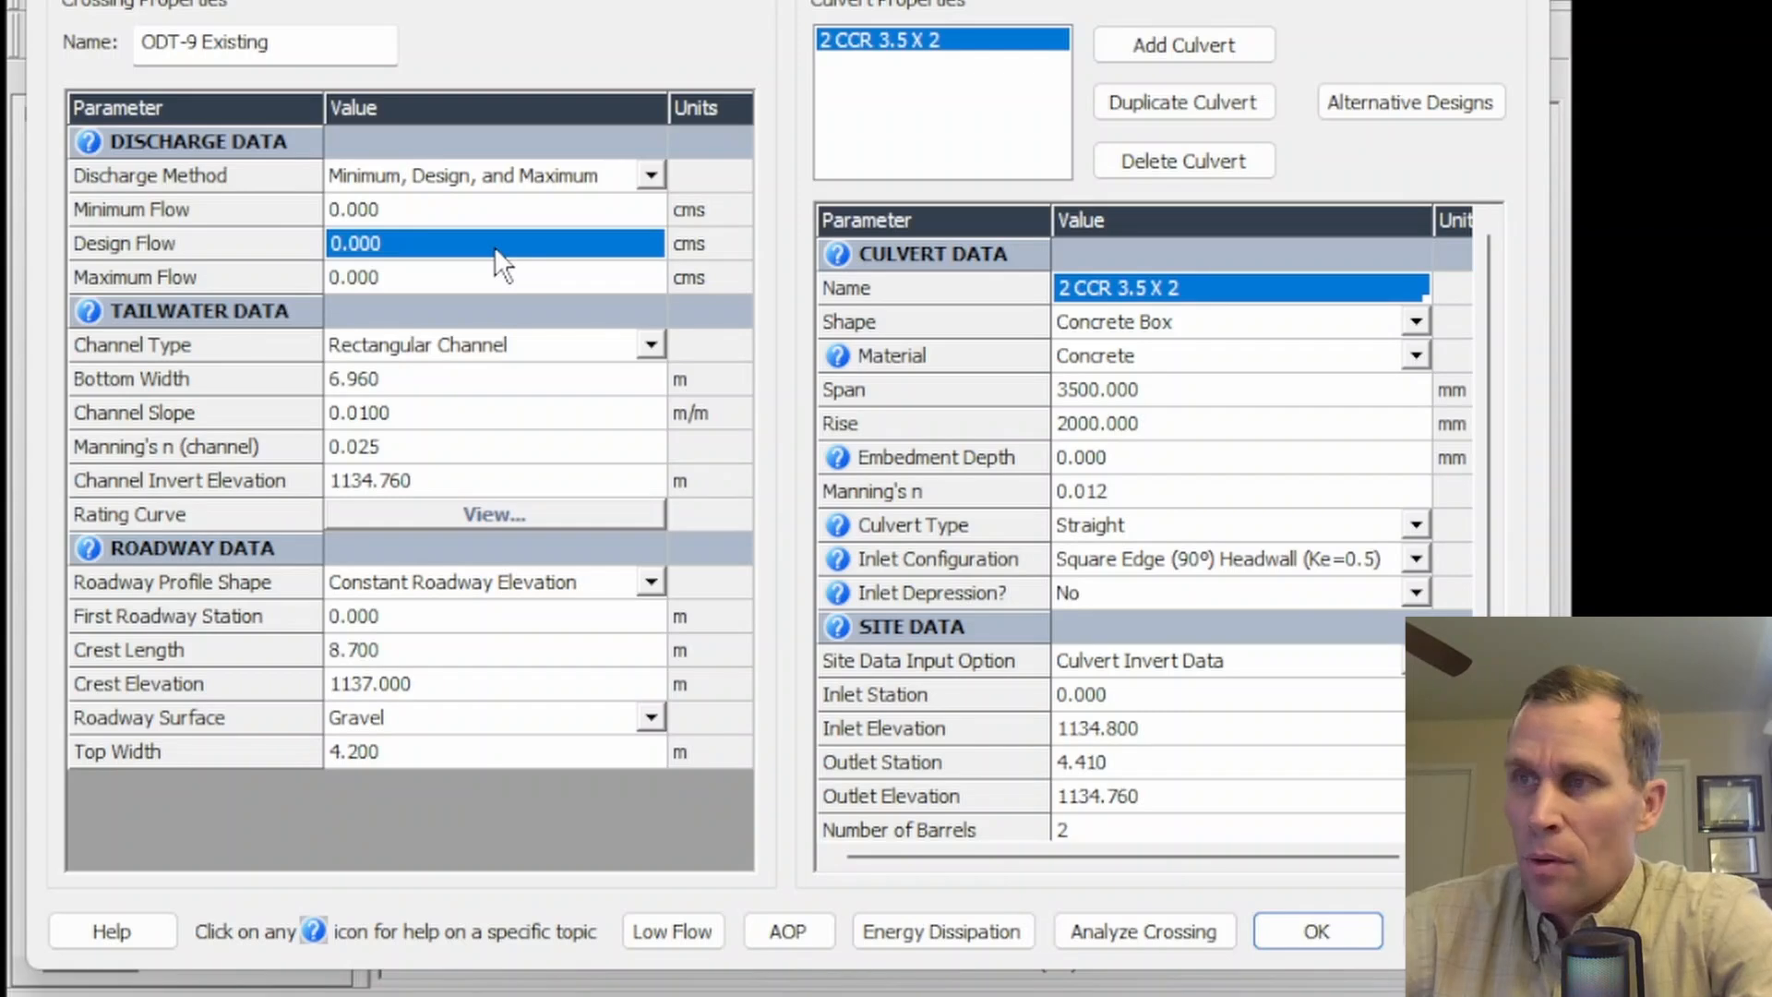
{"action": "type", "text": "117.4"}
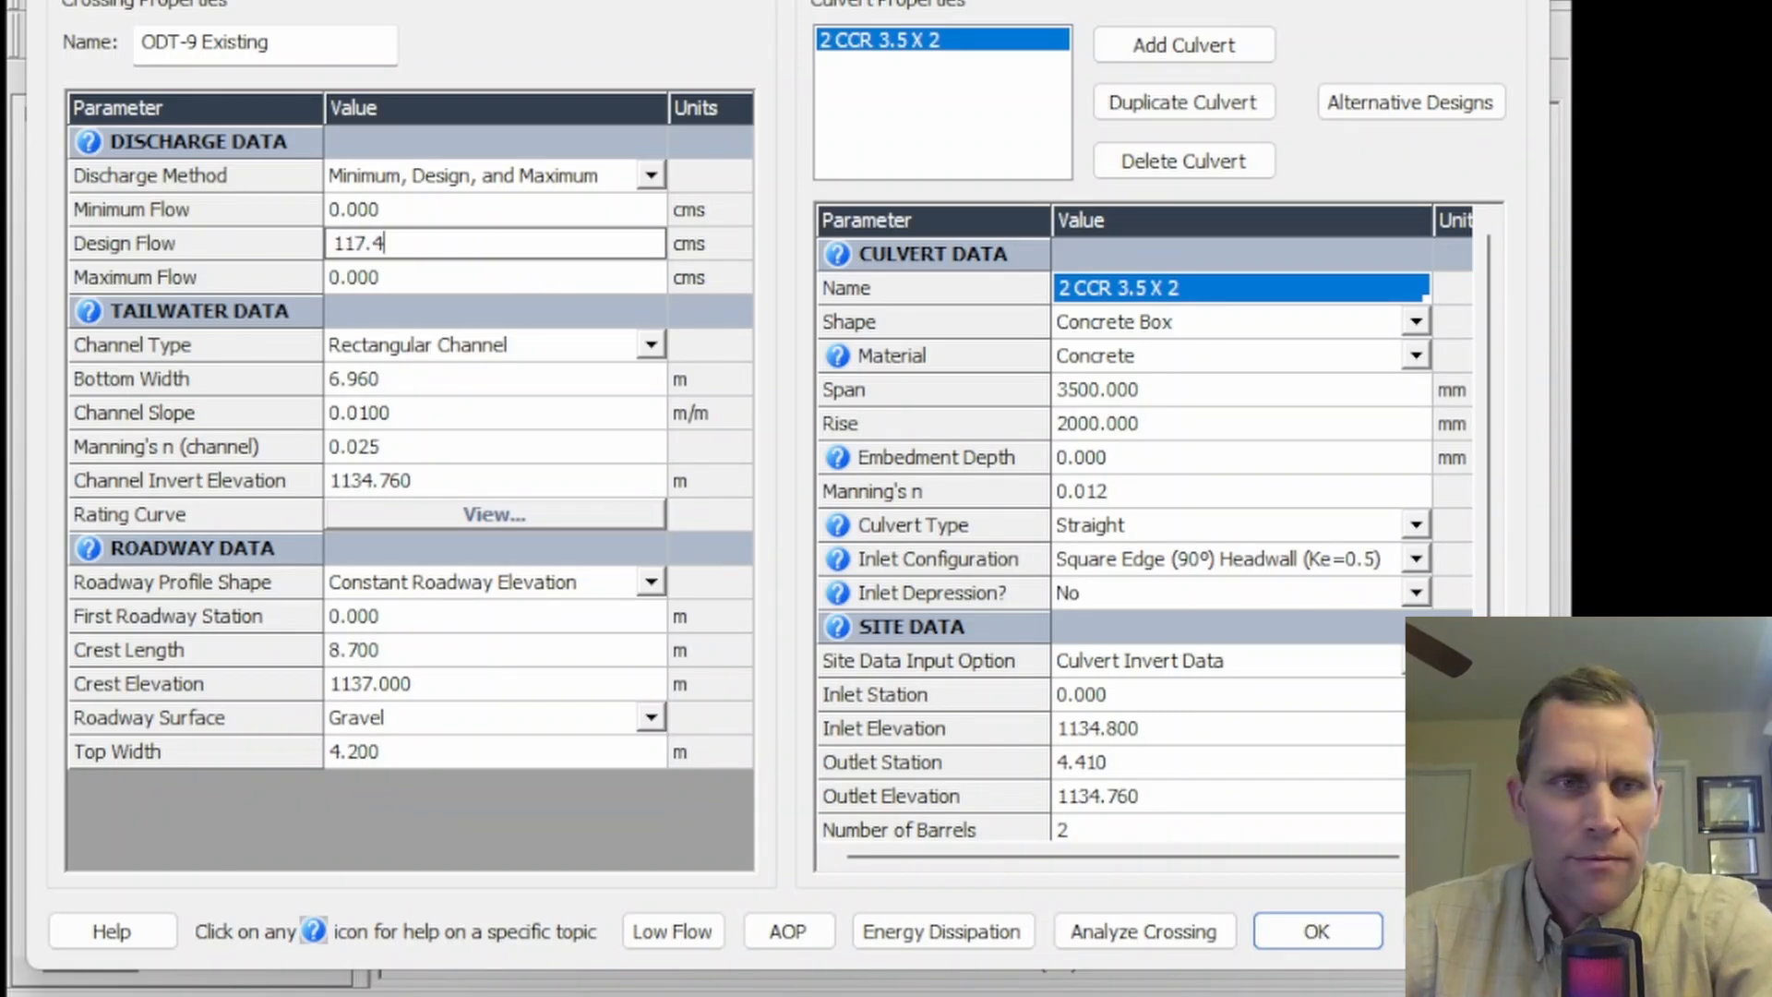
{"action": "left_click", "coordinate": [607, 218]}
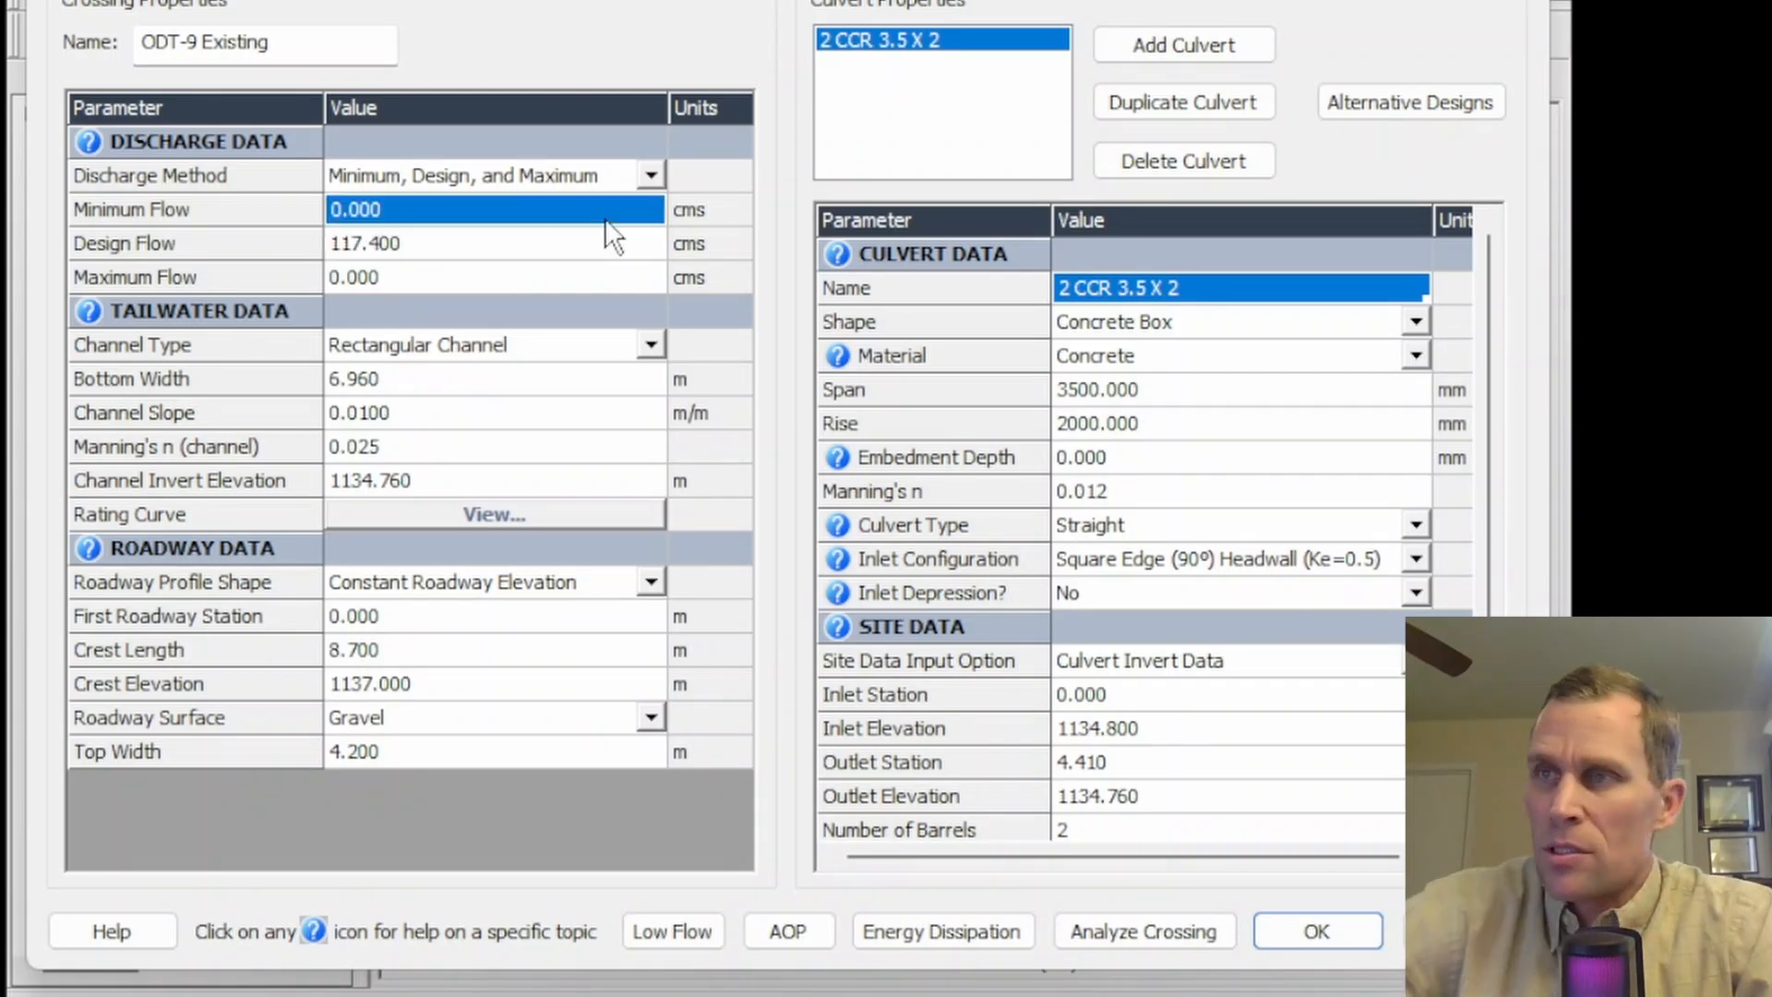
{"action": "type", "text": "94"}
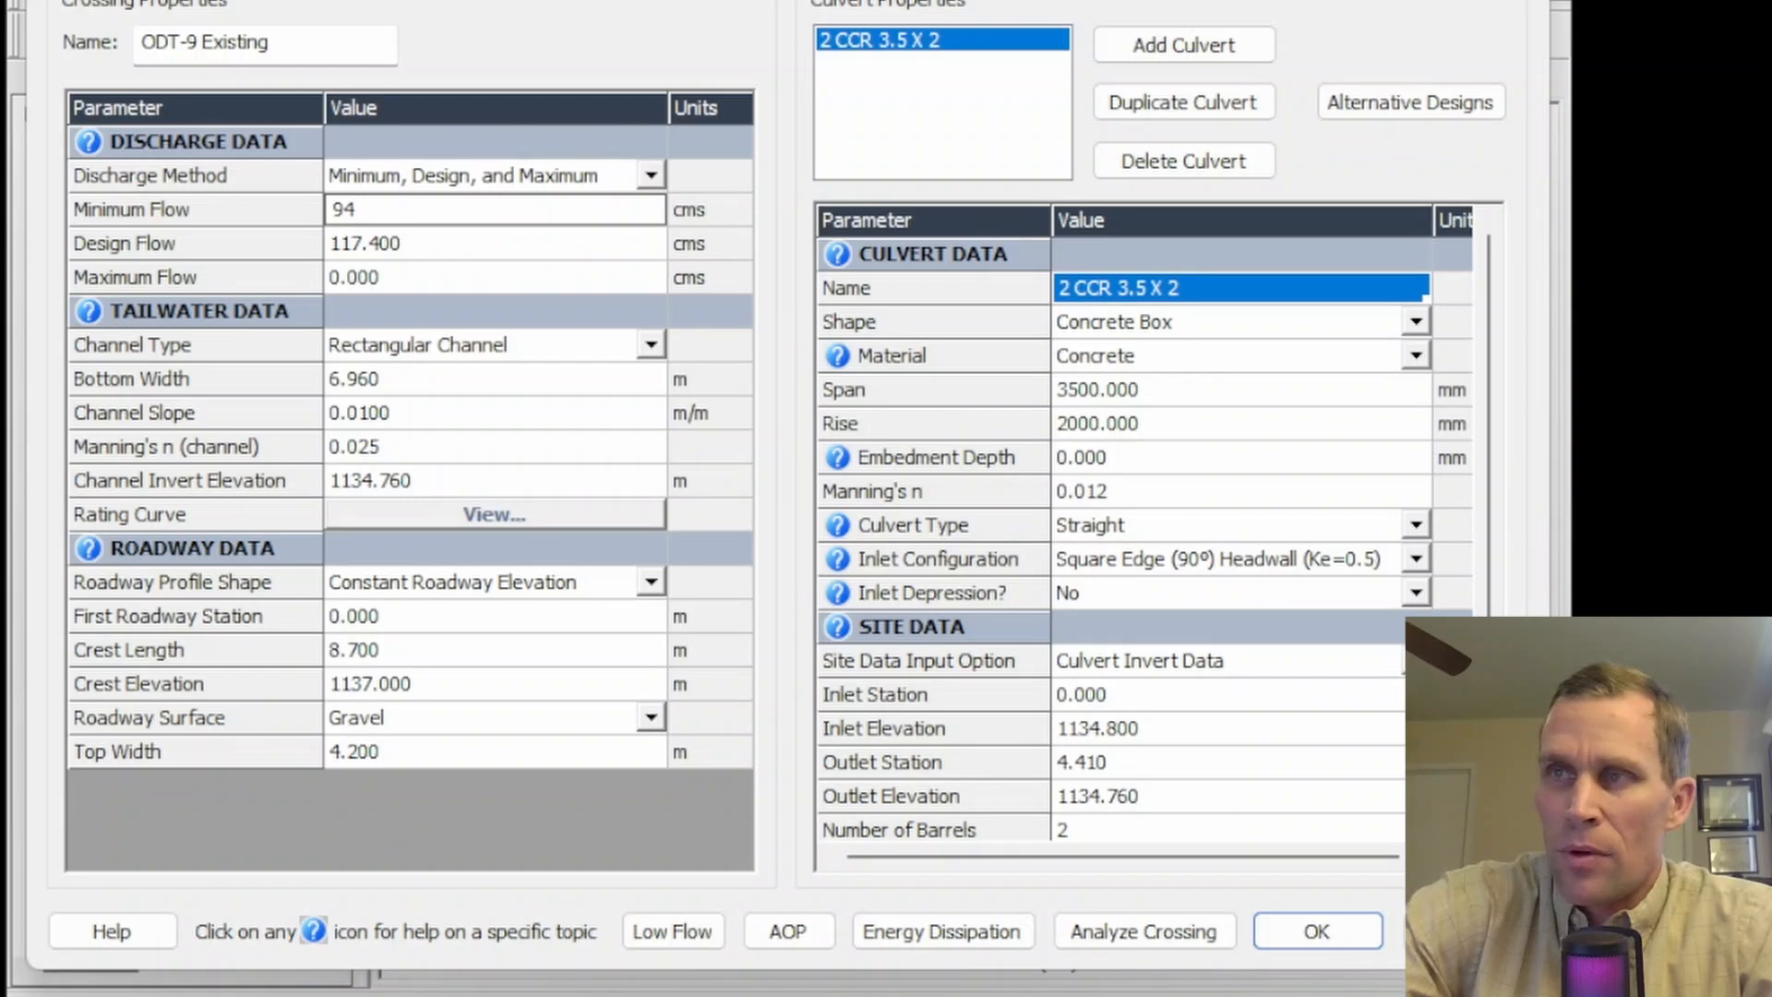
{"action": "type", "text": ".5"}
{"action": "key", "text": "Return"}
{"action": "key", "text": "Return"}
{"action": "type", "text": "144"}
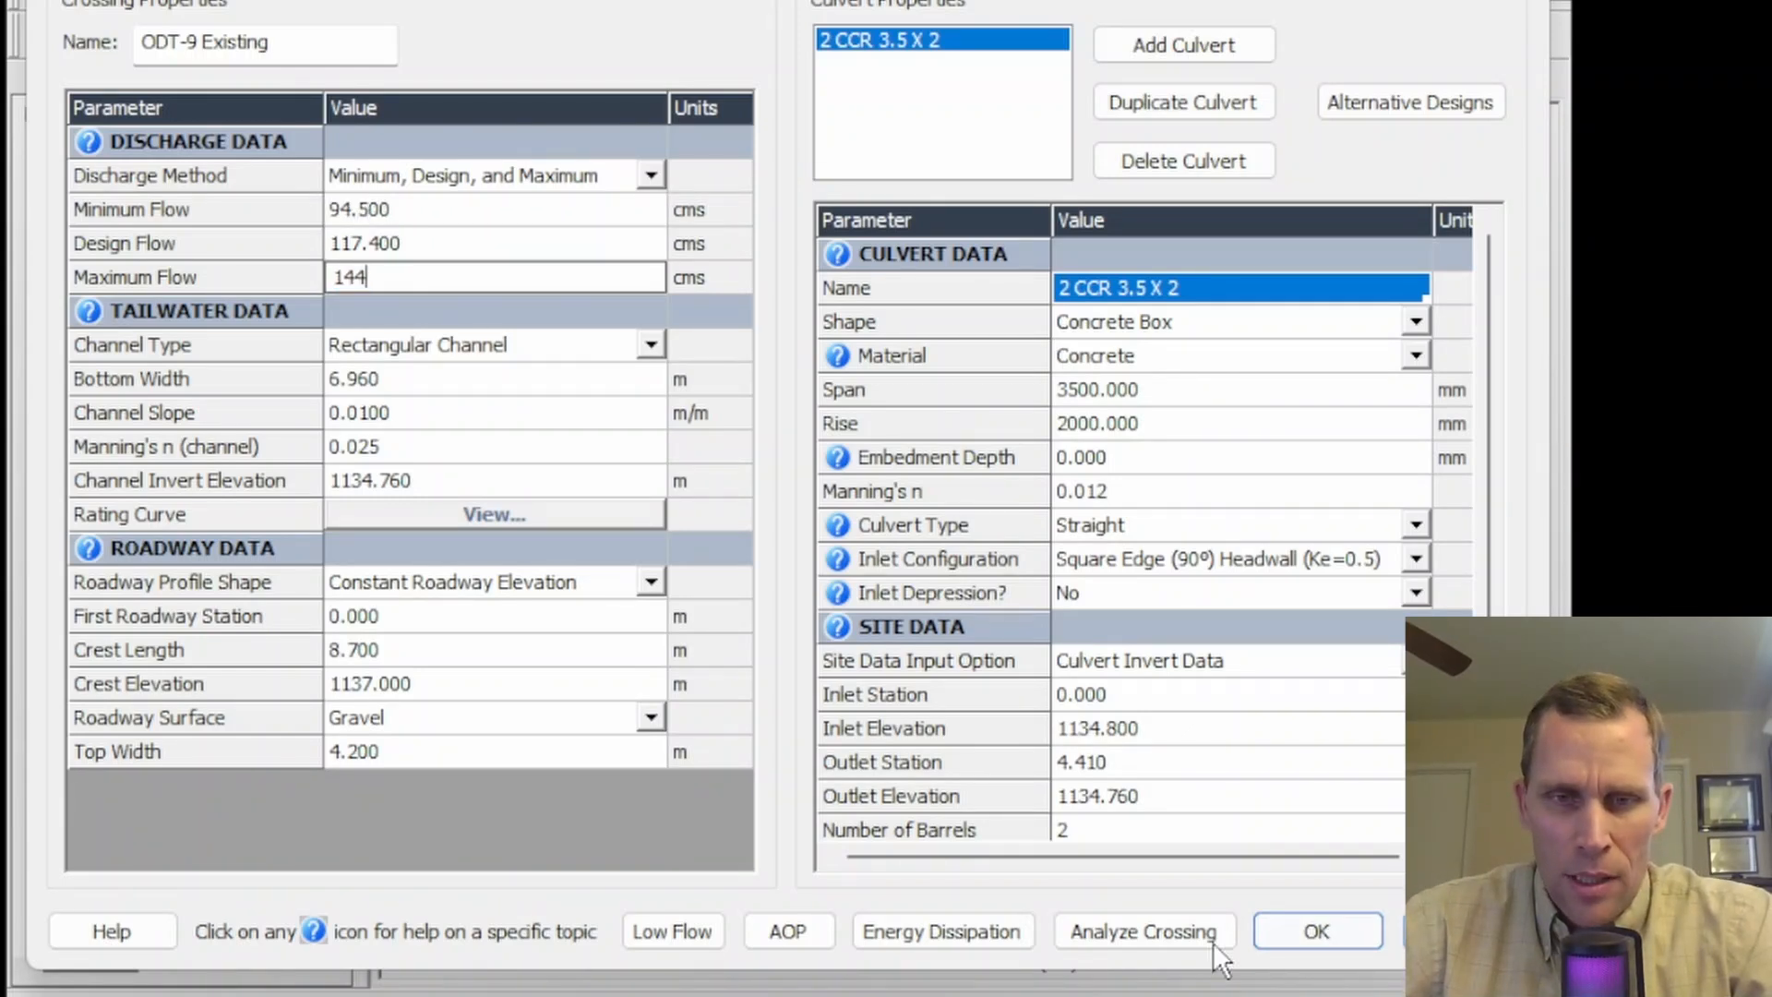
{"action": "left_click", "coordinate": [1175, 925]}
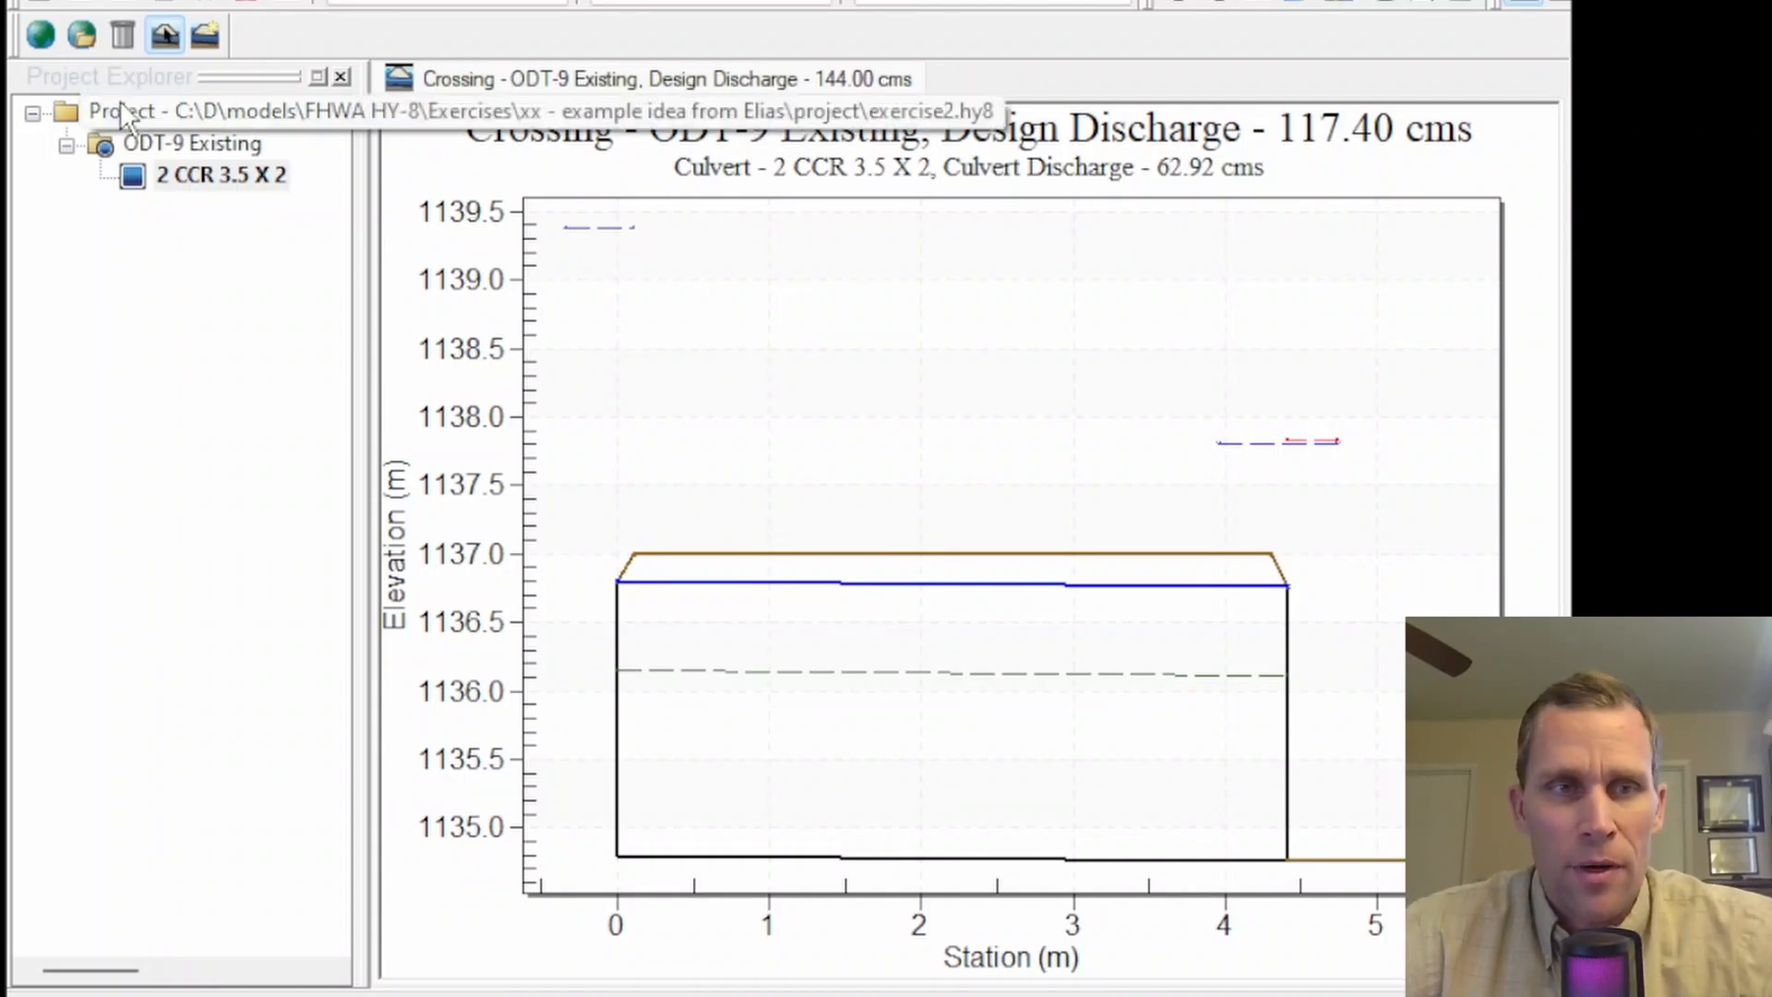
- Duplicate the ODT-9 Existing crossing in the project tree
{"action": "right_click", "coordinate": [189, 177]}
{"action": "left_click", "coordinate": [246, 193]}
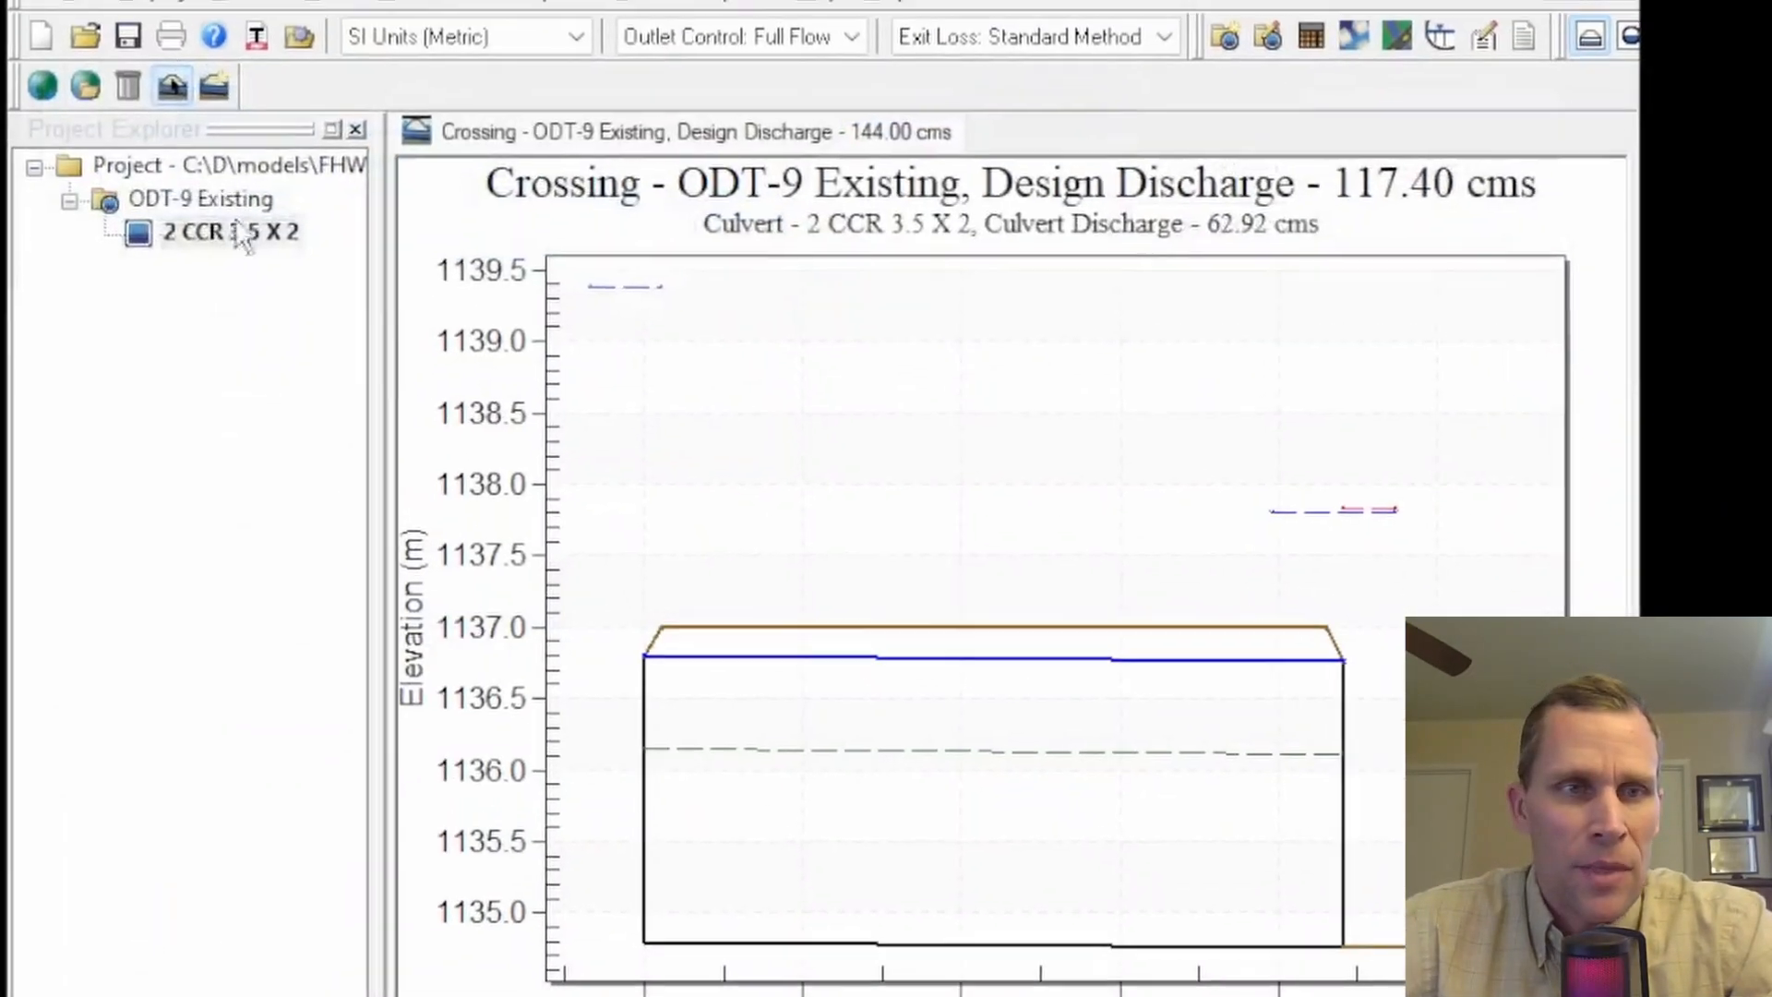
{"action": "left_click", "coordinate": [184, 198]}
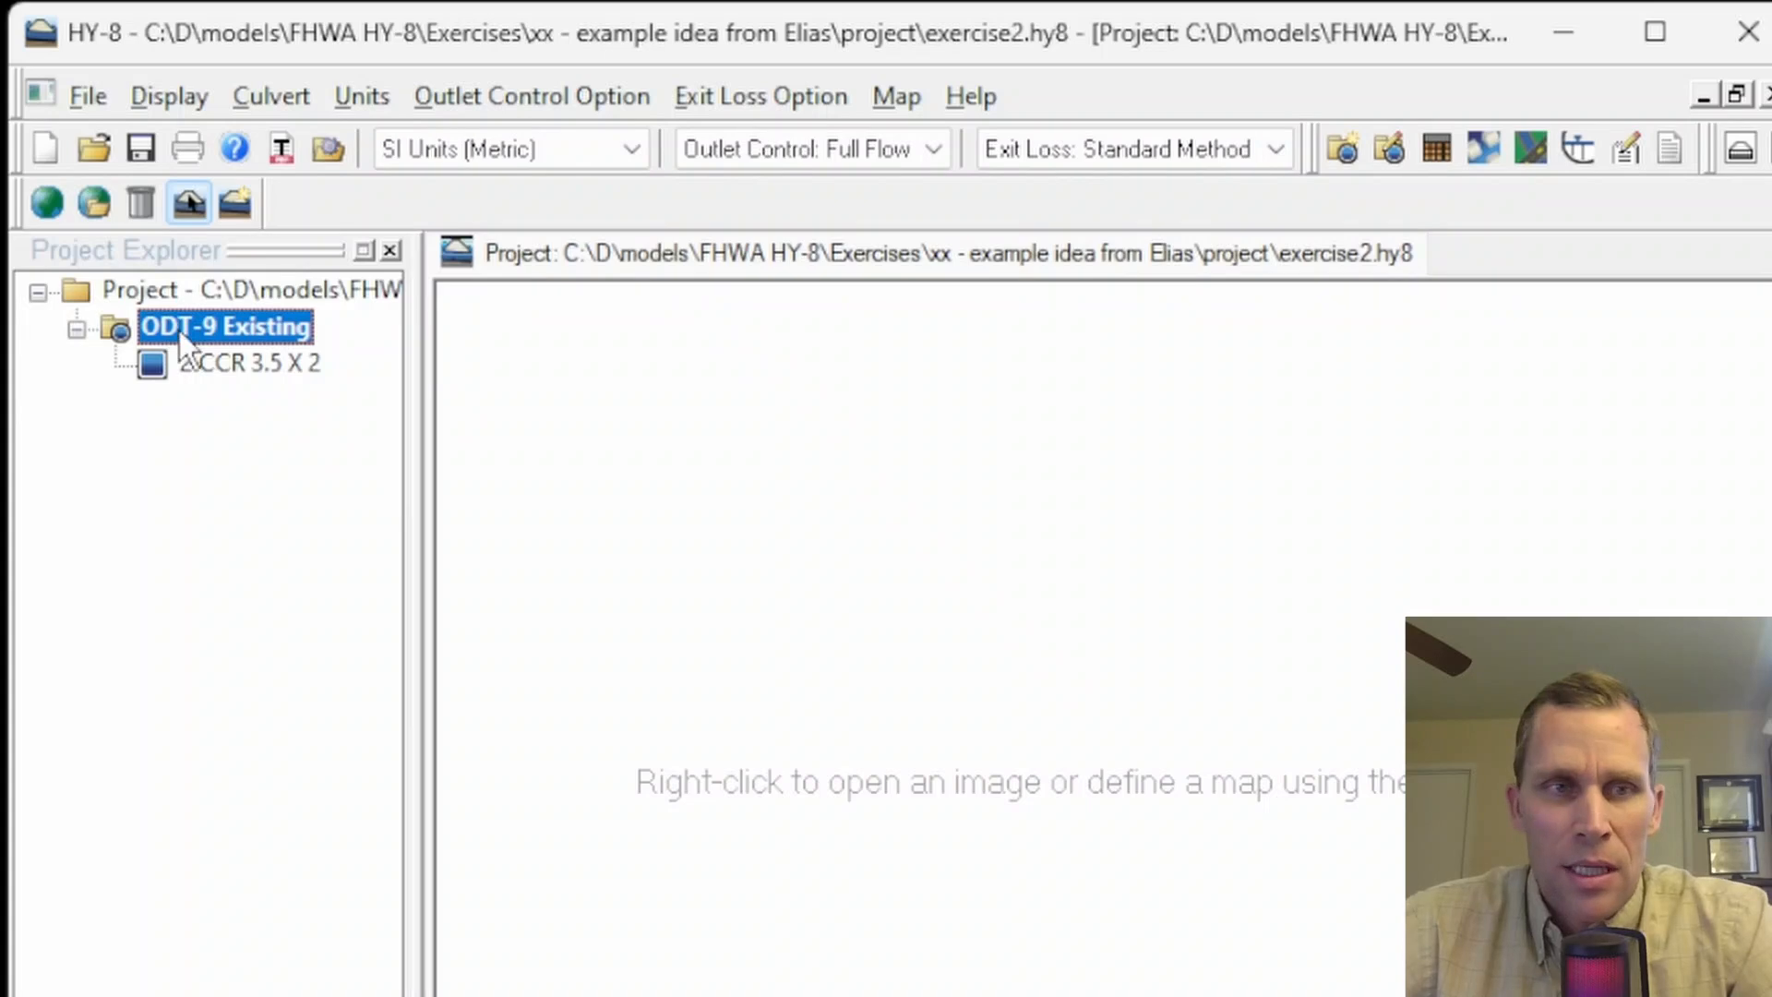
{"action": "right_click", "coordinate": [181, 330]}
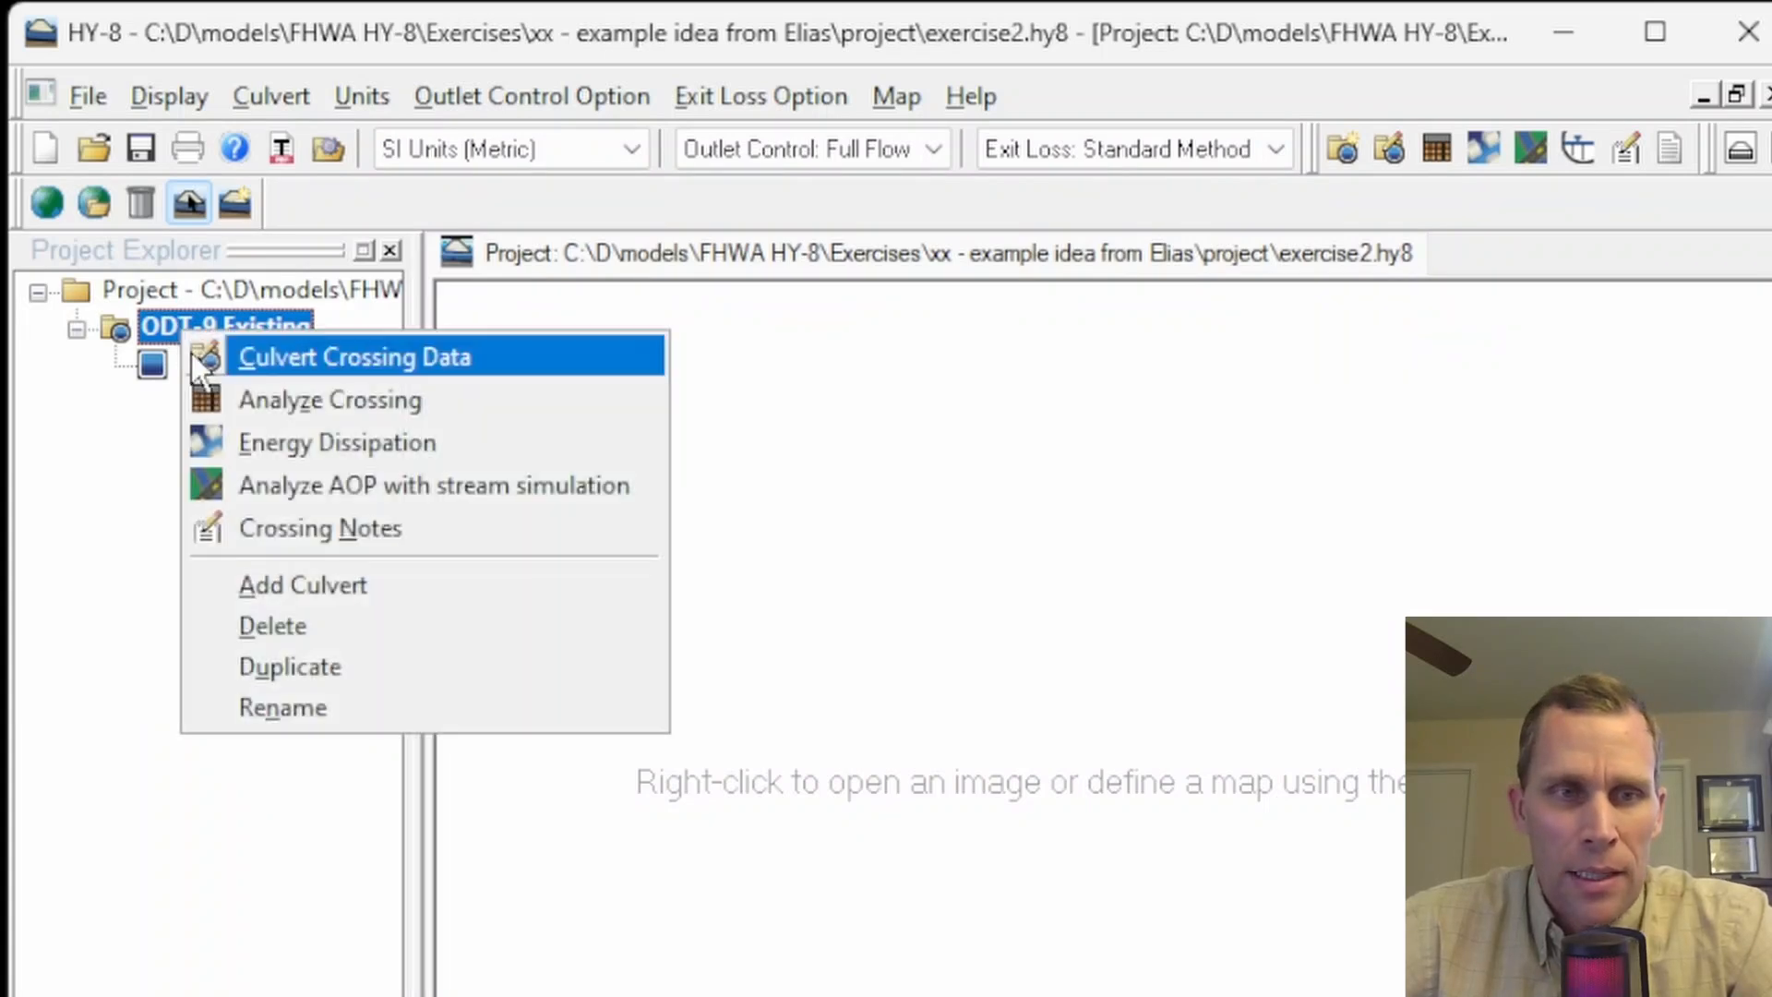
{"action": "left_click", "coordinate": [255, 667]}
- Rename the duplicated crossing to ODT-9 Proposed
{"action": "right_click", "coordinate": [247, 401]}
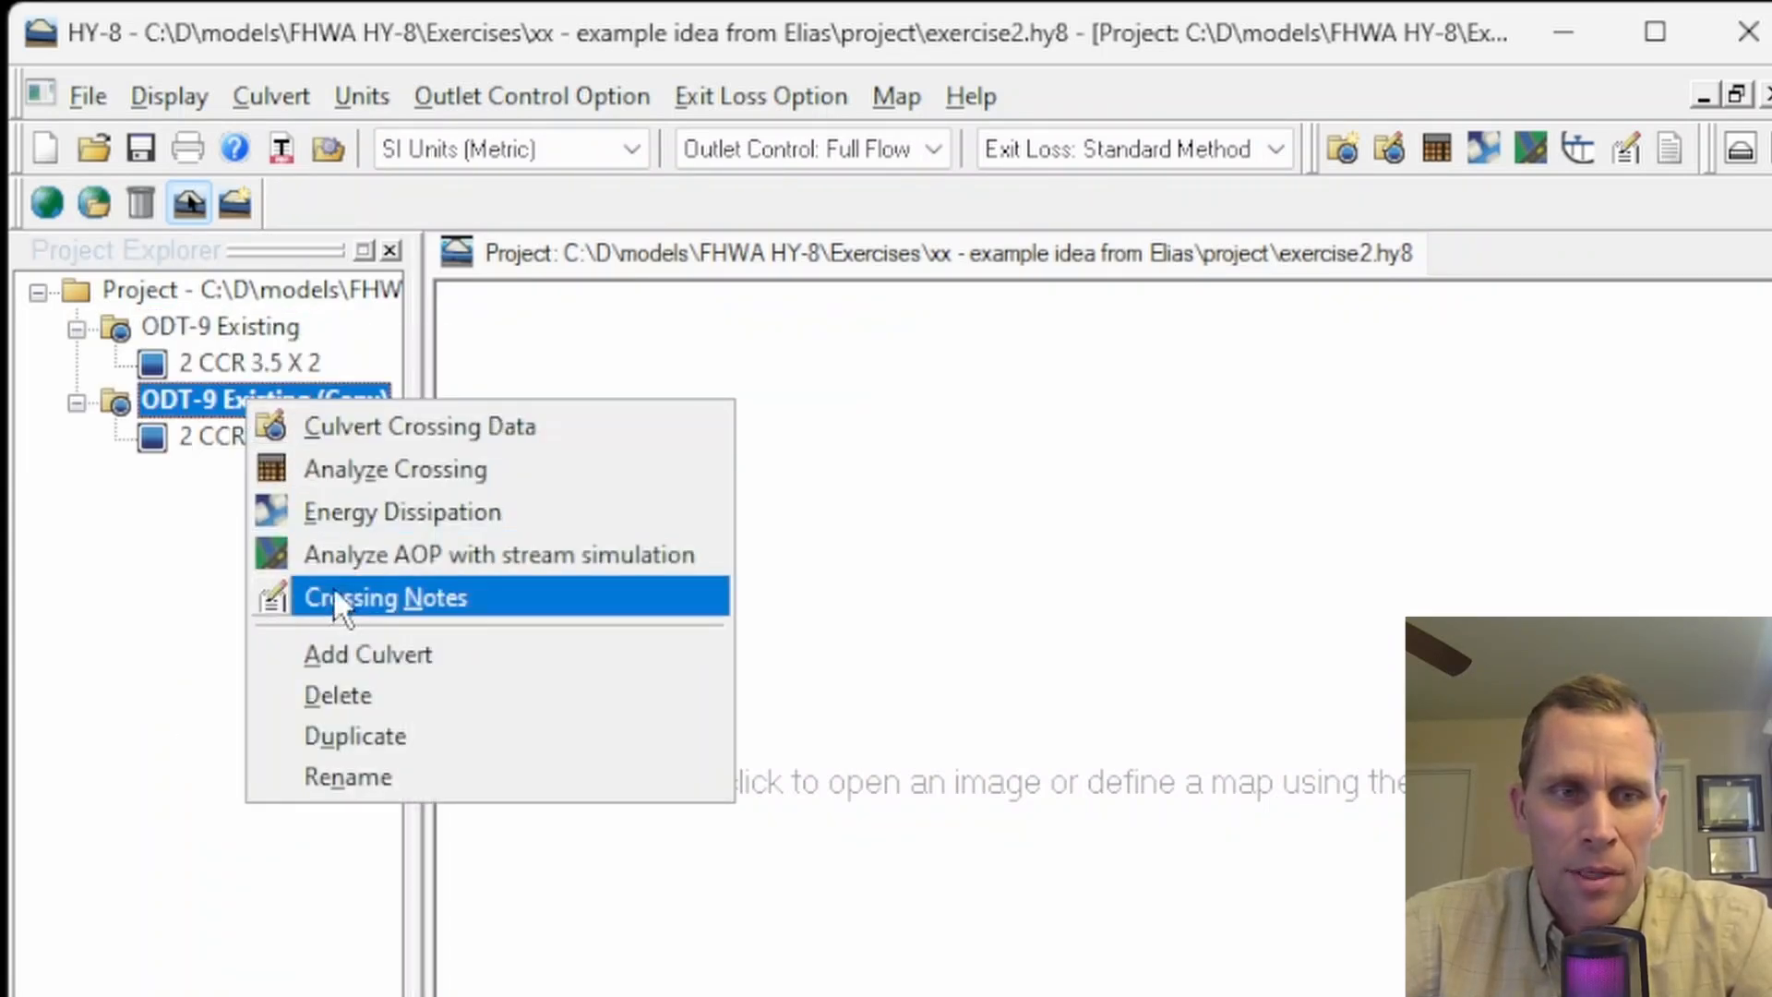
{"action": "left_click", "coordinate": [364, 773]}
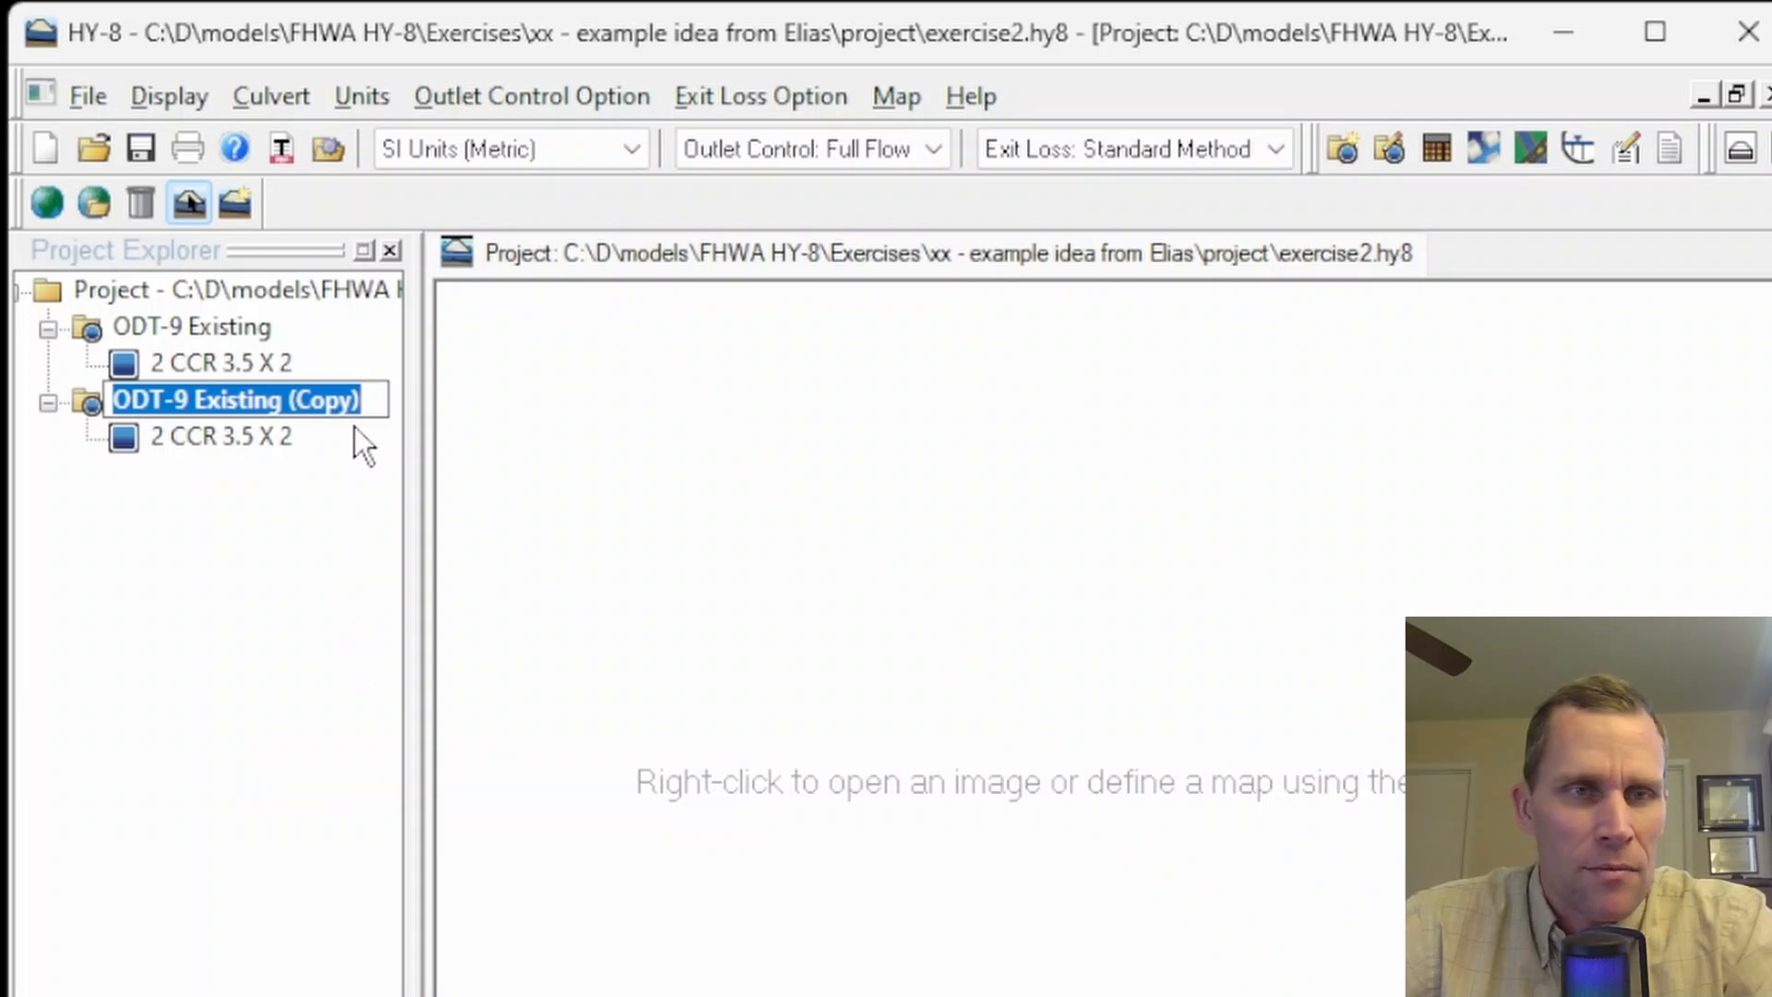
{"action": "key", "text": "End"}
{"action": "key", "text": "BackSpace"}
{"action": "key", "text": "BackSpace"}
{"action": "key", "text": "BackSpace"}
{"action": "key", "text": "BackSpace"}
{"action": "key", "text": "BackSpace"}
{"action": "key", "text": "BackSpace"}
{"action": "key", "text": "BackSpace"}
{"action": "key", "text": "BackSpace"}
{"action": "key", "text": "BackSpace"}
{"action": "key", "text": "BackSpace"}
{"action": "key", "text": "BackSpace"}
{"action": "key", "text": "BackSpace"}
{"action": "key", "text": "BackSpace"}
{"action": "key", "text": "BackSpace"}
{"action": "key", "text": "BackSpace"}
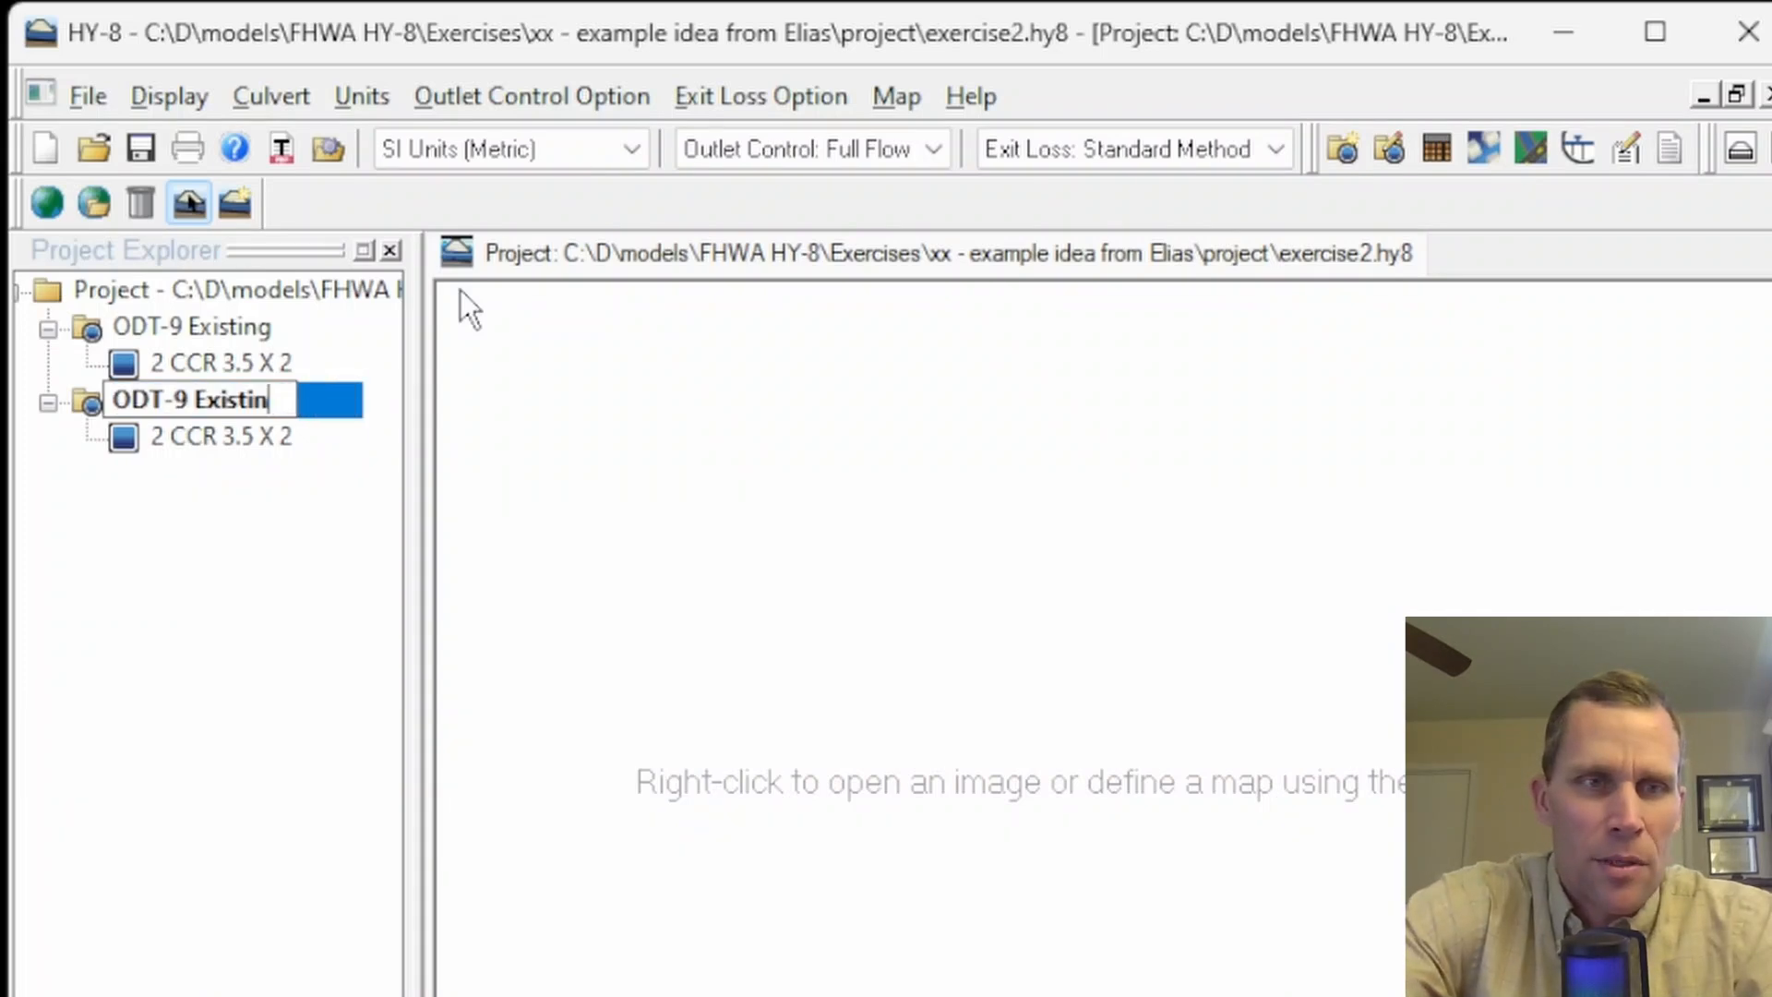
{"action": "type", "text": "Propsoe"}
{"action": "key", "text": "BackSpace"}
{"action": "key", "text": "BackSpace"}
{"action": "type", "text": "osed"}
{"action": "key", "text": "Return"}
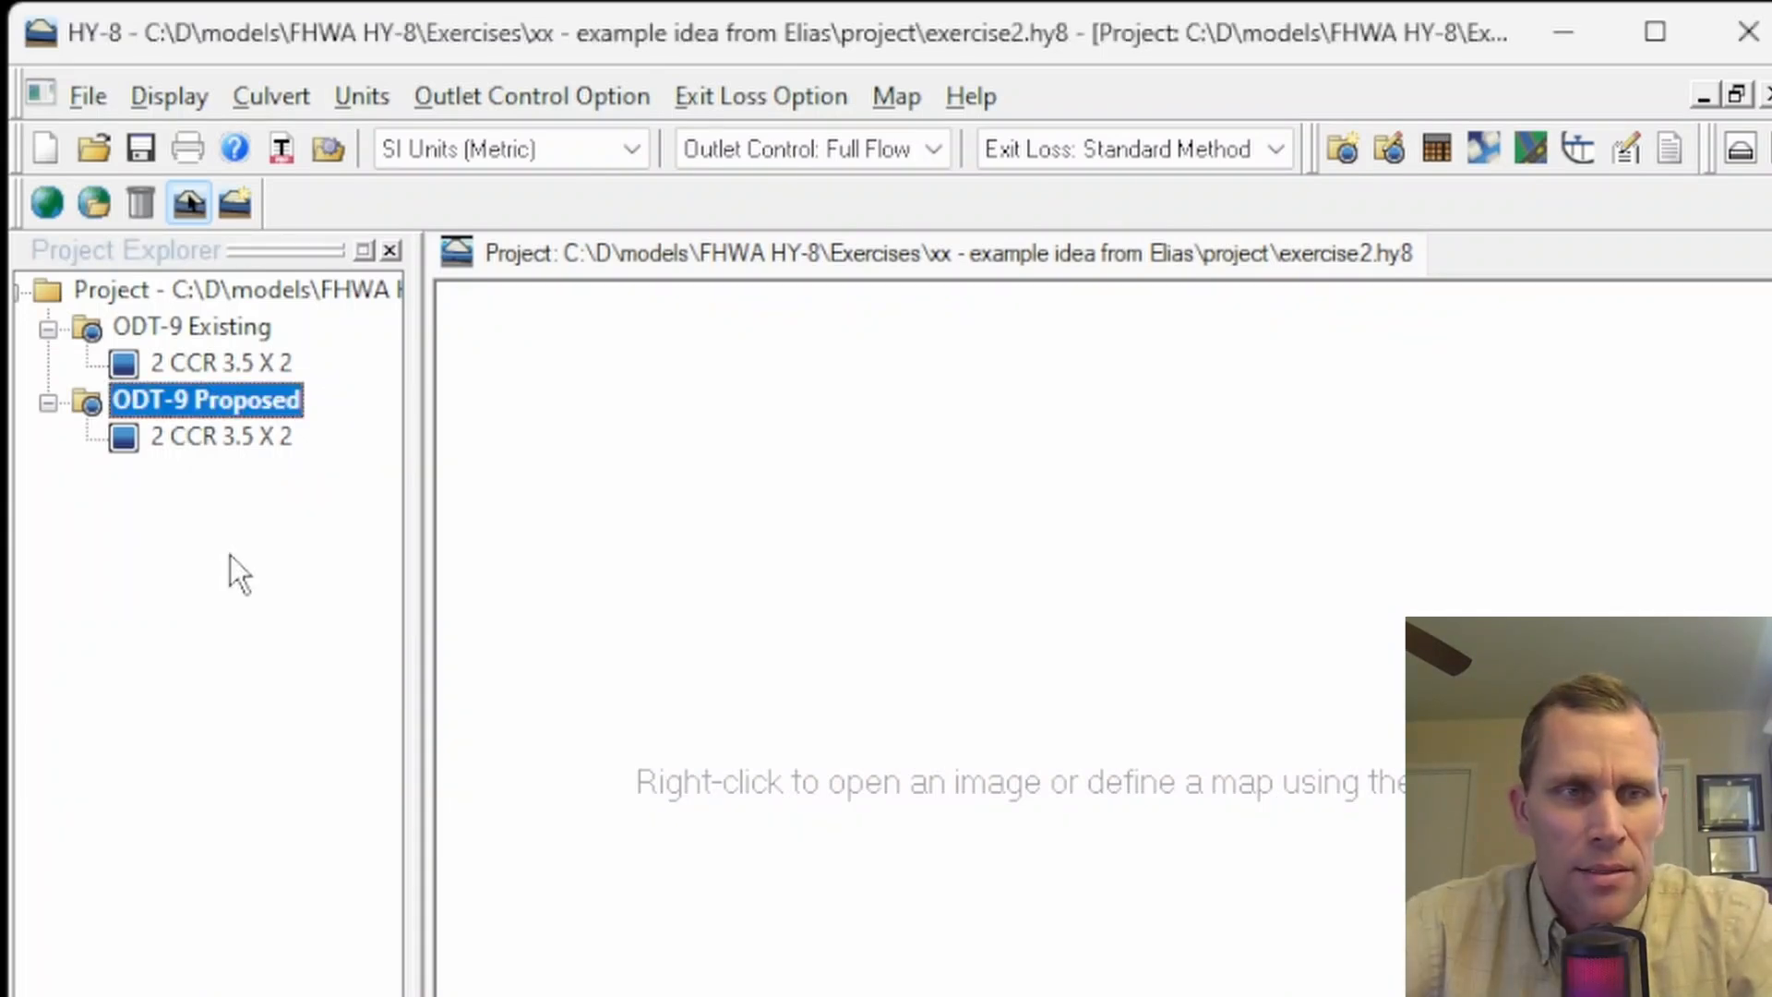
- Rename the proposed crossing's culvert to 3 CCR 5 X 4
{"action": "right_click", "coordinate": [219, 447]}
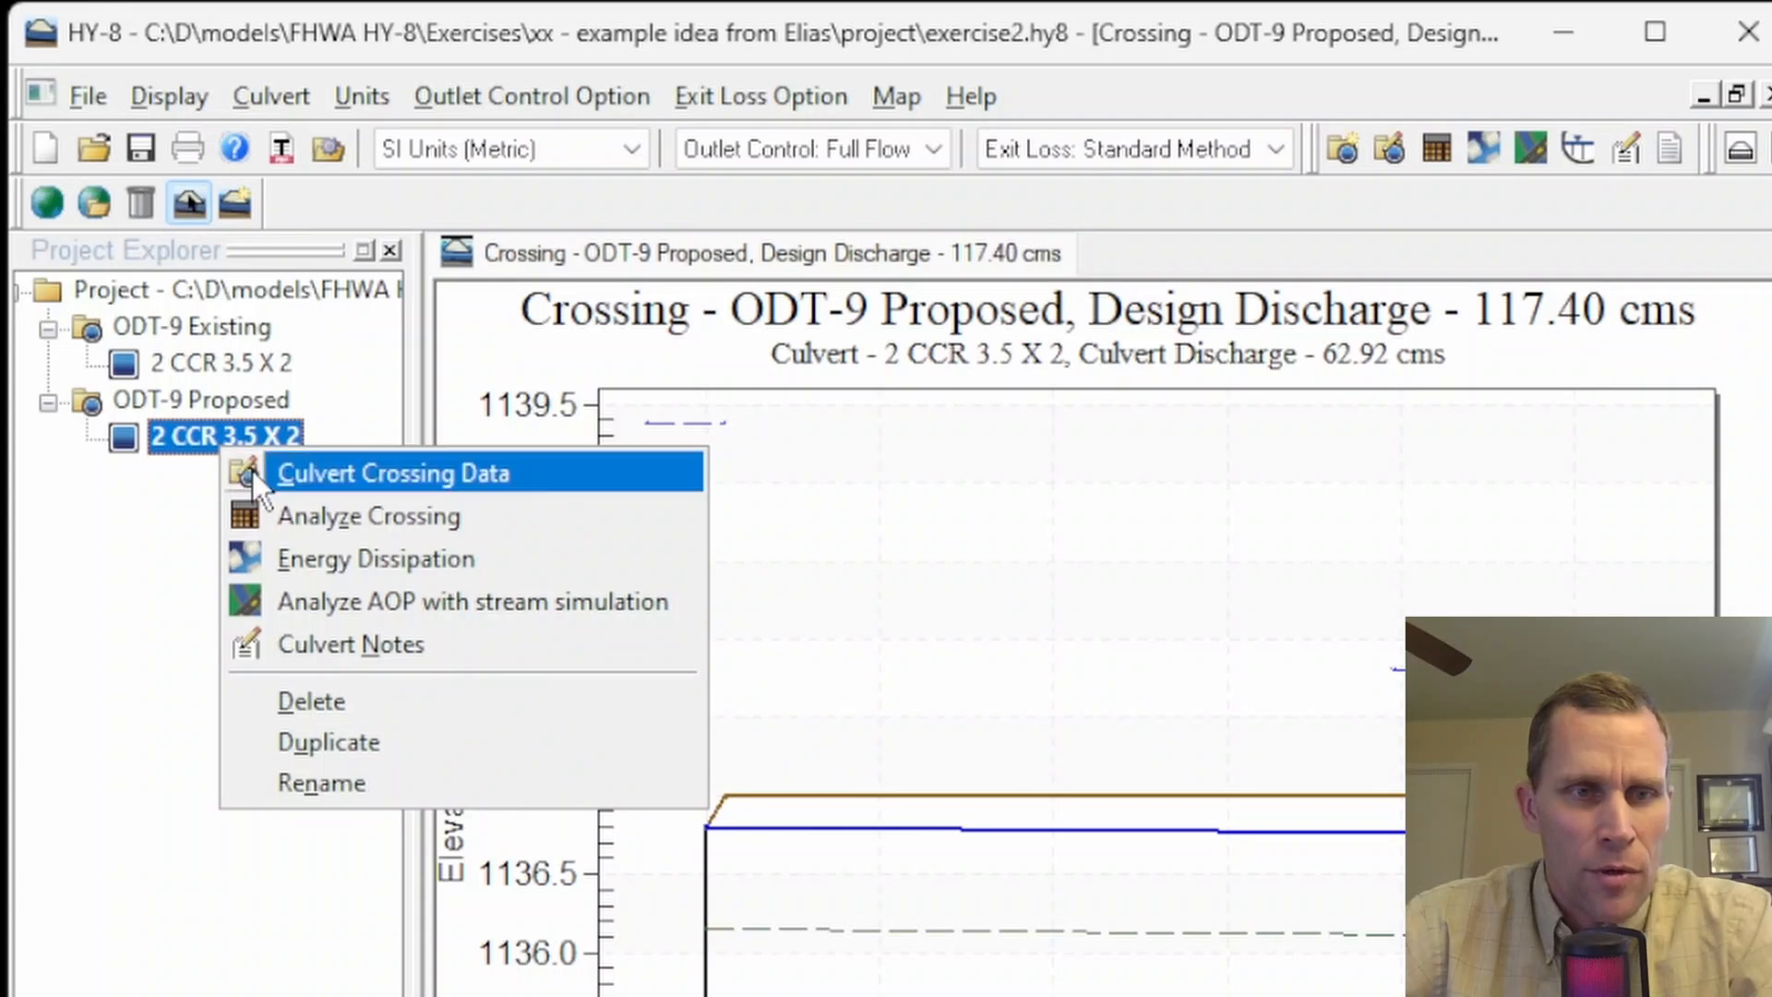
{"action": "left_click", "coordinate": [309, 785]}
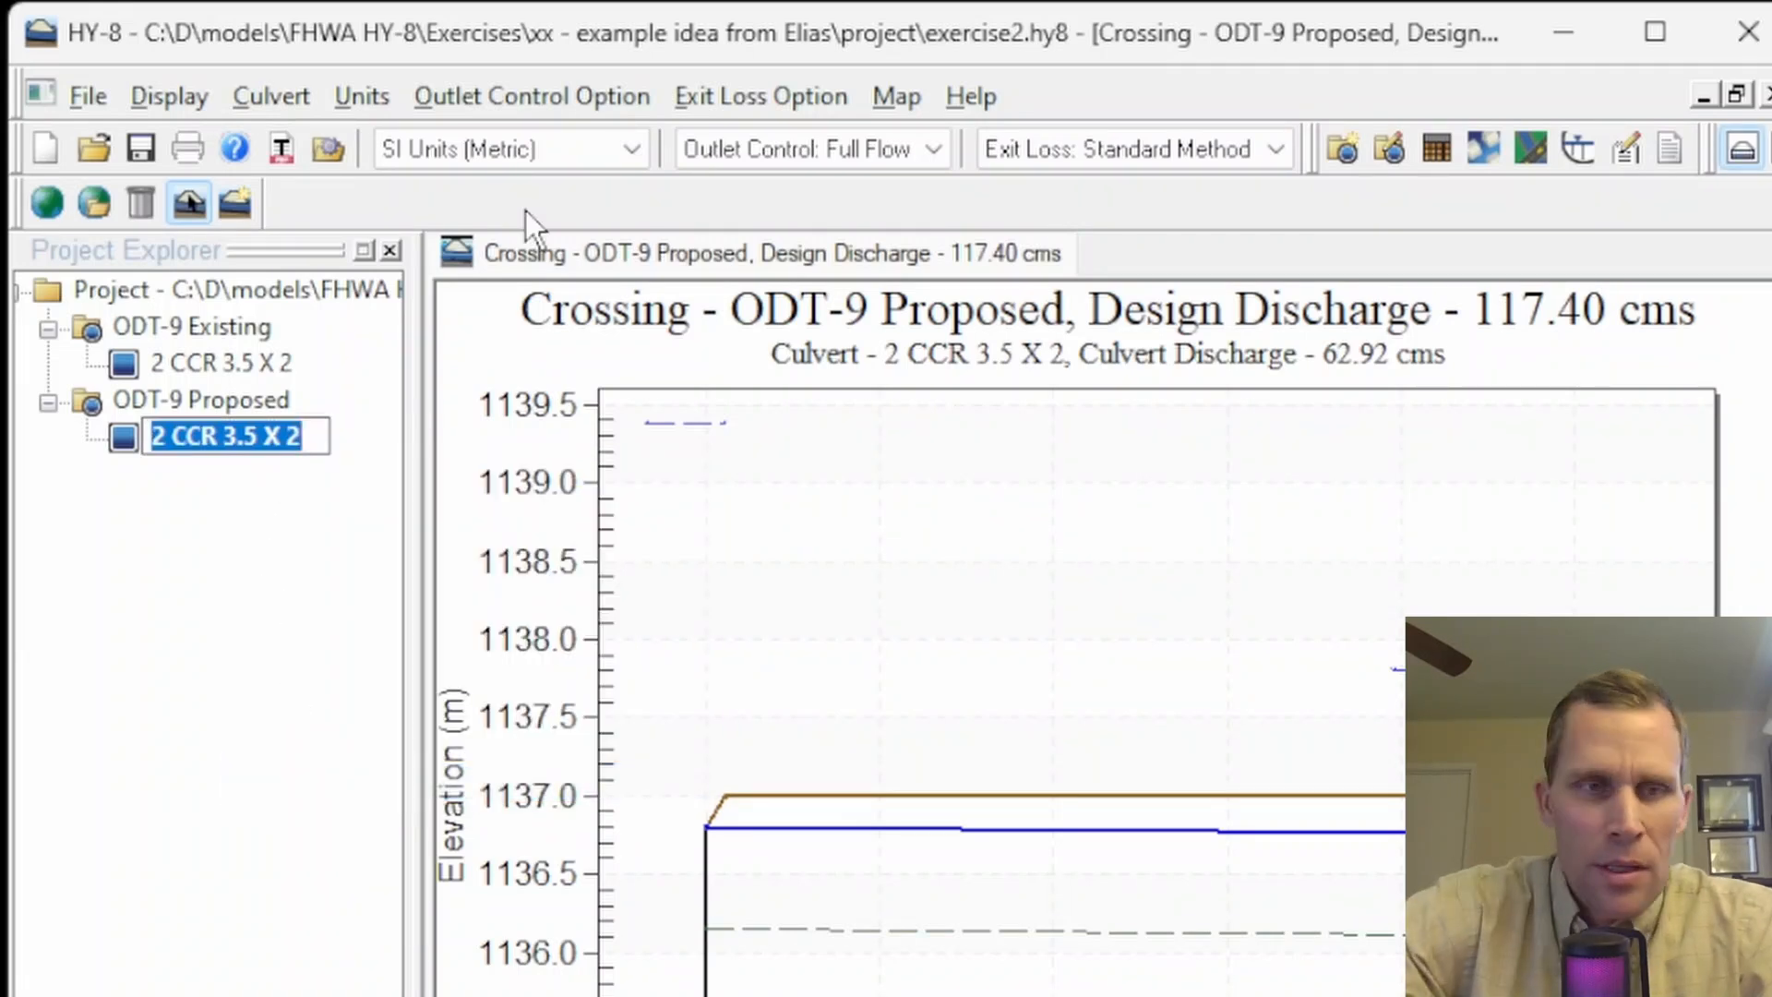
{"action": "type", "text": "3 CR 5"}
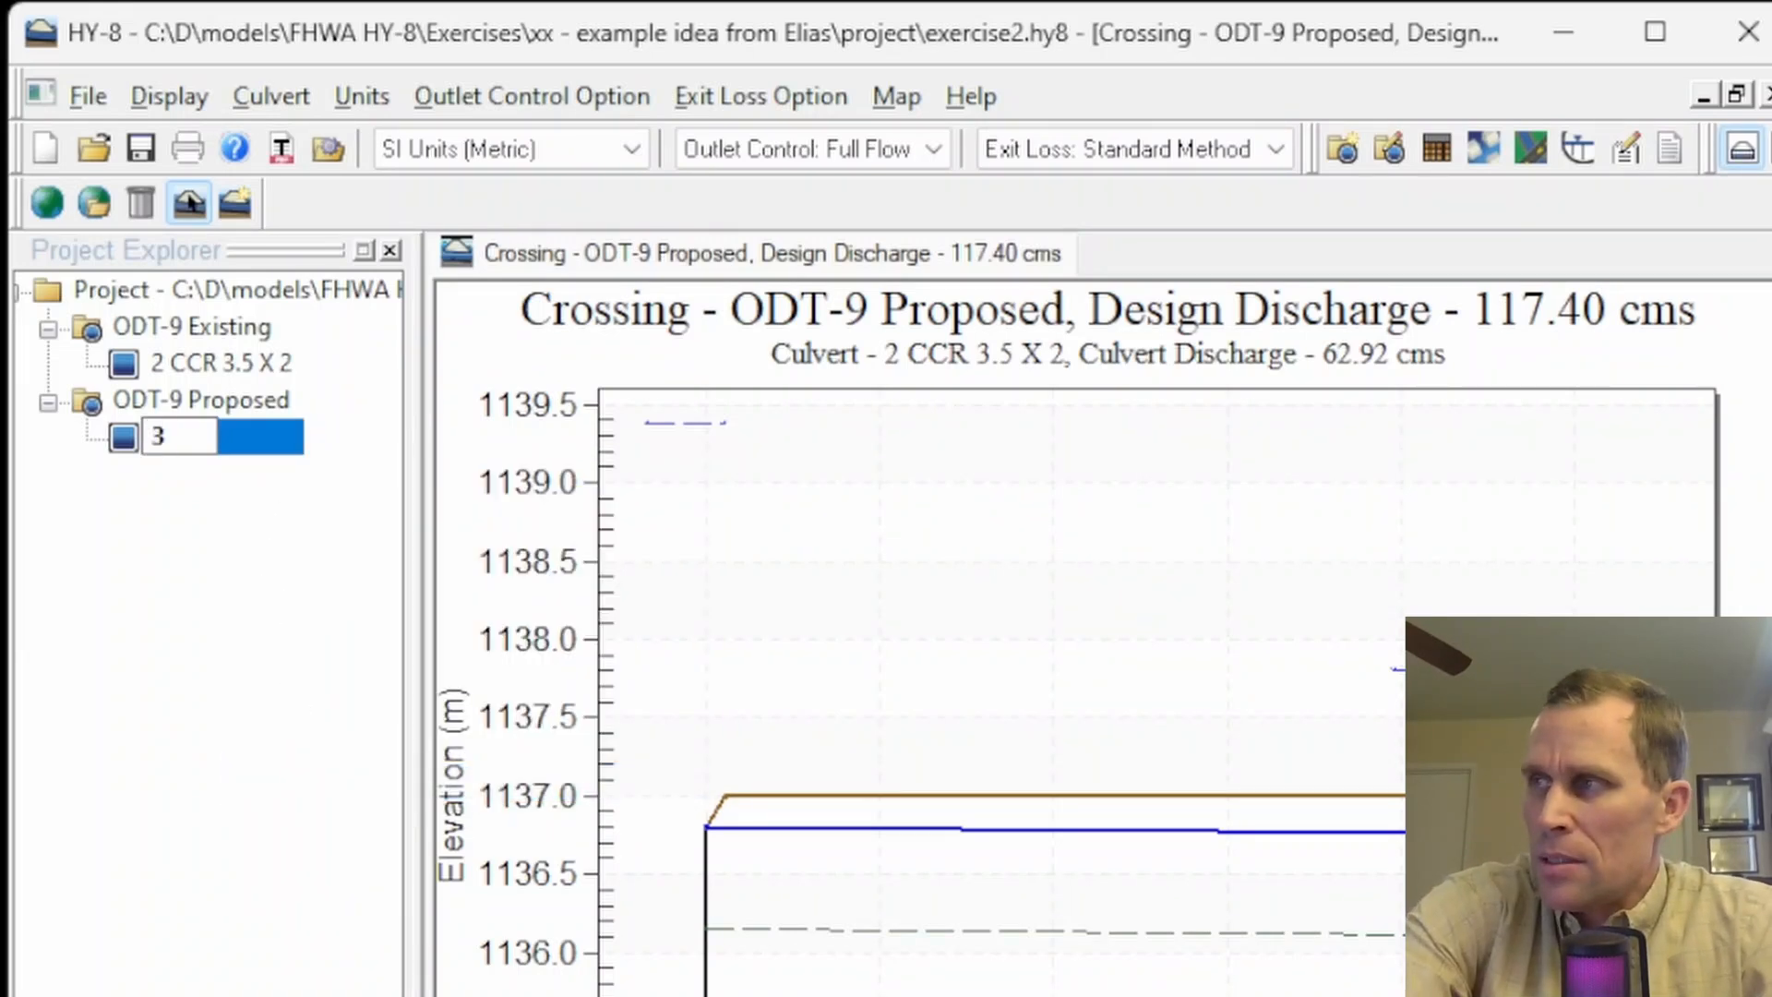
{"action": "type", "text": " X 4"}
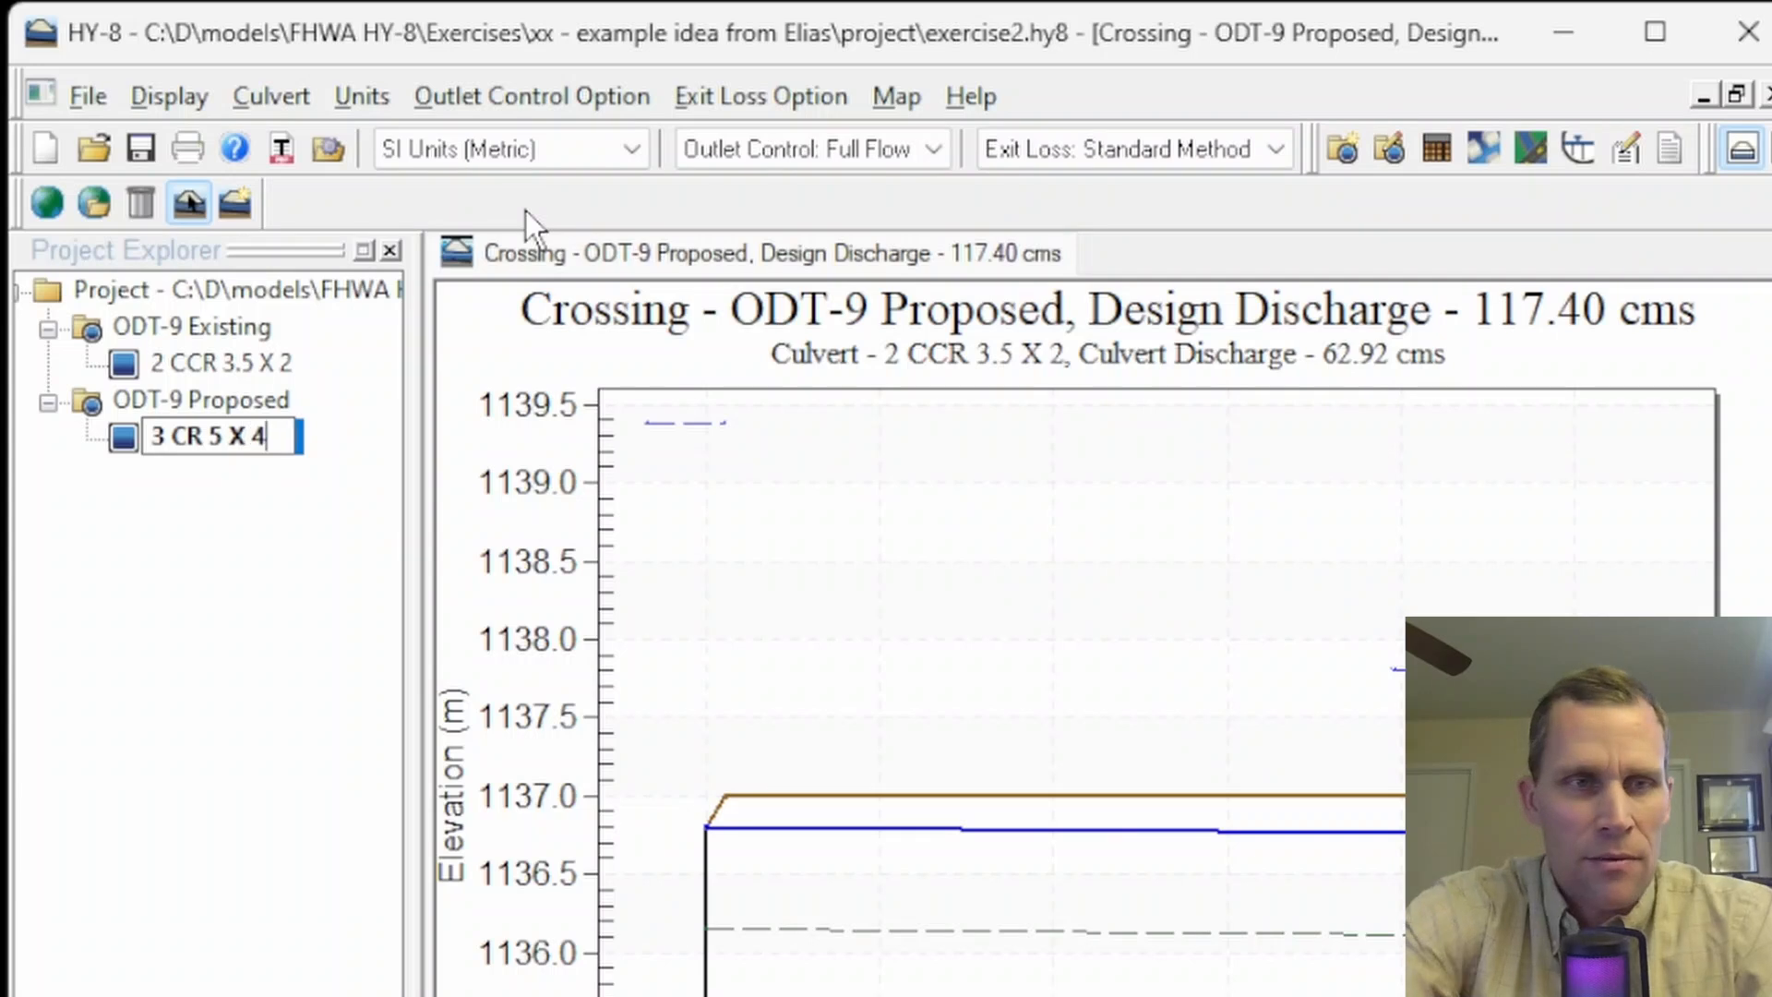
{"action": "type", "text": "C"}
{"action": "left_click", "coordinate": [232, 589]}
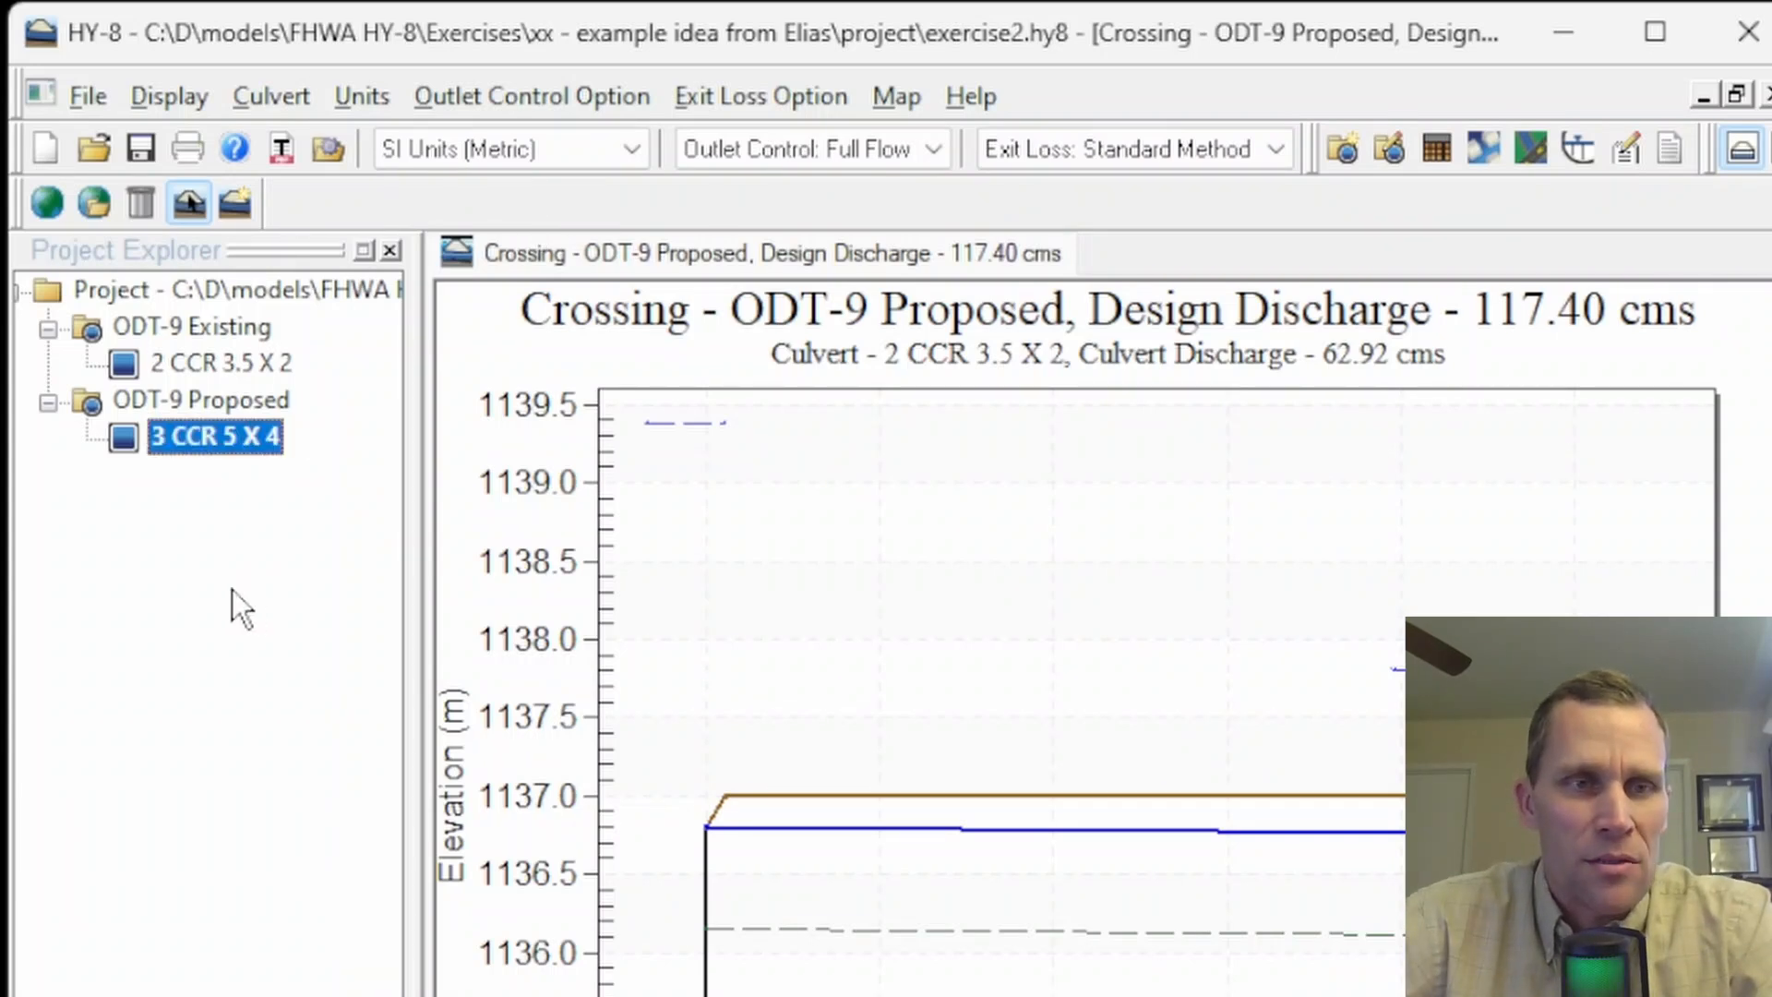
{"action": "left_click", "coordinate": [213, 449]}
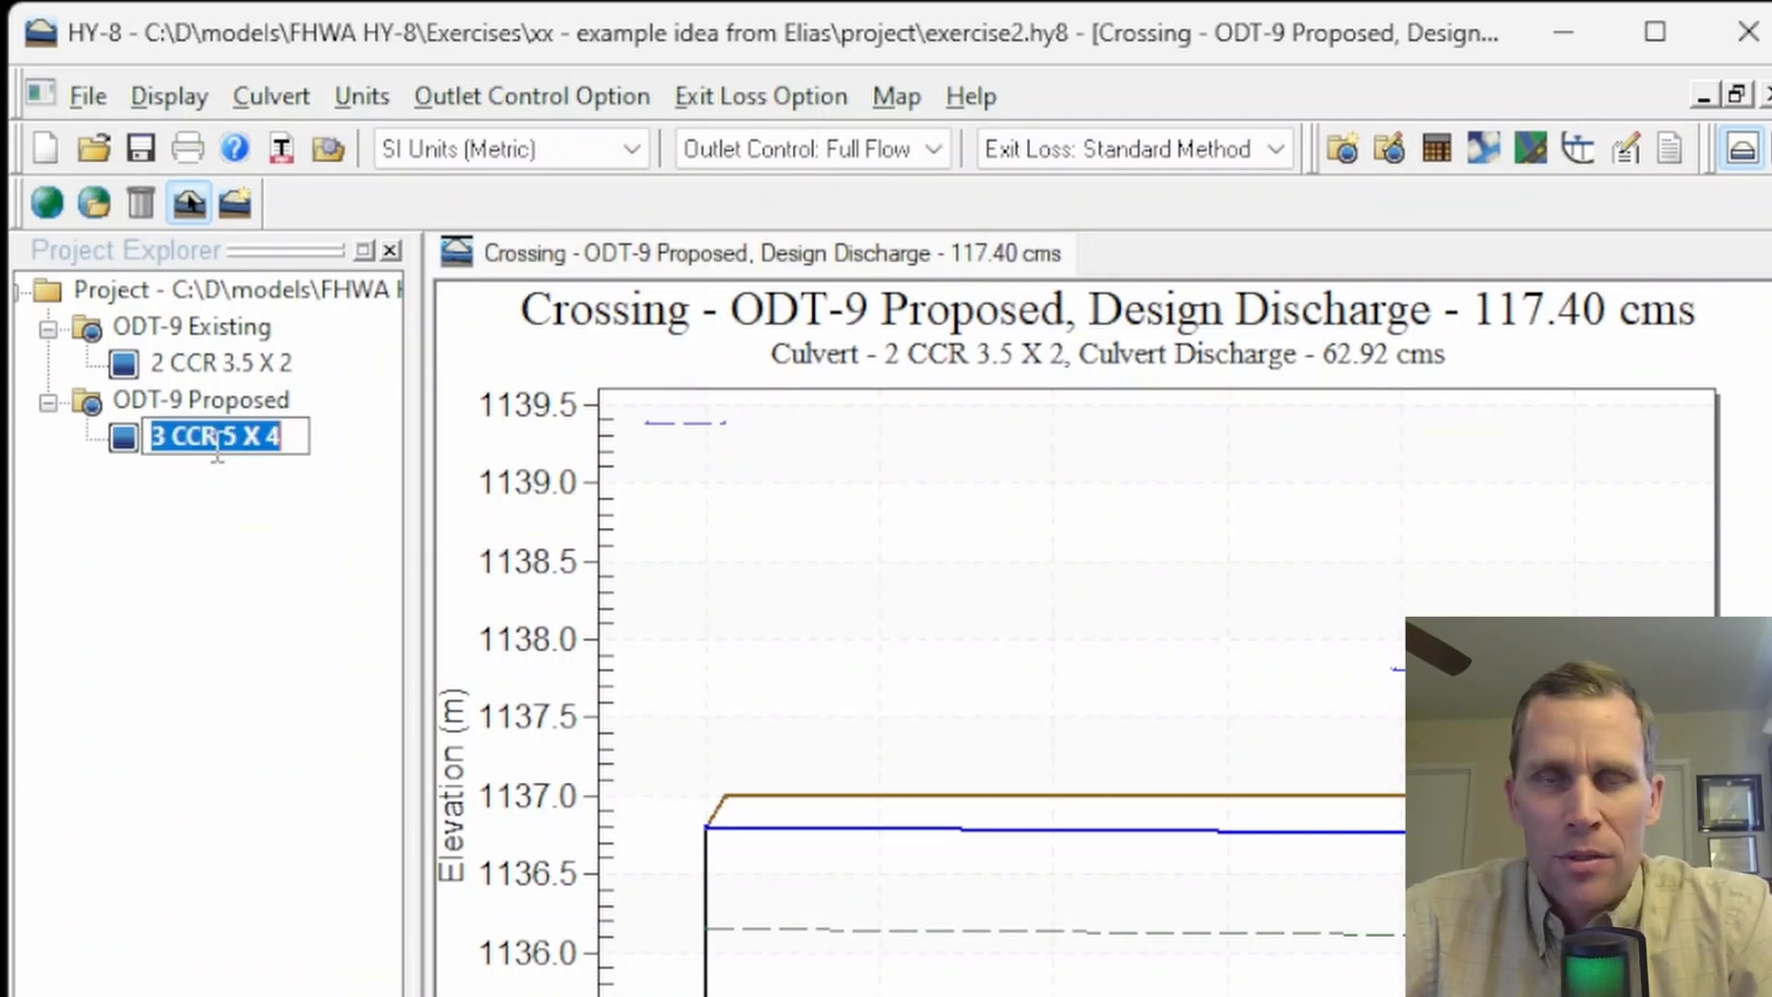
- Open the proposed crossing's data and set the roadway crest length to 15.5 m and crest elevation to 1139.05 m
{"action": "left_click", "coordinate": [191, 365]}
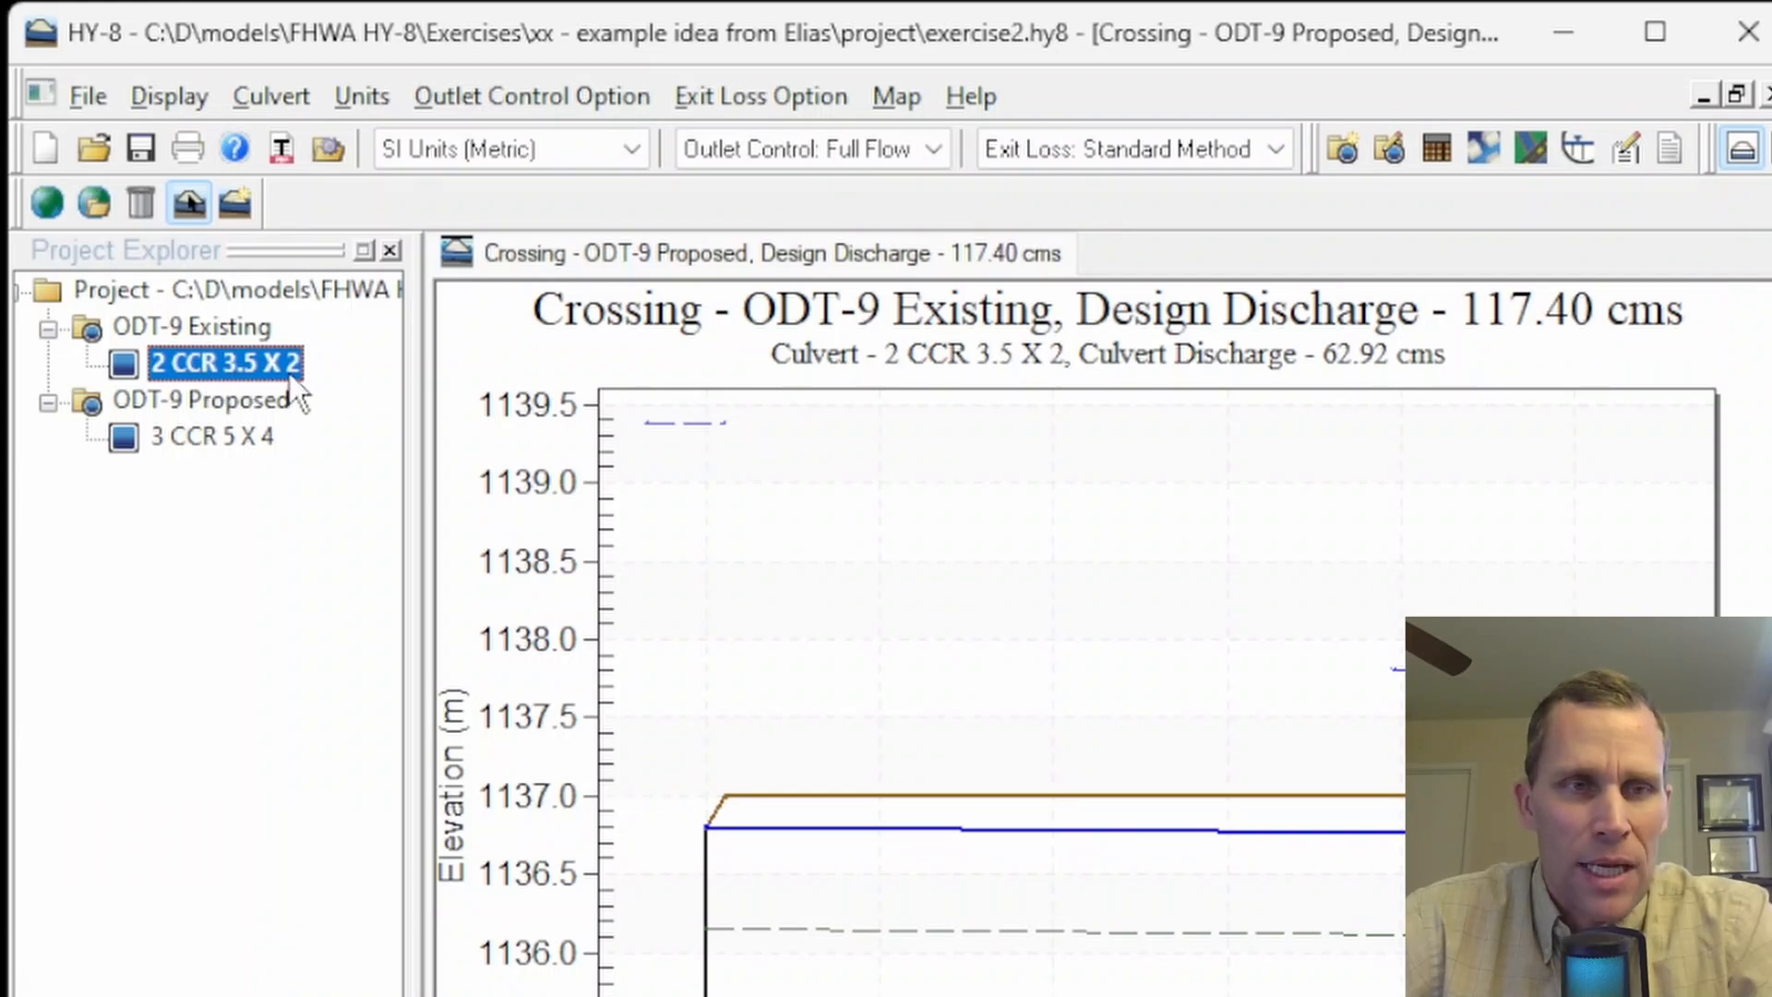
{"action": "left_click", "coordinate": [201, 436]}
{"action": "right_click", "coordinate": [202, 434]}
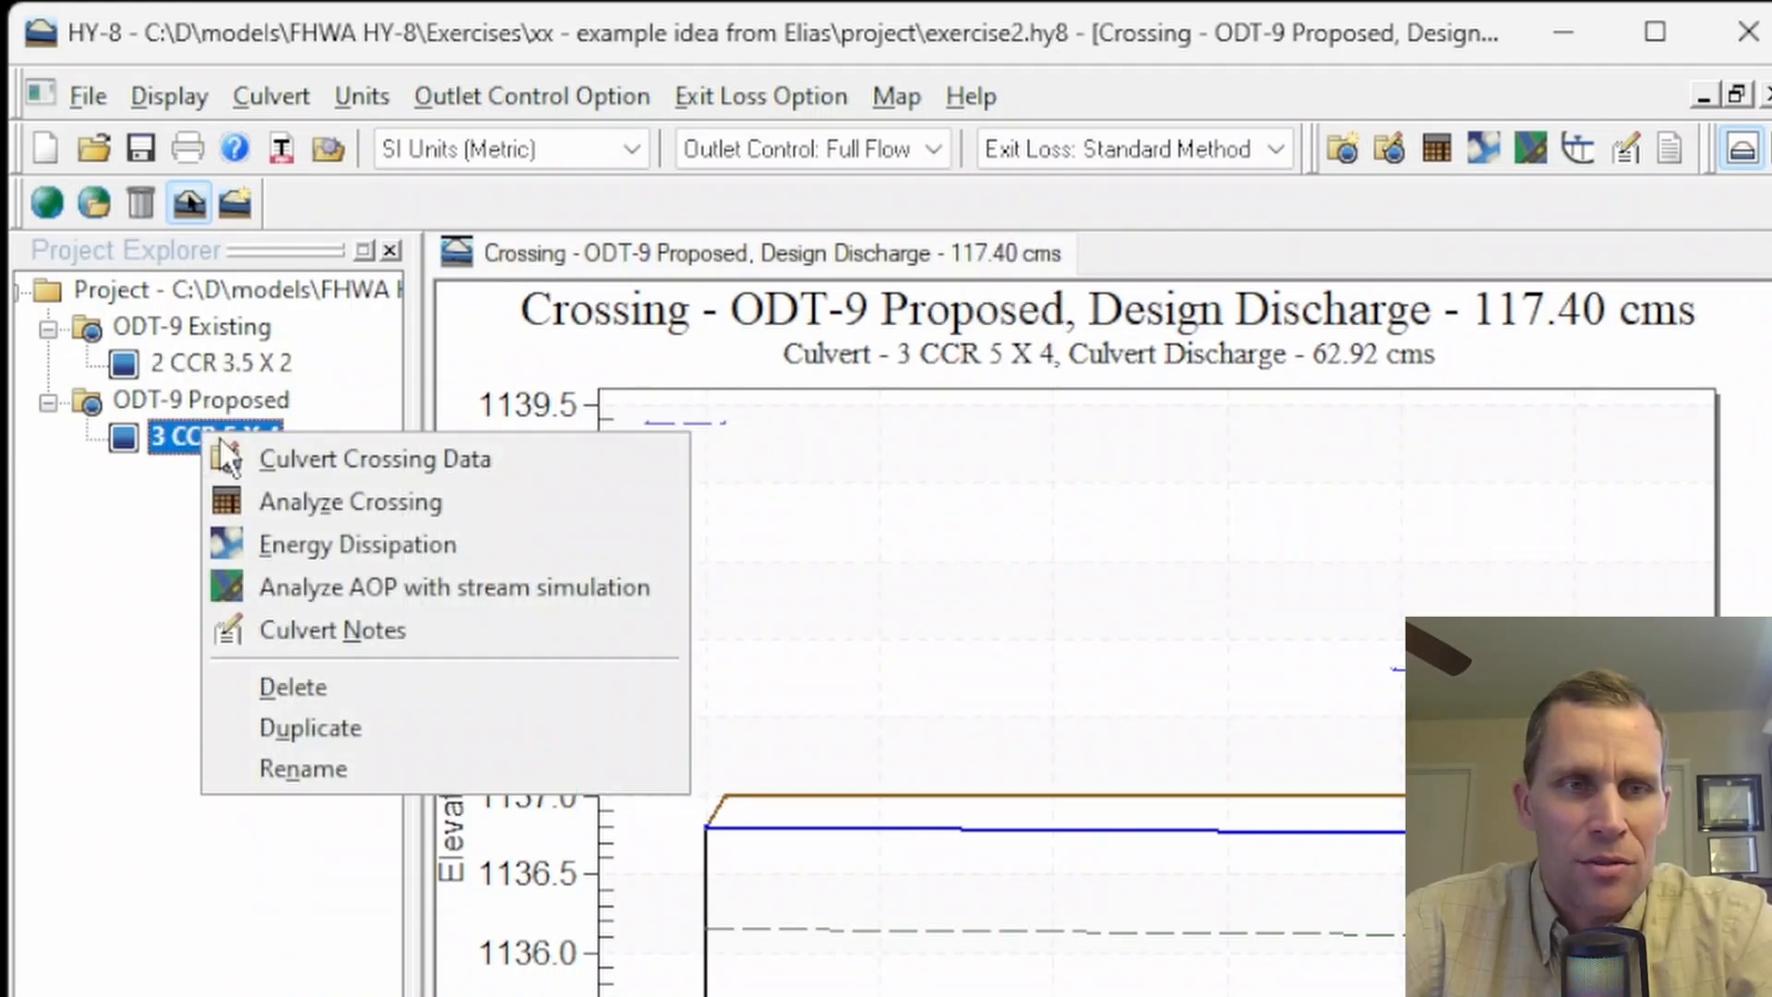
{"action": "left_click", "coordinate": [324, 461]}
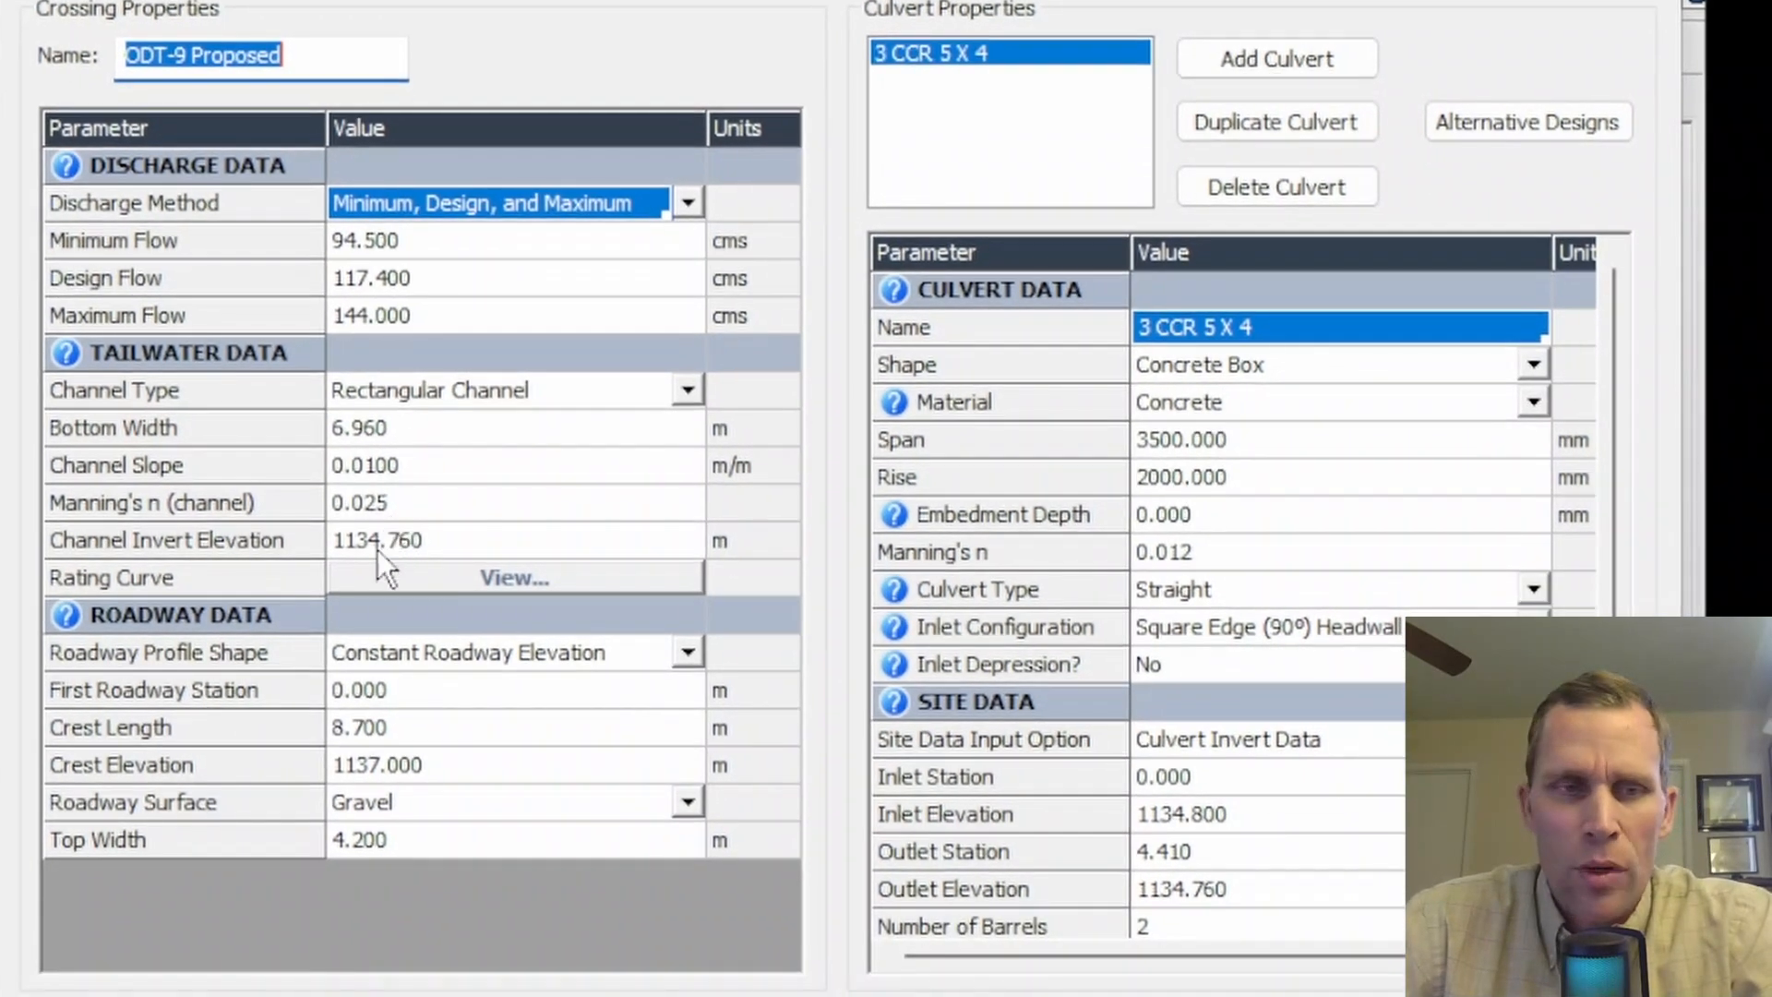
{"action": "left_click", "coordinate": [434, 729]}
{"action": "type", "text": "1"}
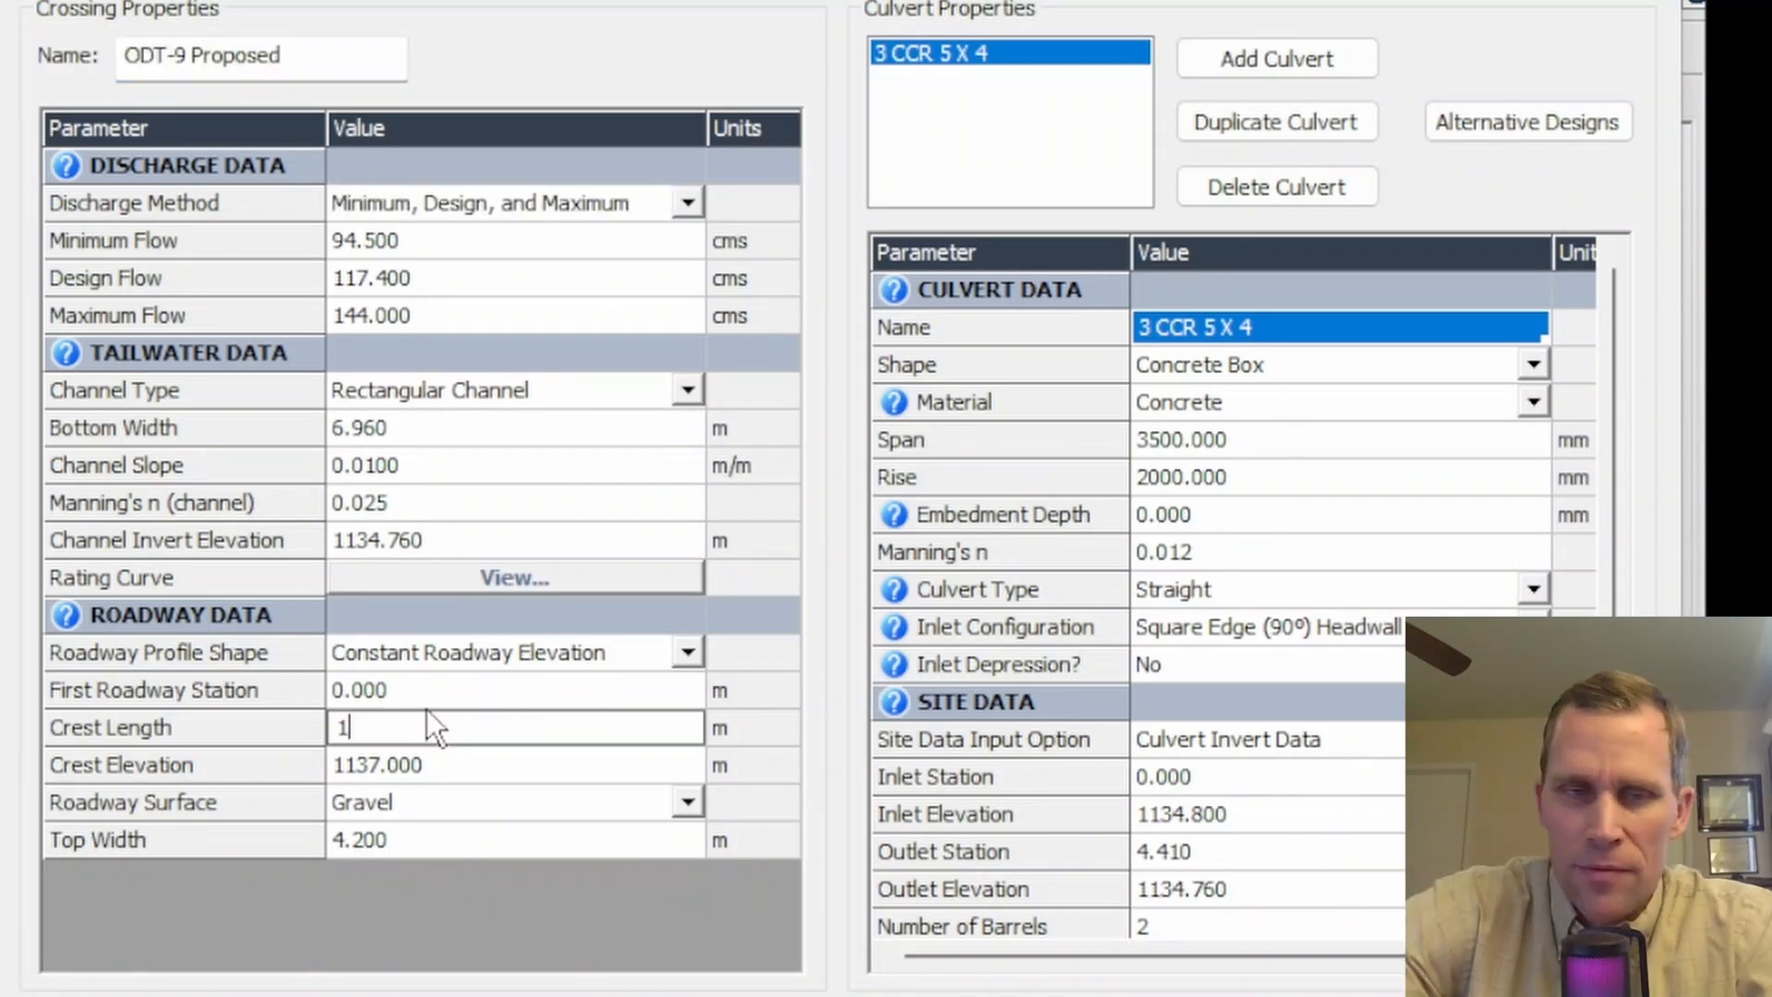
{"action": "type", "text": "5.5"}
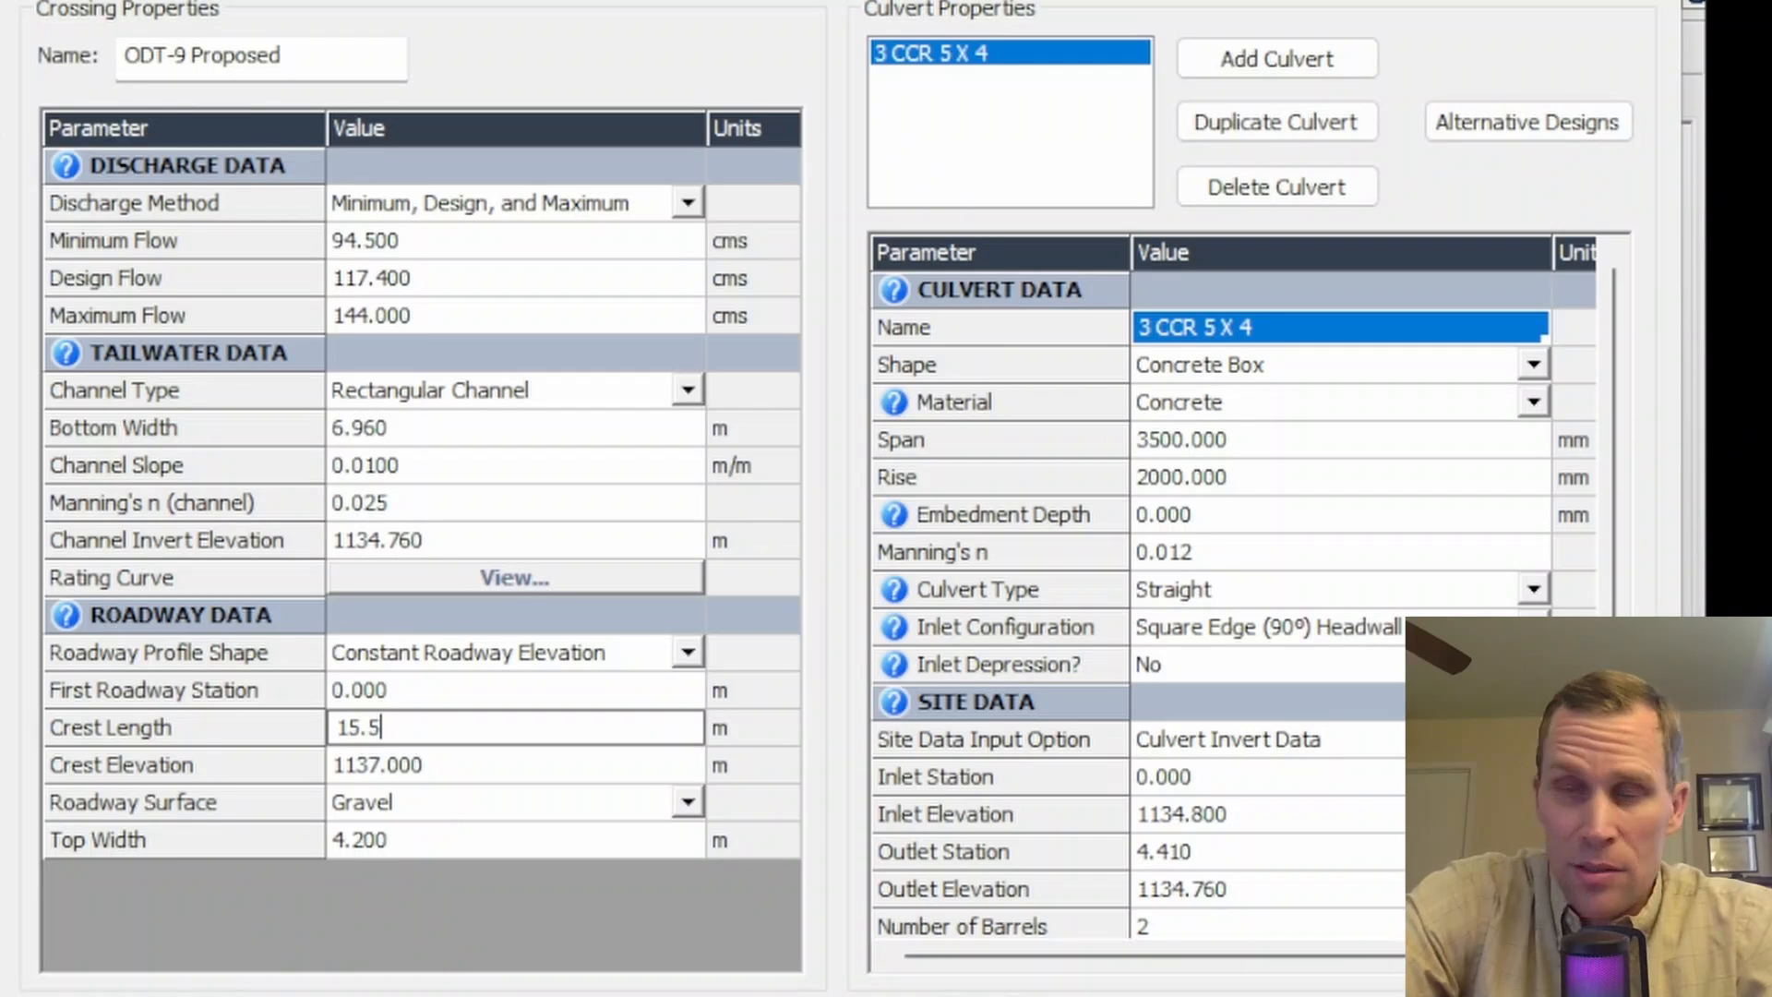
{"action": "key", "text": "Tab"}
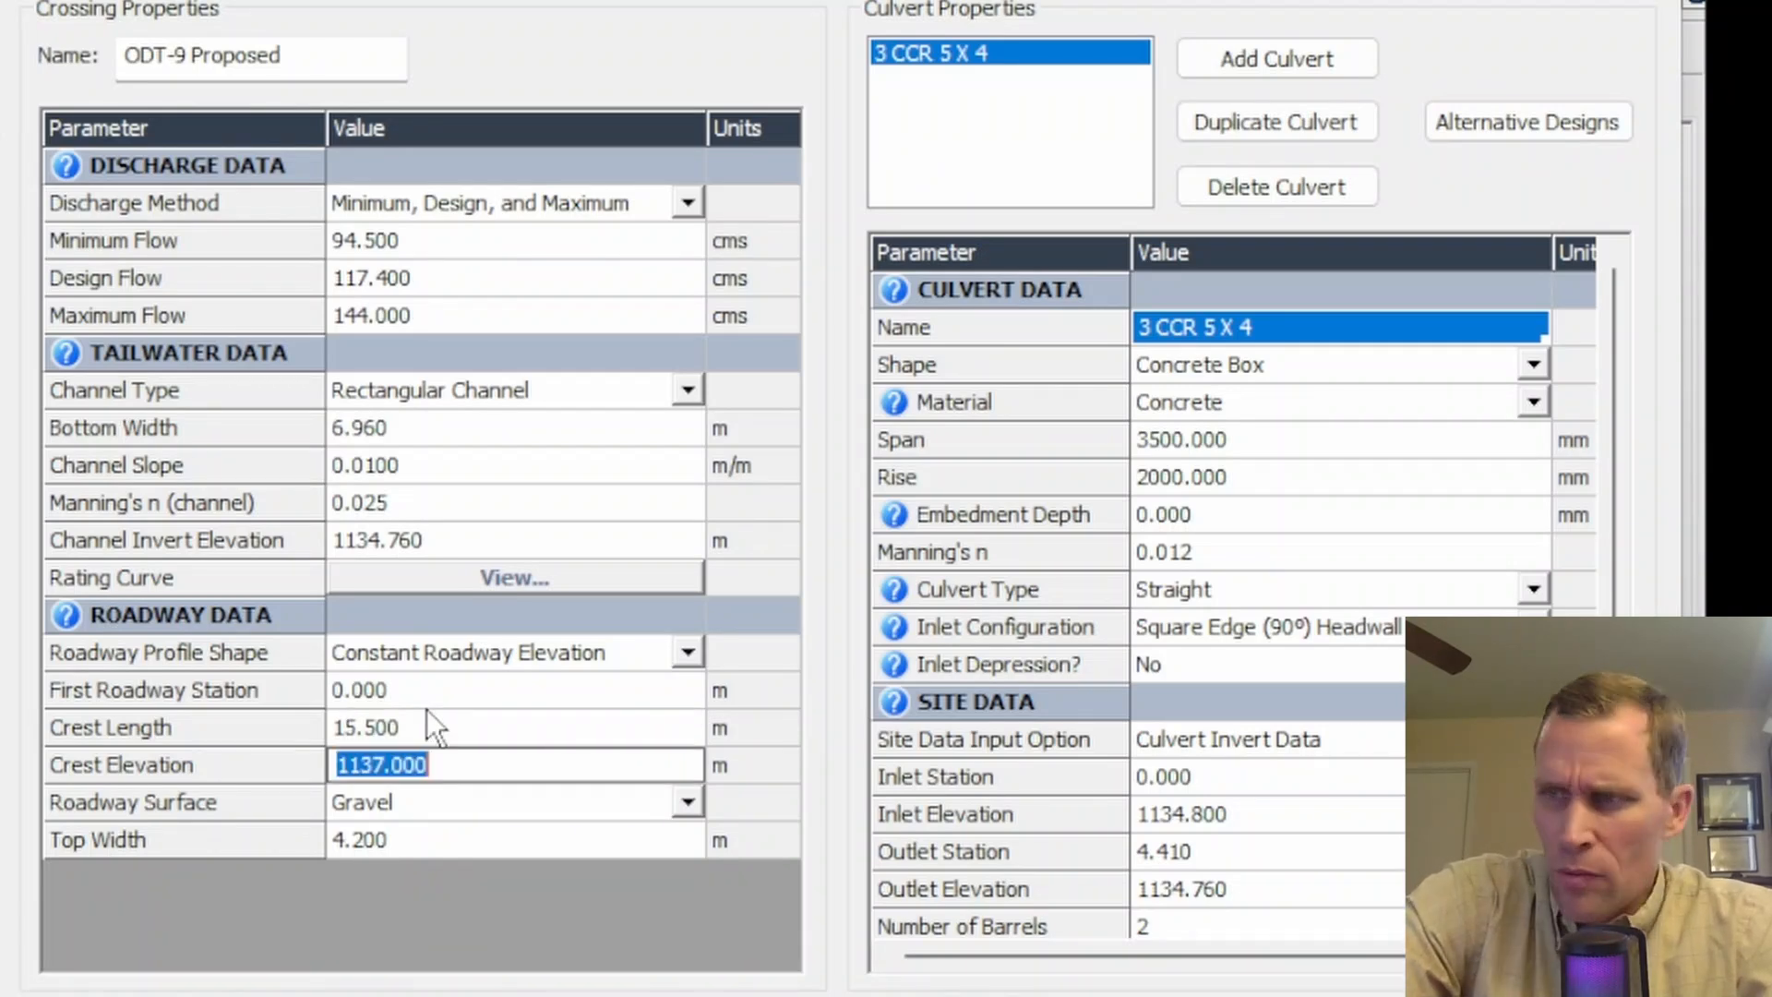
{"action": "type", "text": "1139.05"}
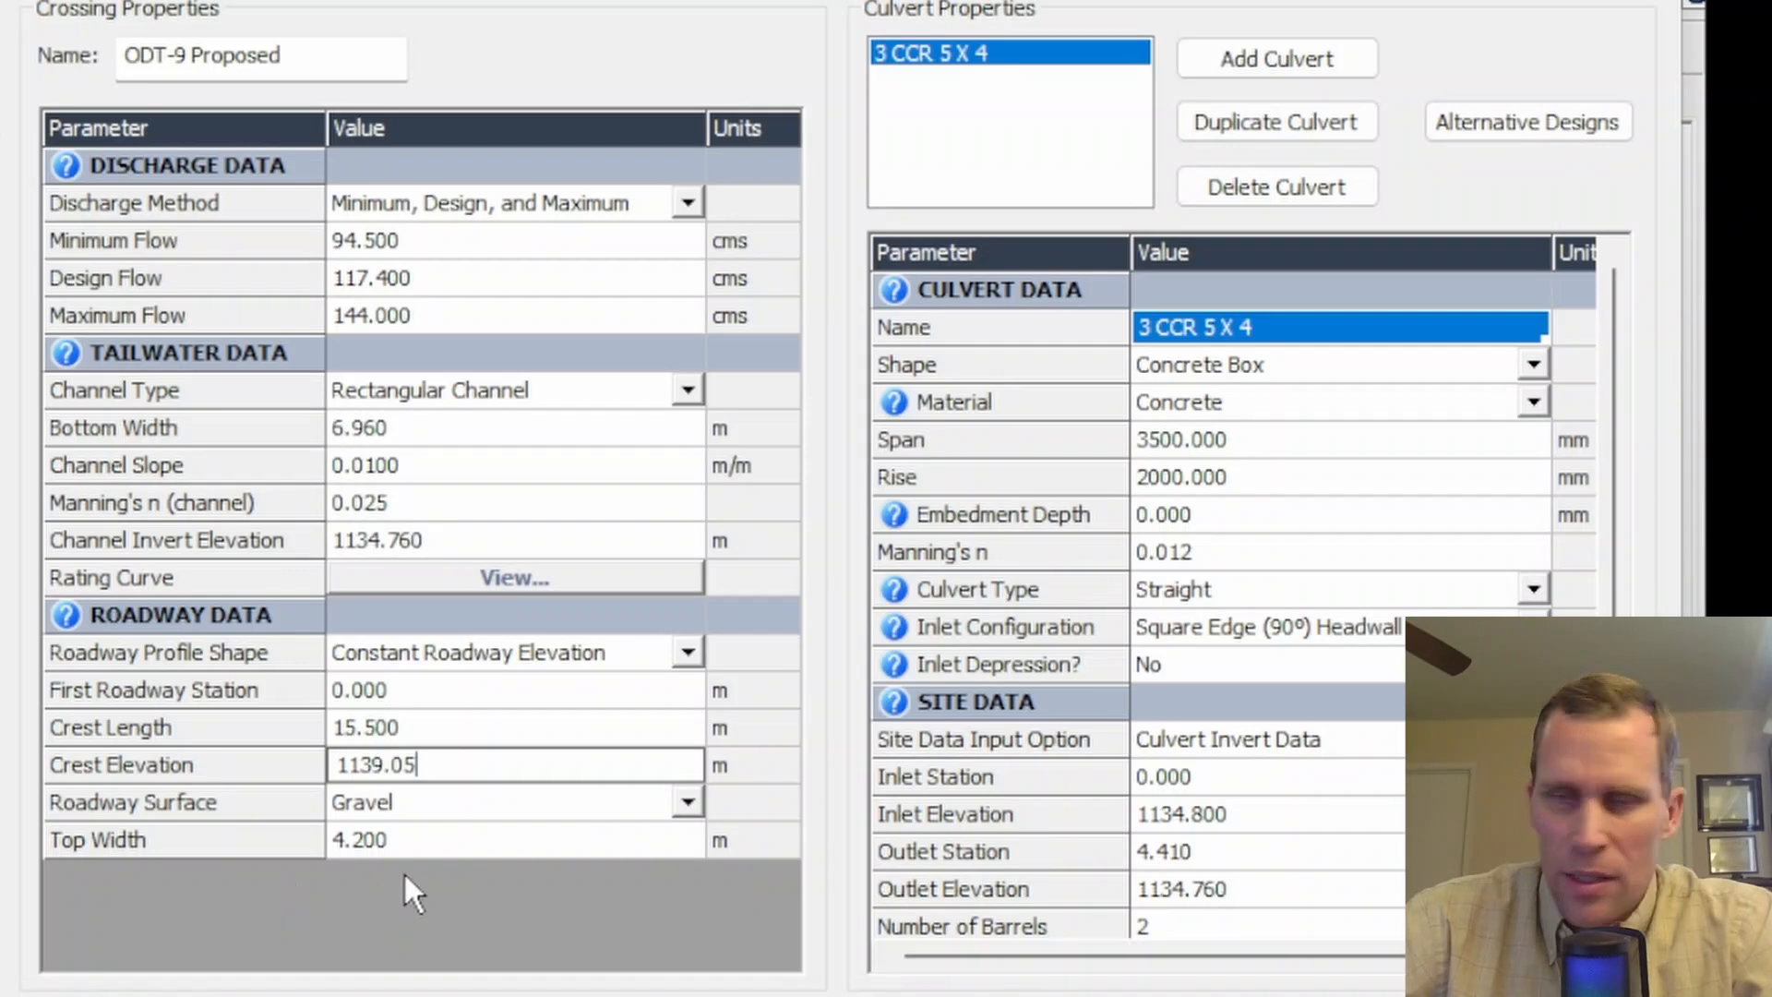
{"action": "key", "text": "Tab"}
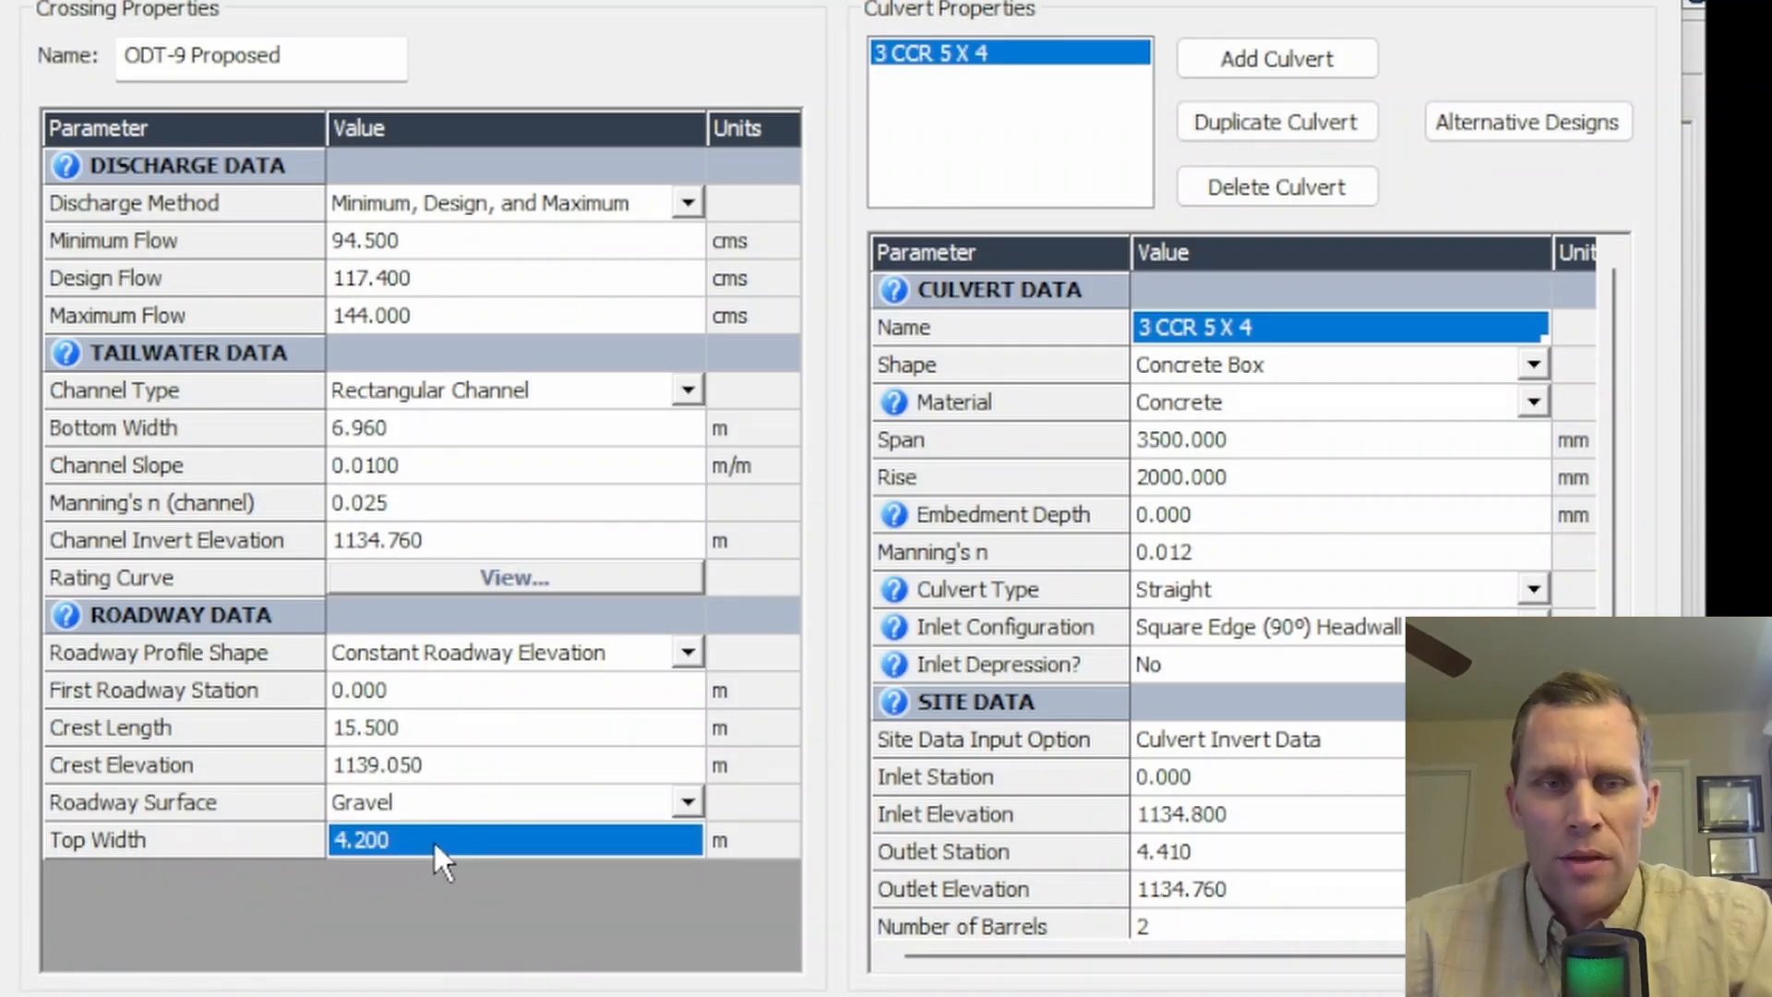
{"action": "left_click", "coordinate": [436, 770]}
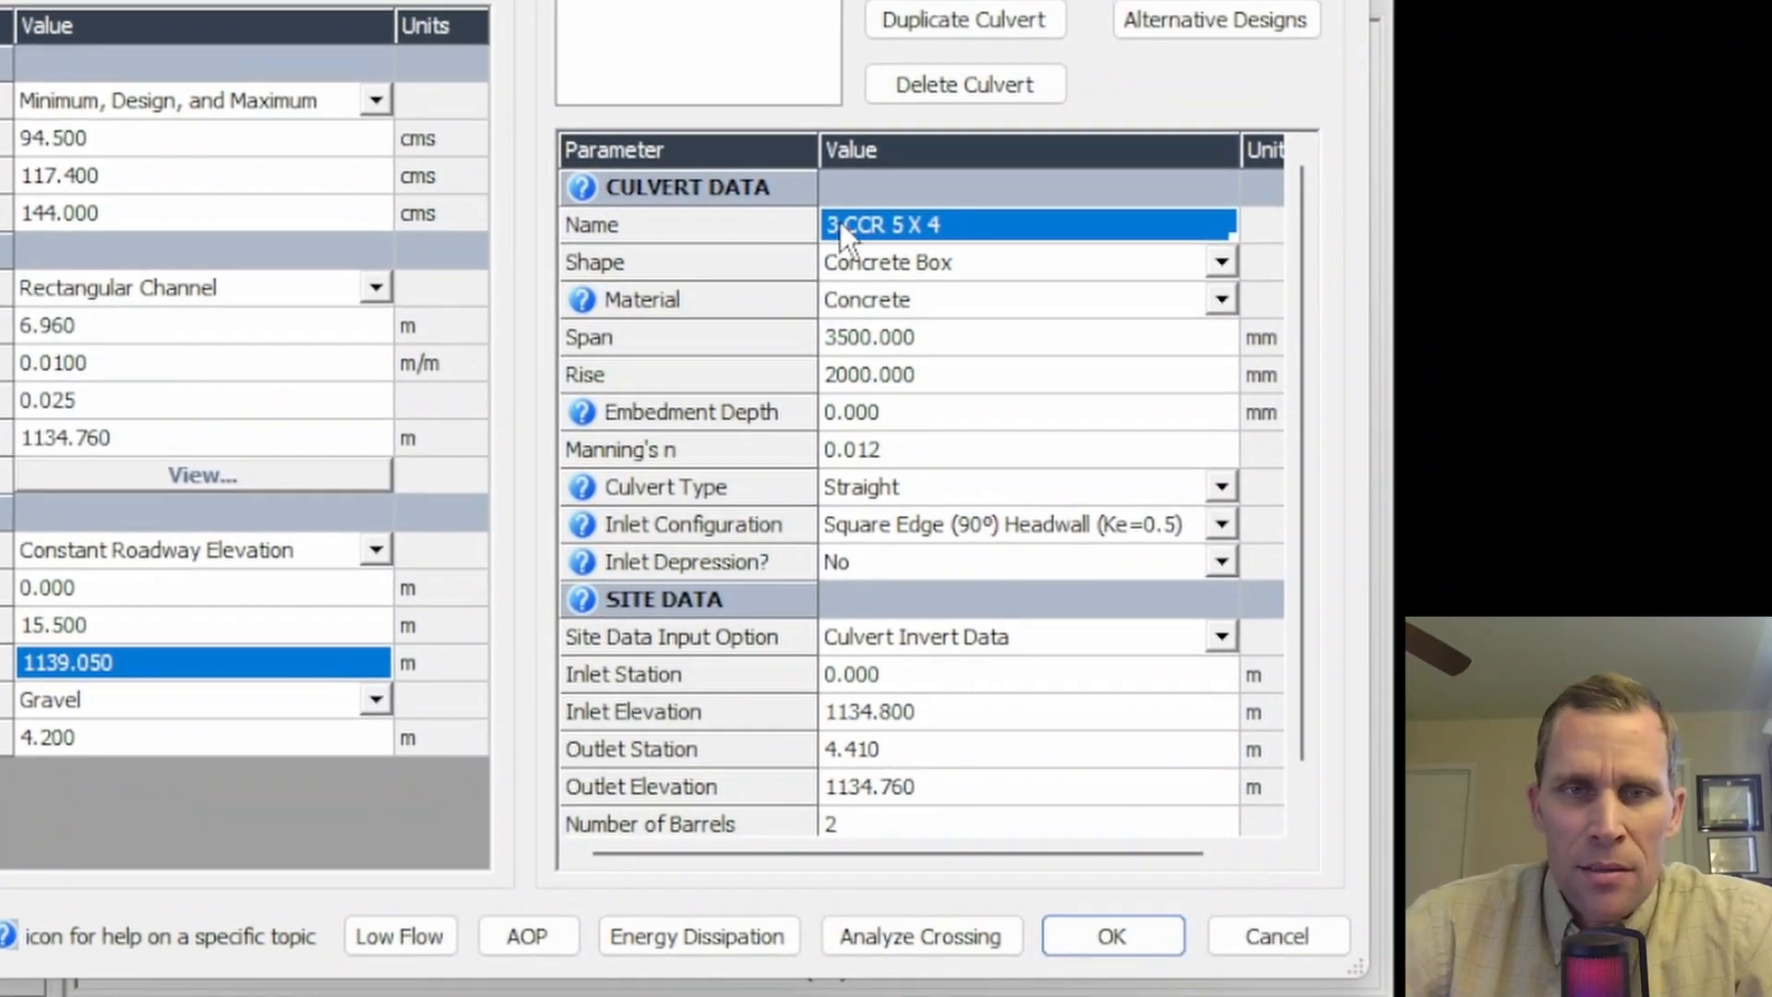
- Set the proposed culvert's span to 5000 mm and rise to 4000 mm
{"action": "left_click", "coordinate": [934, 336]}
{"action": "type", "text": "5000"}
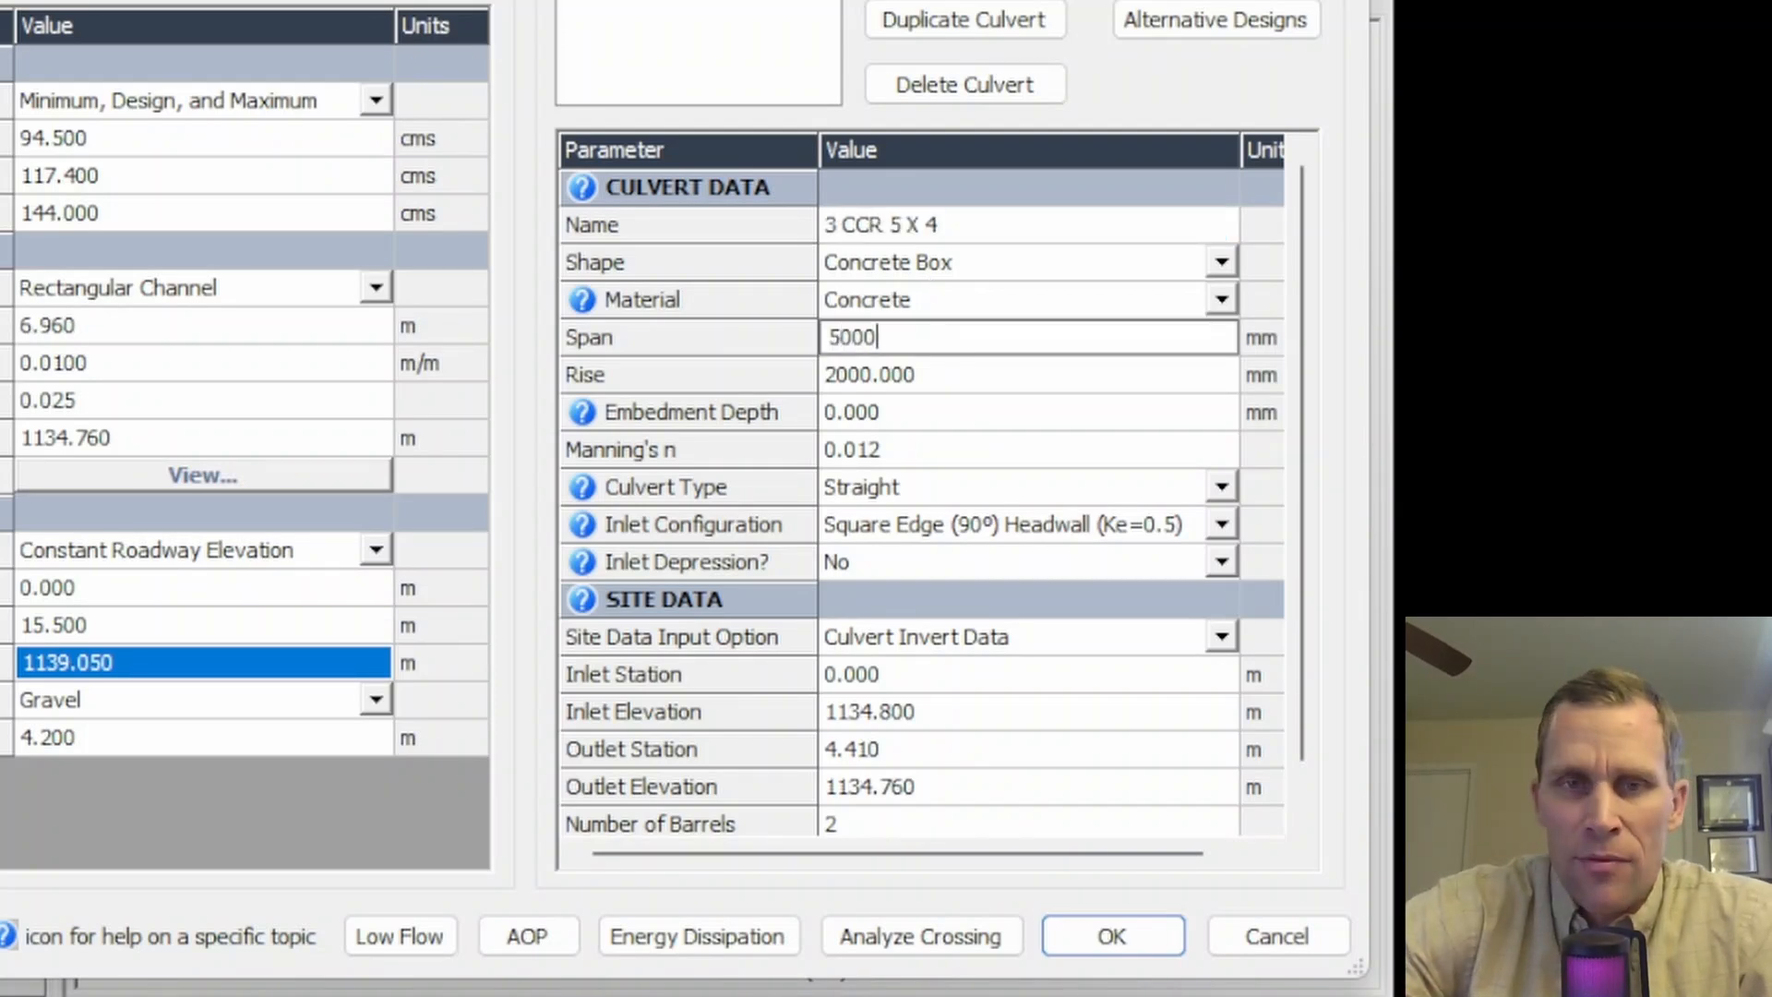
{"action": "key", "text": "Return"}
{"action": "type", "text": "4000"}
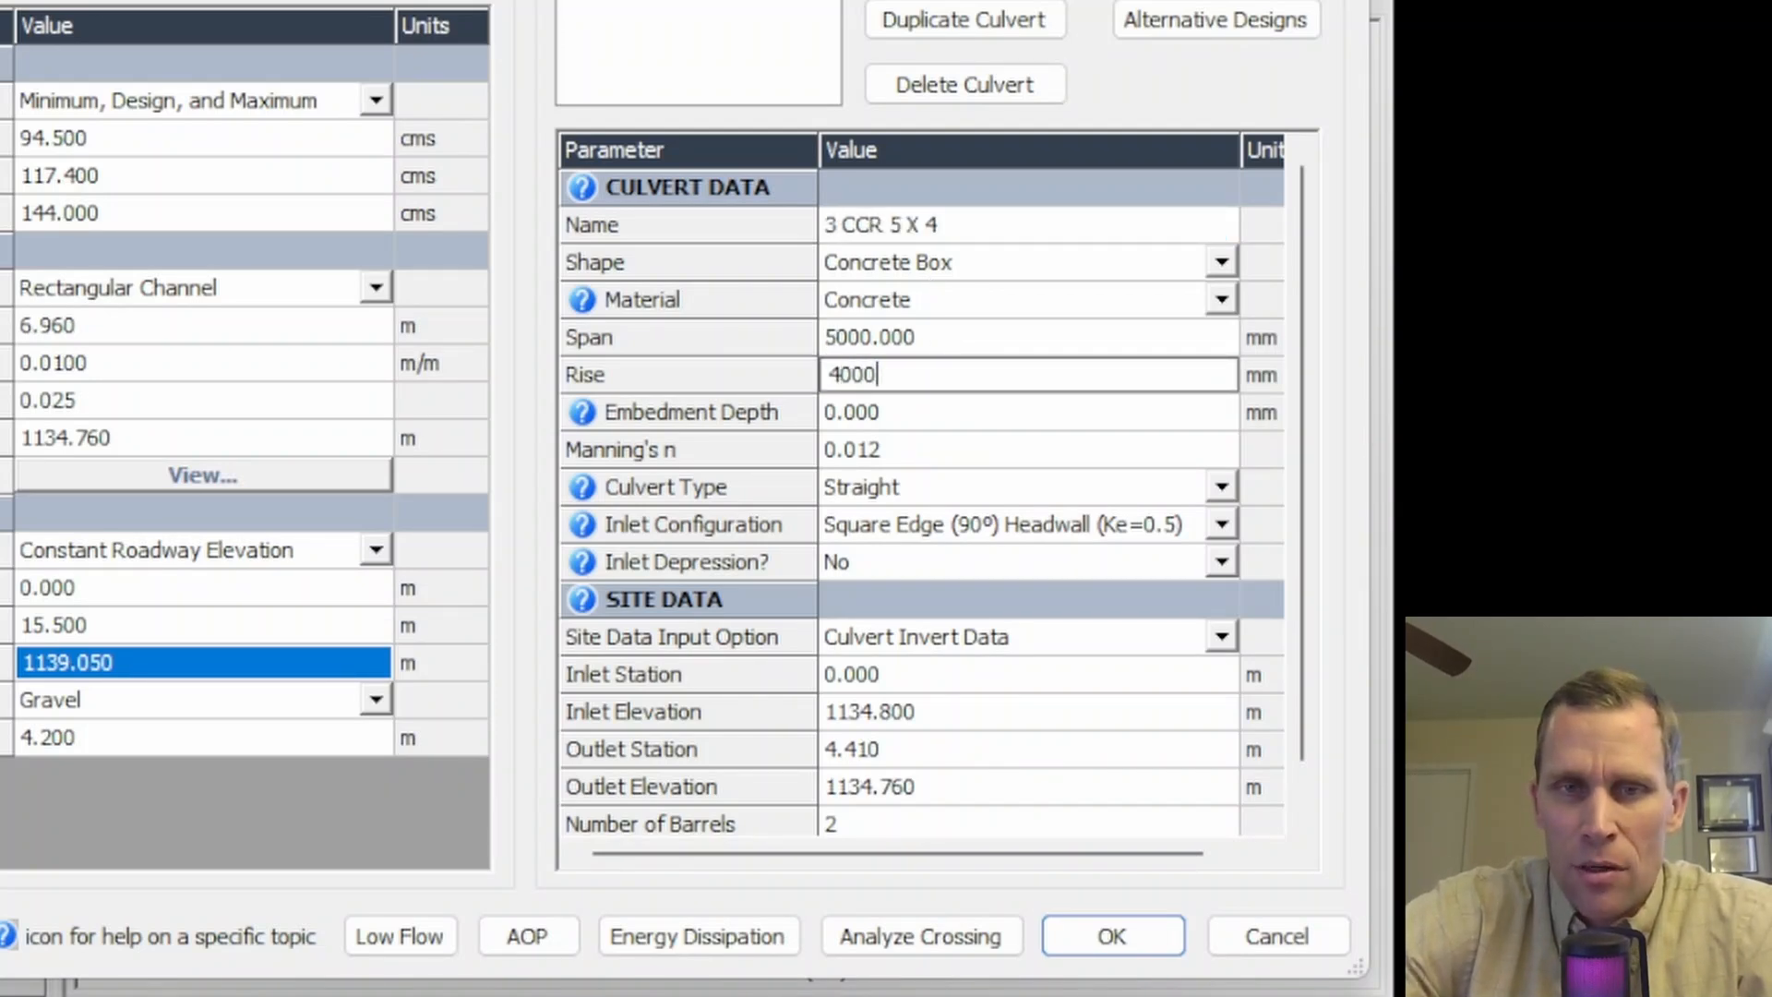
{"action": "key", "text": "Return"}
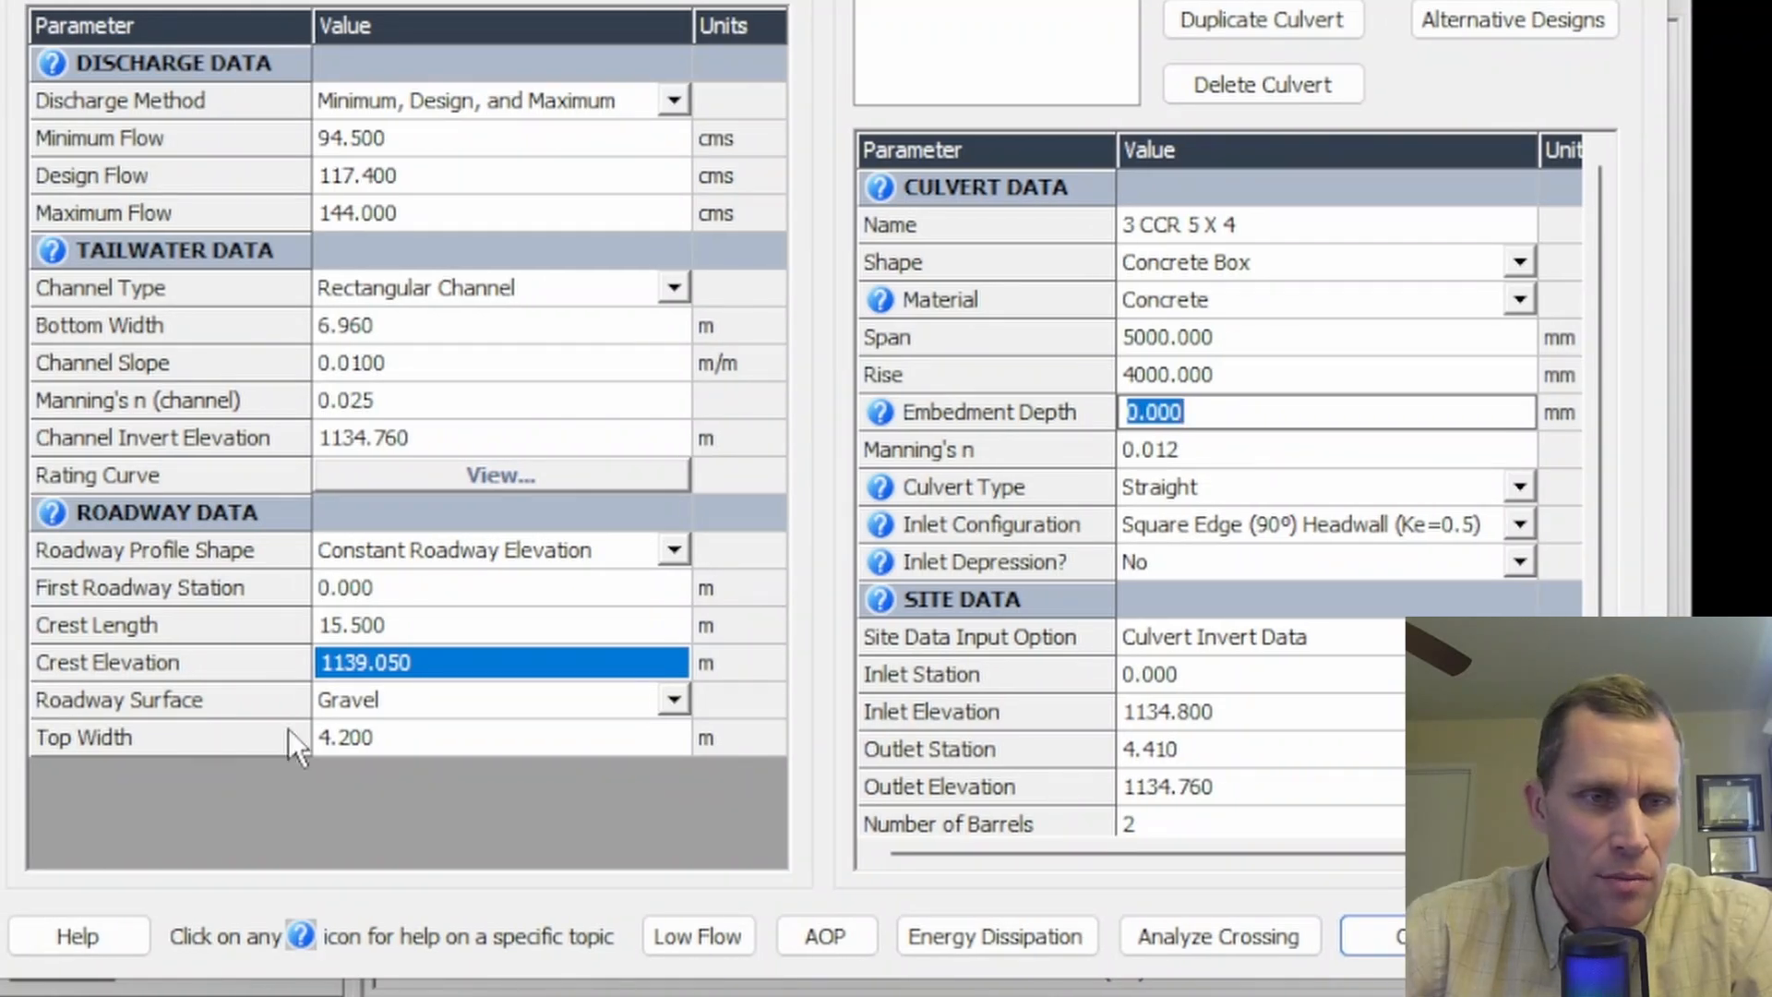
{"action": "left_click", "coordinate": [423, 667]}
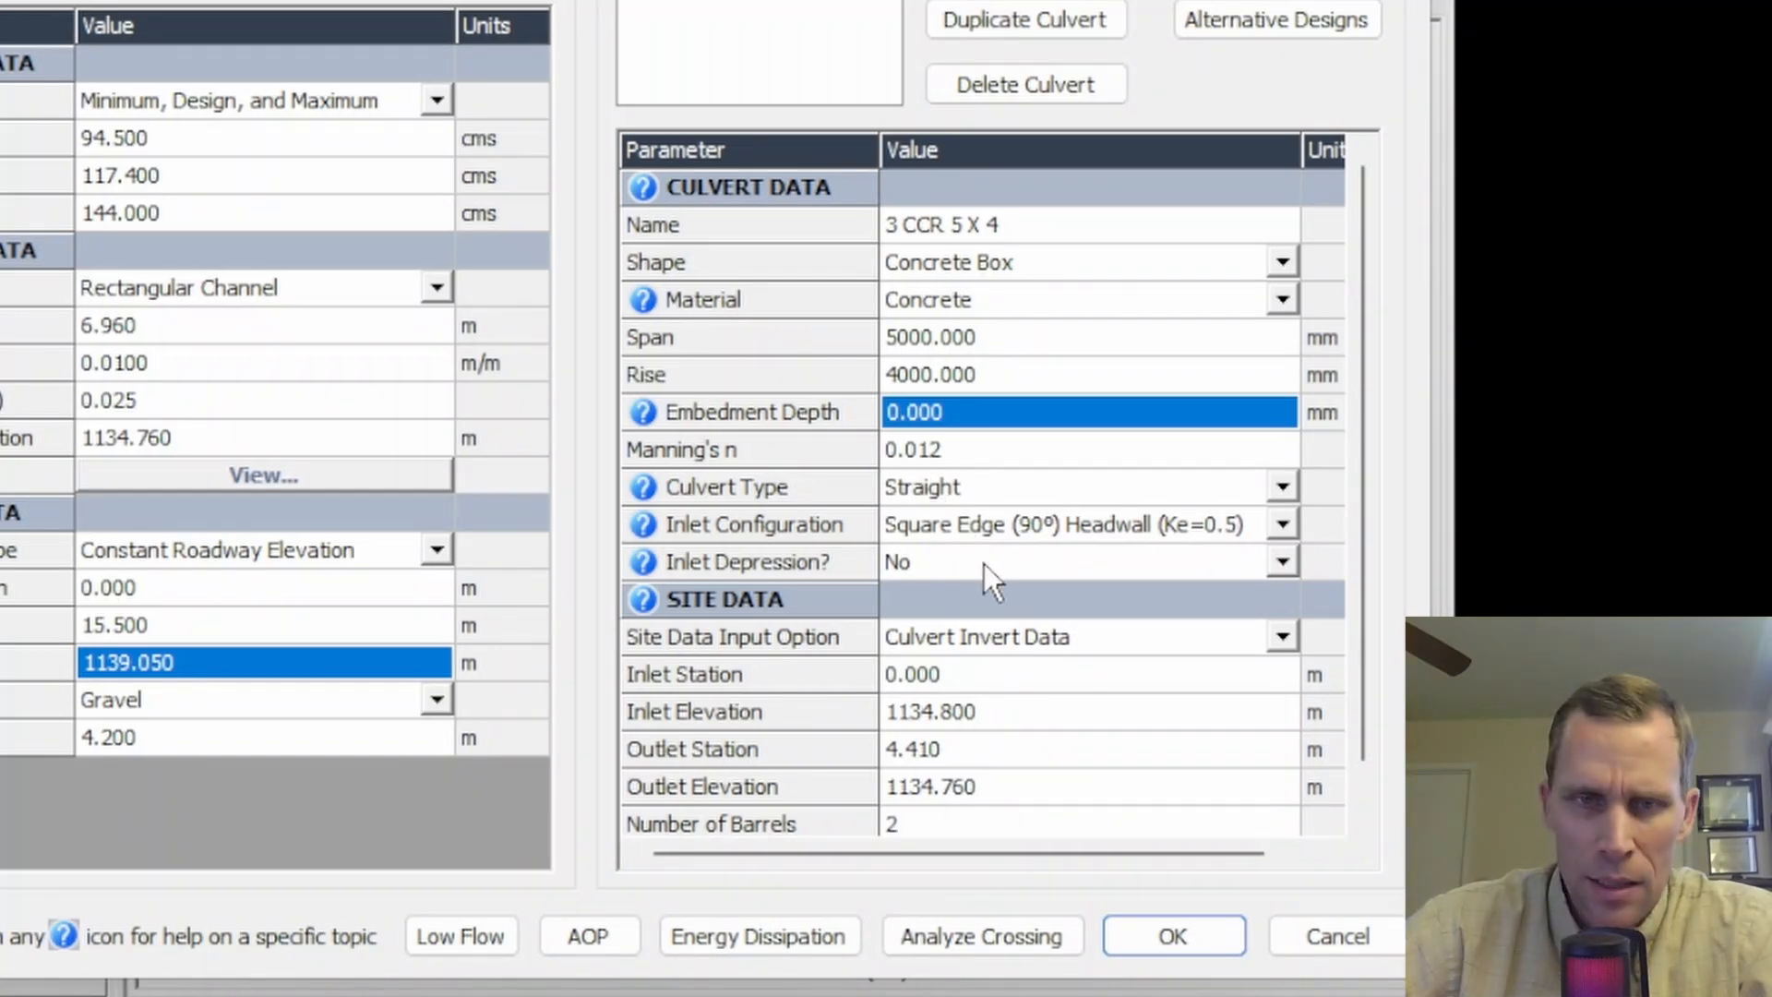
- Set the culvert's outlet elevation to 1134.75 m
{"action": "scroll", "coordinate": [991, 716], "scroll_direction": "down", "scroll_amount": 1}
{"action": "left_click", "coordinate": [997, 718]}
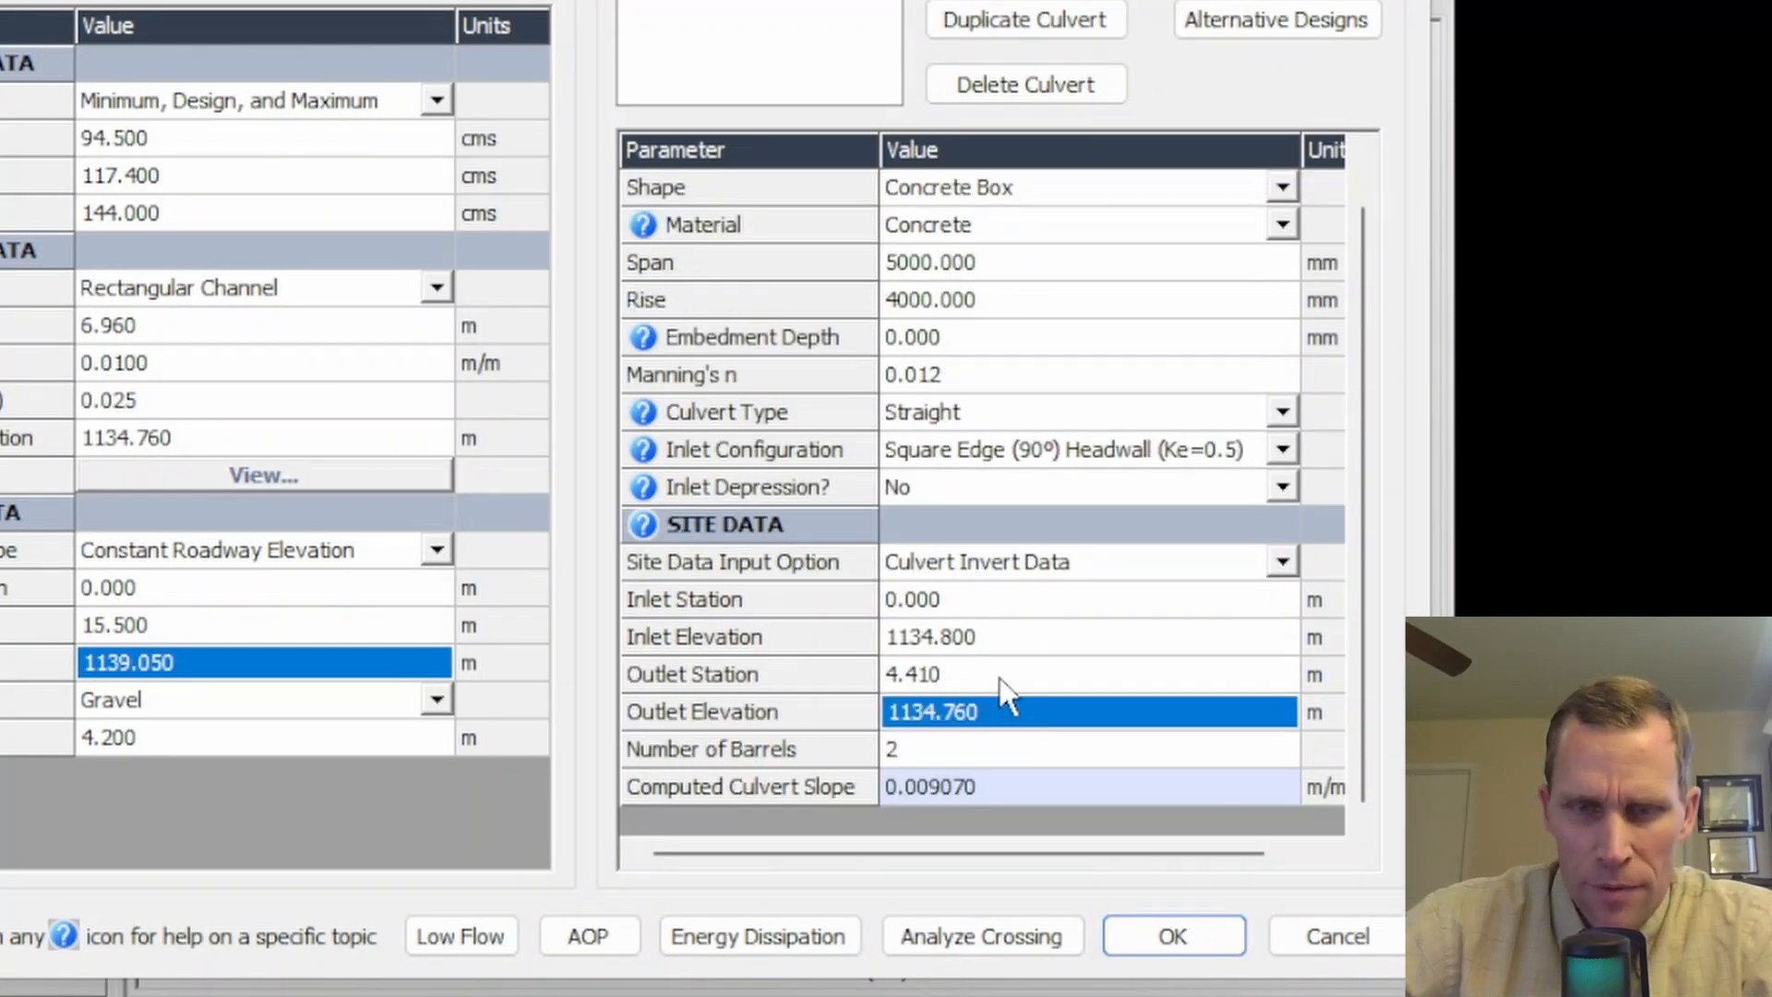
{"action": "key", "text": "BackSpace"}
{"action": "key", "text": "BackSpace"}
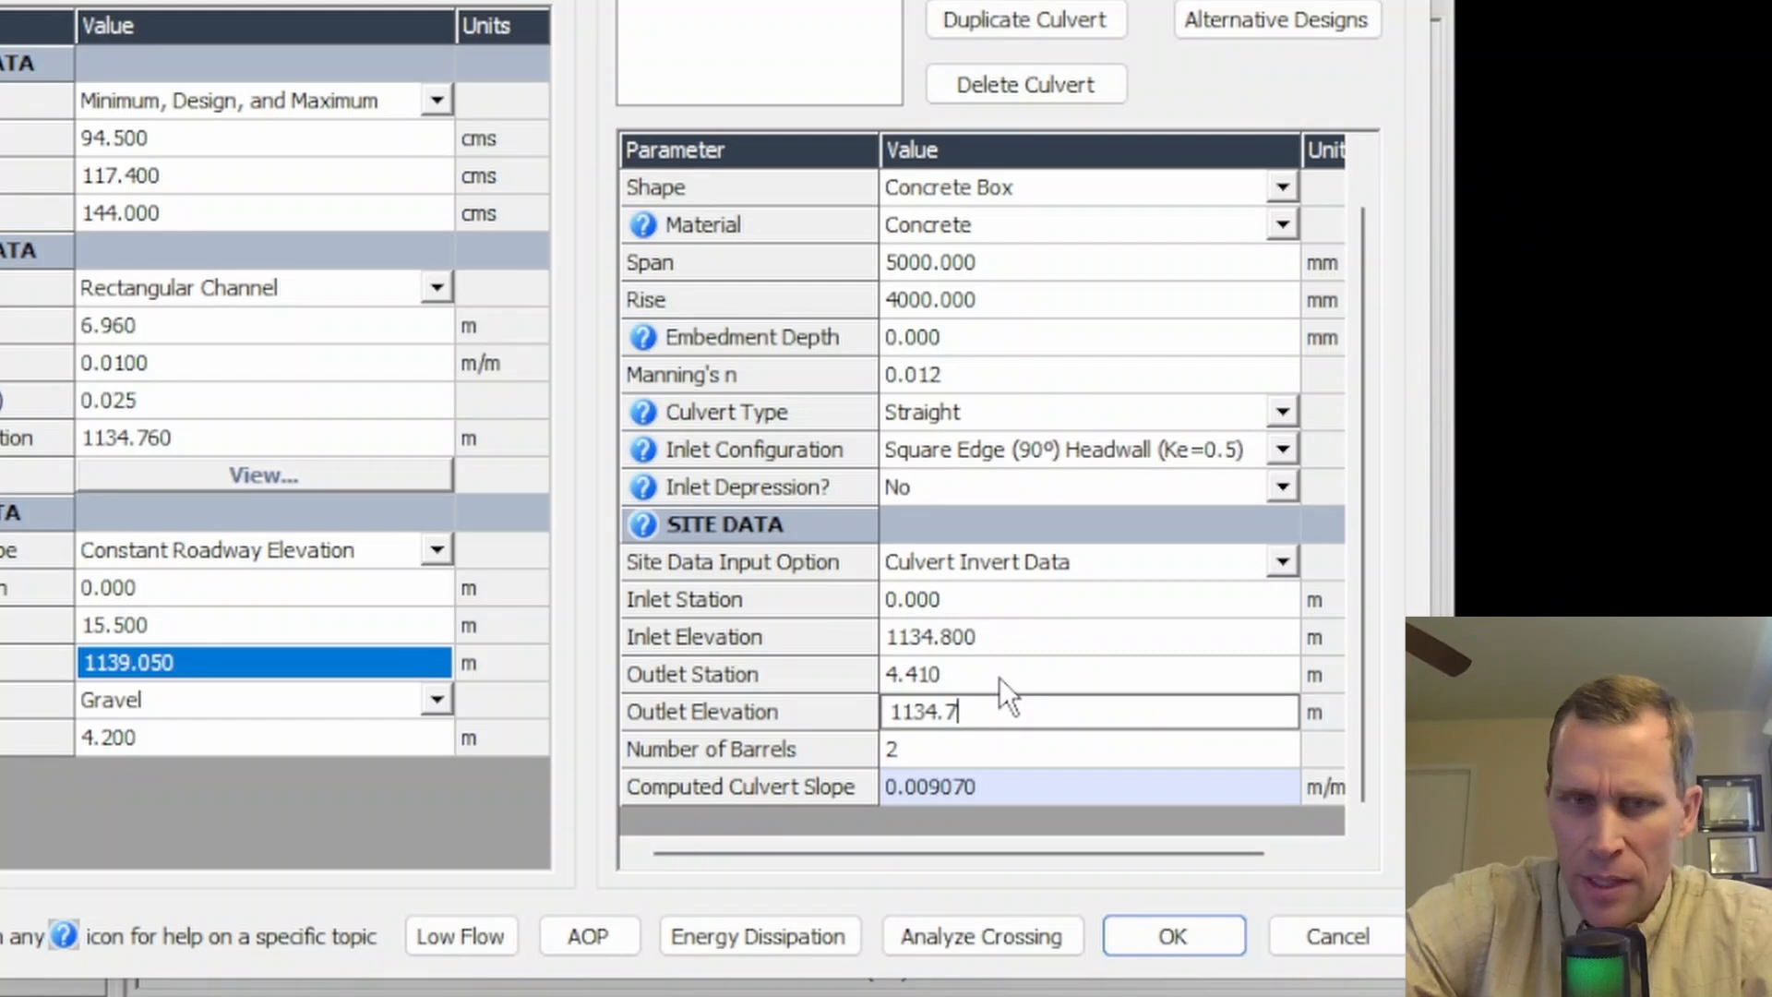
{"action": "type", "text": "5"}
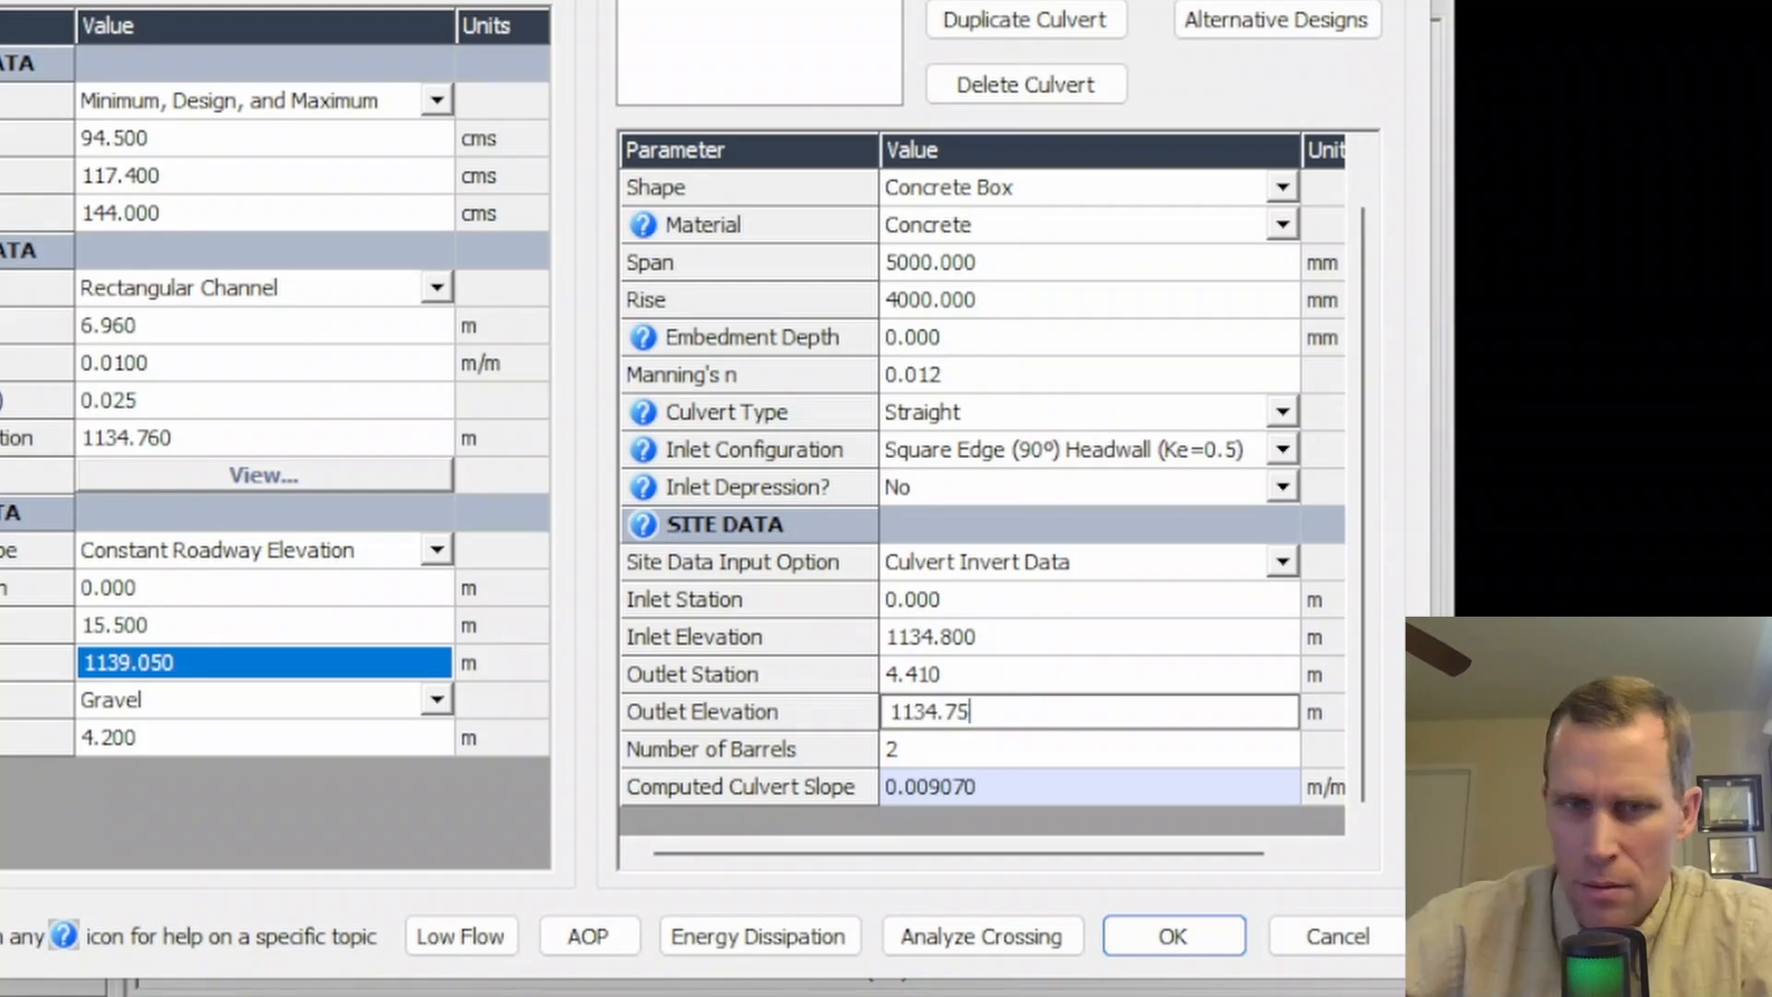
- Set the number of barrels to 3
{"action": "left_click", "coordinate": [959, 745]}
{"action": "left_click", "coordinate": [977, 792]}
{"action": "left_click", "coordinate": [973, 818]}
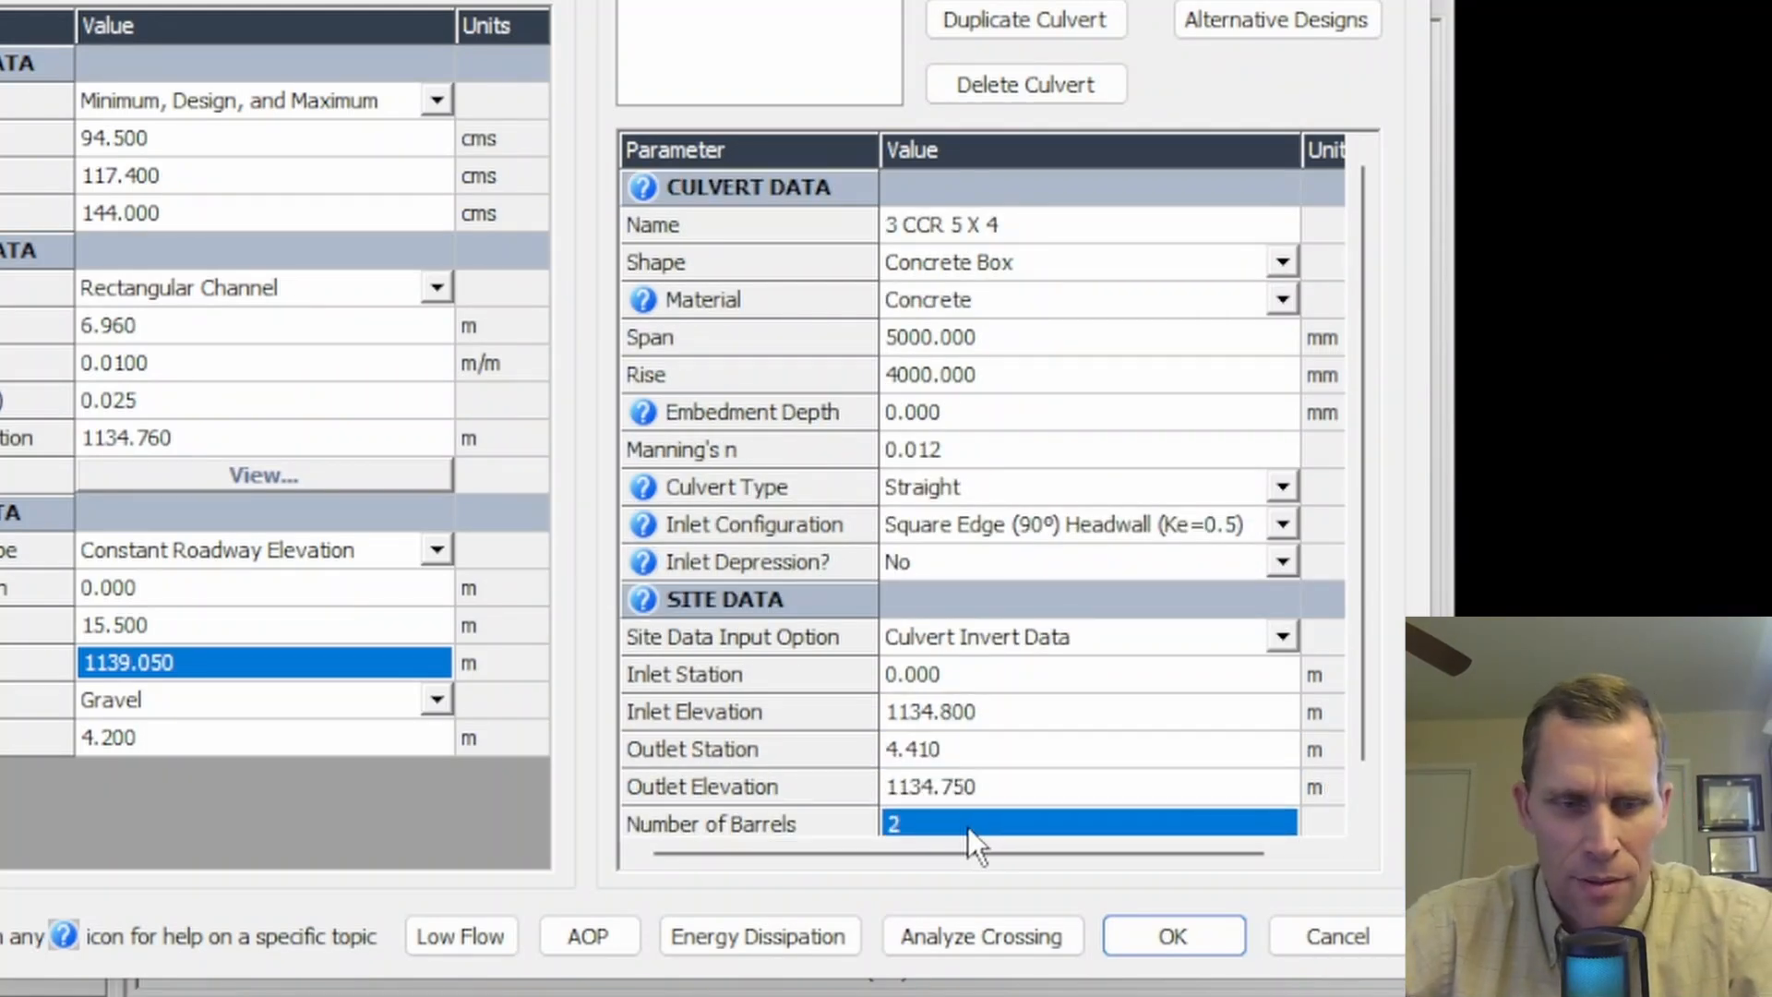
{"action": "type", "text": "3"}
{"action": "key", "text": "Return"}
{"action": "scroll", "coordinate": [1000, 722], "scroll_direction": "down", "scroll_amount": 1}
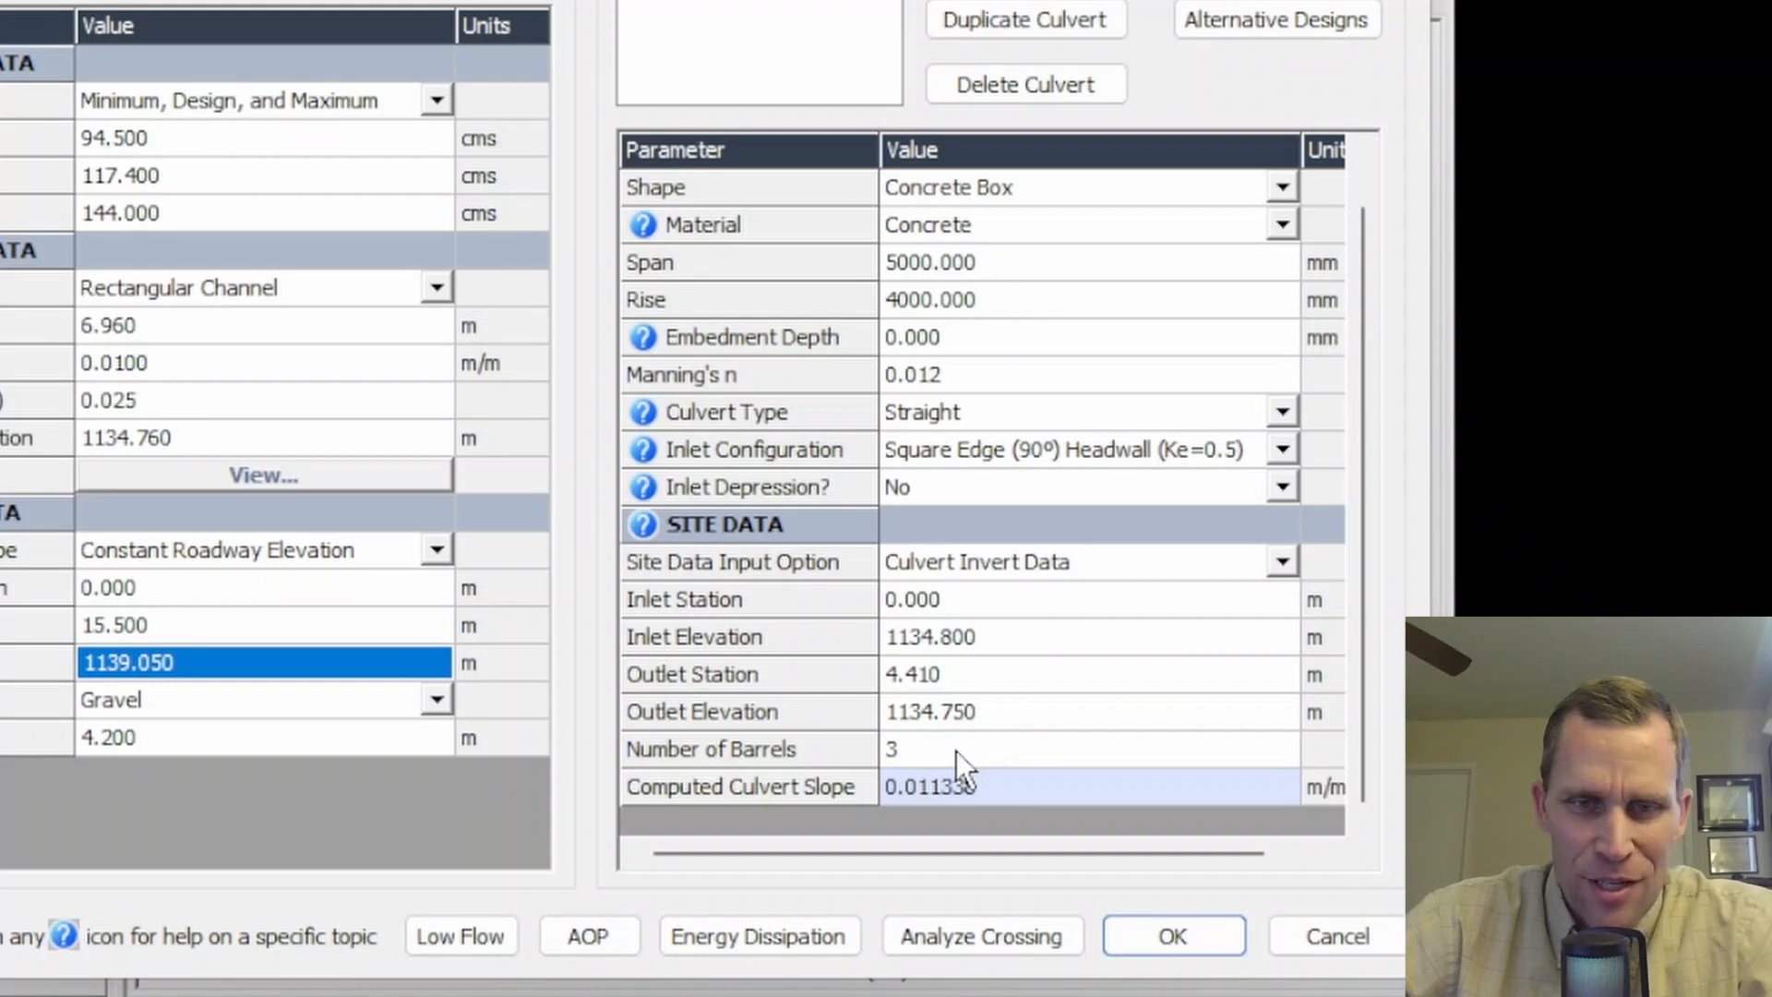
{"action": "left_click", "coordinate": [956, 750]}
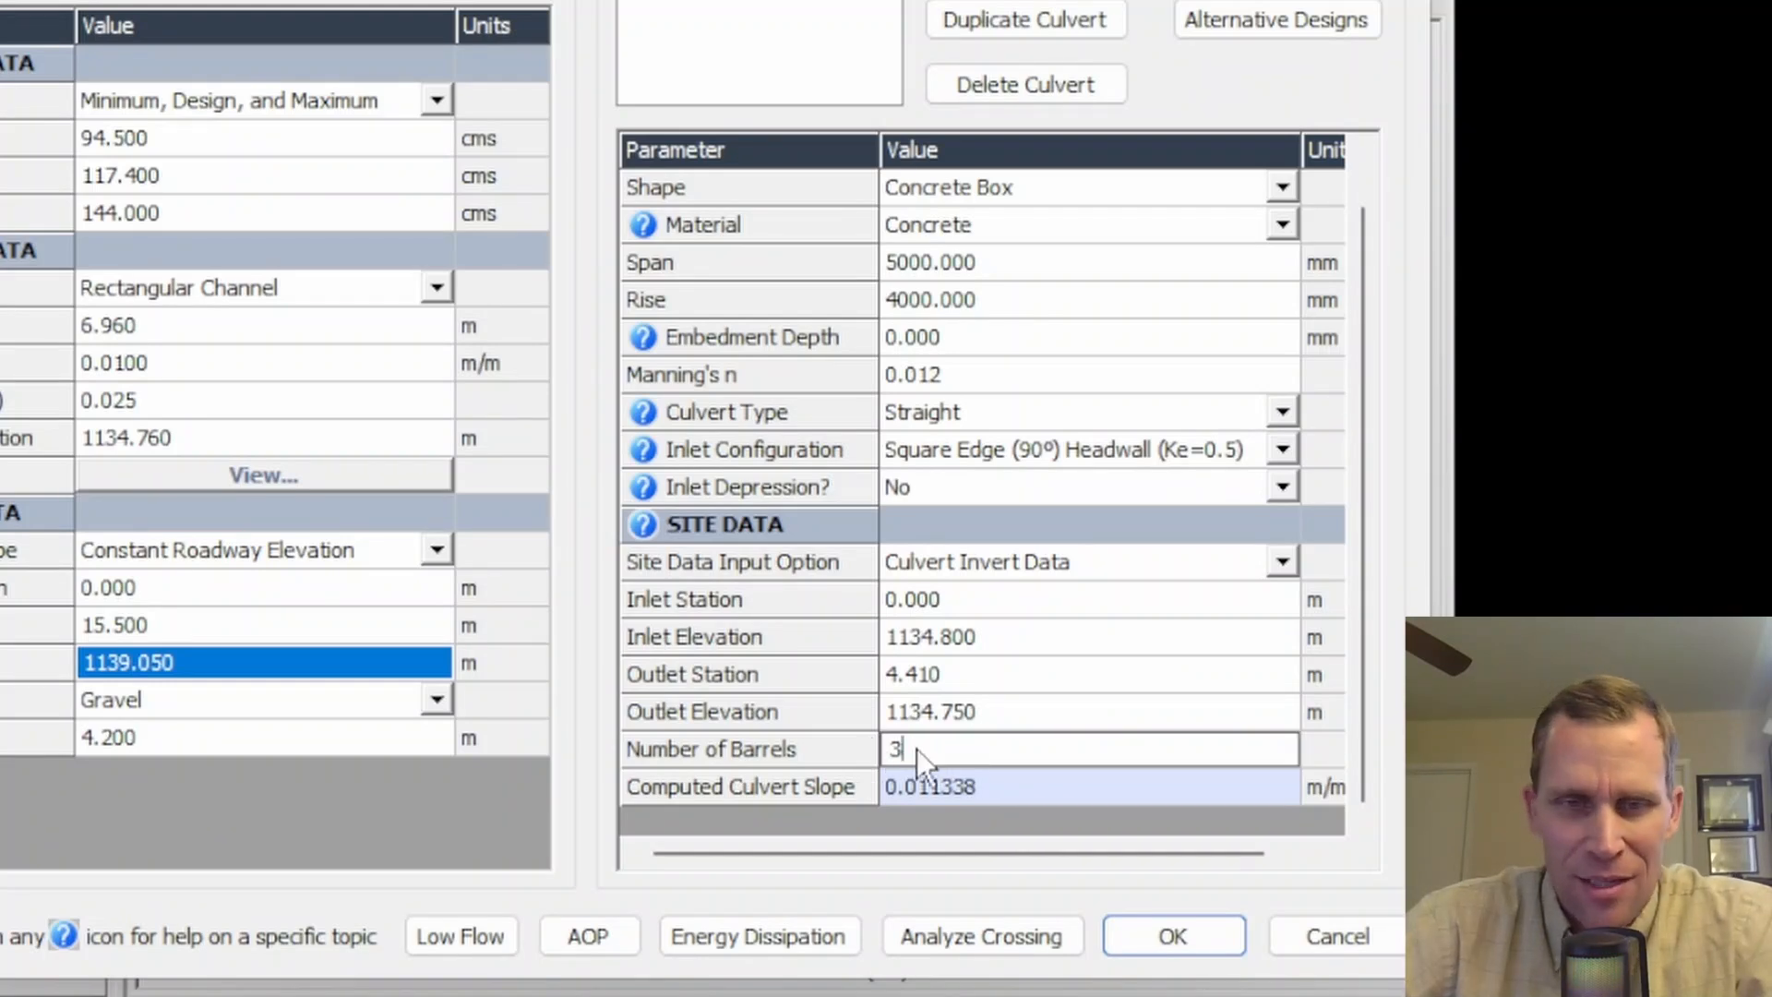
{"action": "left_click", "coordinate": [985, 787]}
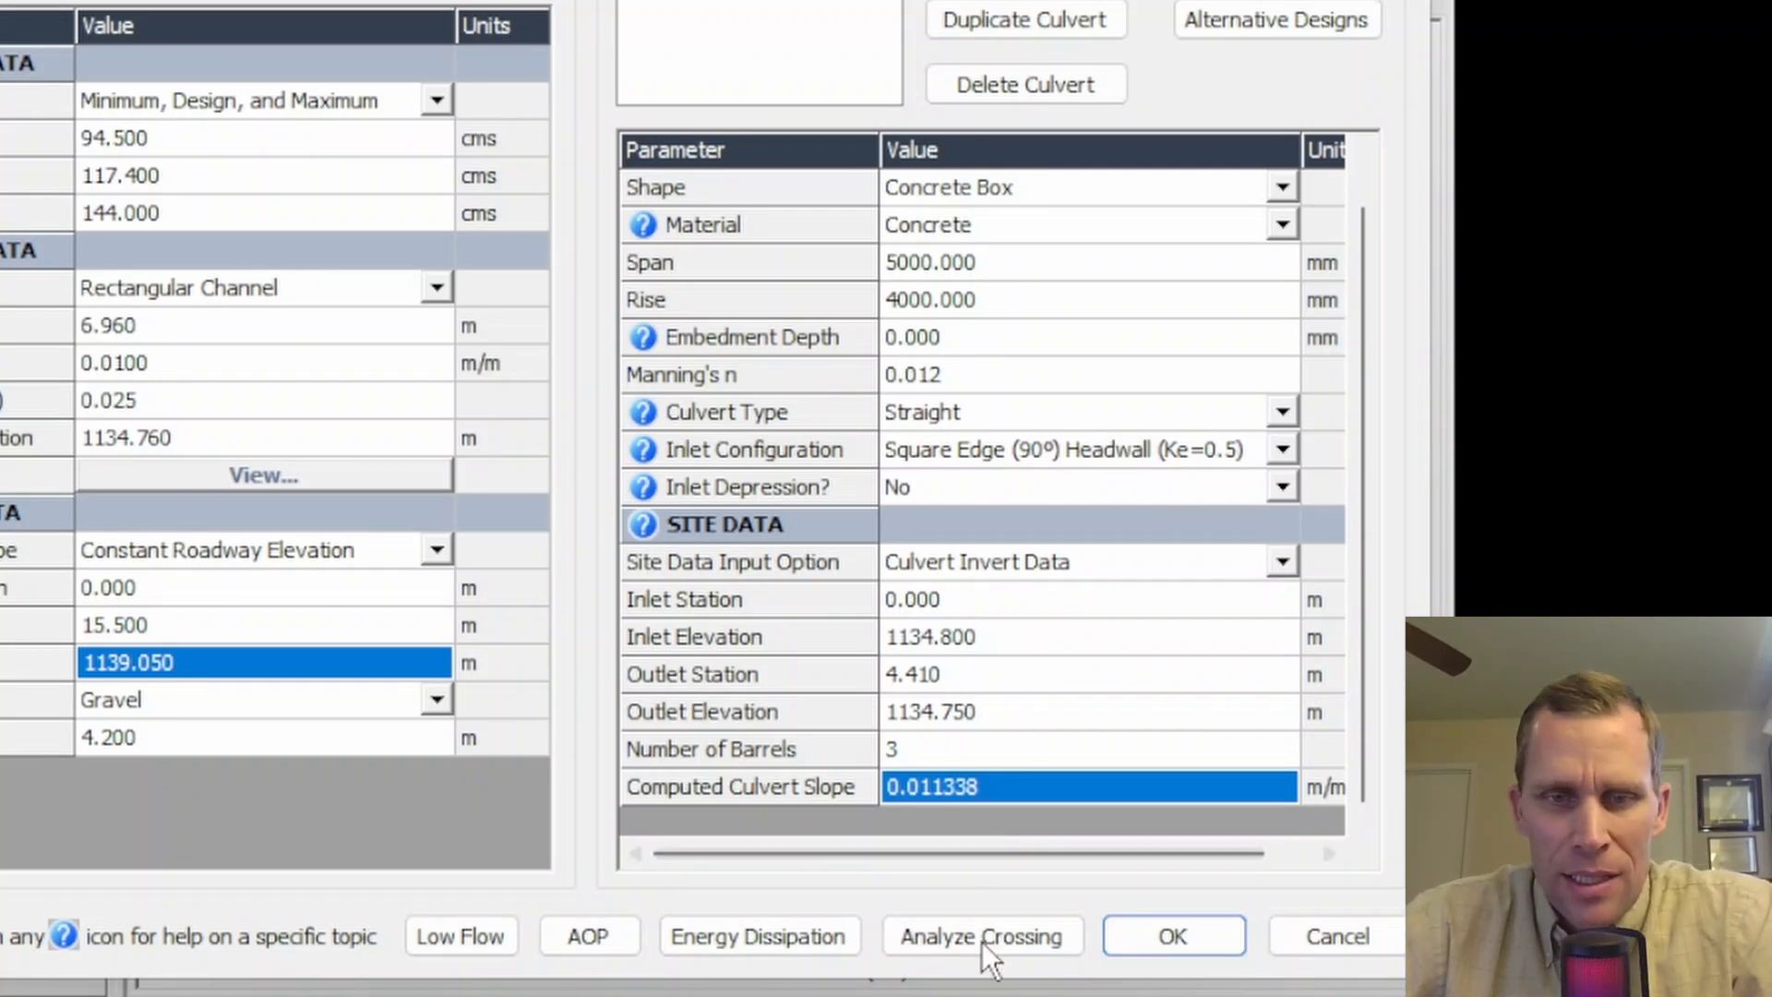
- Analyze the proposed crossing and reopen its input data
{"action": "left_click", "coordinate": [956, 940]}
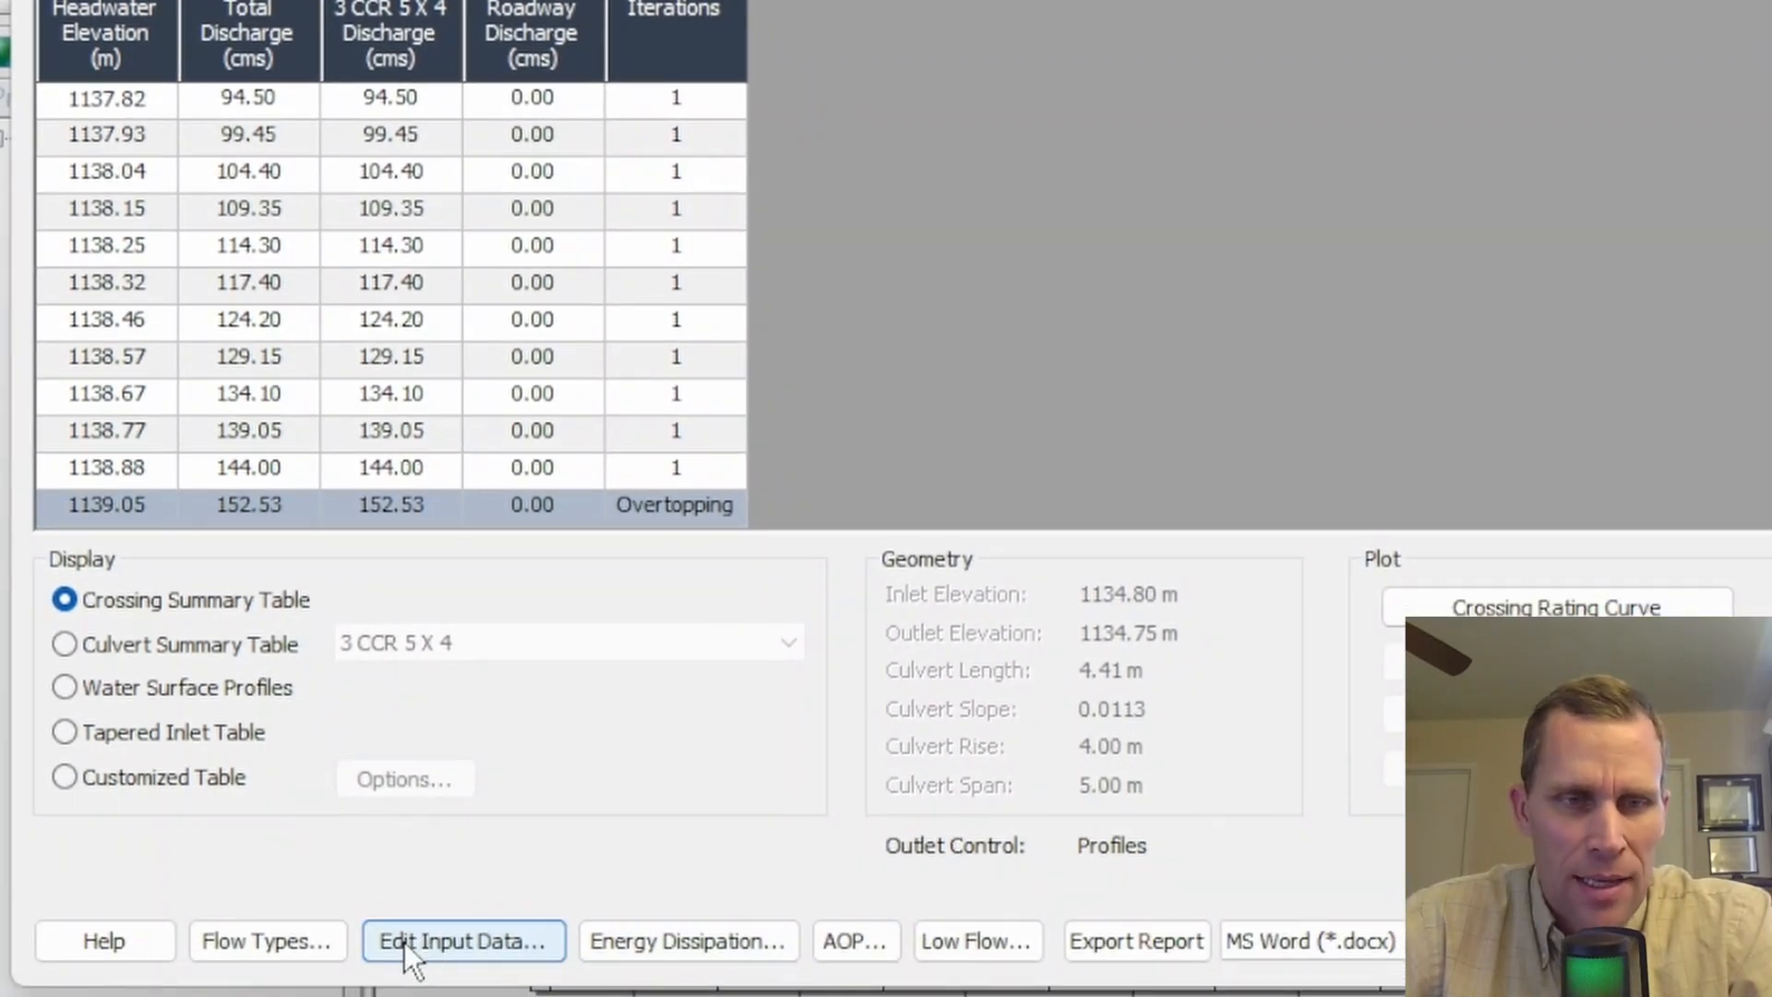
{"action": "left_click", "coordinate": [452, 941]}
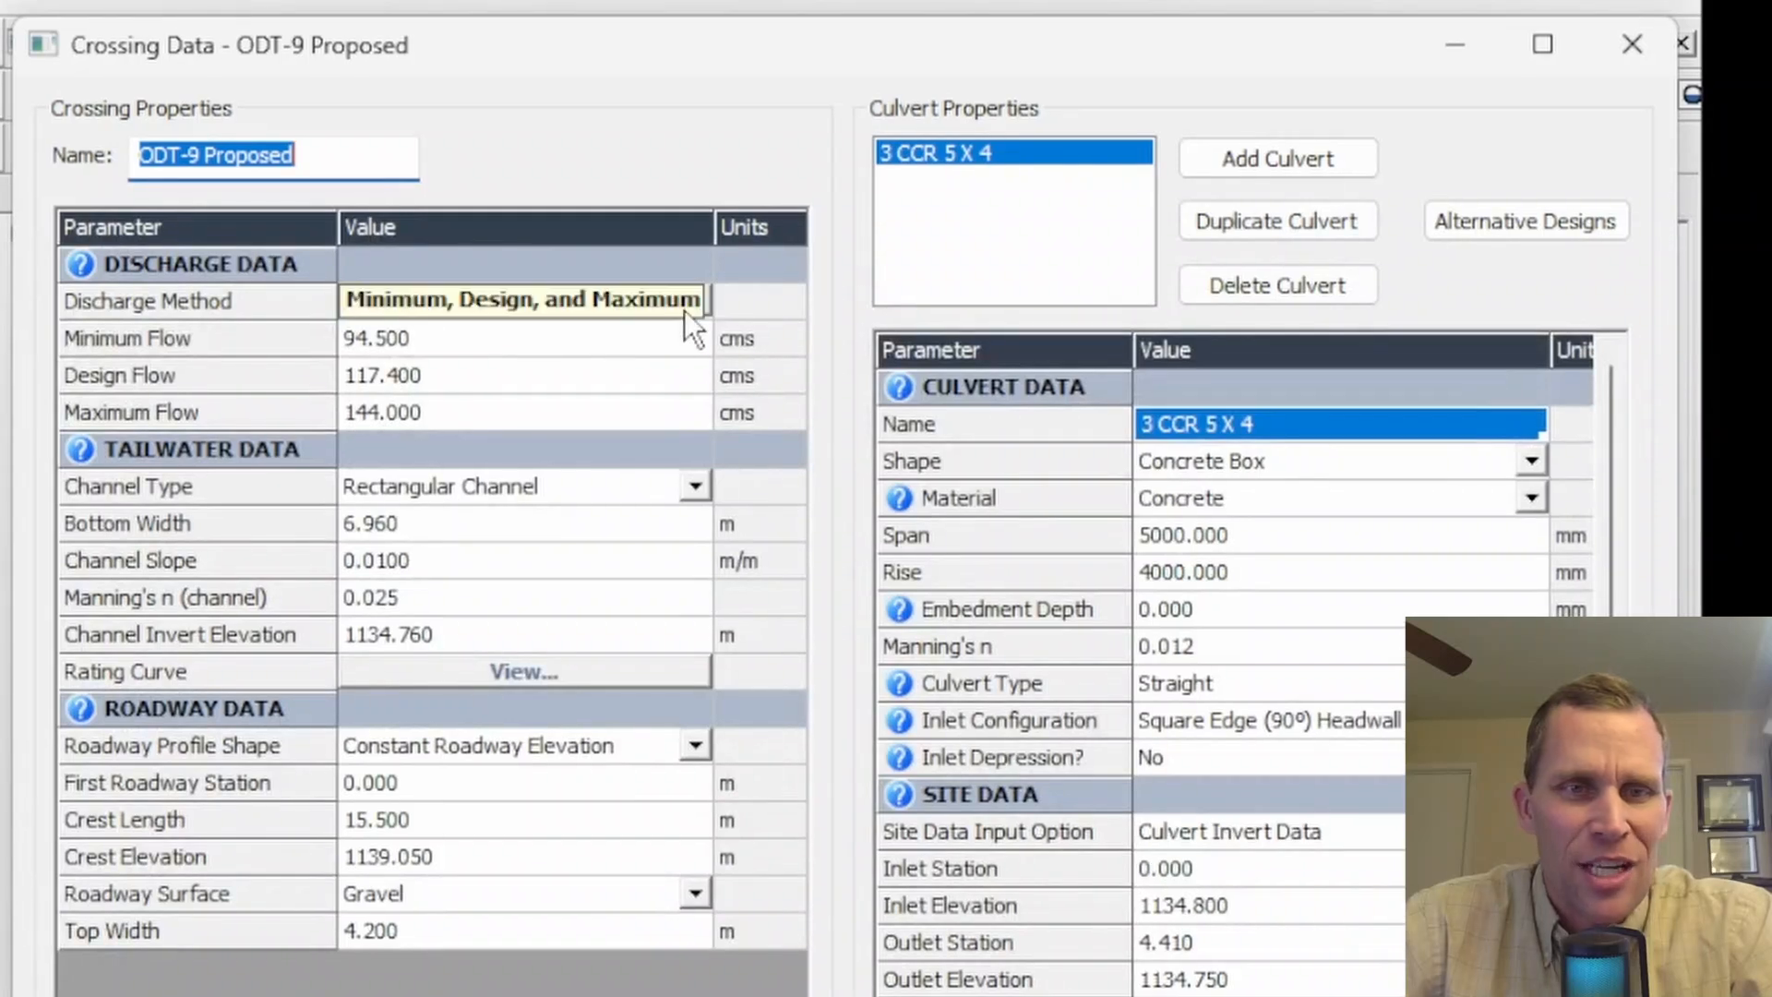
- Switch the discharge method to Recurrence, check the 25, 50 and 100 year discharge list, and reanalyze the crossing
{"action": "left_click", "coordinate": [684, 310]}
{"action": "left_click", "coordinate": [544, 388]}
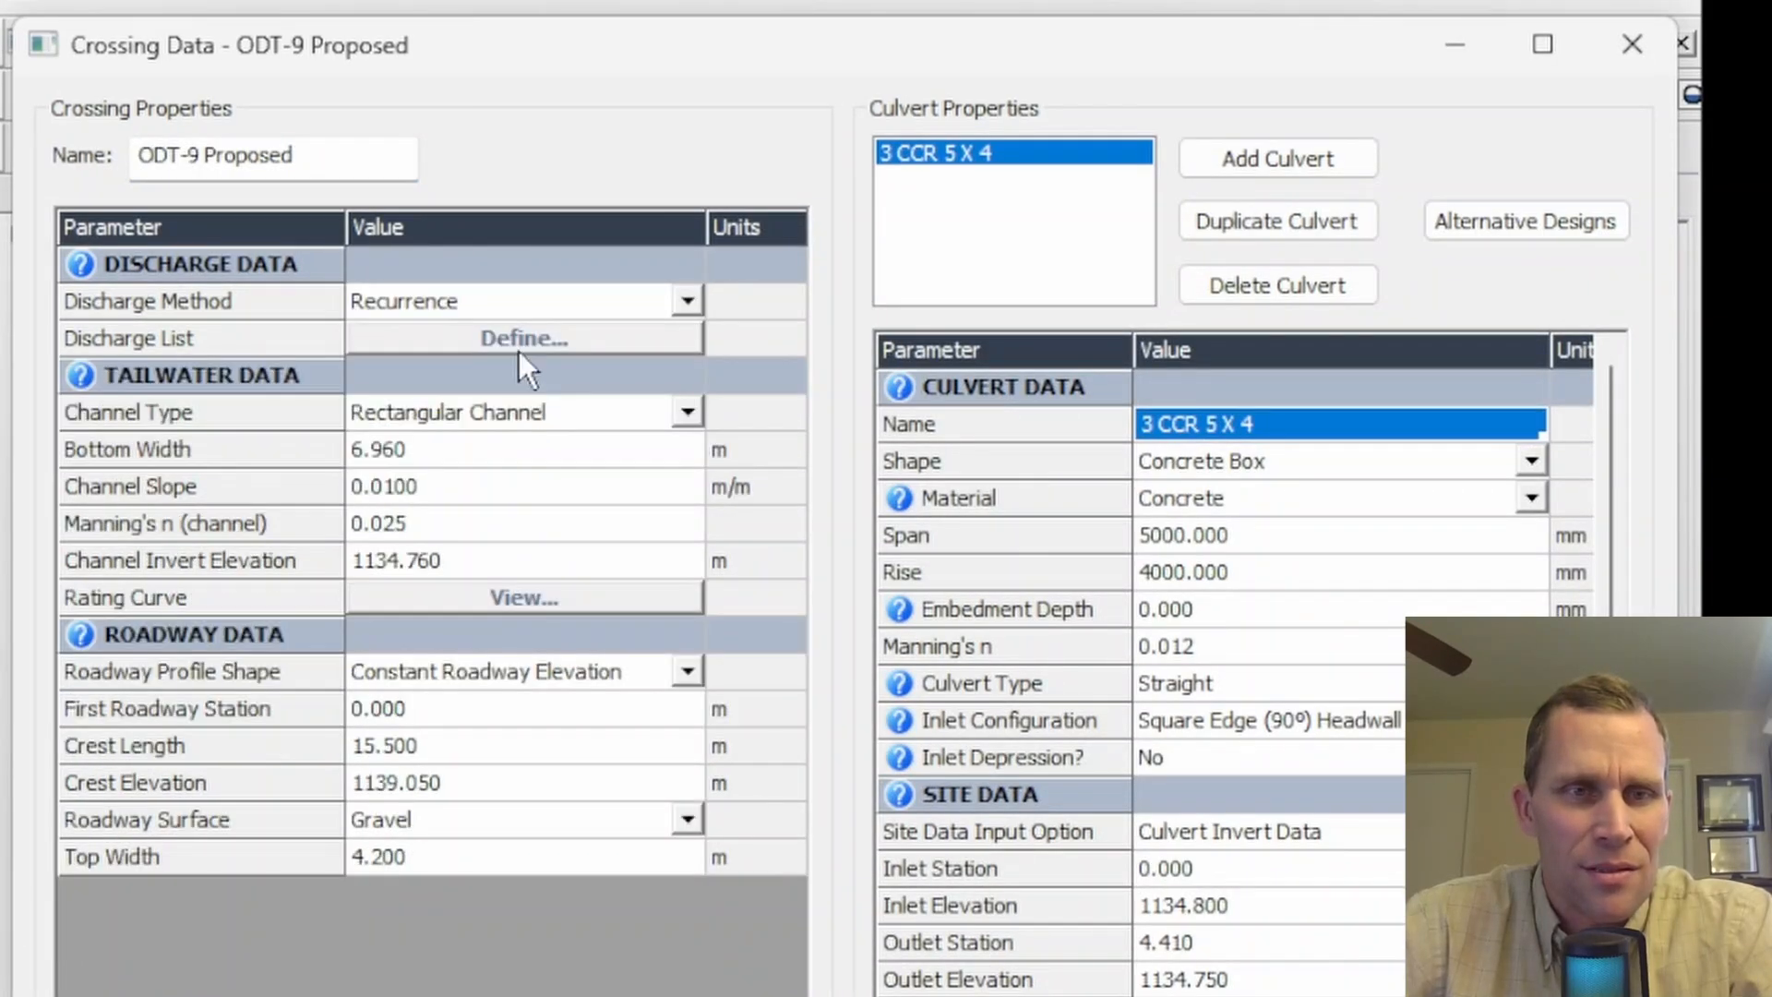
{"action": "left_click", "coordinate": [519, 347]}
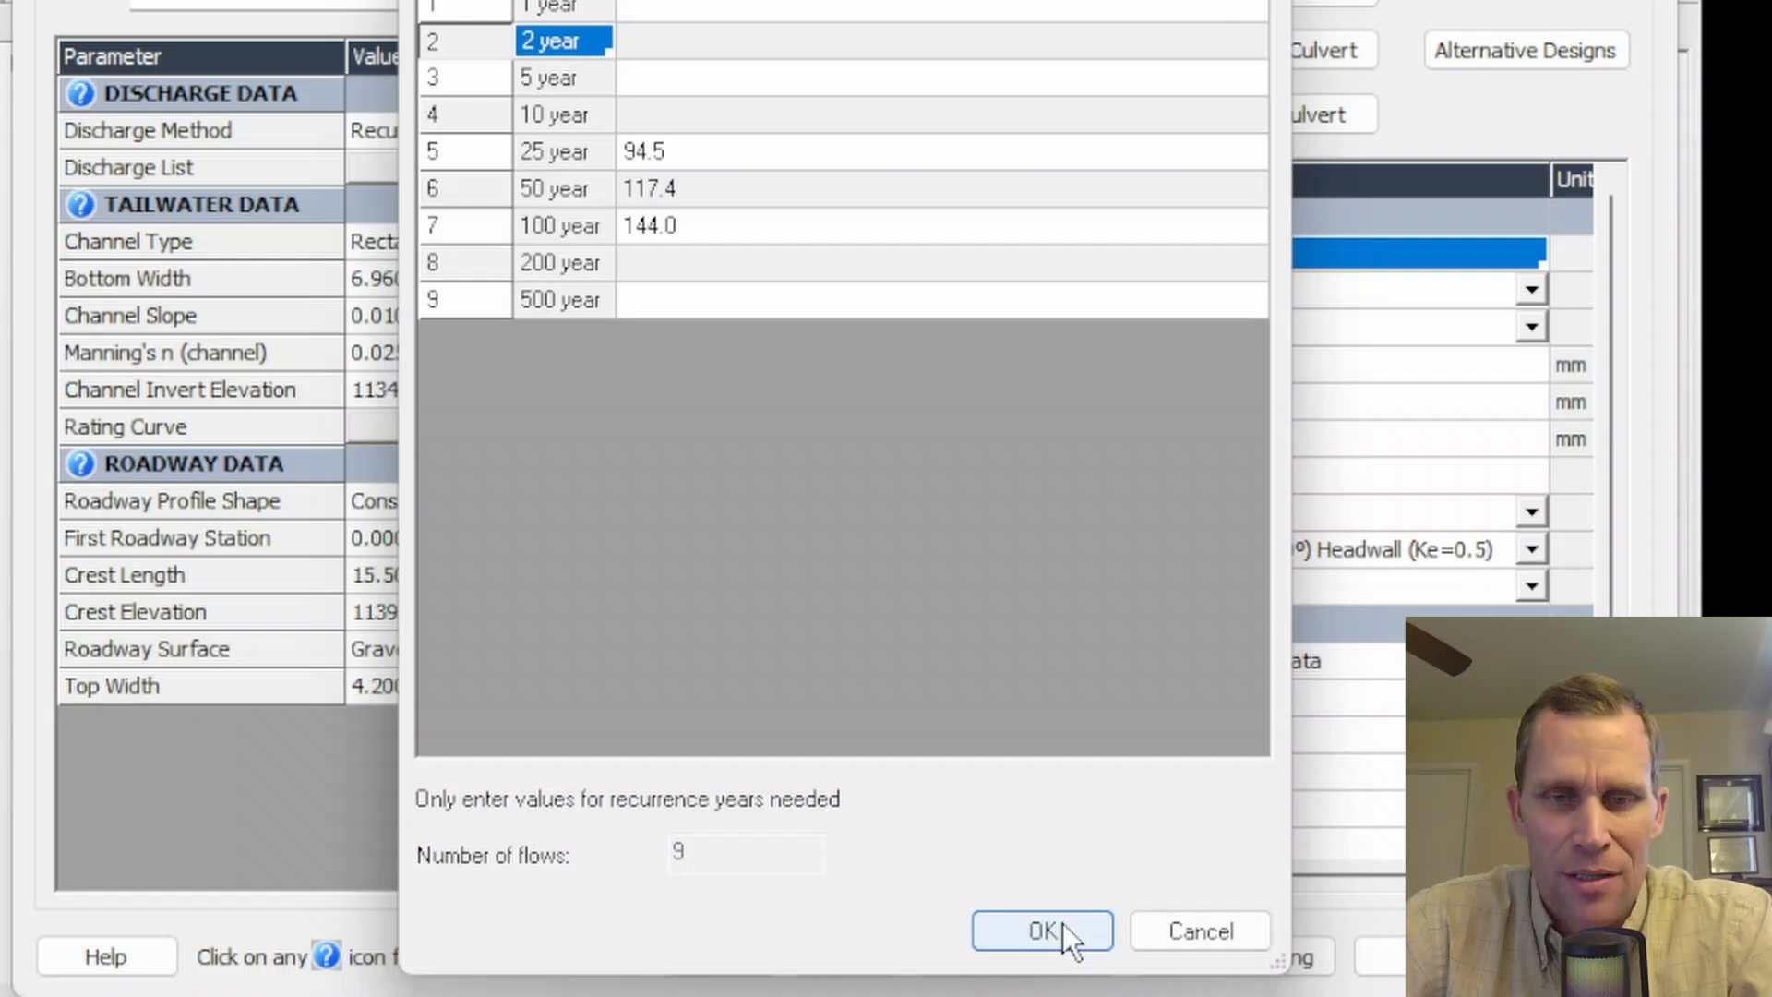
{"action": "left_click", "coordinate": [1062, 933]}
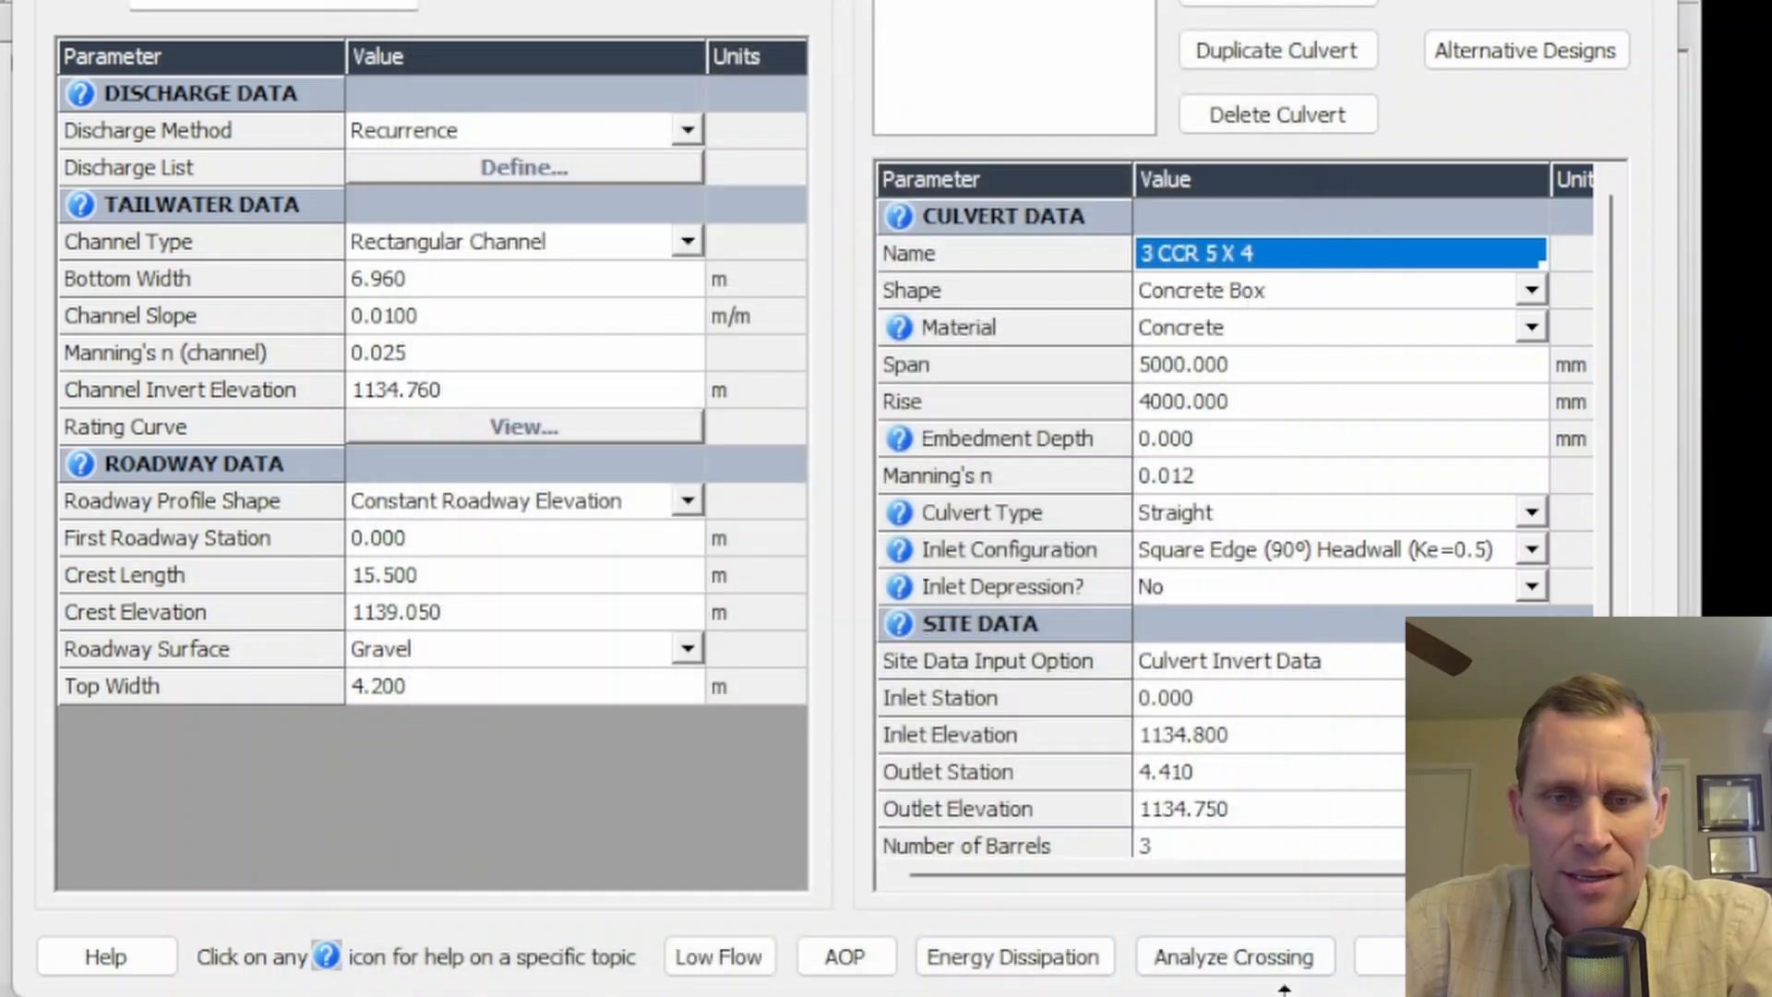
{"action": "left_click", "coordinate": [1220, 957]}
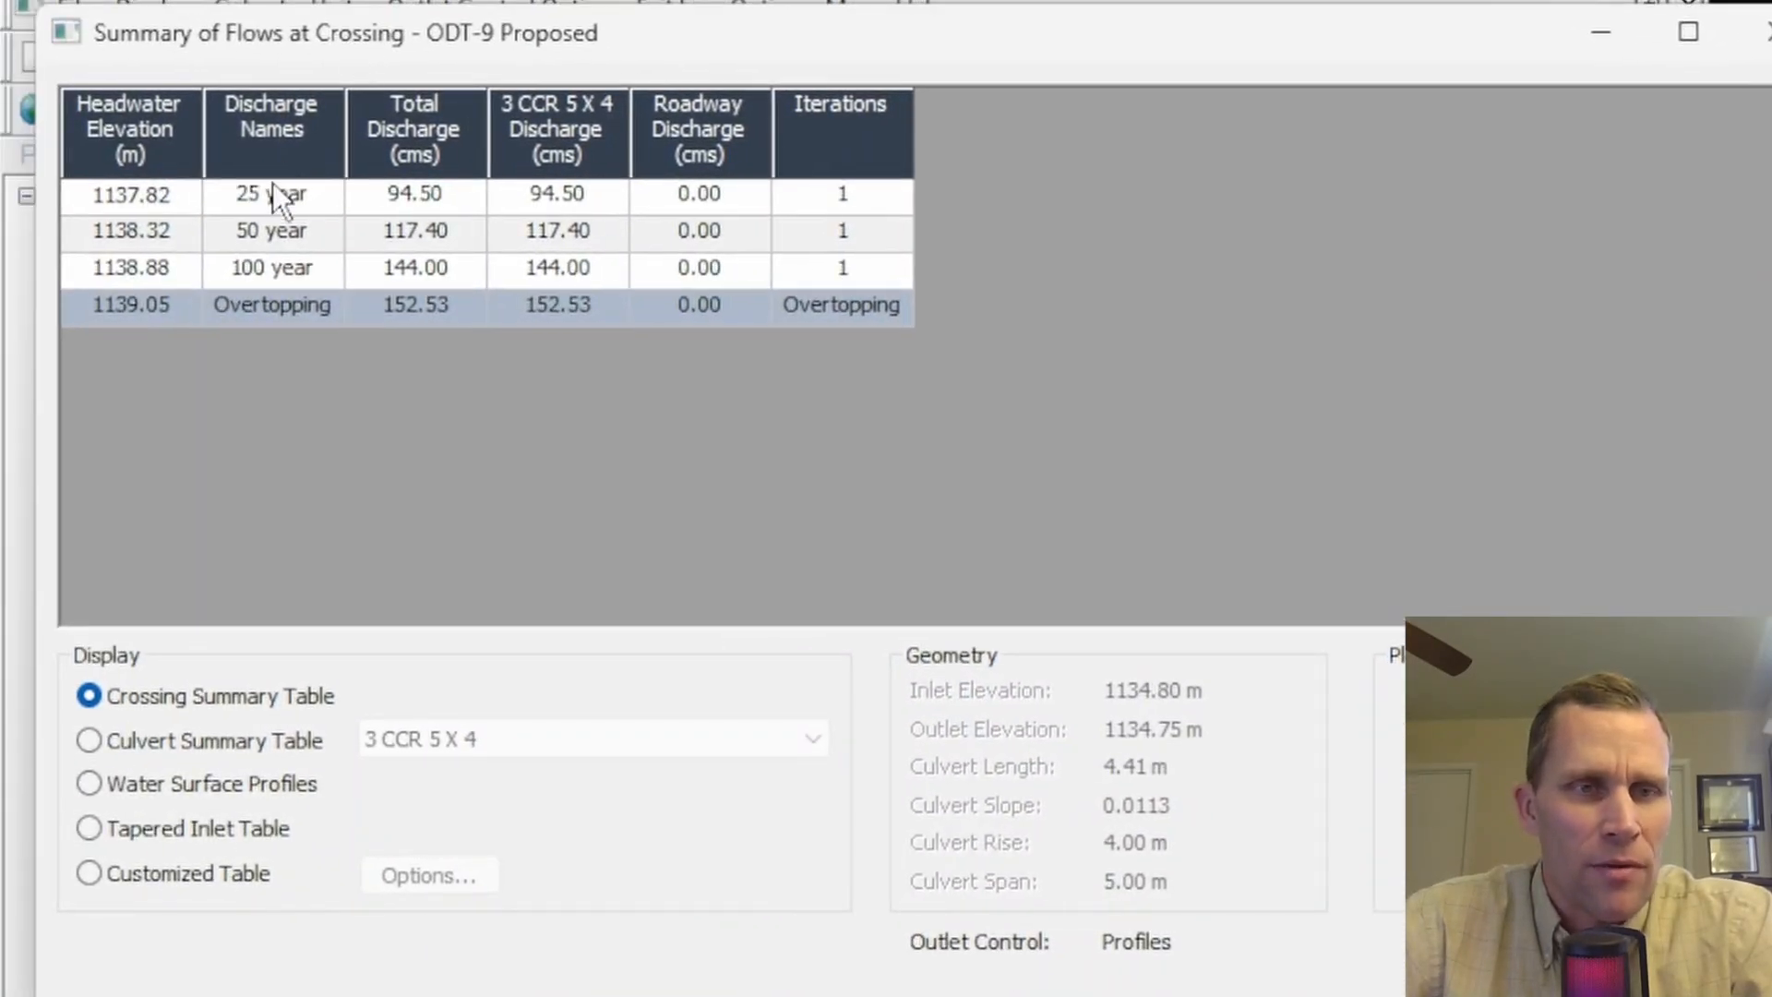
- Review the headwater elevations and roadway discharges for each recurrence flow in the crossing summary table
{"action": "left_click", "coordinate": [273, 189]}
{"action": "left_click", "coordinate": [258, 229]}
{"action": "left_click", "coordinate": [274, 266]}
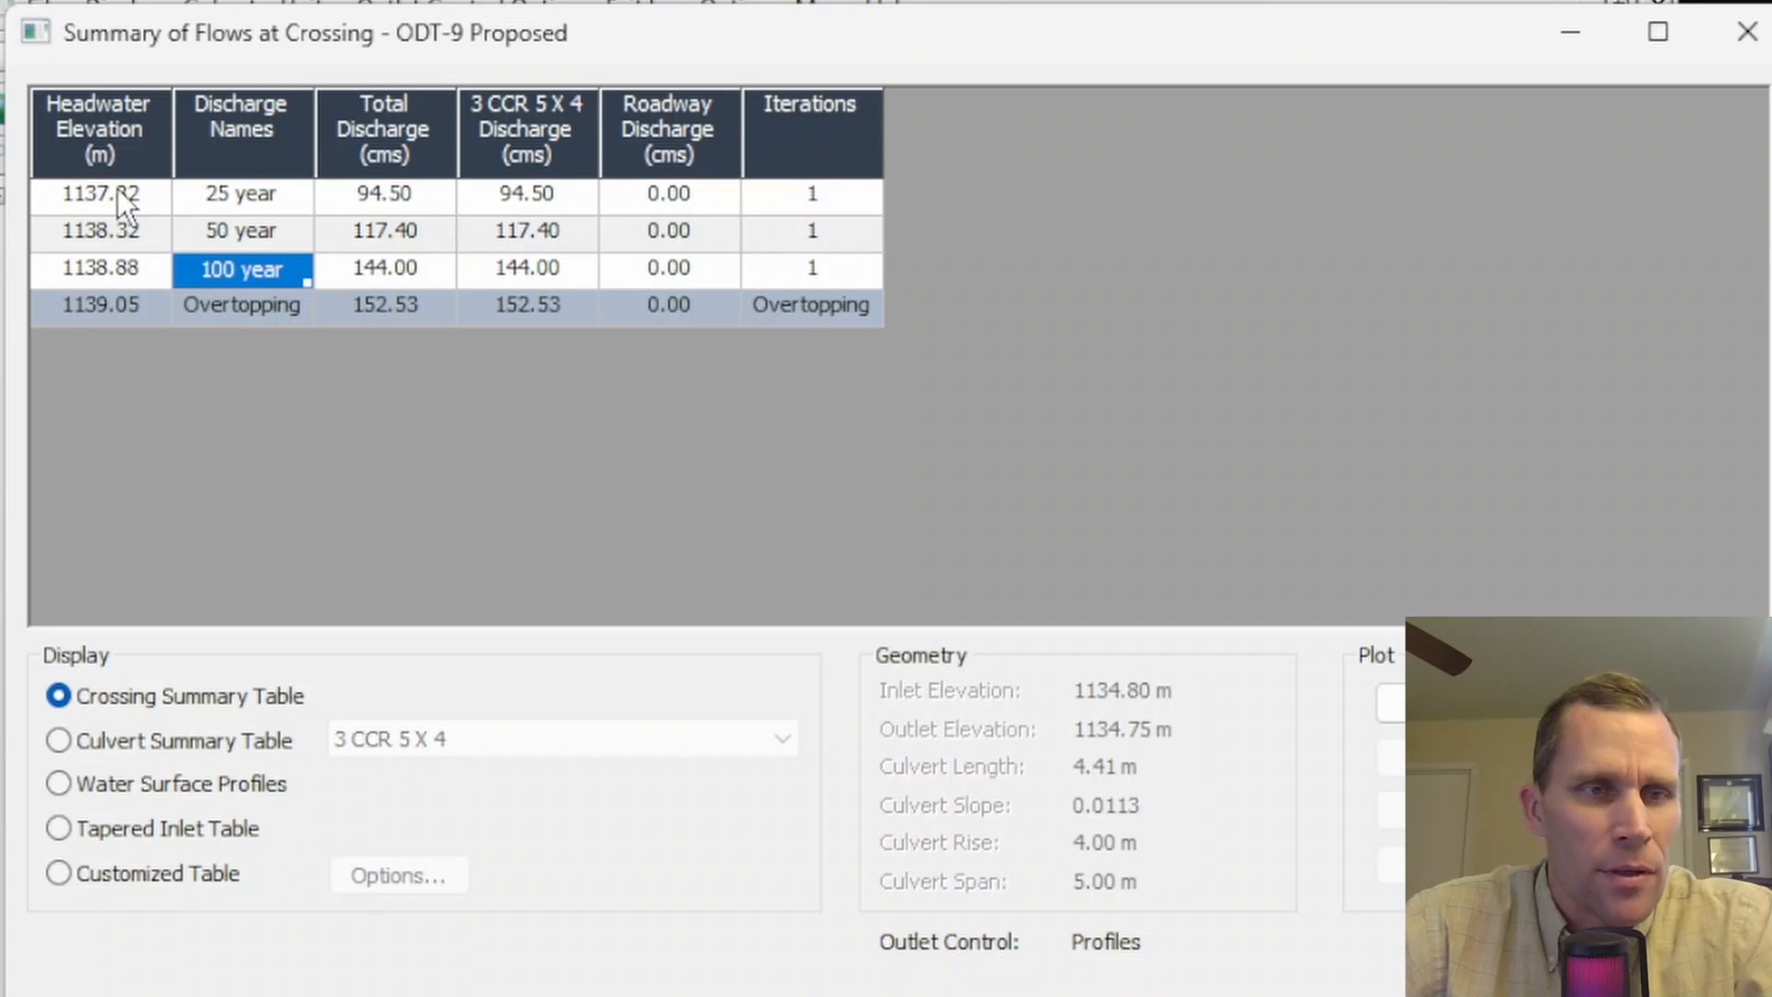
{"action": "left_click", "coordinate": [107, 307]}
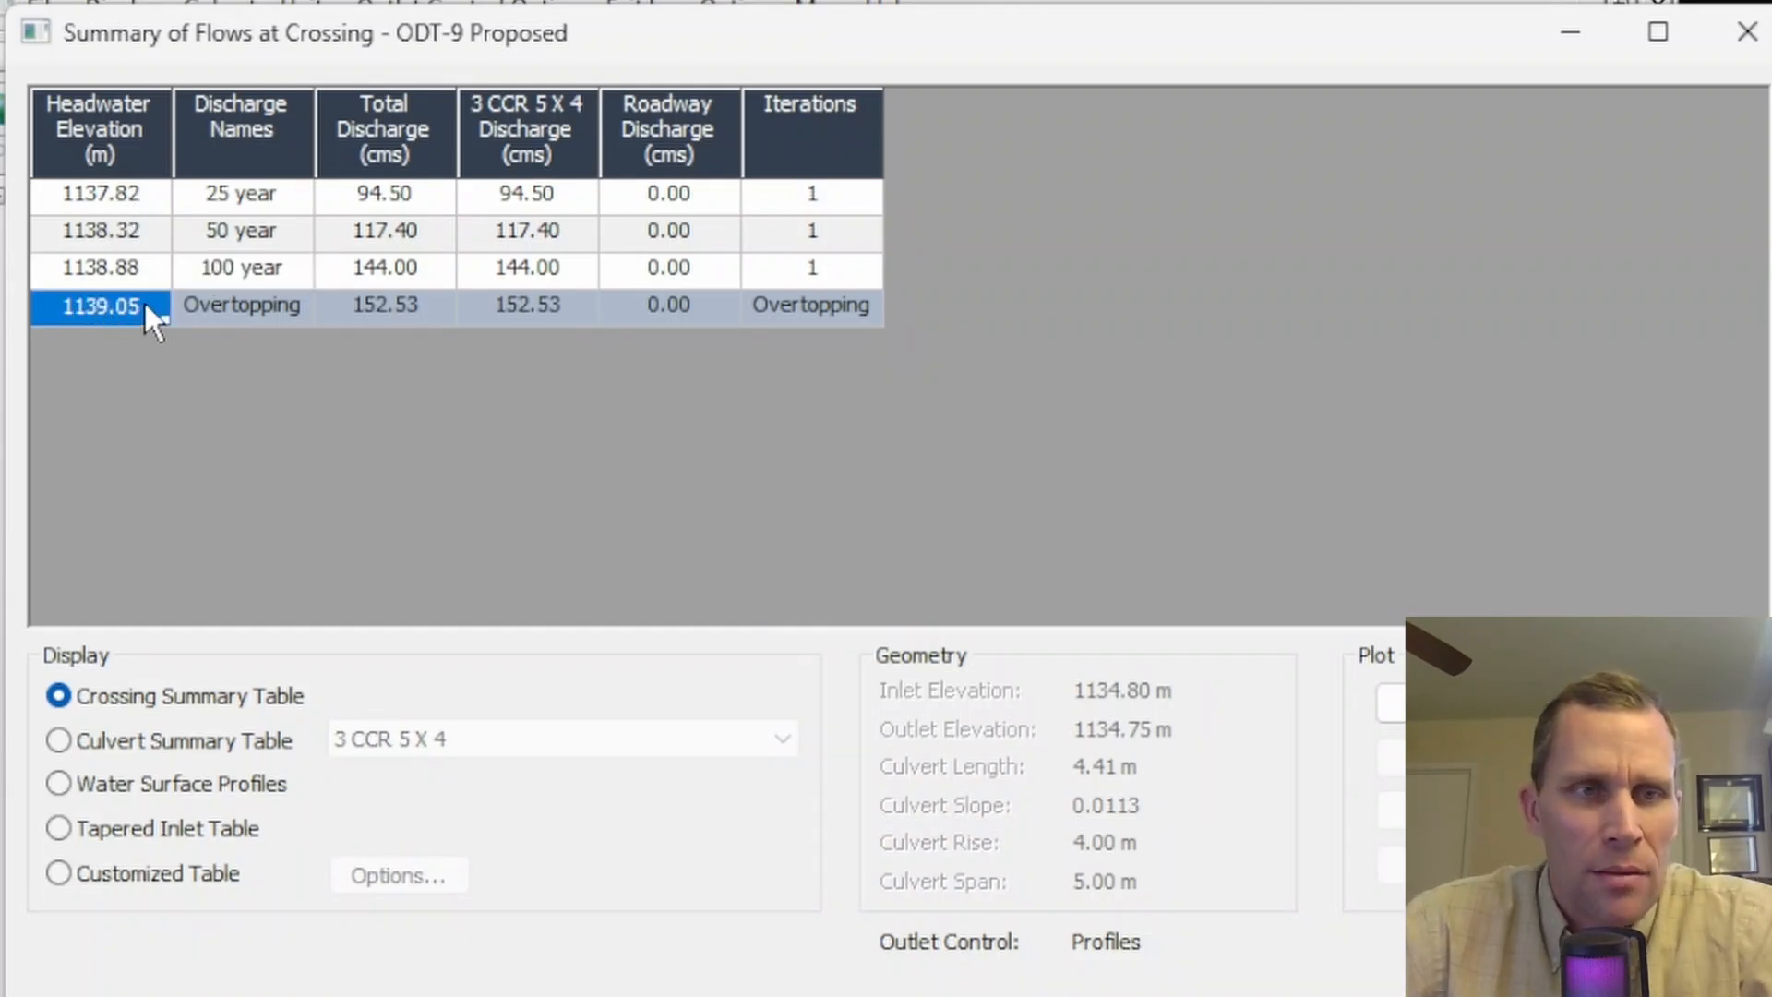
{"action": "left_click", "coordinate": [135, 196]}
{"action": "left_click", "coordinate": [132, 227]}
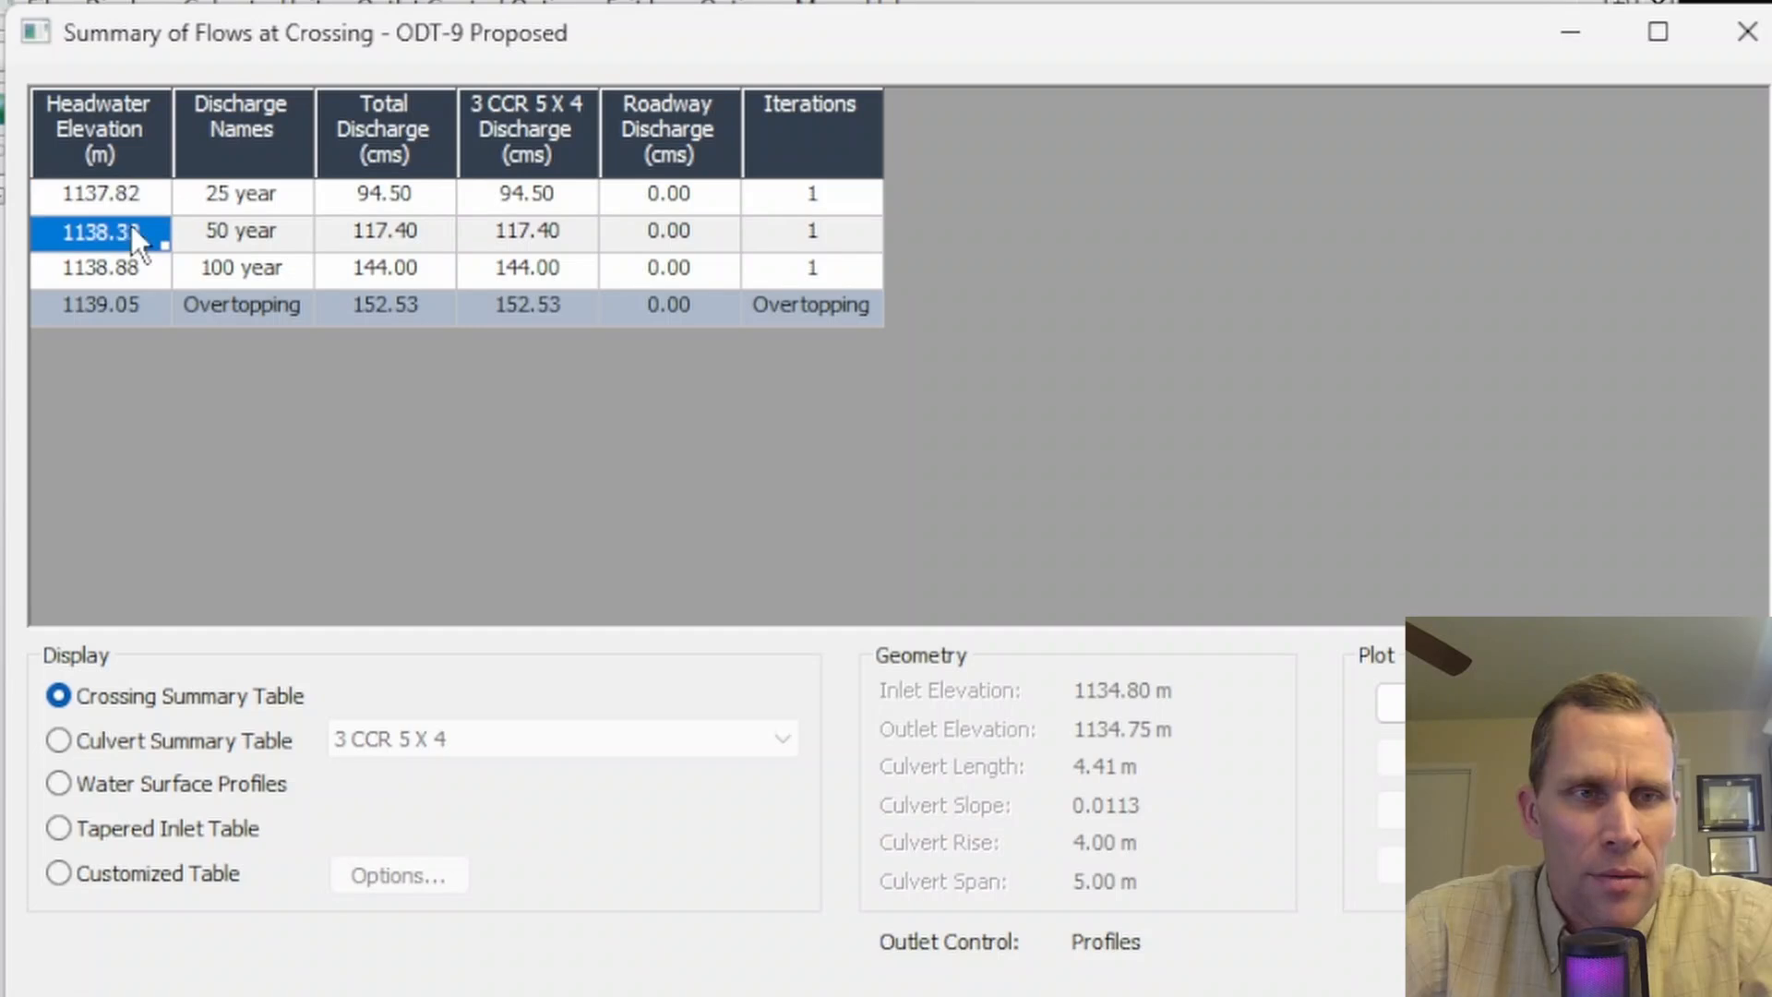
{"action": "left_click", "coordinate": [132, 266]}
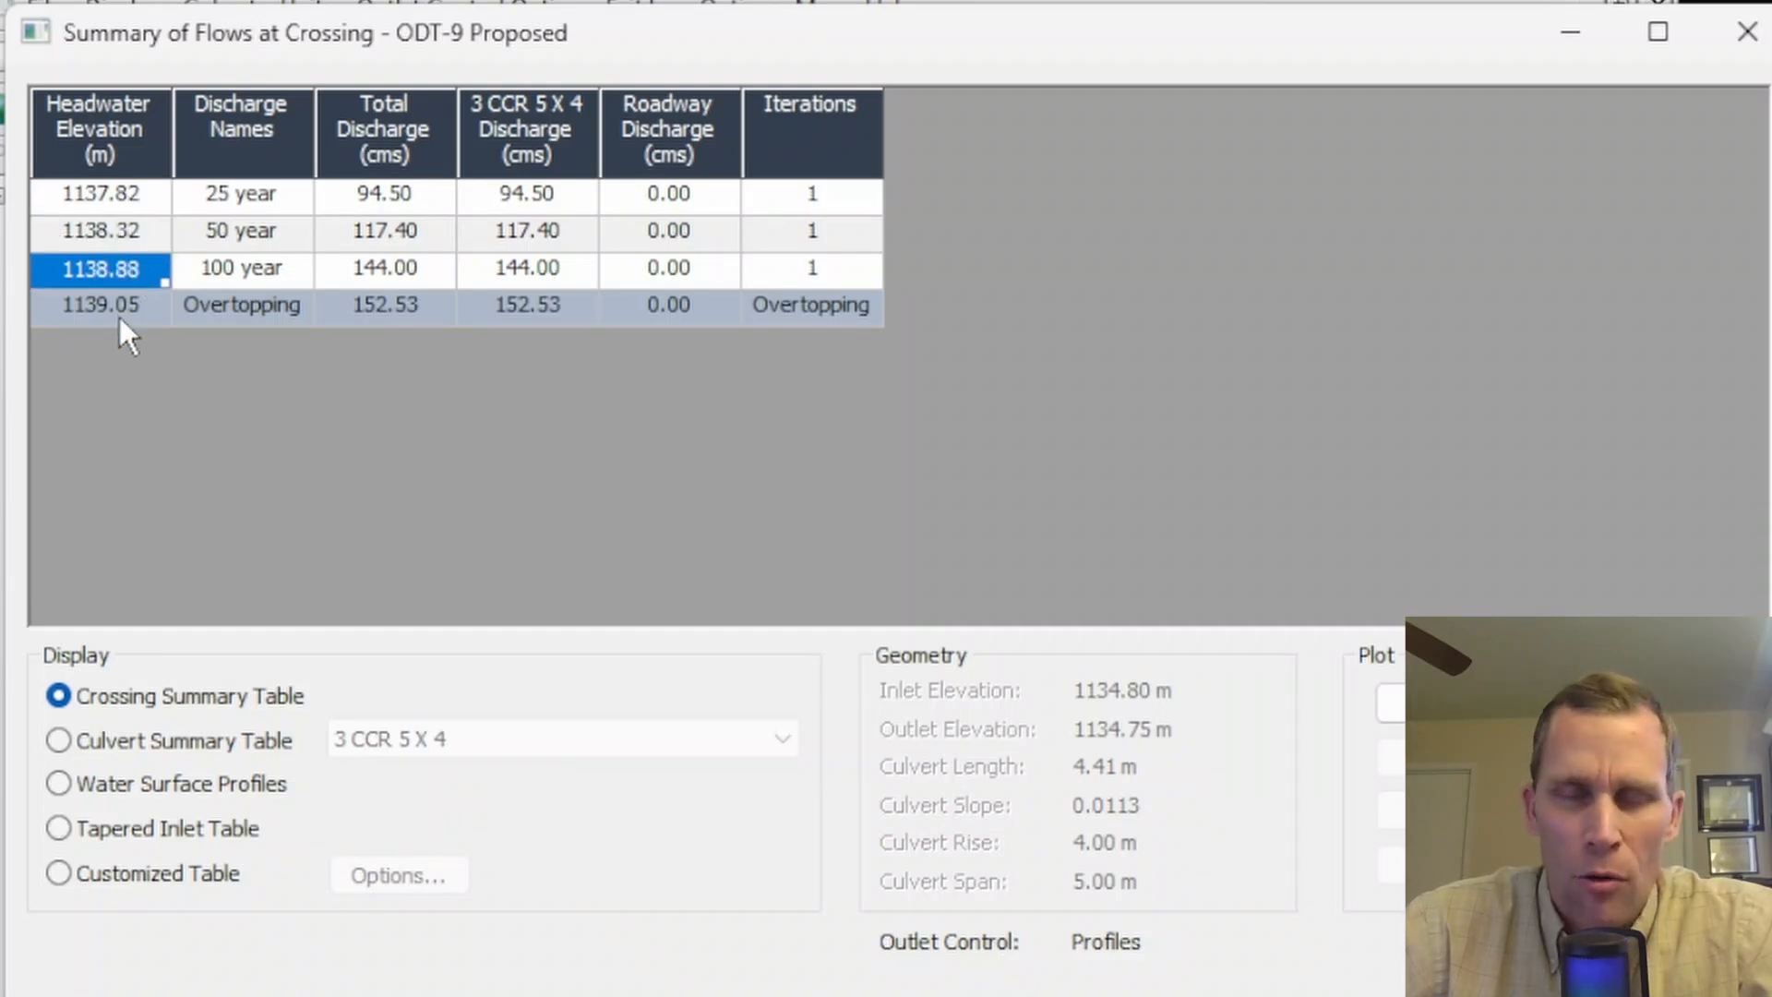
{"action": "left_click", "coordinate": [119, 230]}
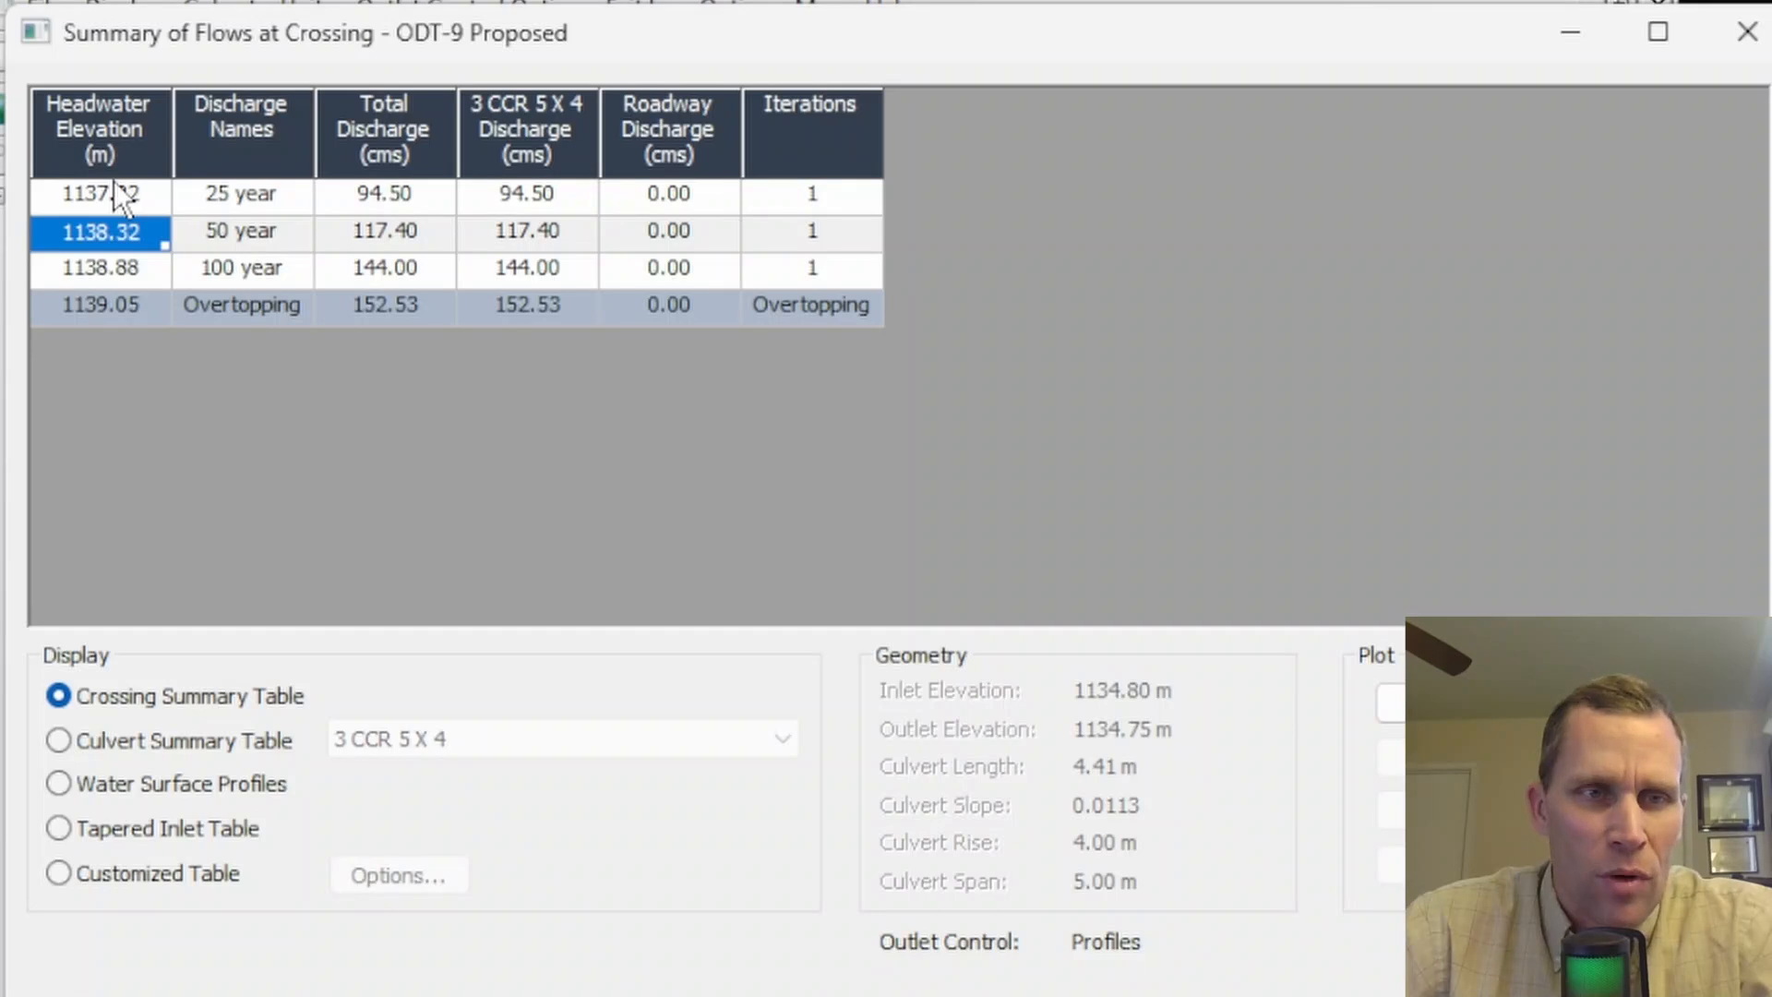
{"action": "left_click", "coordinate": [114, 184]}
{"action": "left_click", "coordinate": [114, 234]}
{"action": "left_click", "coordinate": [121, 266]}
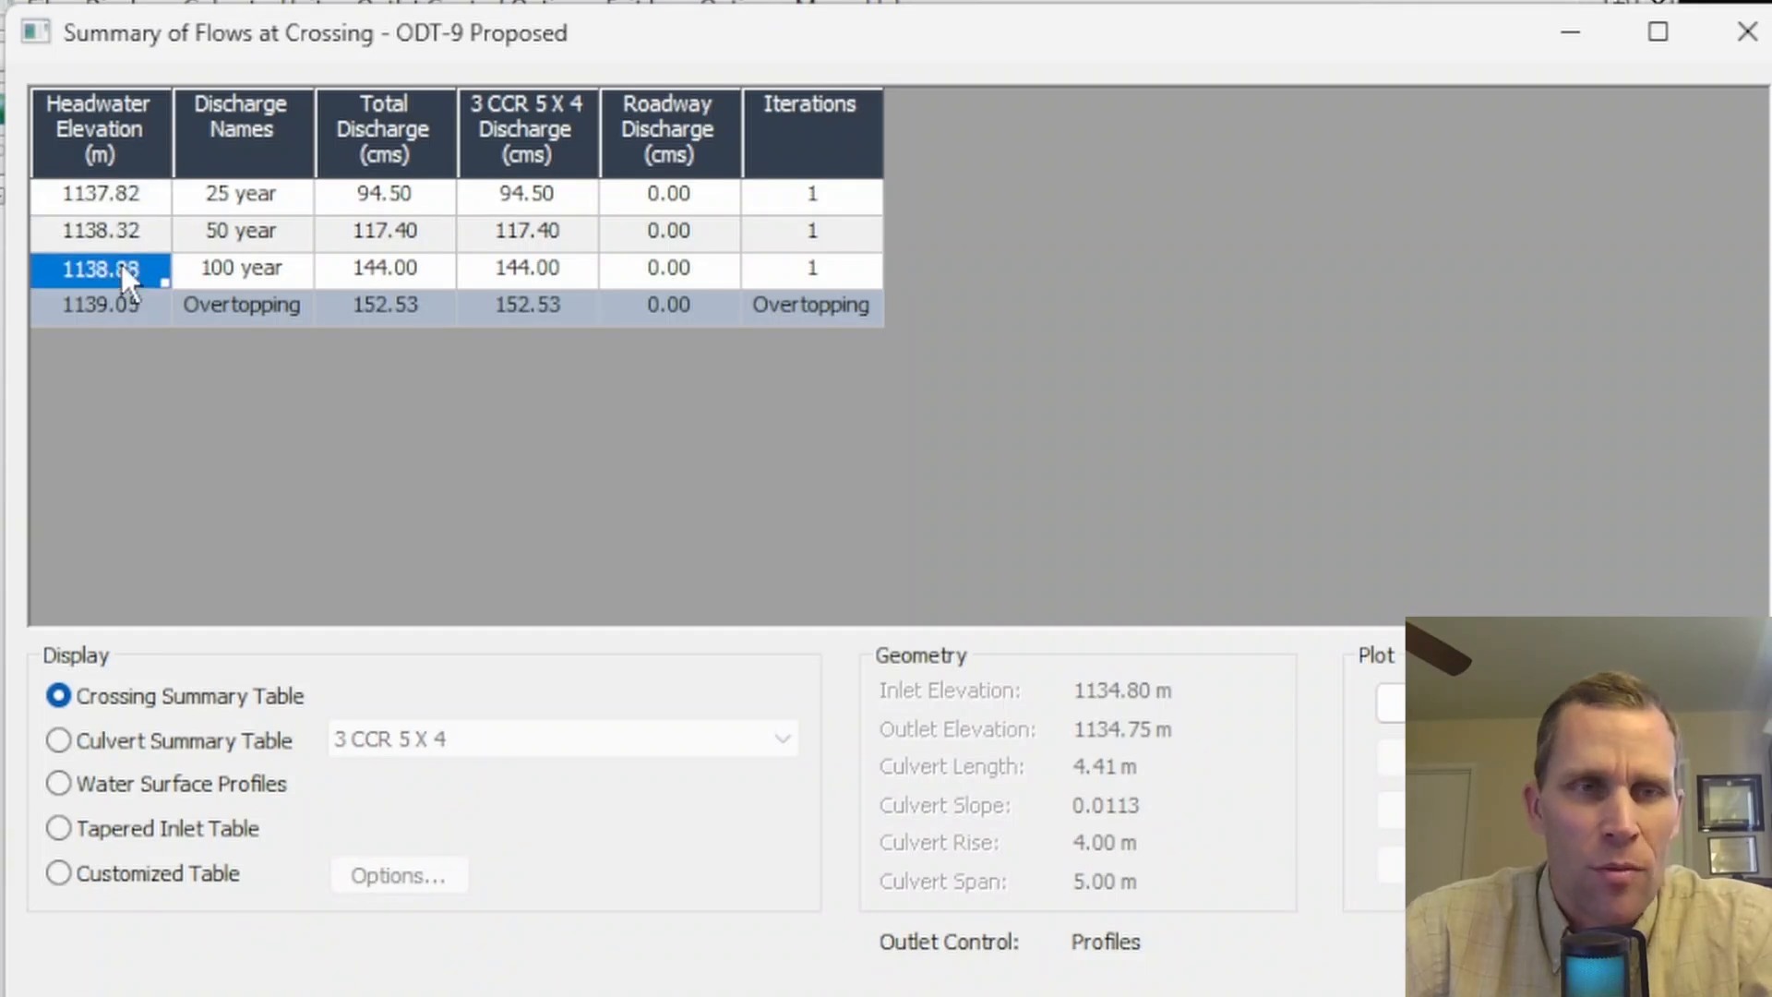
{"action": "left_click_drag", "start_coordinate": [693, 192], "coordinate": [711, 277]}
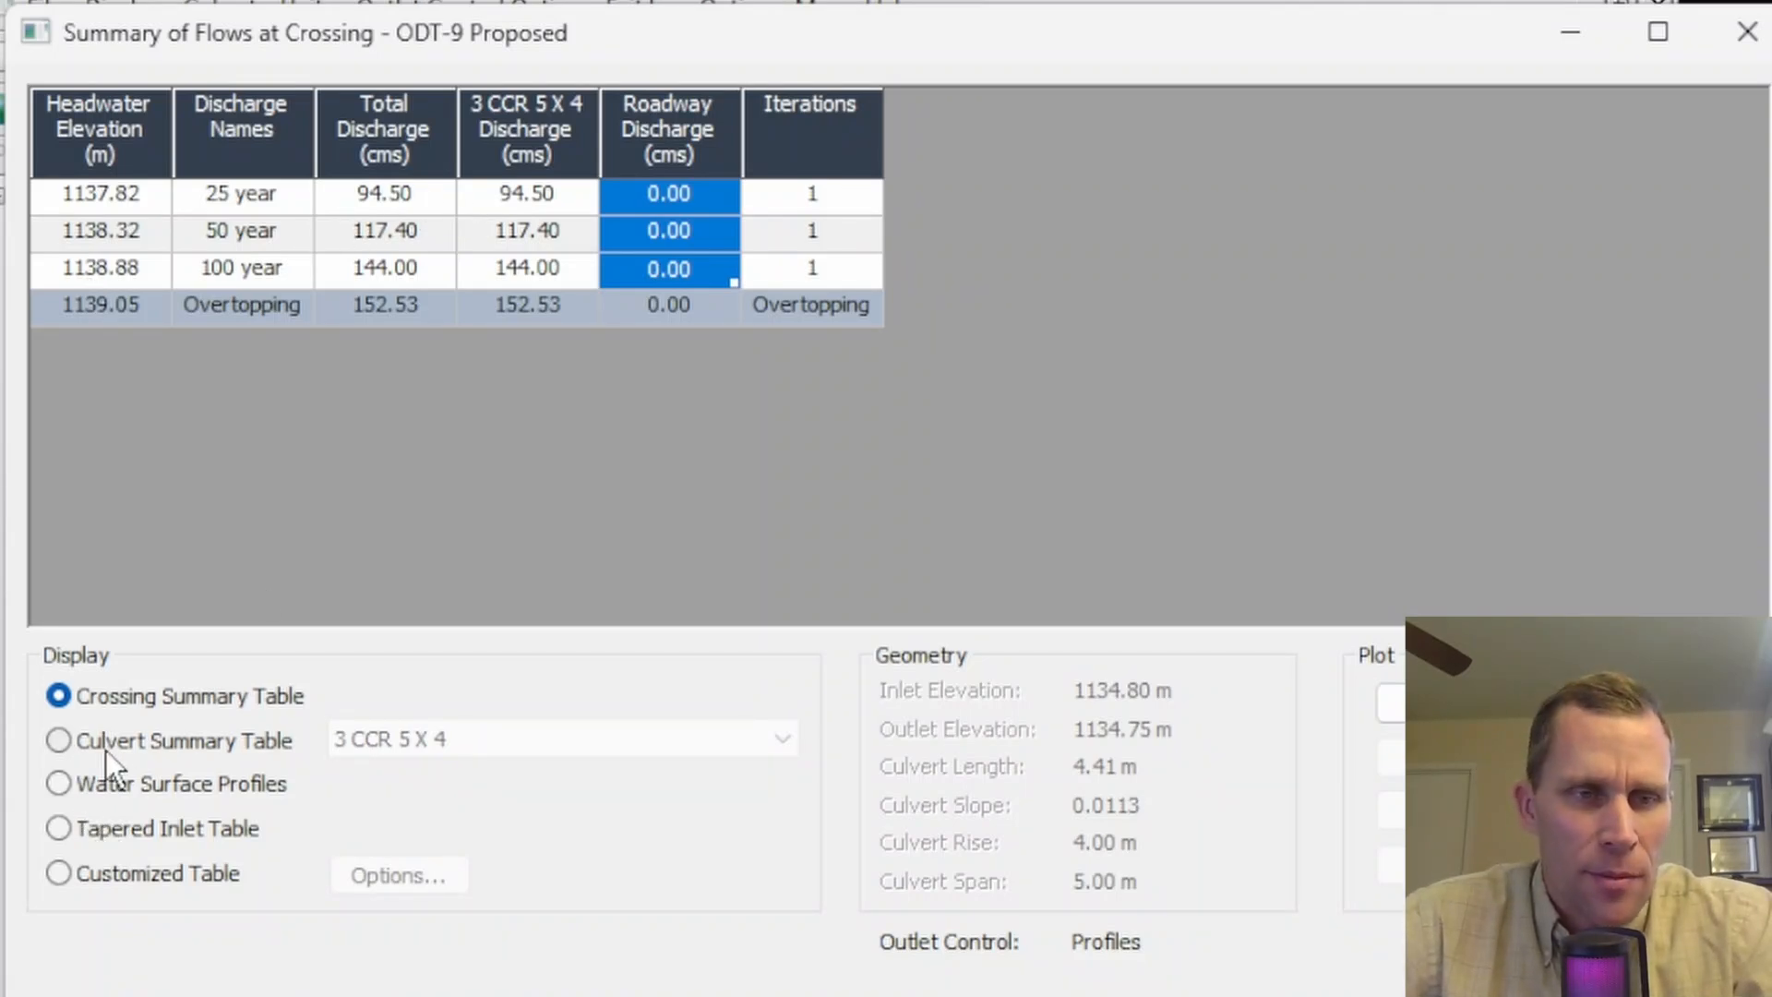
- Display the culvert summary table for 3 CCR 5 X 4 and examine its HW/D values
{"action": "left_click", "coordinate": [59, 743]}
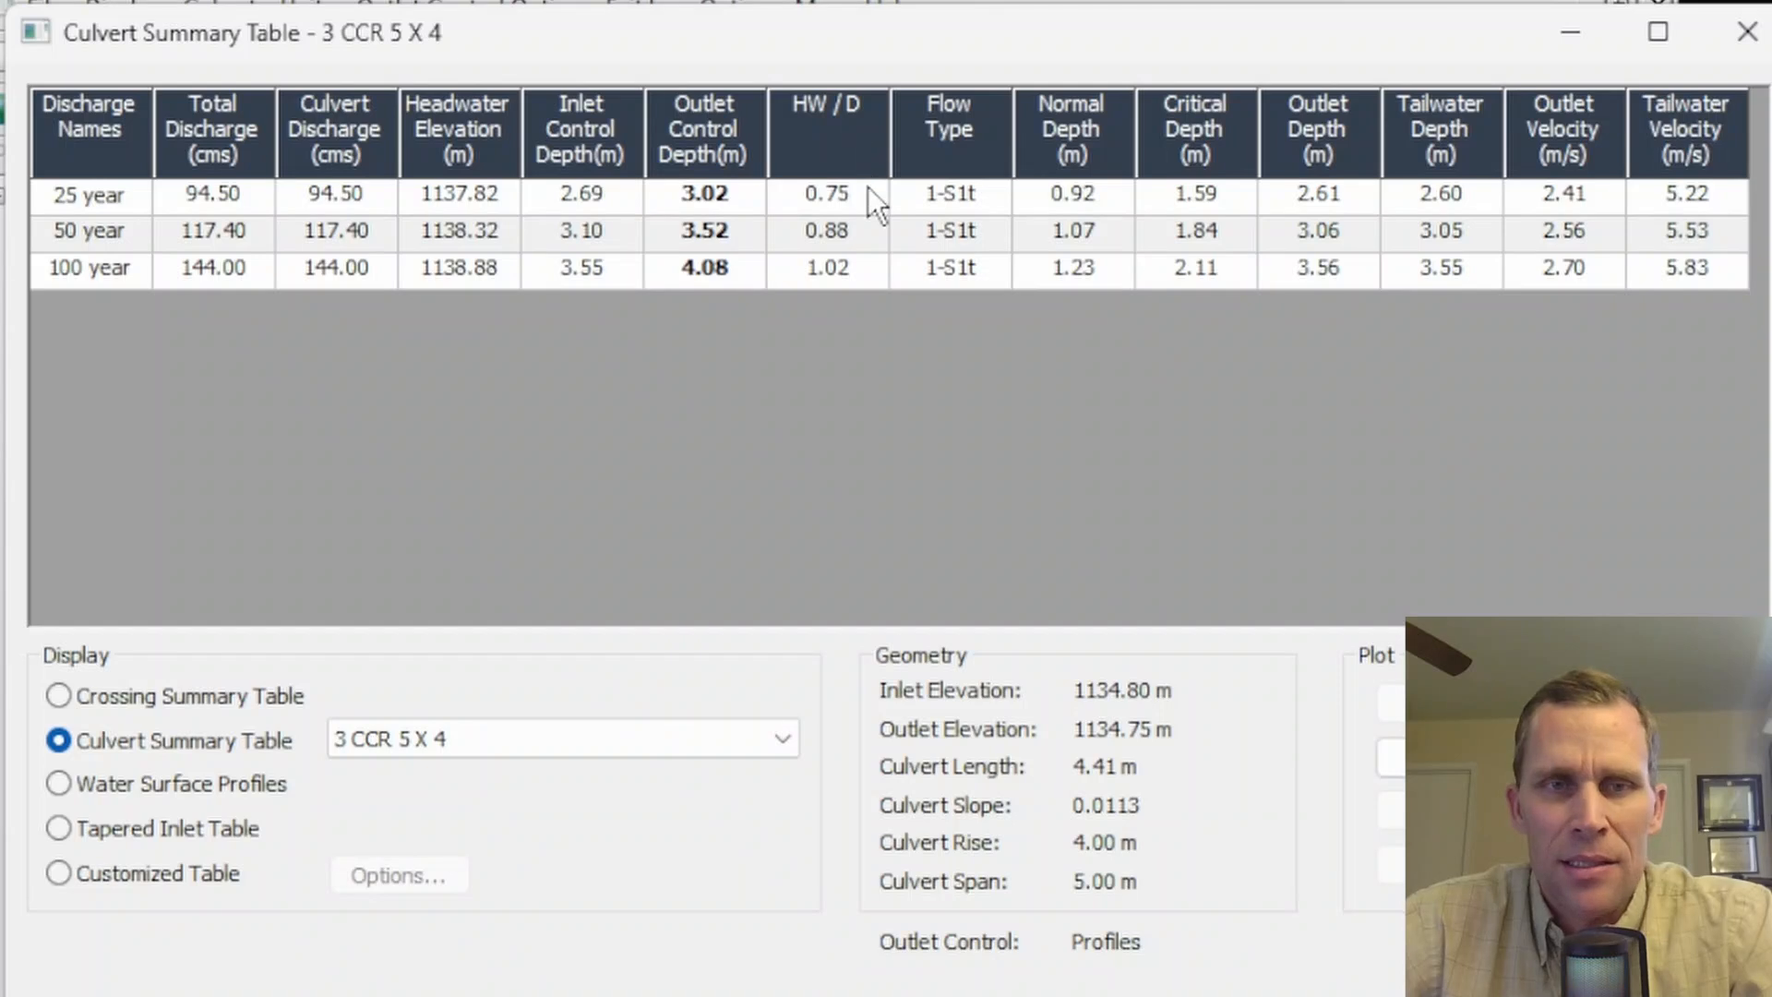
{"action": "left_click", "coordinate": [845, 233]}
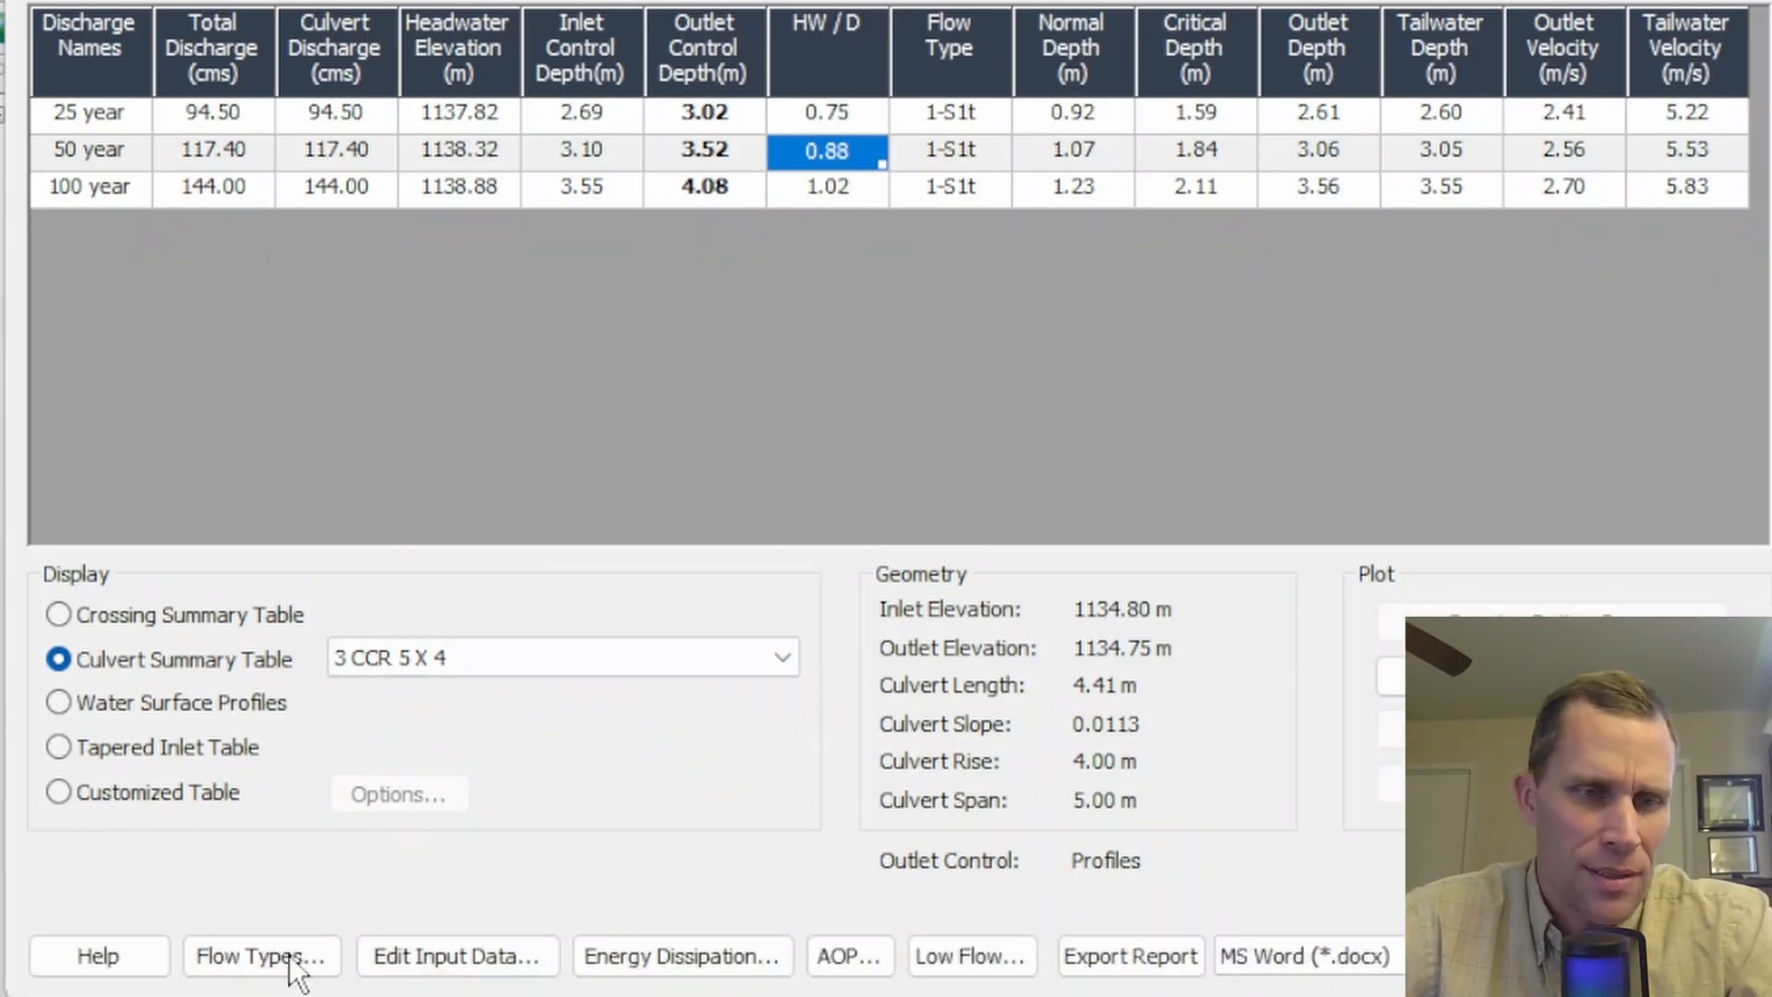
- Open the USGS flow types reference table and close it again
{"action": "left_click", "coordinate": [257, 937]}
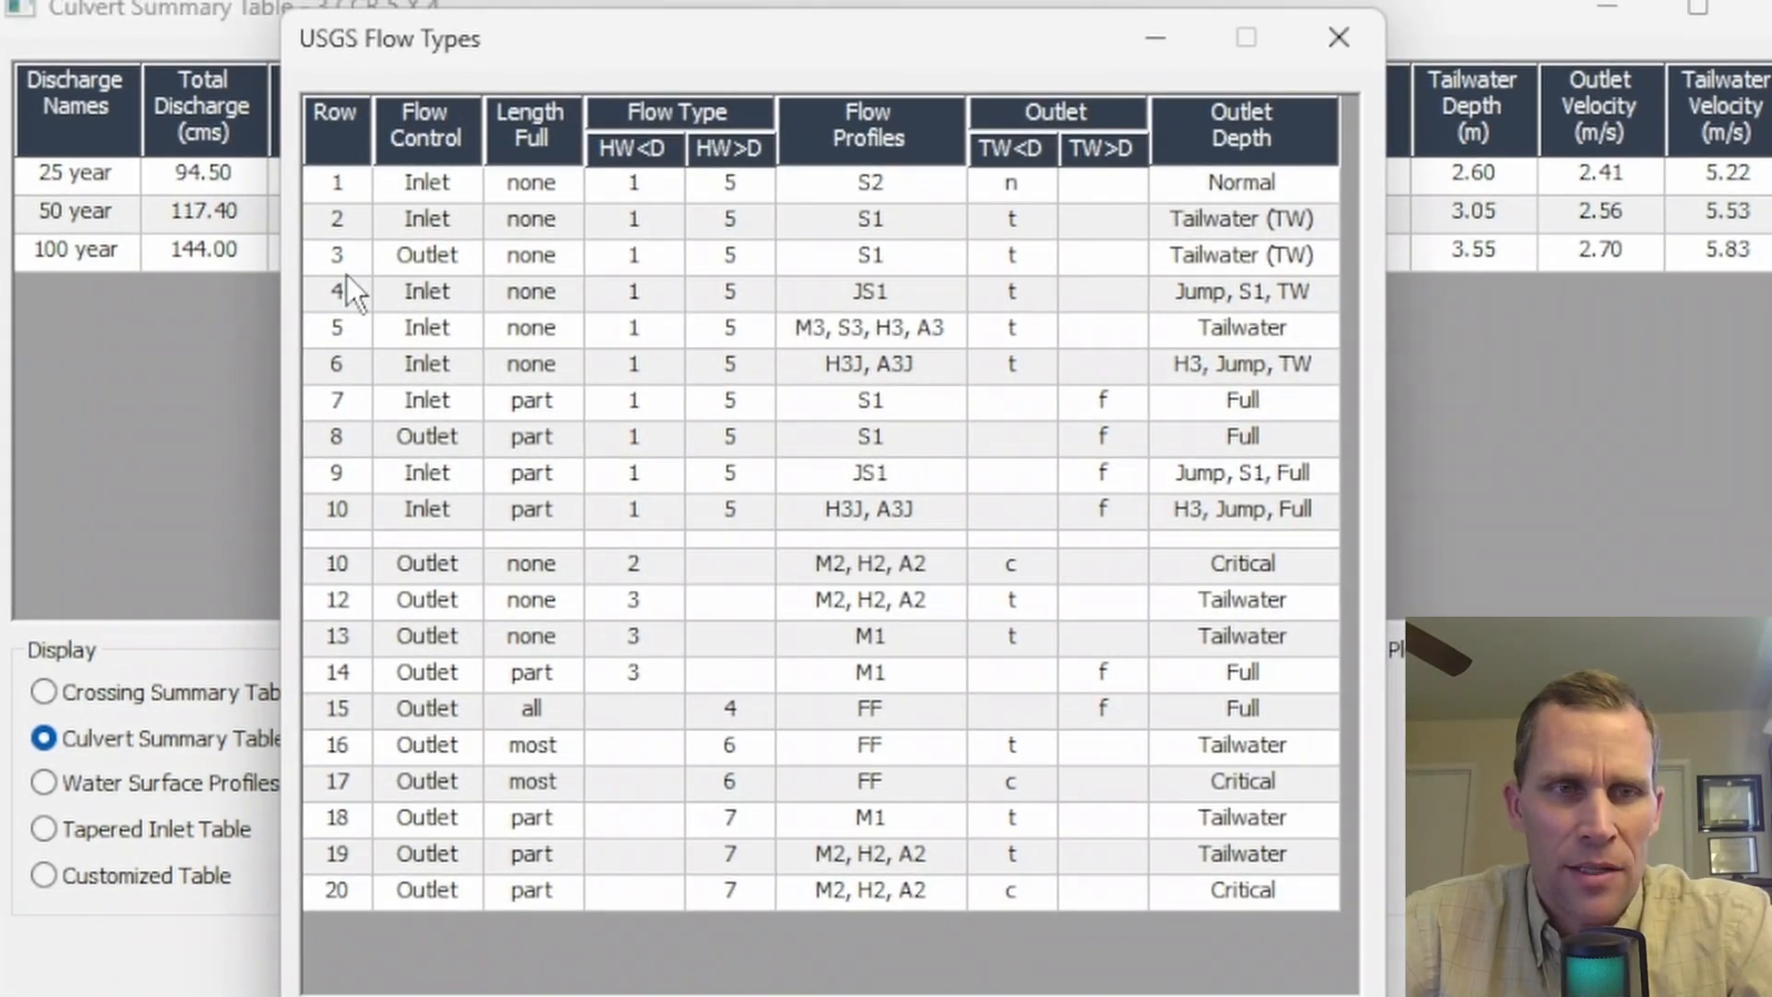
{"action": "left_click", "coordinate": [333, 261]}
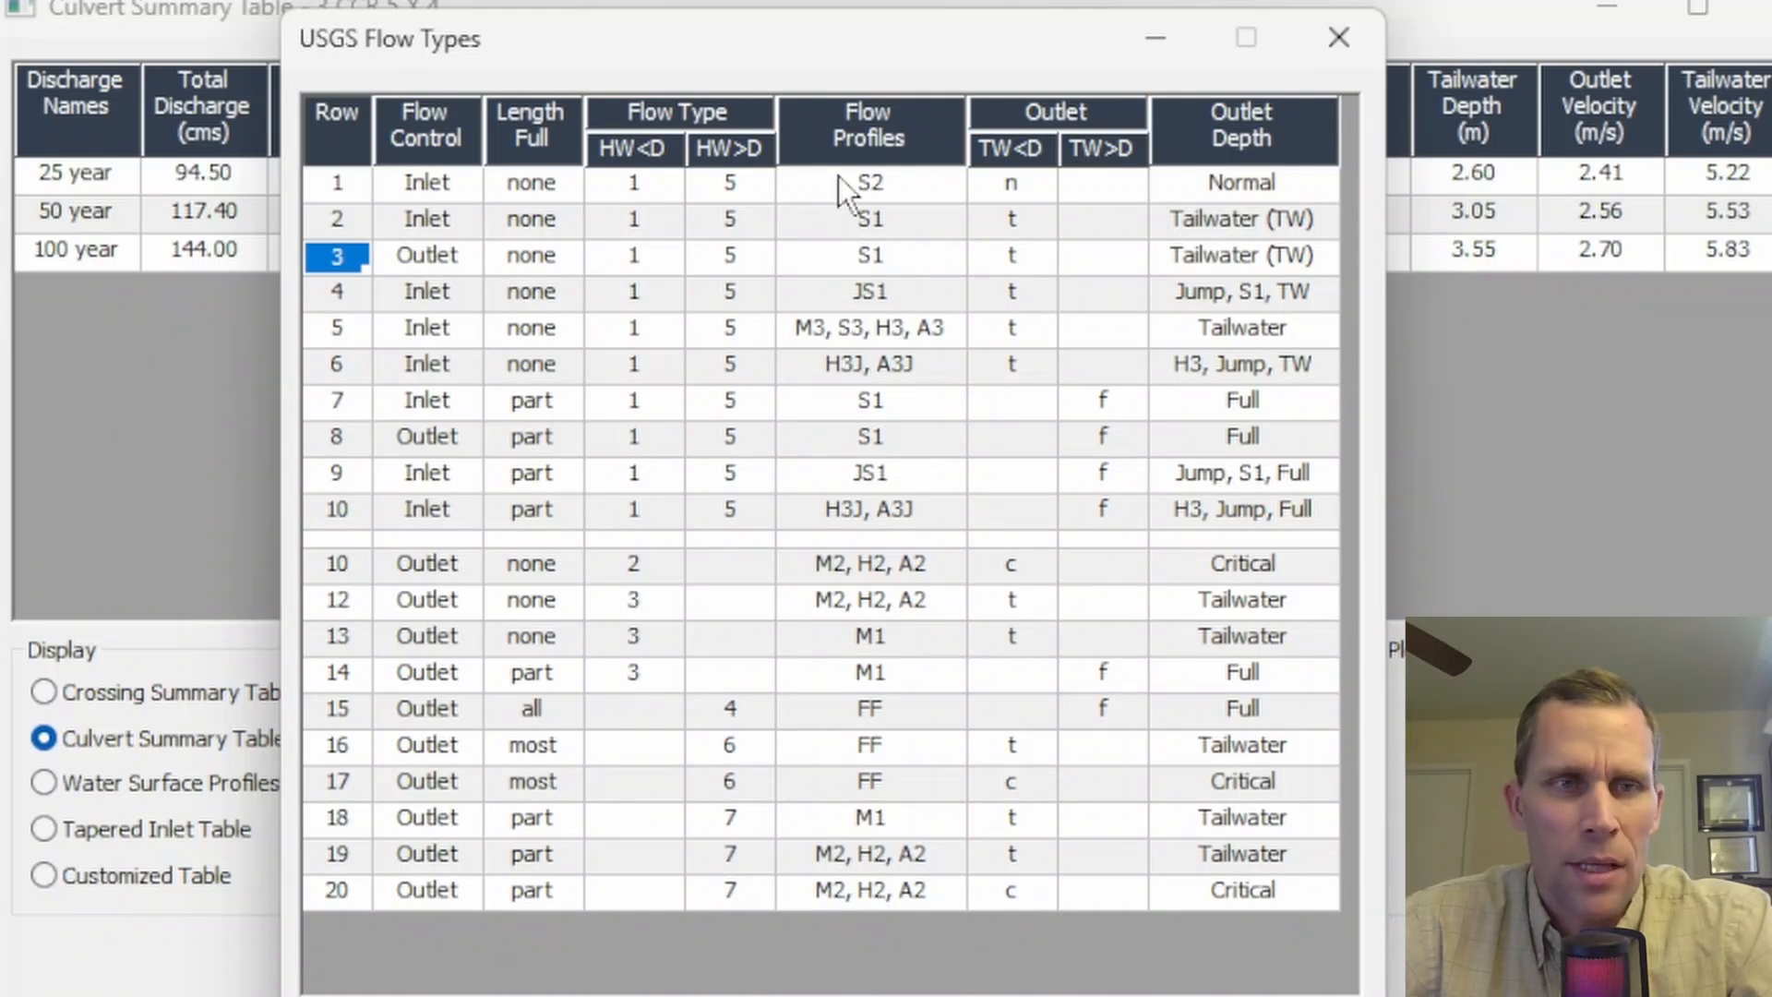
{"action": "left_click", "coordinate": [1338, 37]}
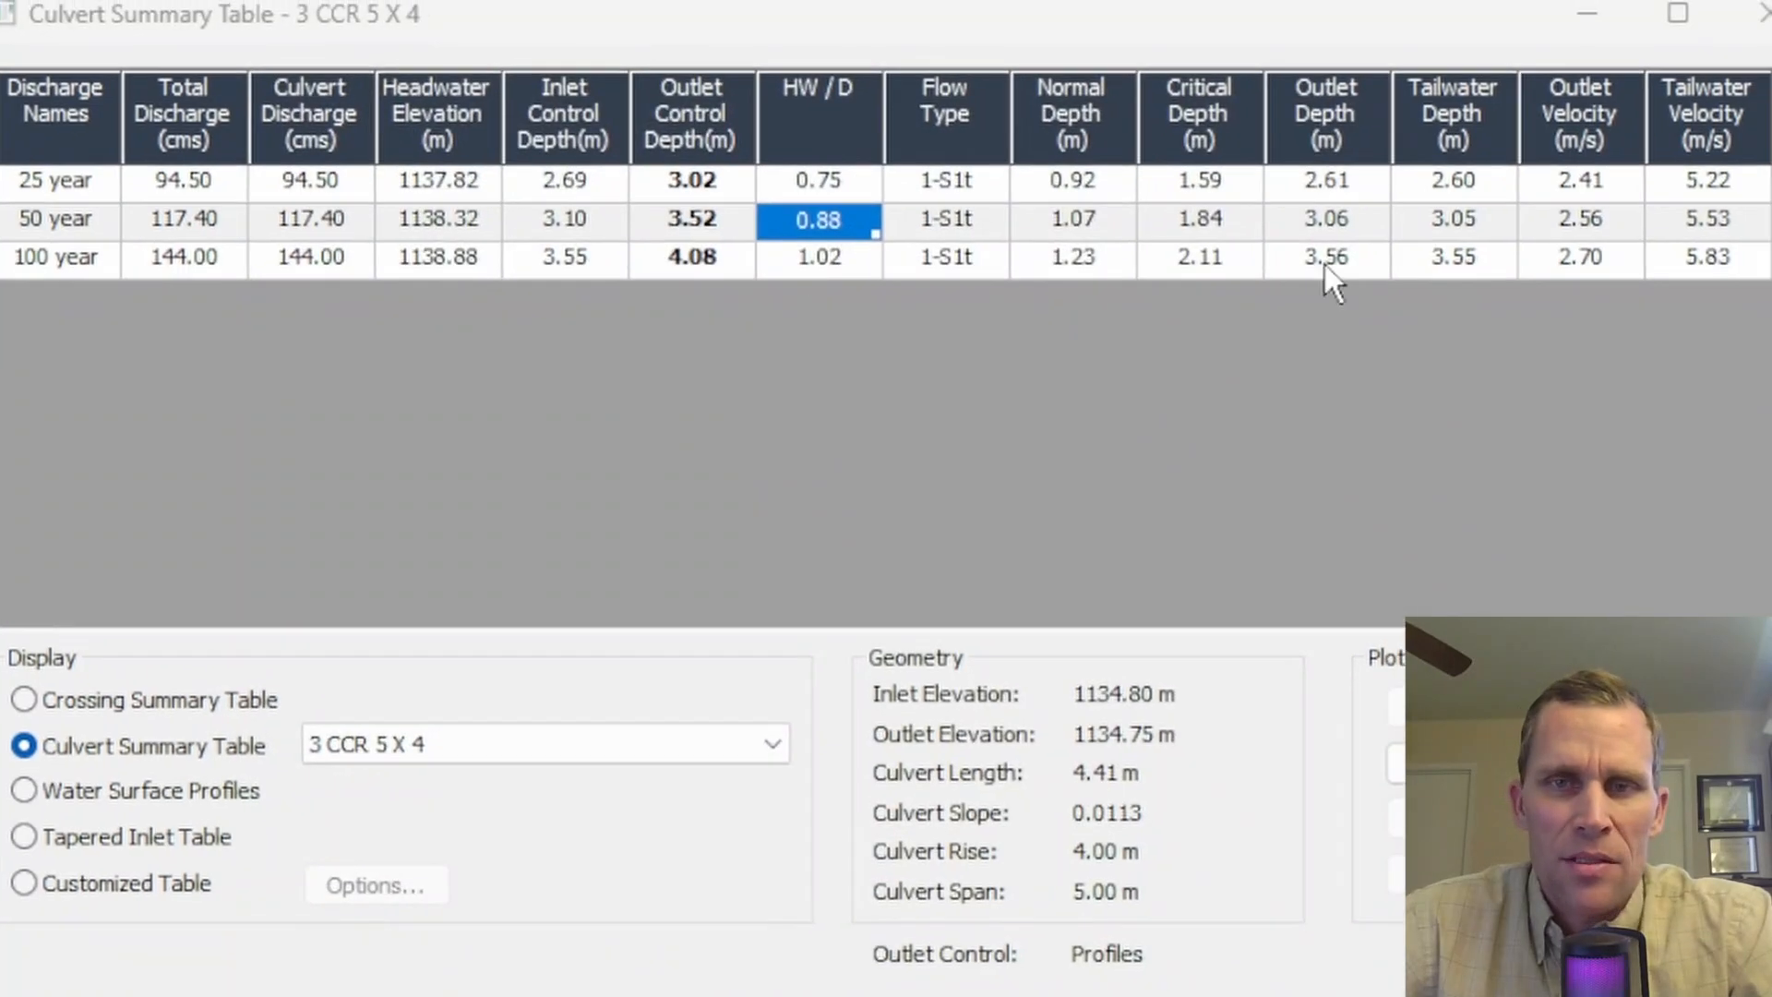
- Plot the culvert performance curve for 3 CCR 5 X 4 and close the plot
{"action": "left_click", "coordinate": [1680, 187]}
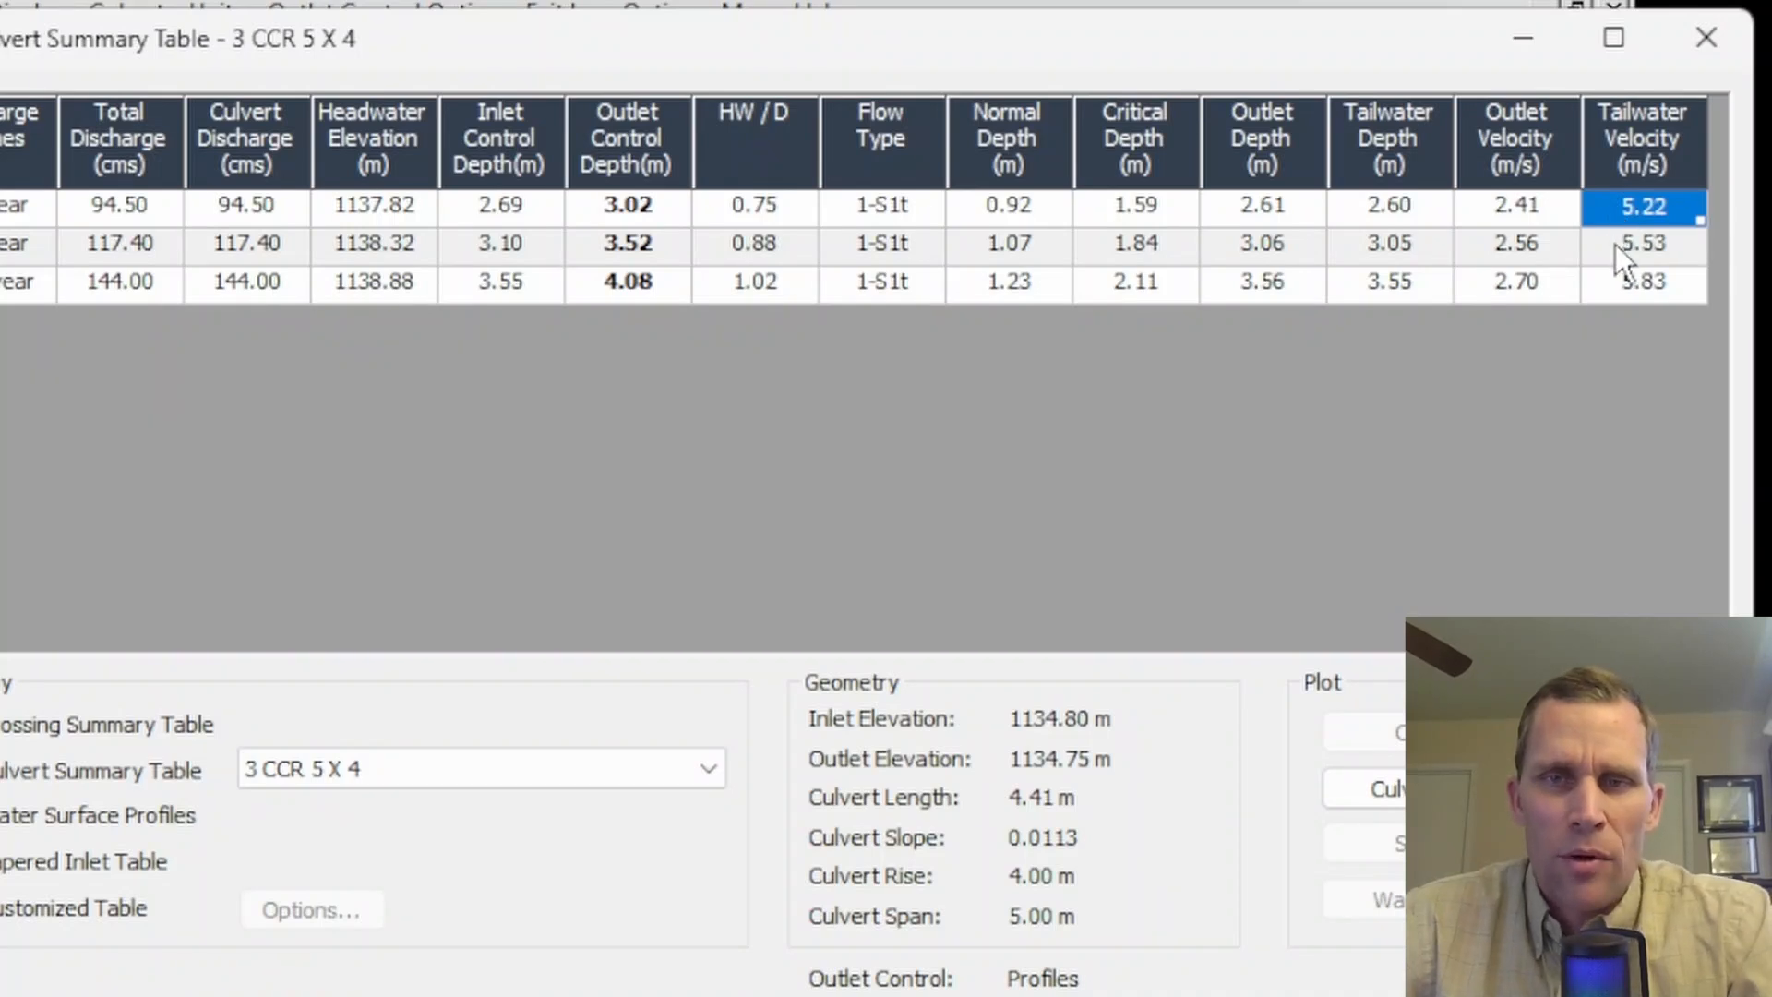
{"action": "left_click", "coordinate": [1630, 291]}
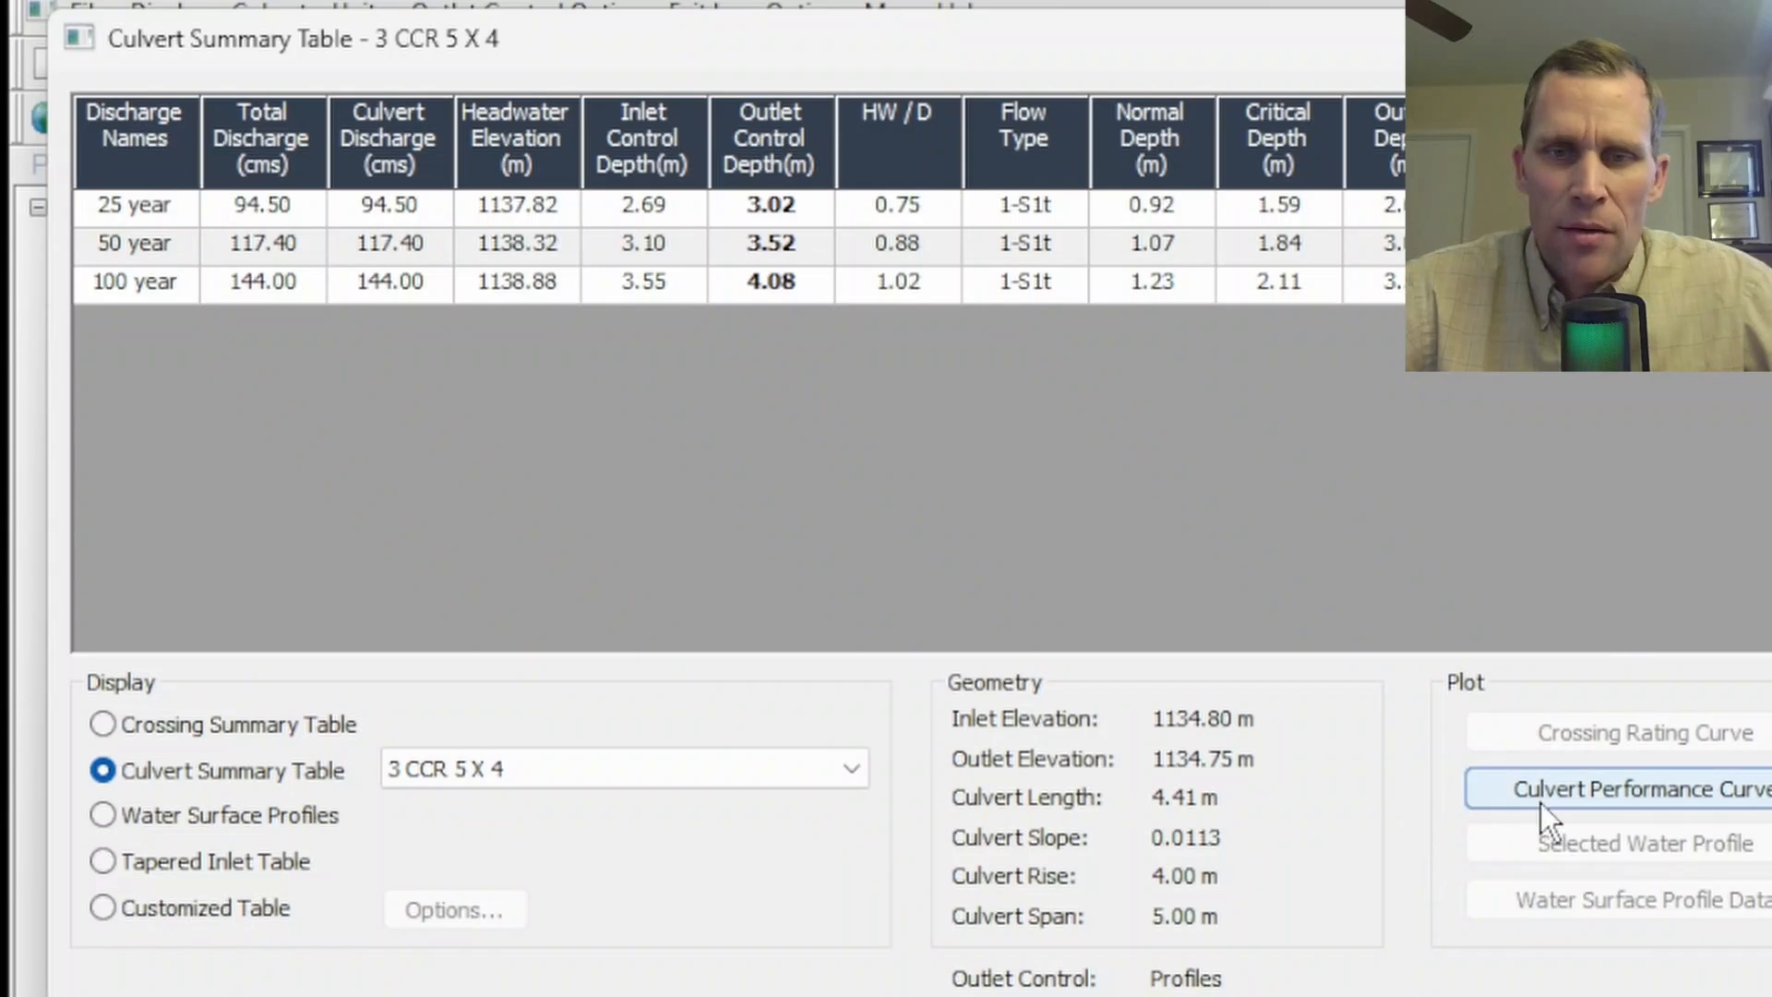
{"action": "left_click", "coordinate": [1586, 800]}
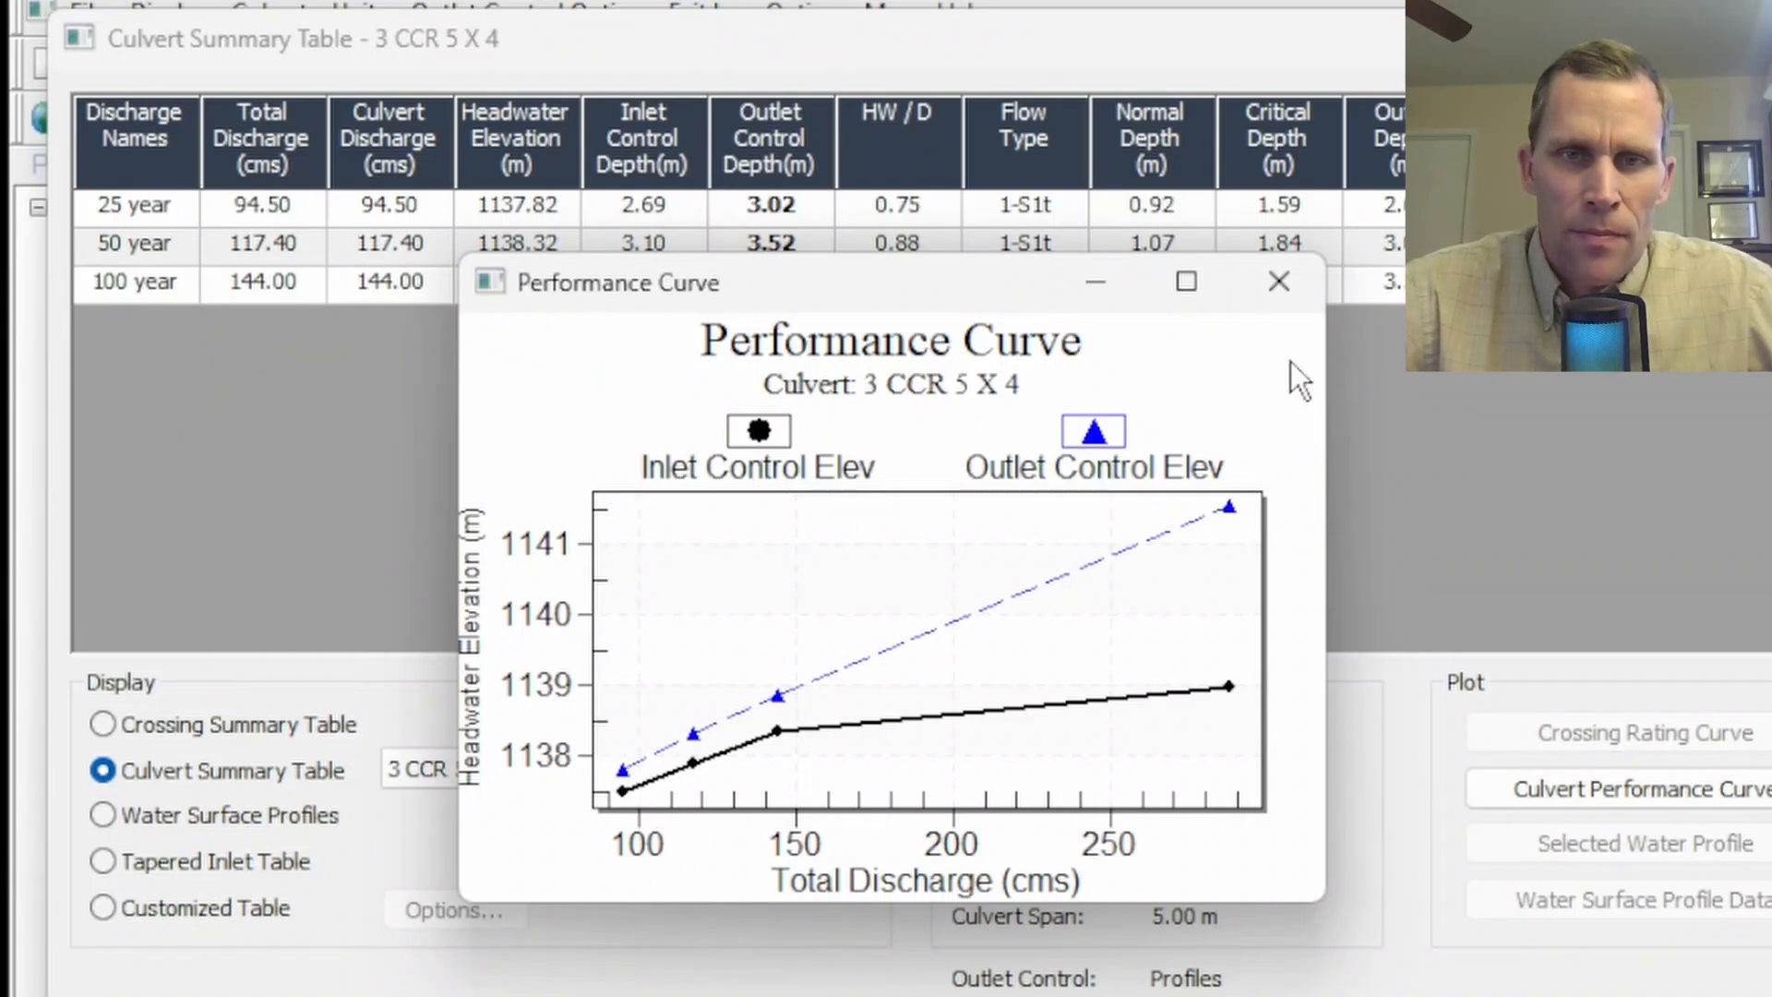
{"action": "left_click", "coordinate": [1278, 281]}
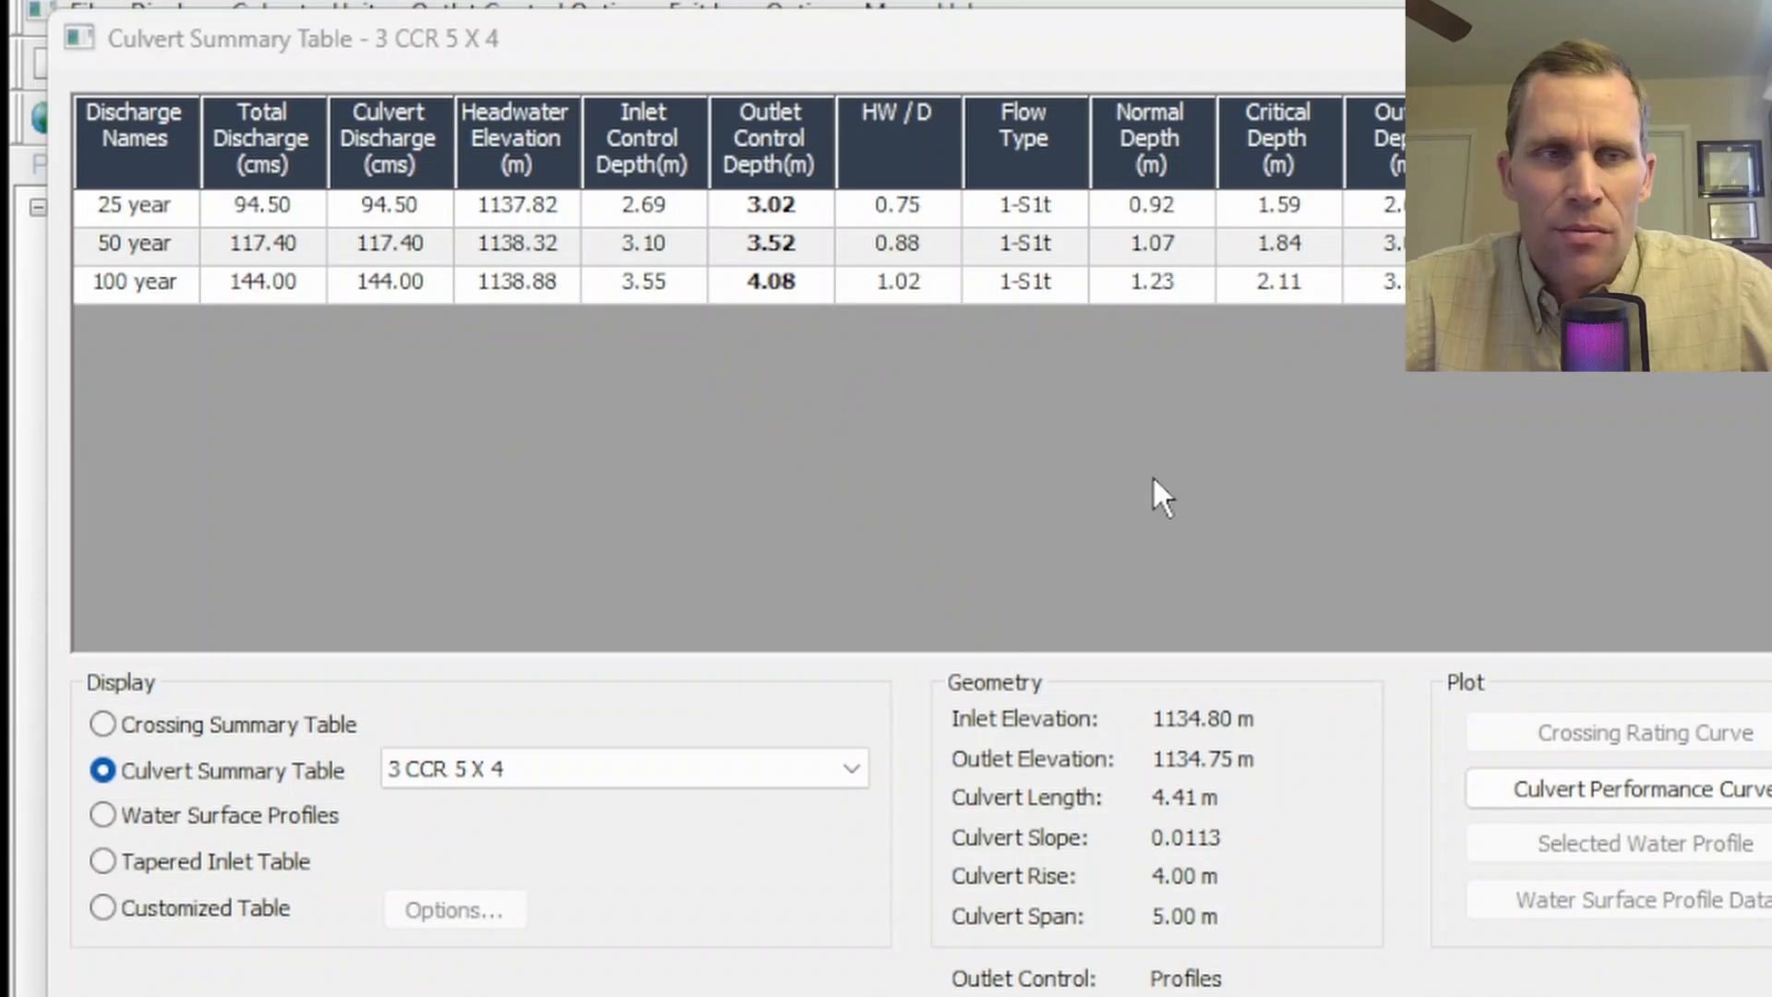
- Display the water surface profile plot for the 50 year discharge, then close it
{"action": "left_click", "coordinate": [150, 245]}
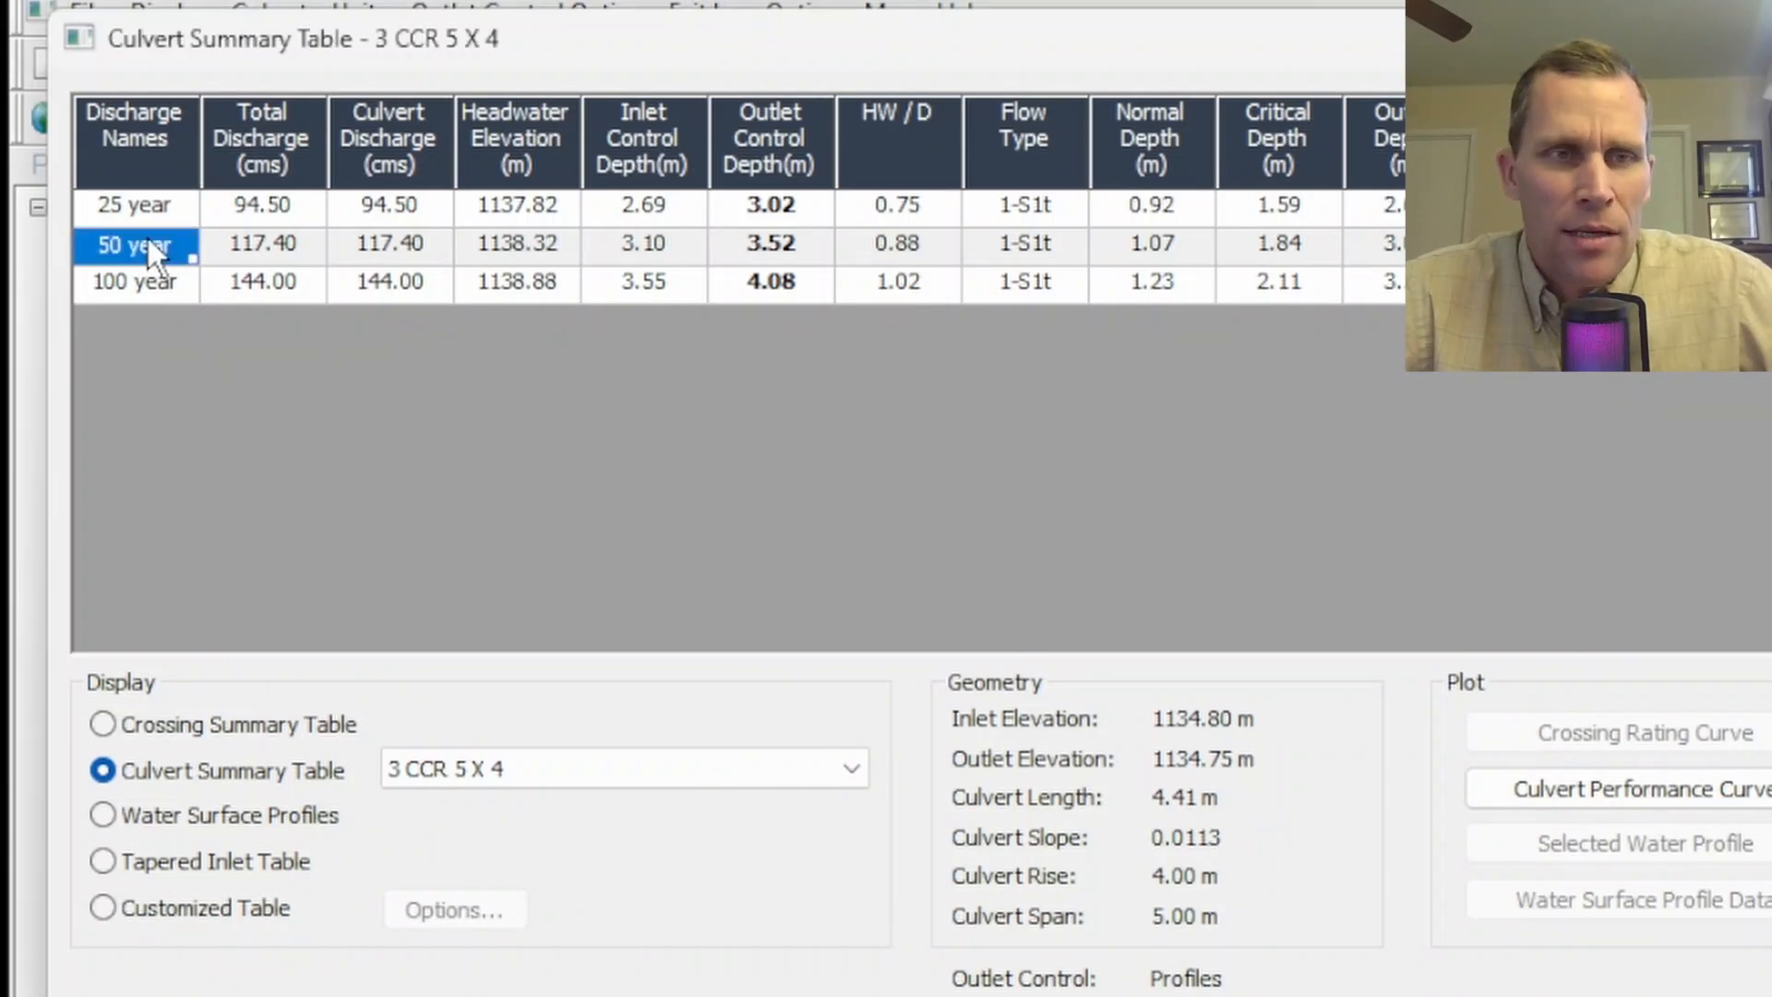
{"action": "left_click", "coordinate": [102, 817]}
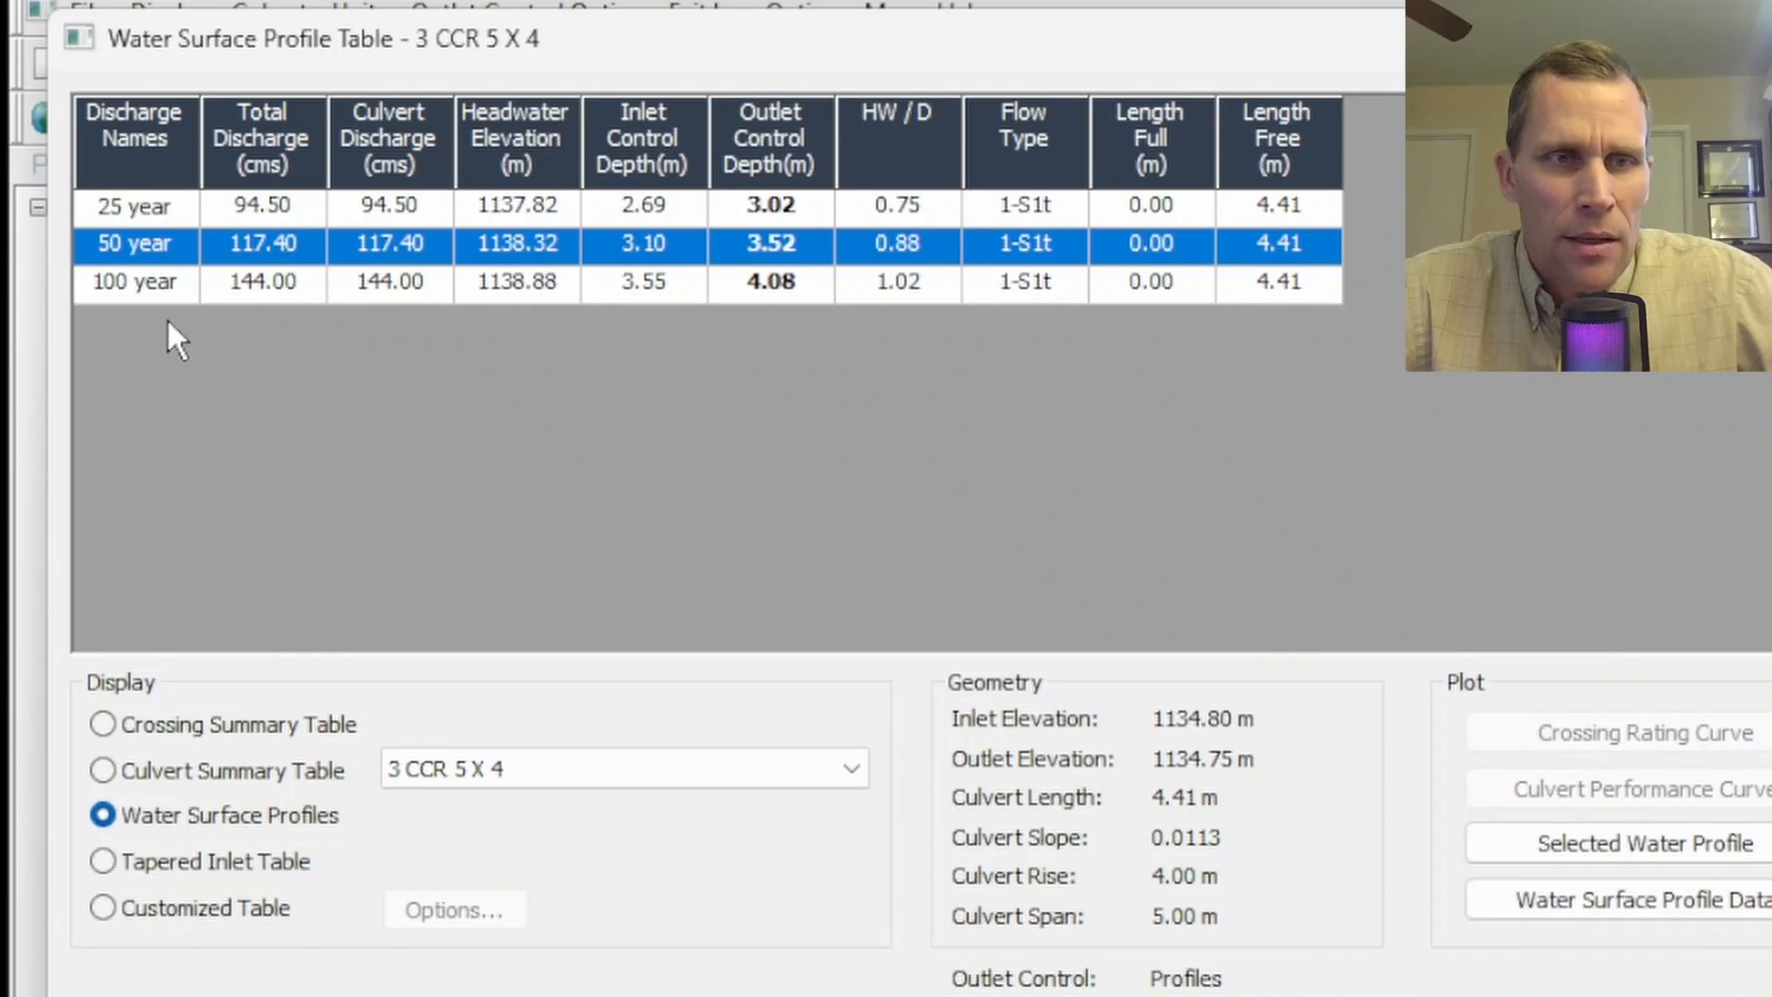
{"action": "left_click", "coordinate": [1652, 840]}
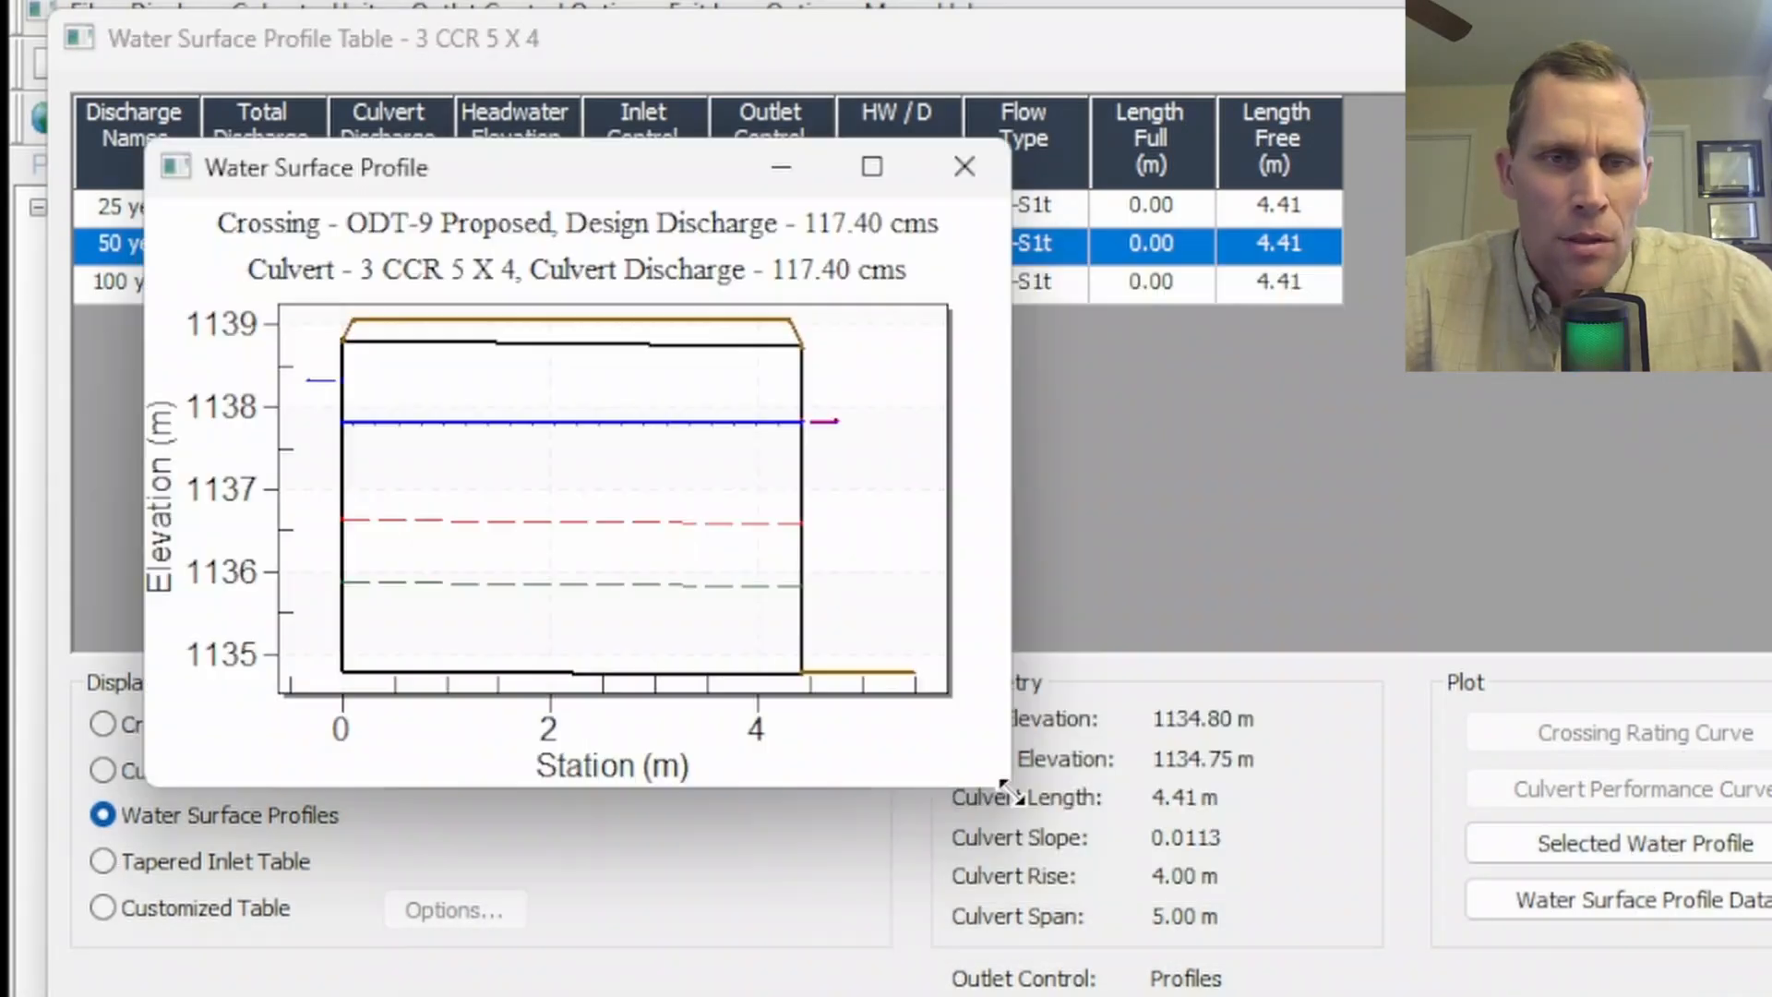
{"action": "left_click_drag", "start_coordinate": [1007, 794], "coordinate": [1349, 982]}
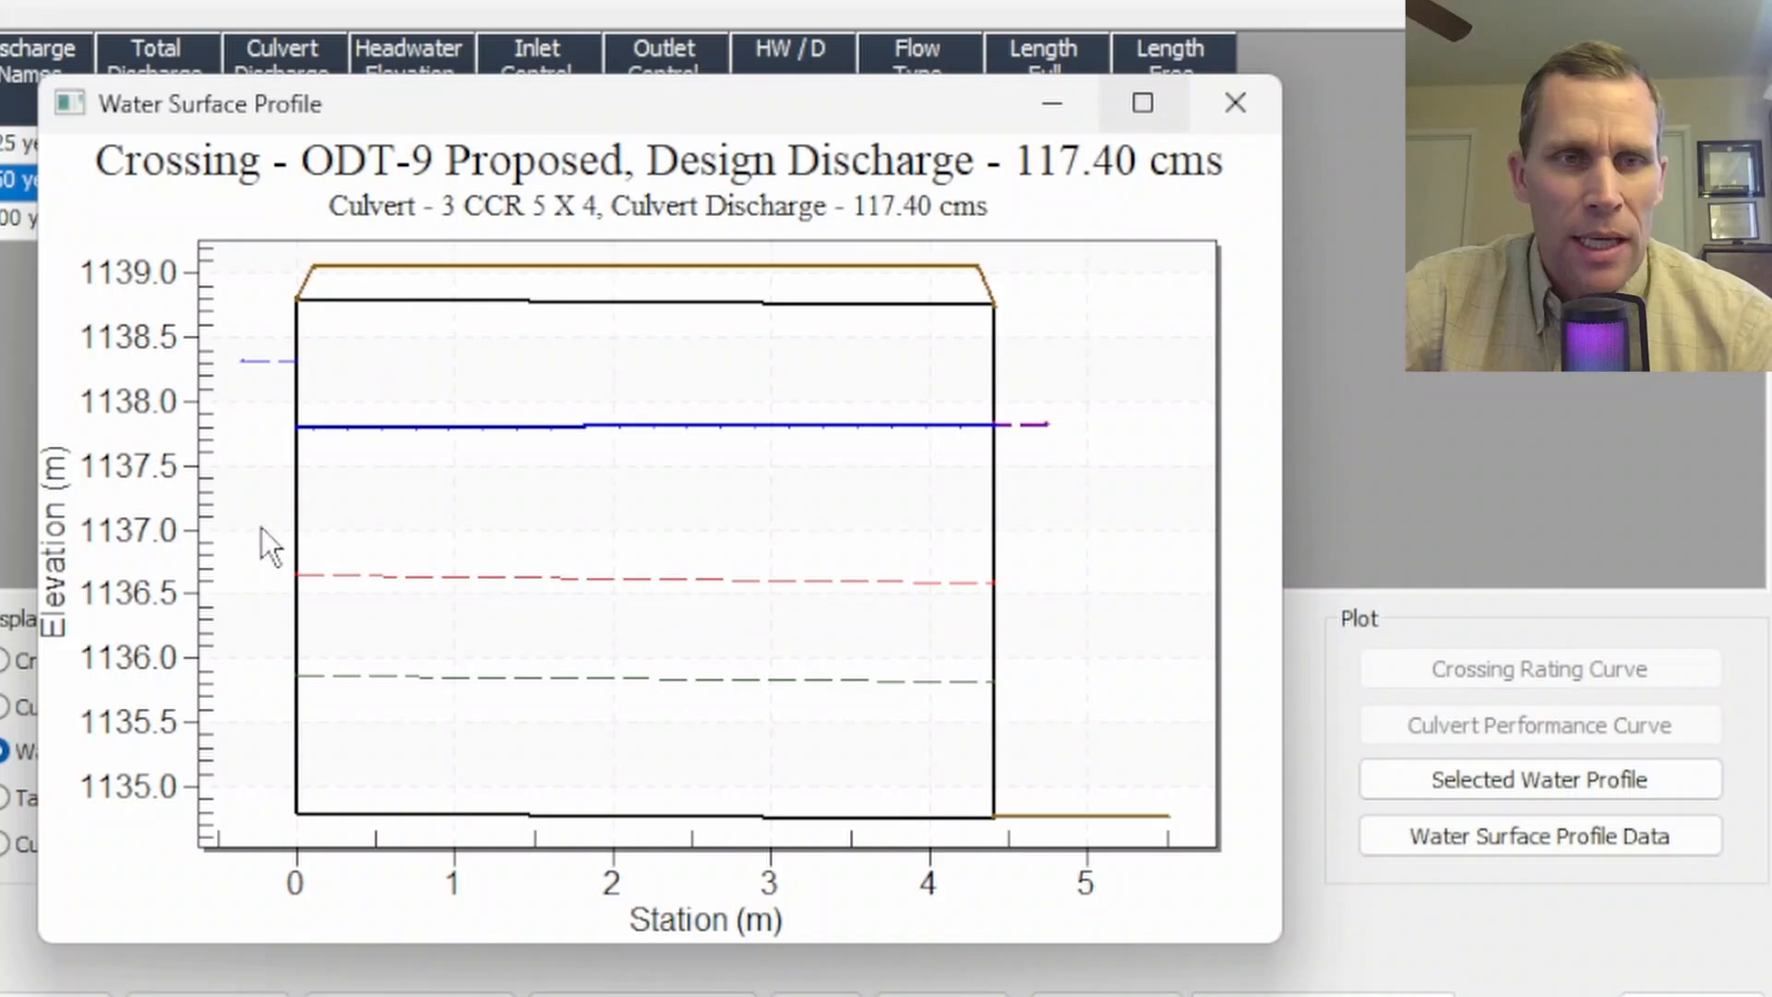
{"action": "left_click", "coordinate": [1233, 103]}
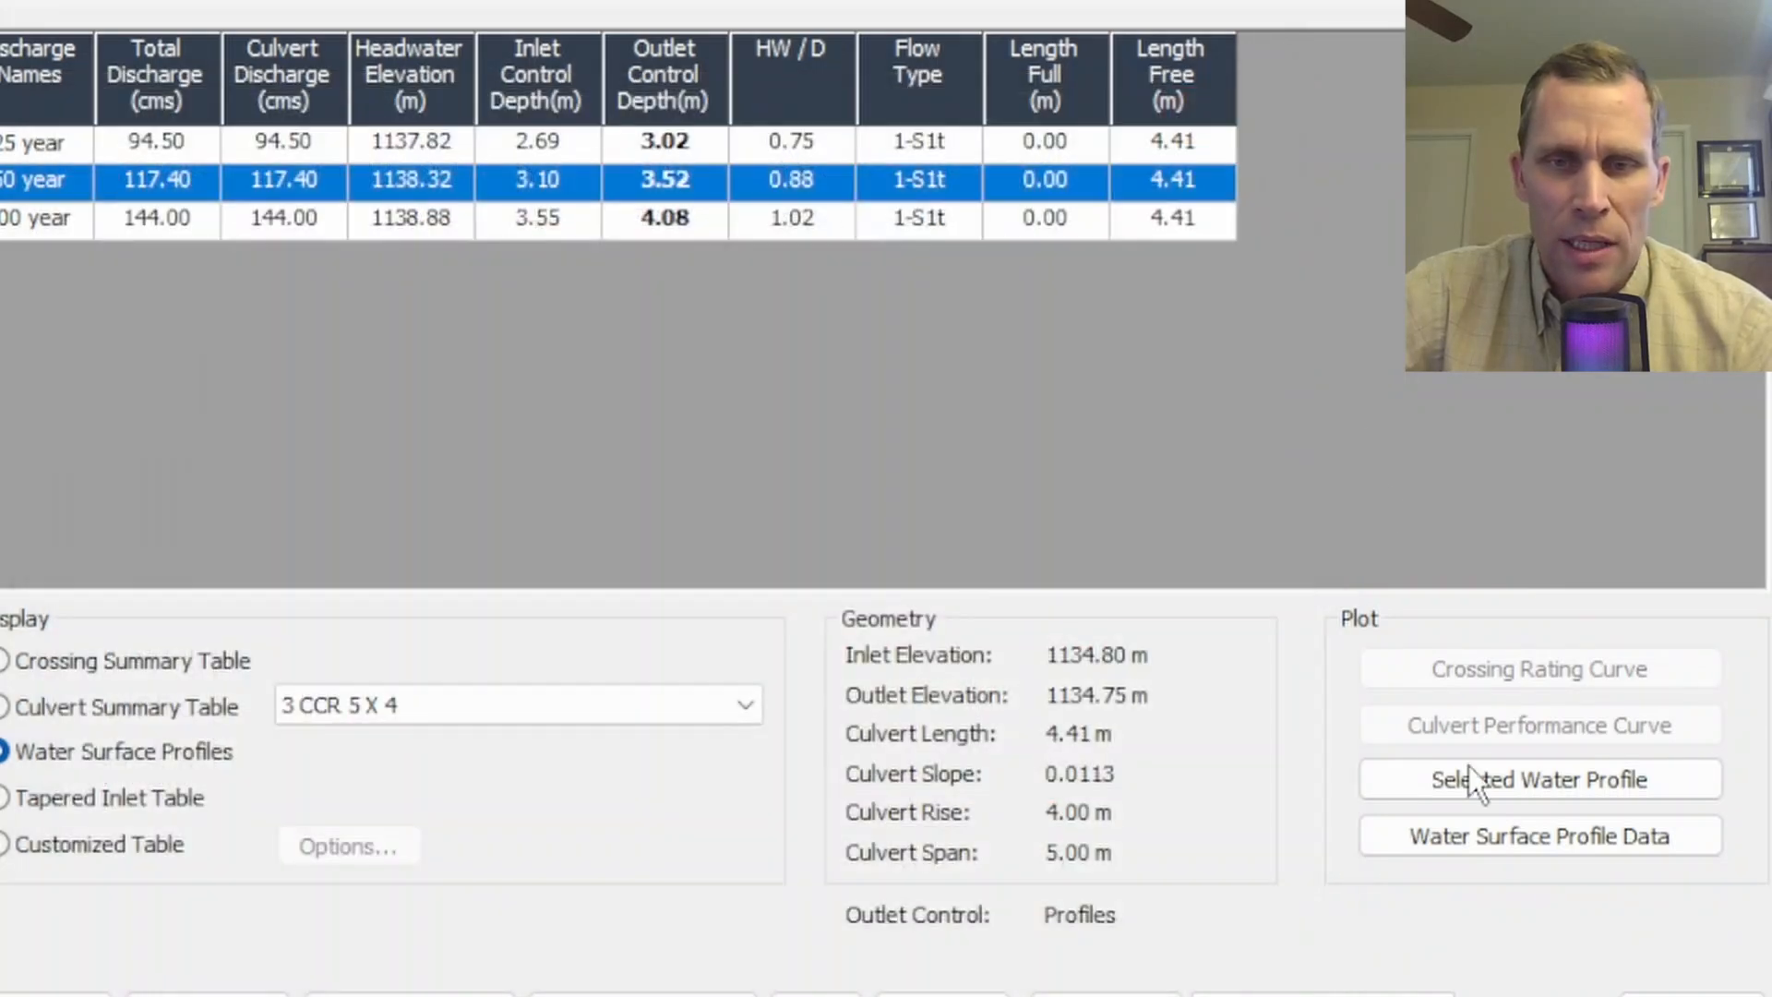
- Examine the water surface profile data table, comparing the depths at the inlet and outlet ends
{"action": "left_click", "coordinate": [1565, 838]}
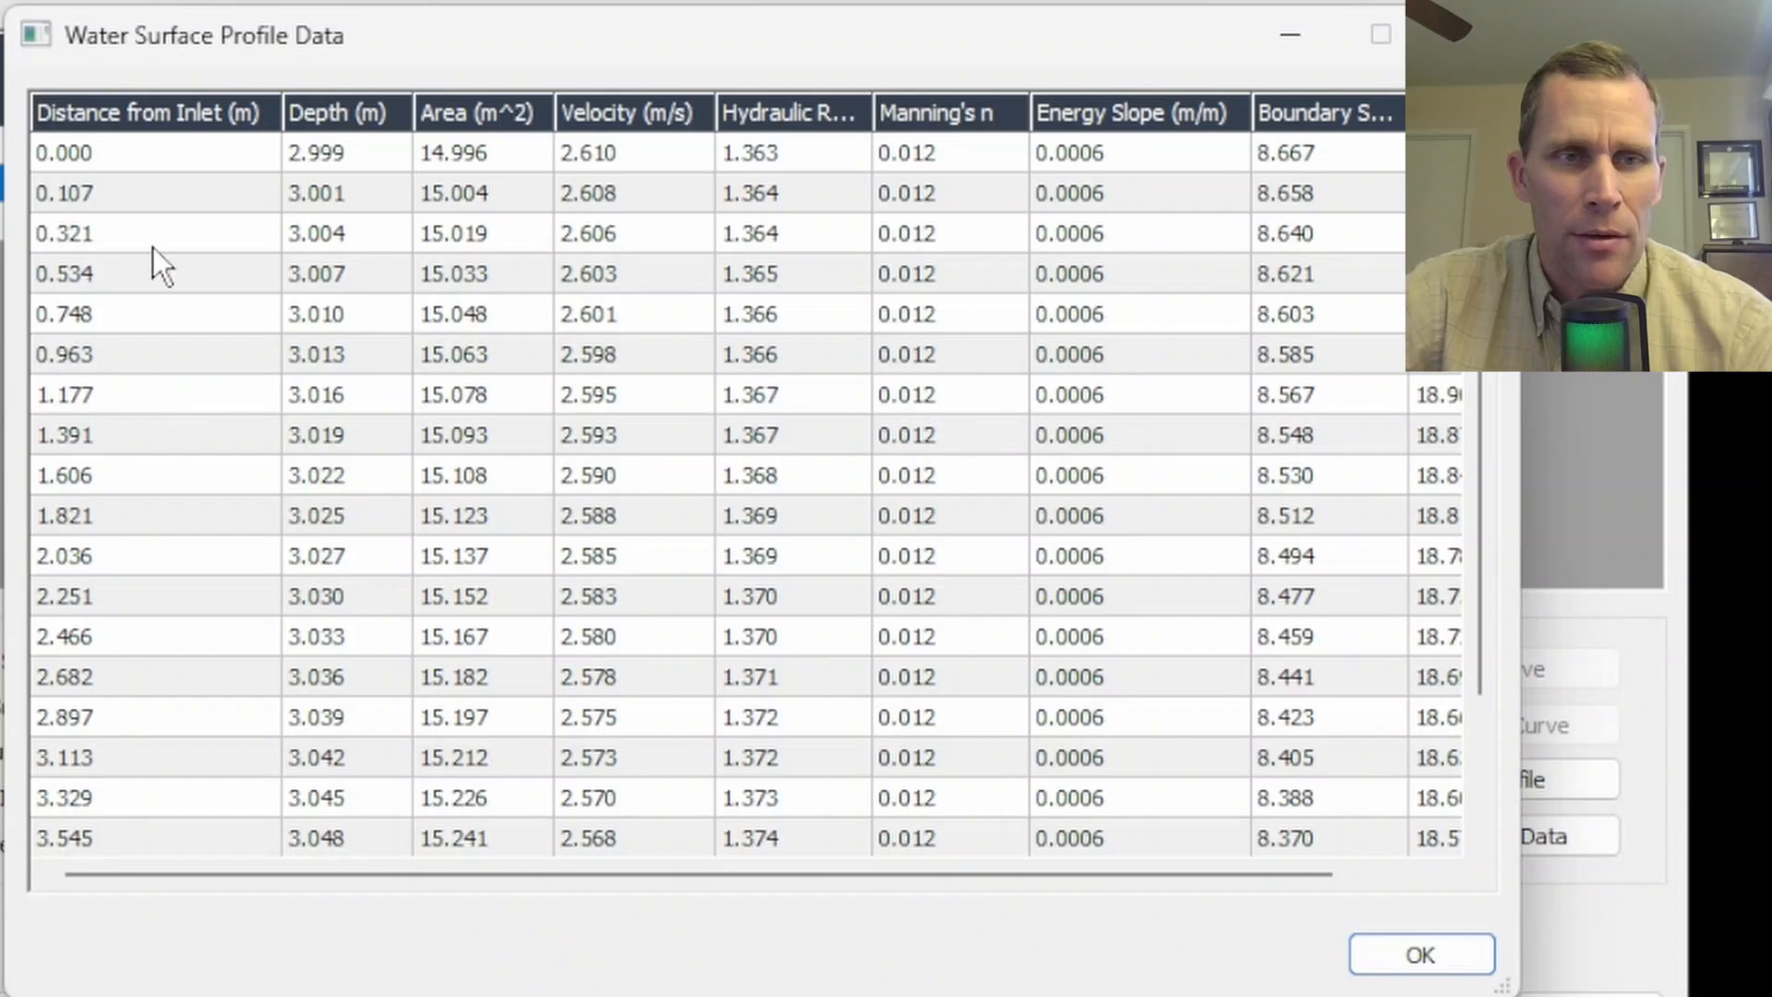
{"action": "left_click", "coordinate": [129, 153]}
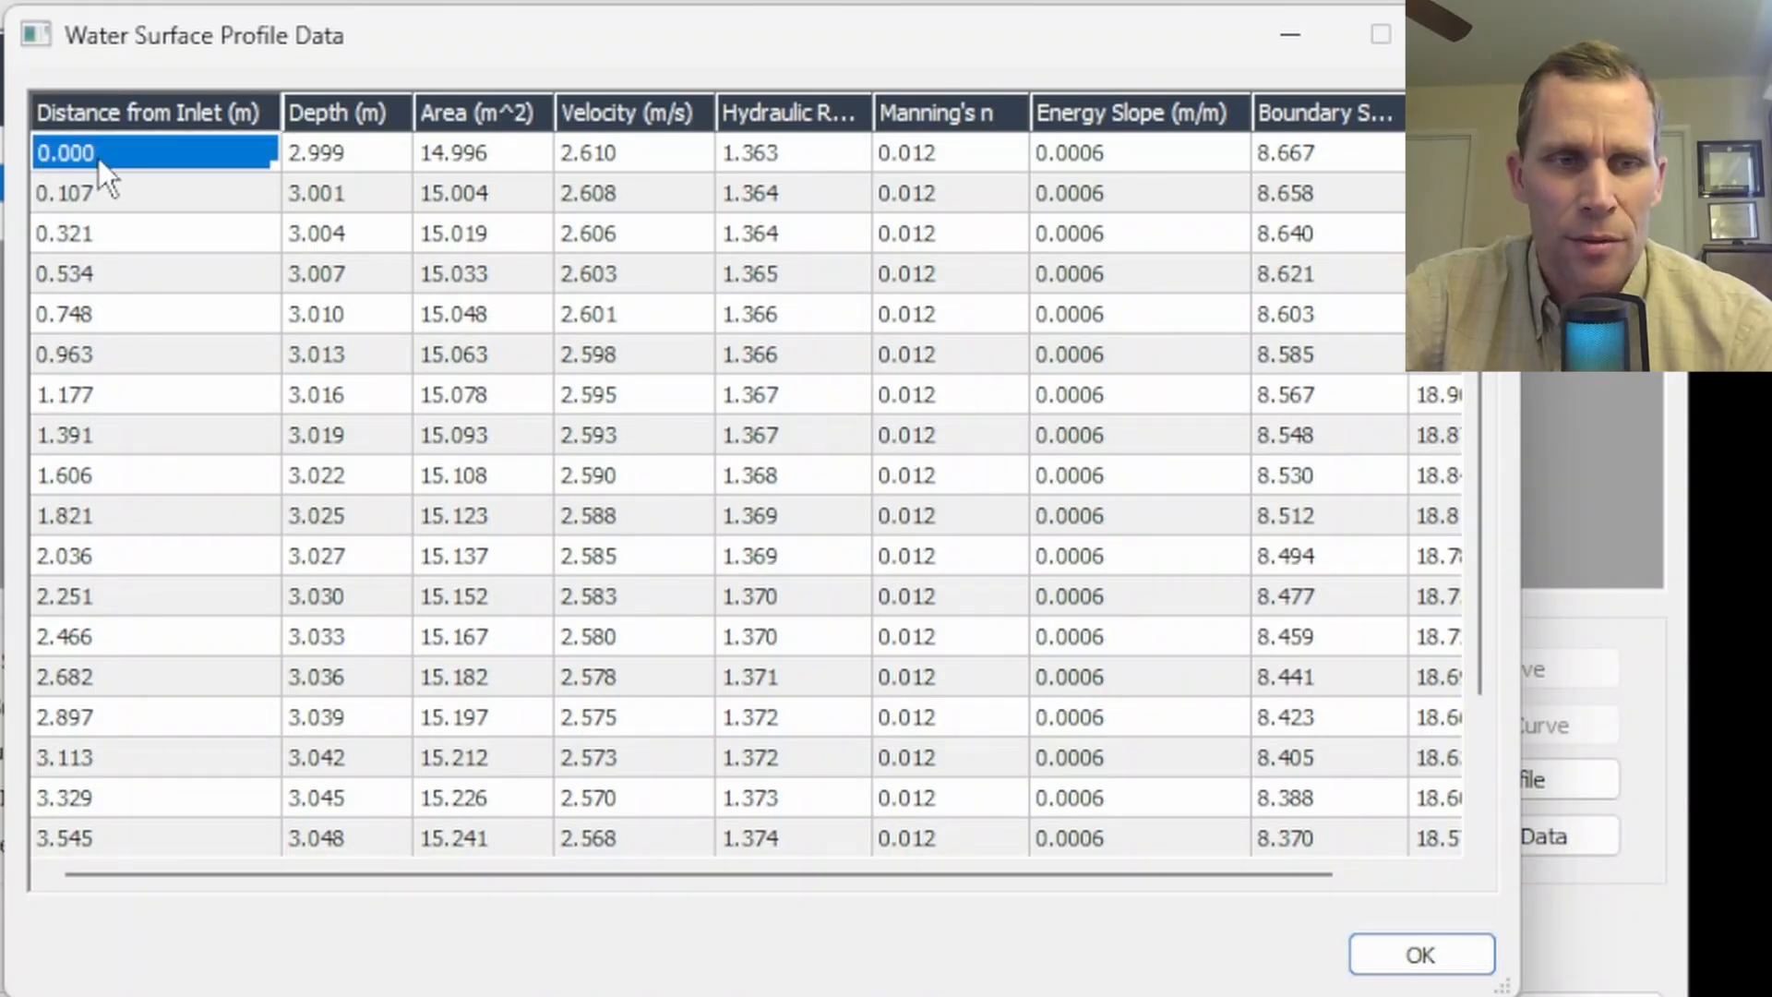
{"action": "scroll", "coordinate": [102, 734], "scroll_direction": "down", "scroll_amount": 2}
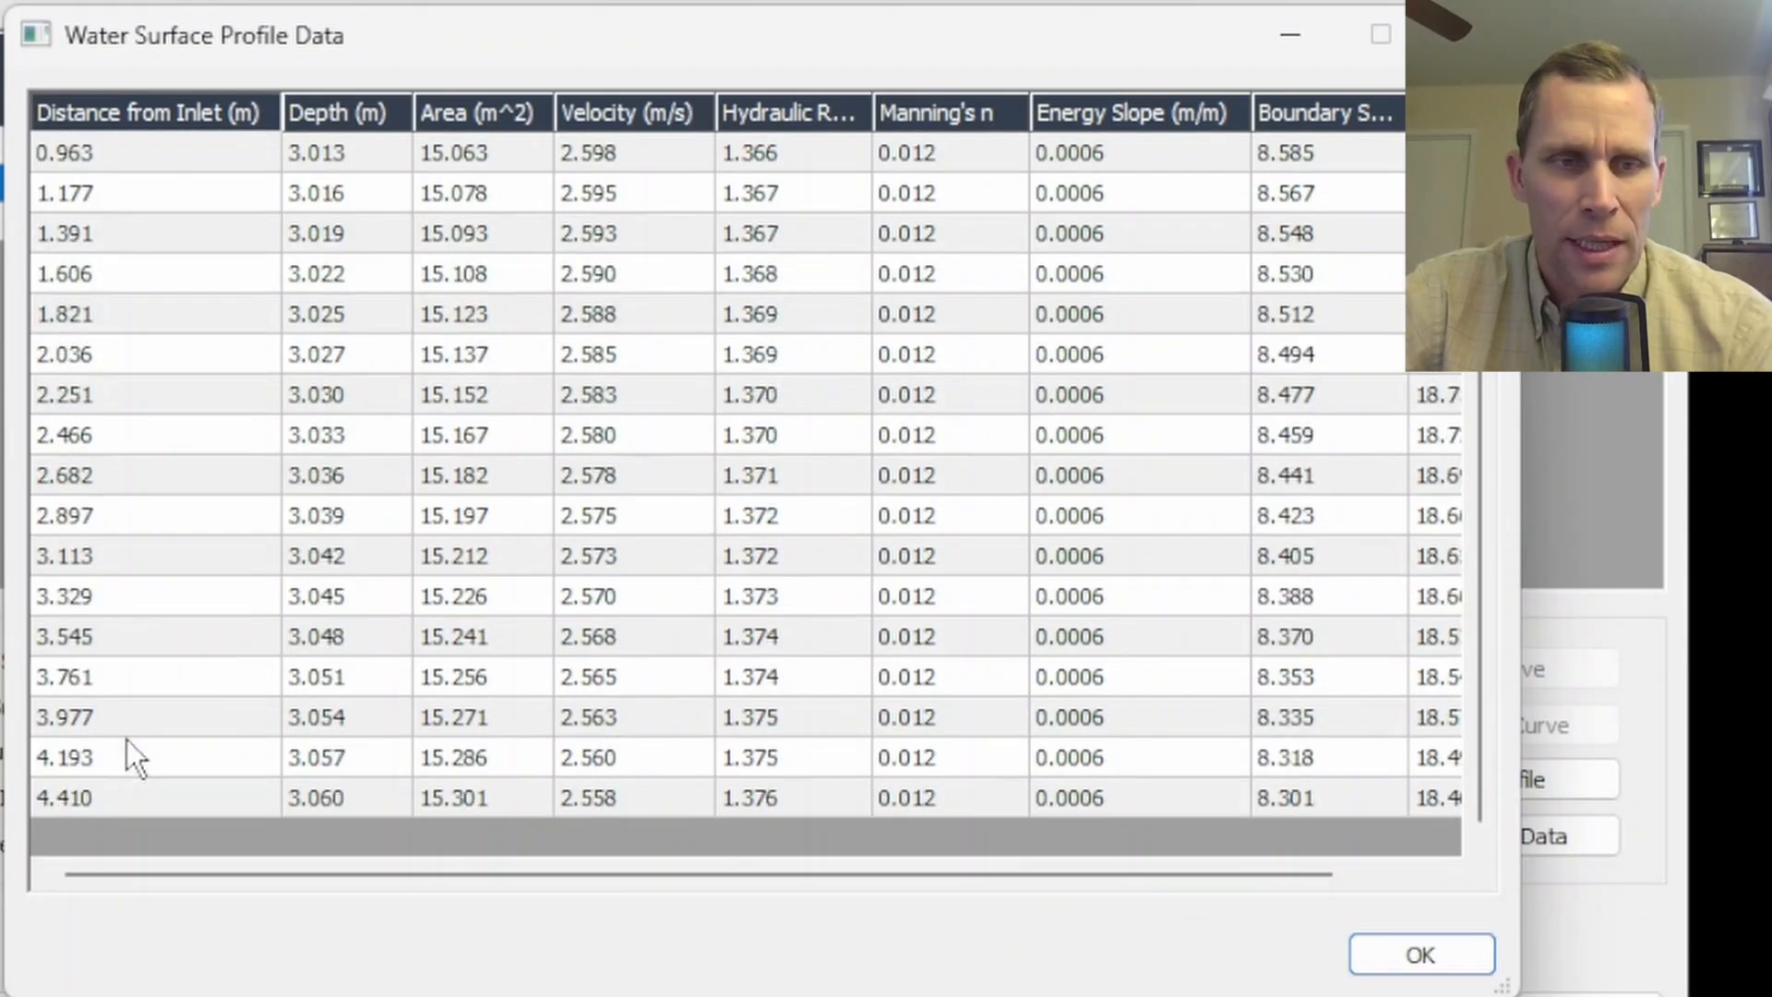
{"action": "left_click", "coordinate": [112, 801]}
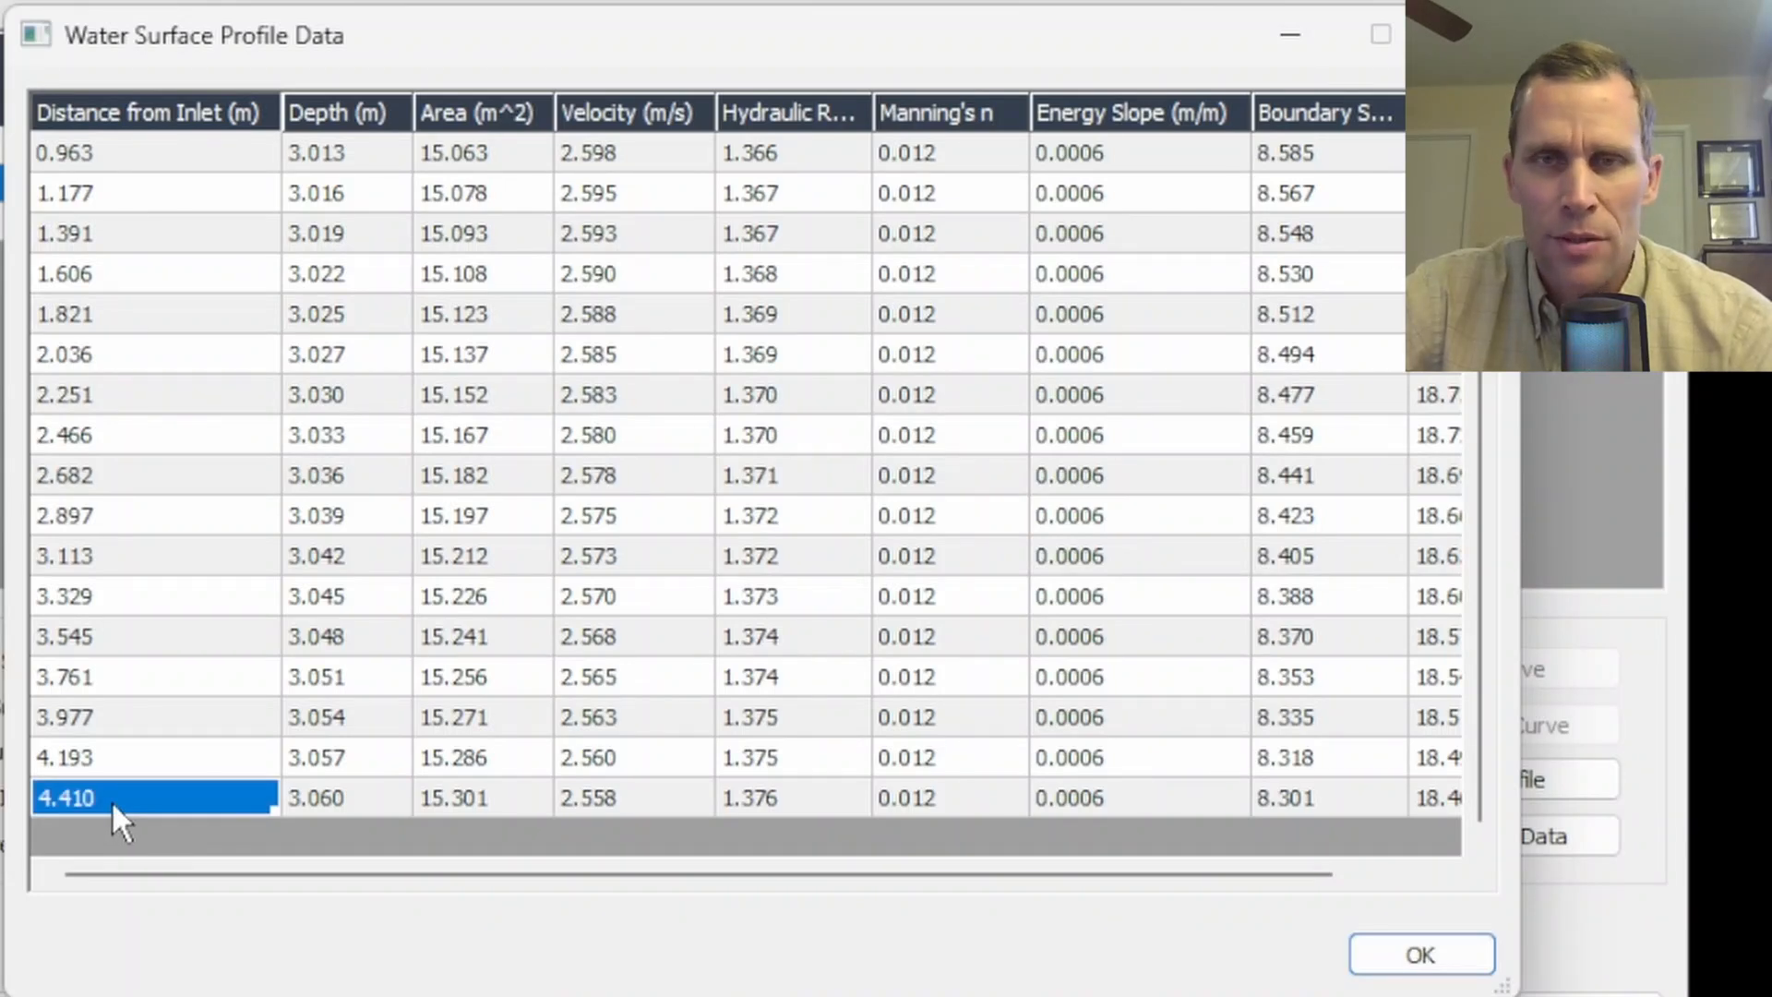
{"action": "scroll", "coordinate": [112, 800], "scroll_direction": "up", "scroll_amount": 2}
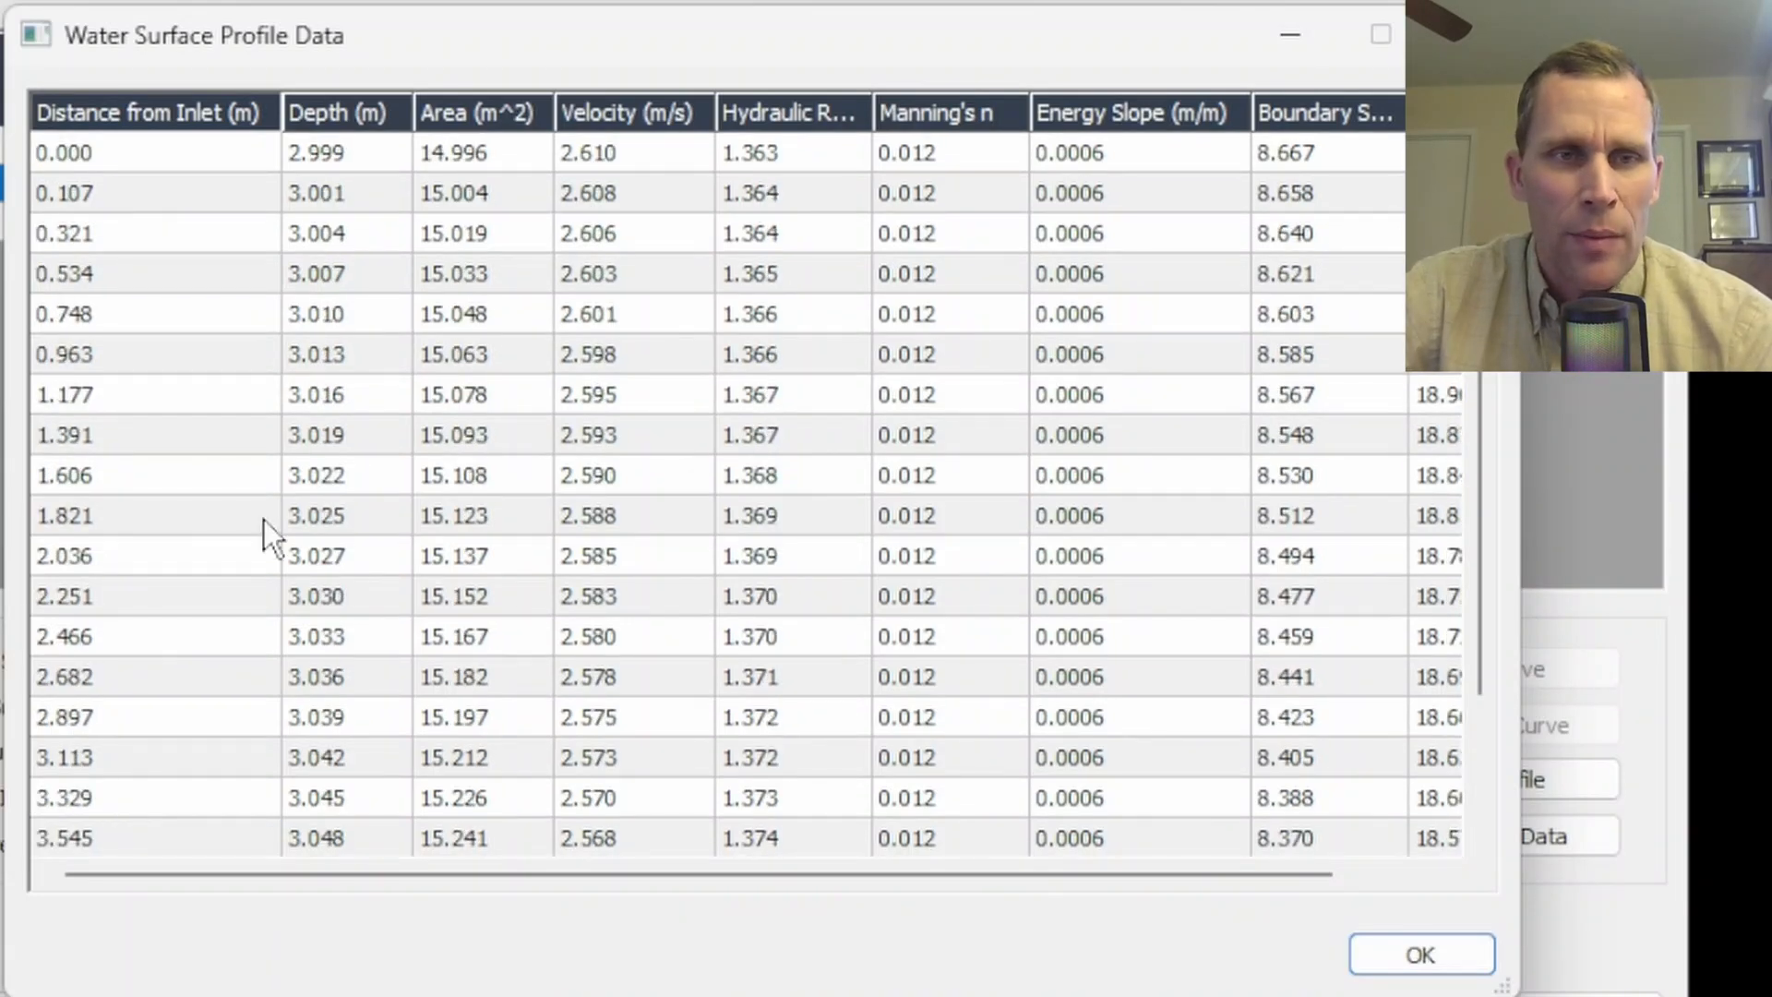
{"action": "left_click", "coordinate": [341, 153]}
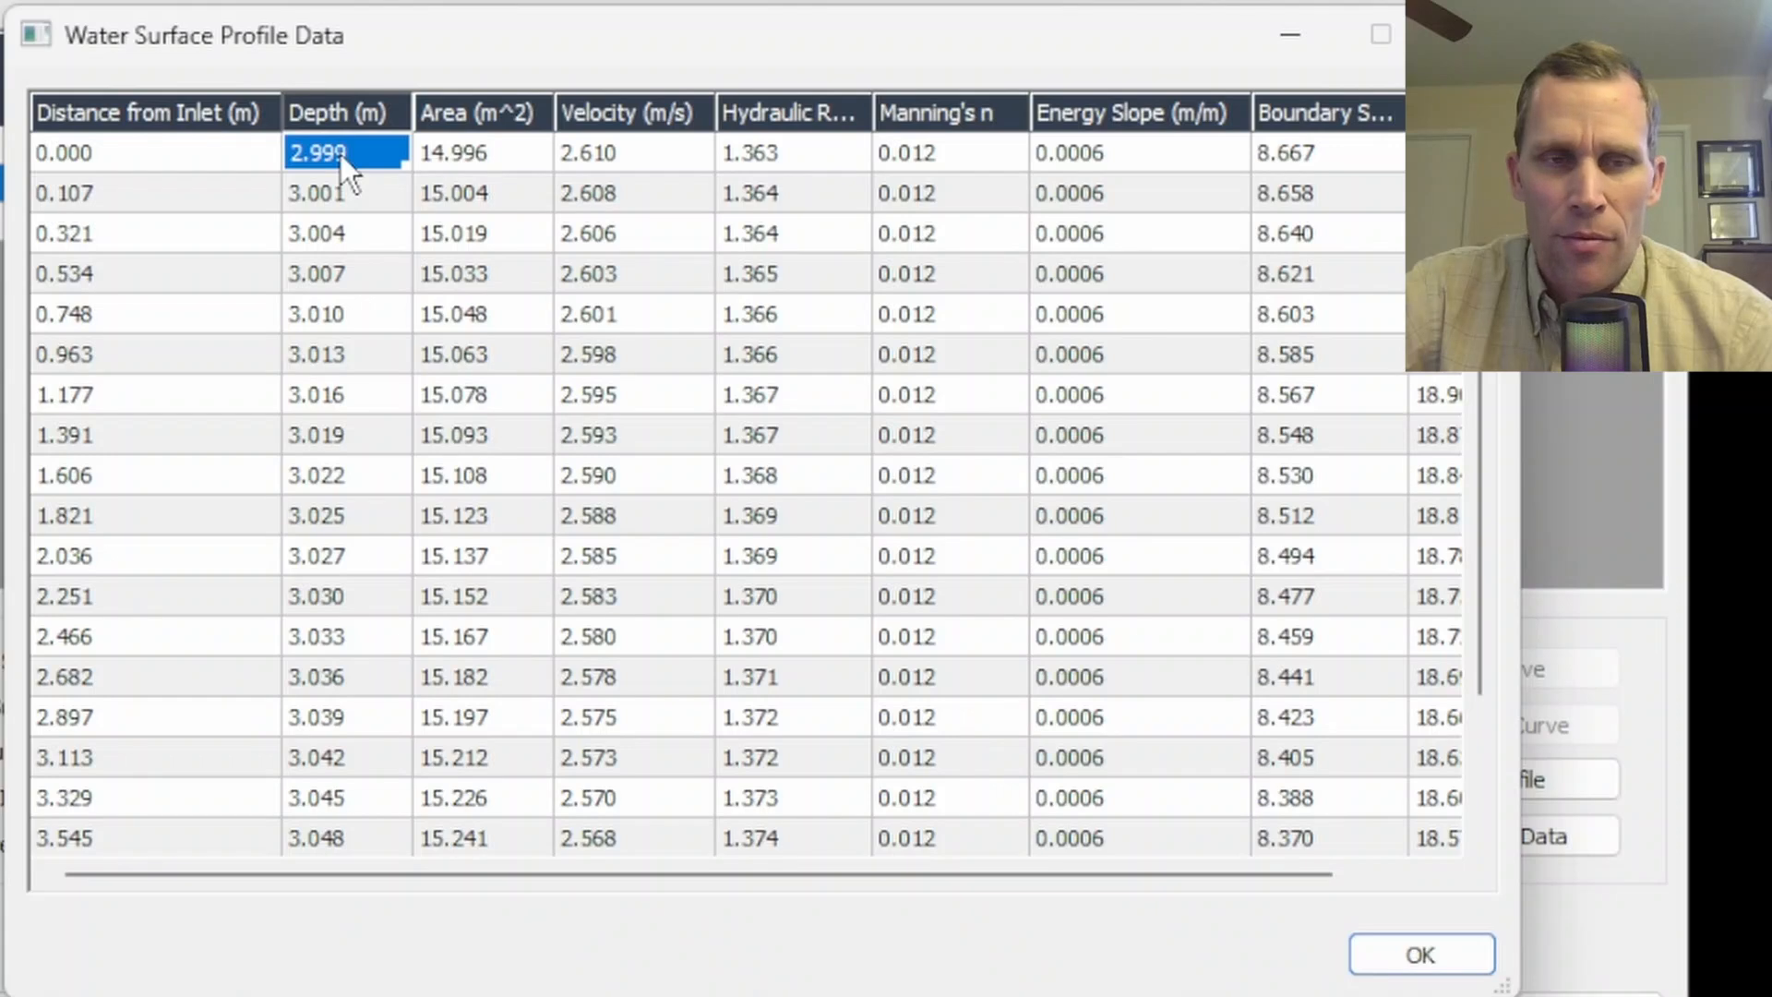
{"action": "scroll", "coordinate": [329, 462], "scroll_direction": "down", "scroll_amount": 2}
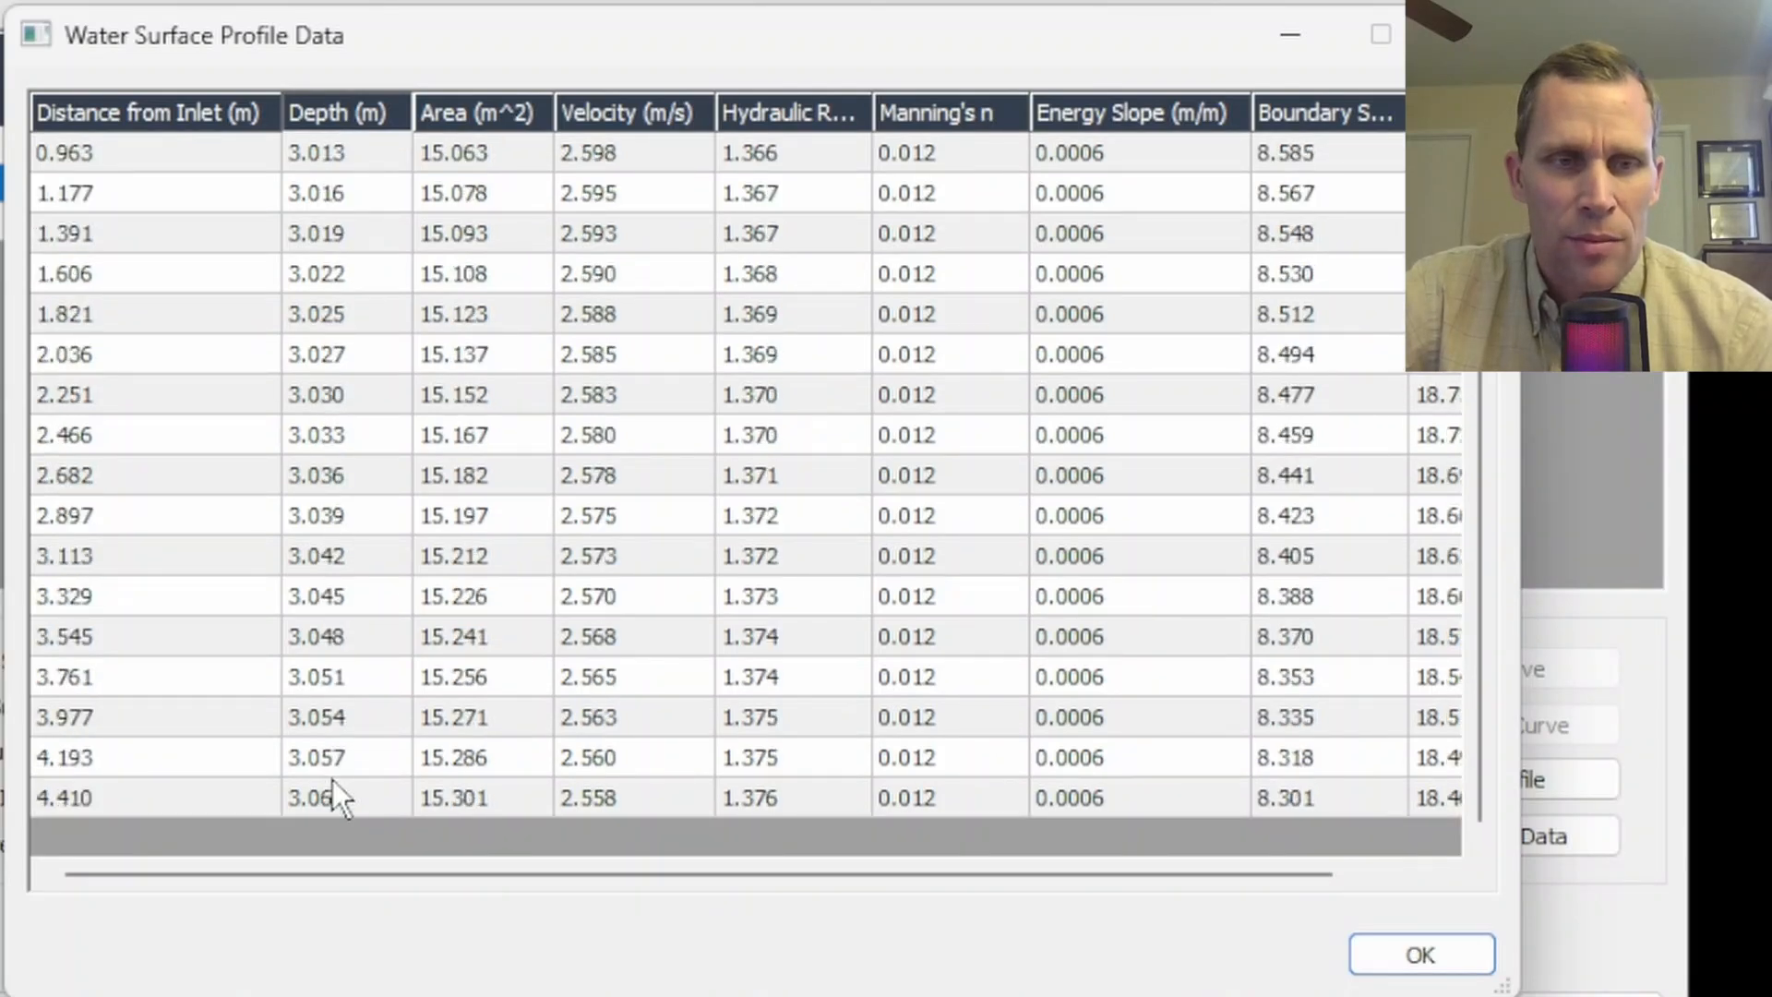
{"action": "left_click", "coordinate": [325, 809]}
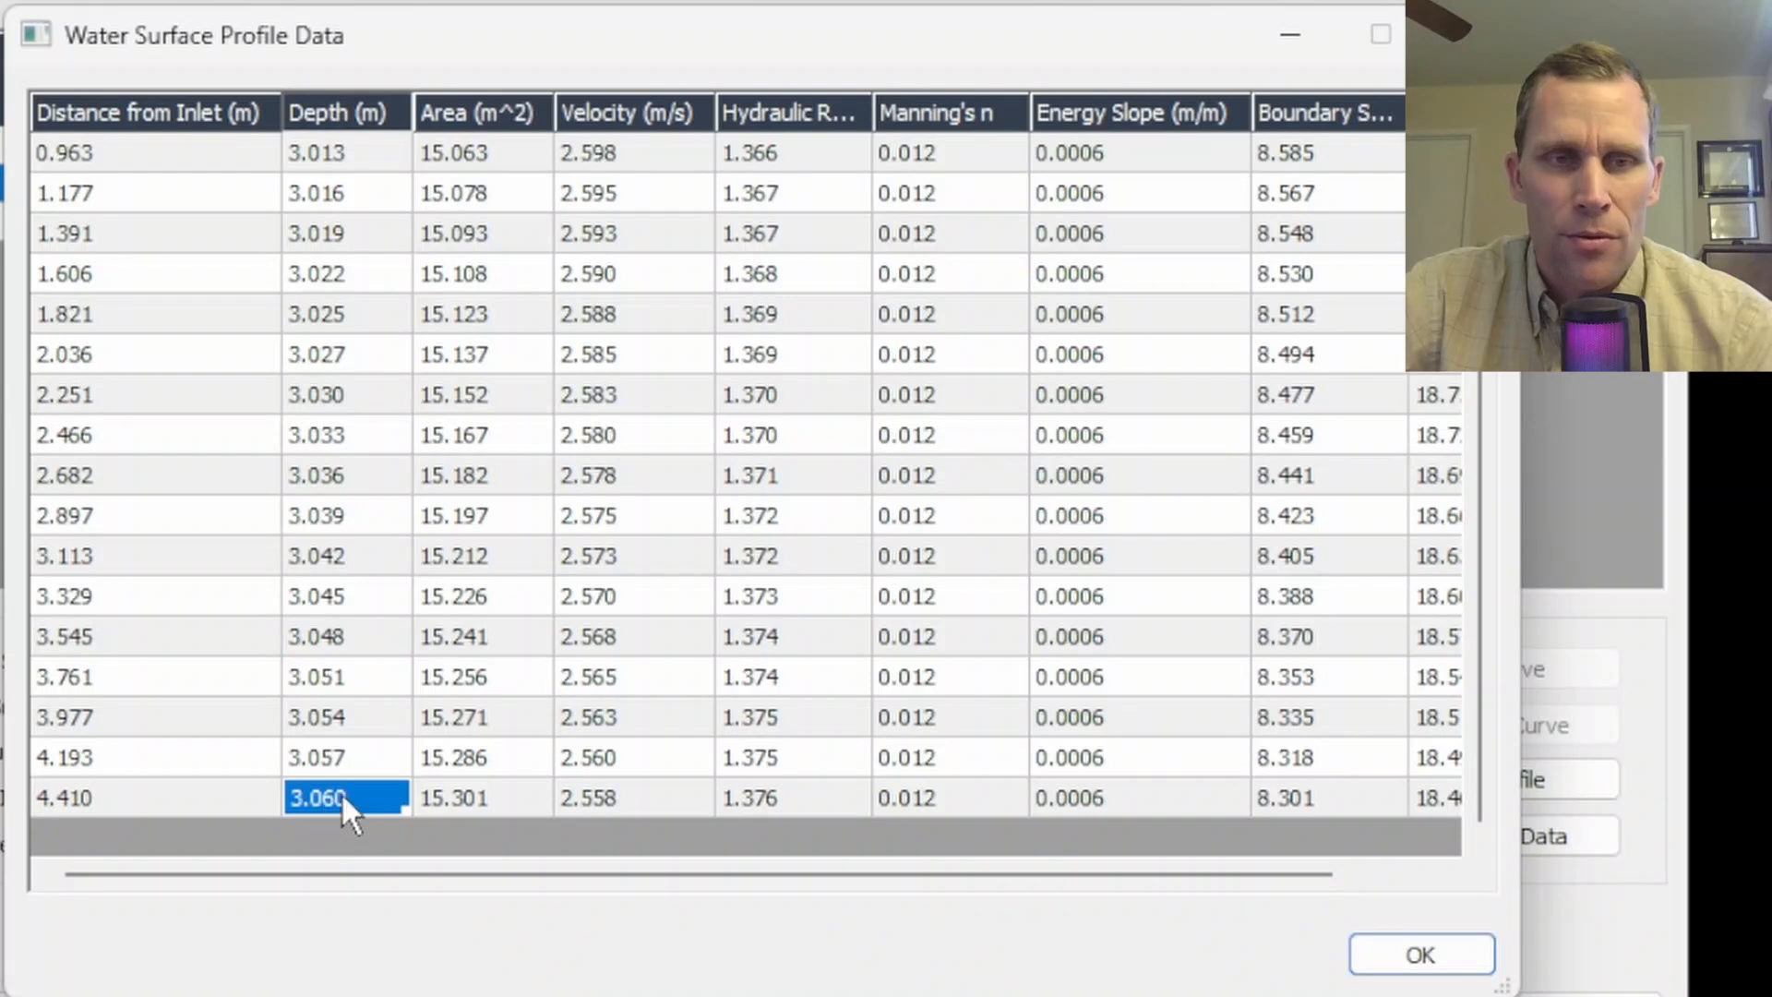
{"action": "scroll", "coordinate": [340, 792], "scroll_direction": "up", "scroll_amount": 2}
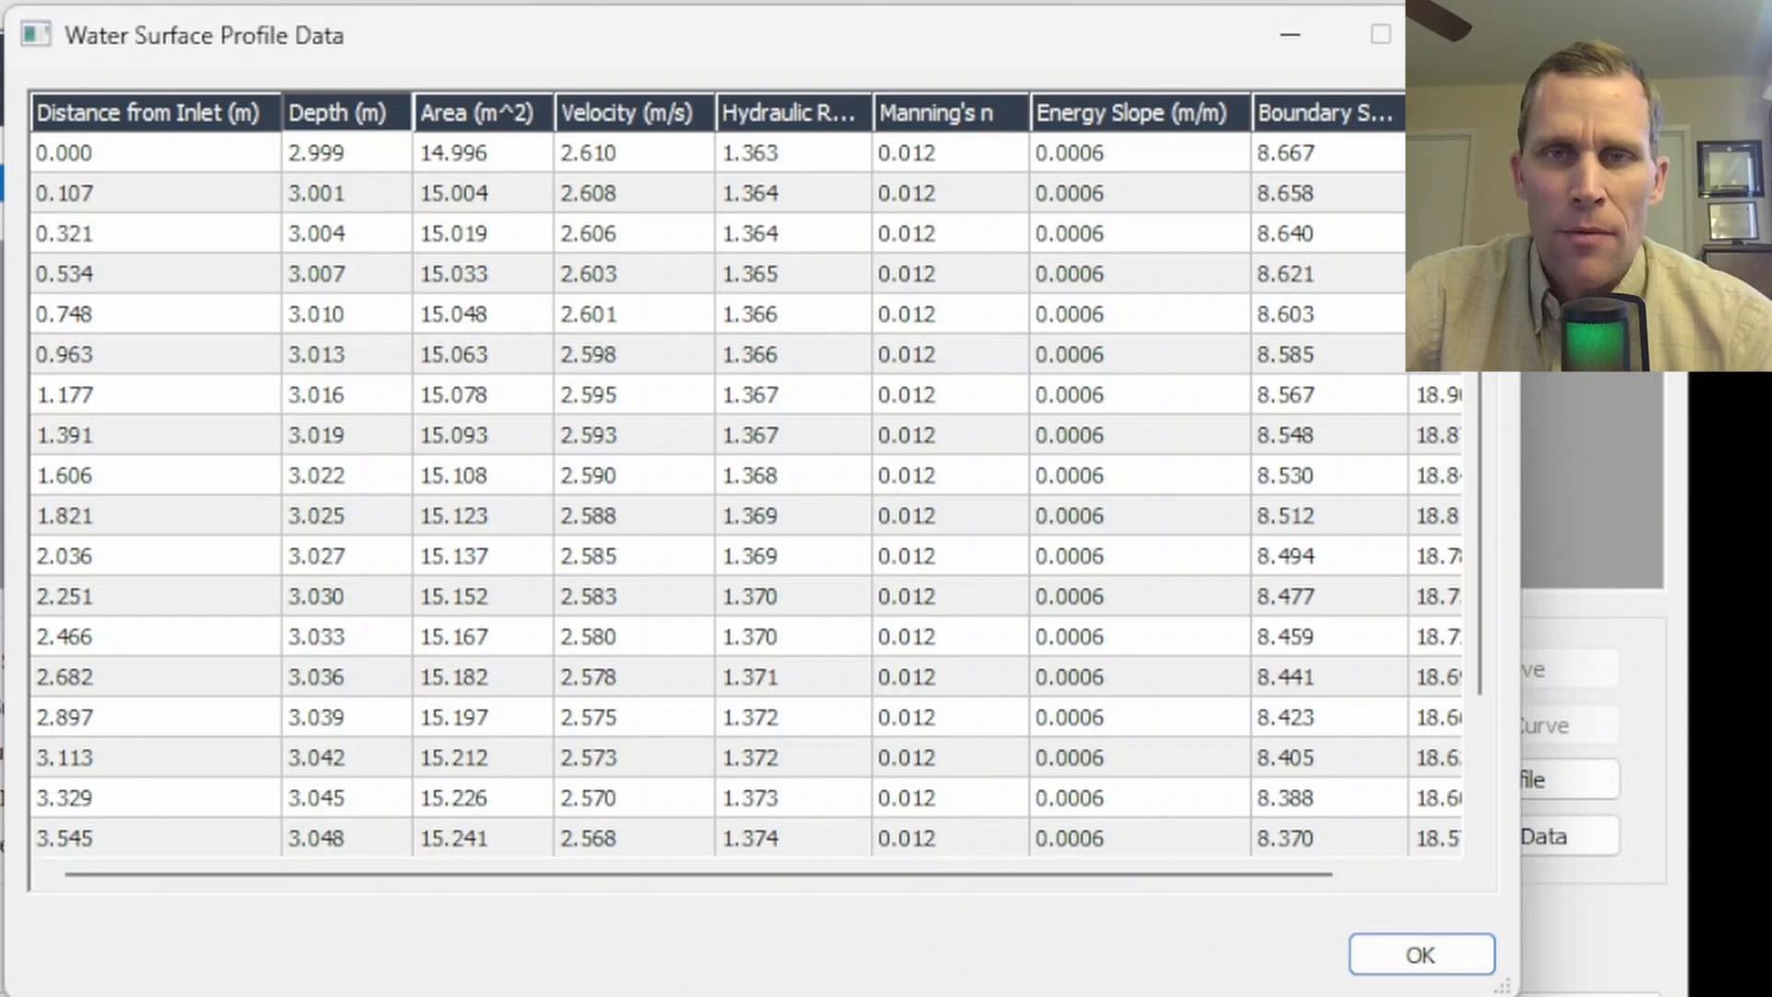
{"action": "key", "text": "Escape"}
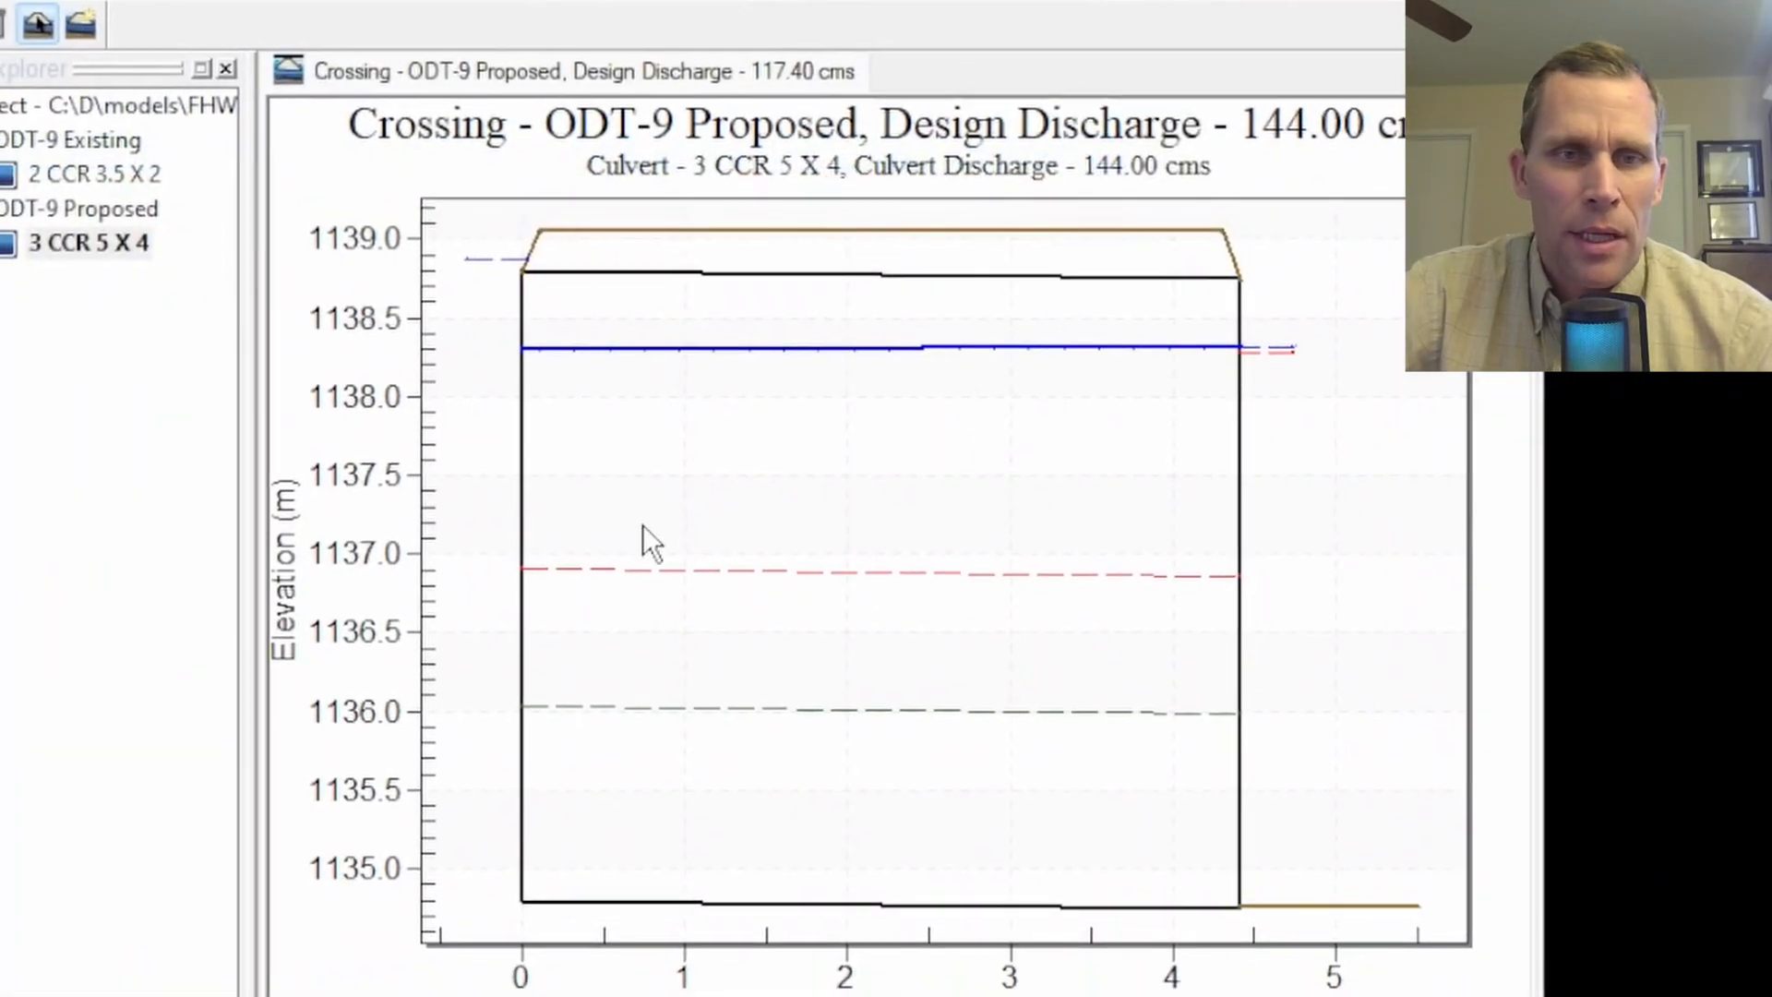
- Switch the crossing plot to the front view
{"action": "right_click", "coordinate": [620, 431]}
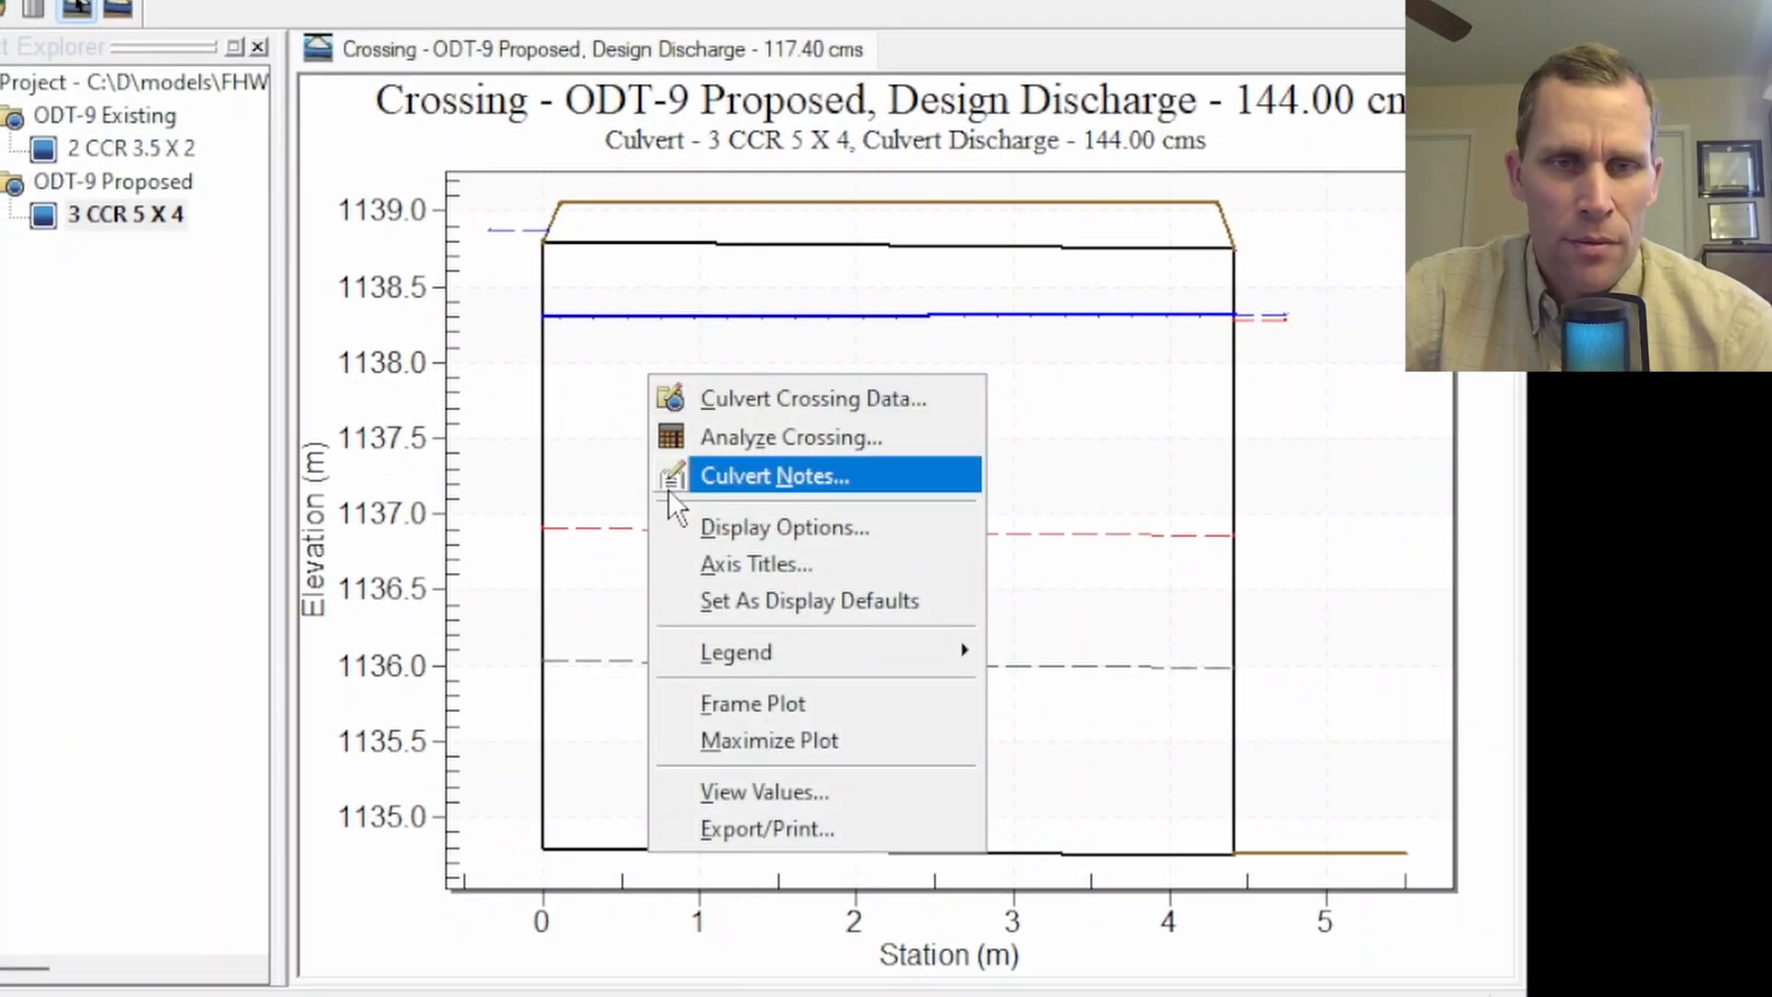
{"action": "key", "text": "Escape"}
{"action": "left_click", "coordinate": [61, 91]}
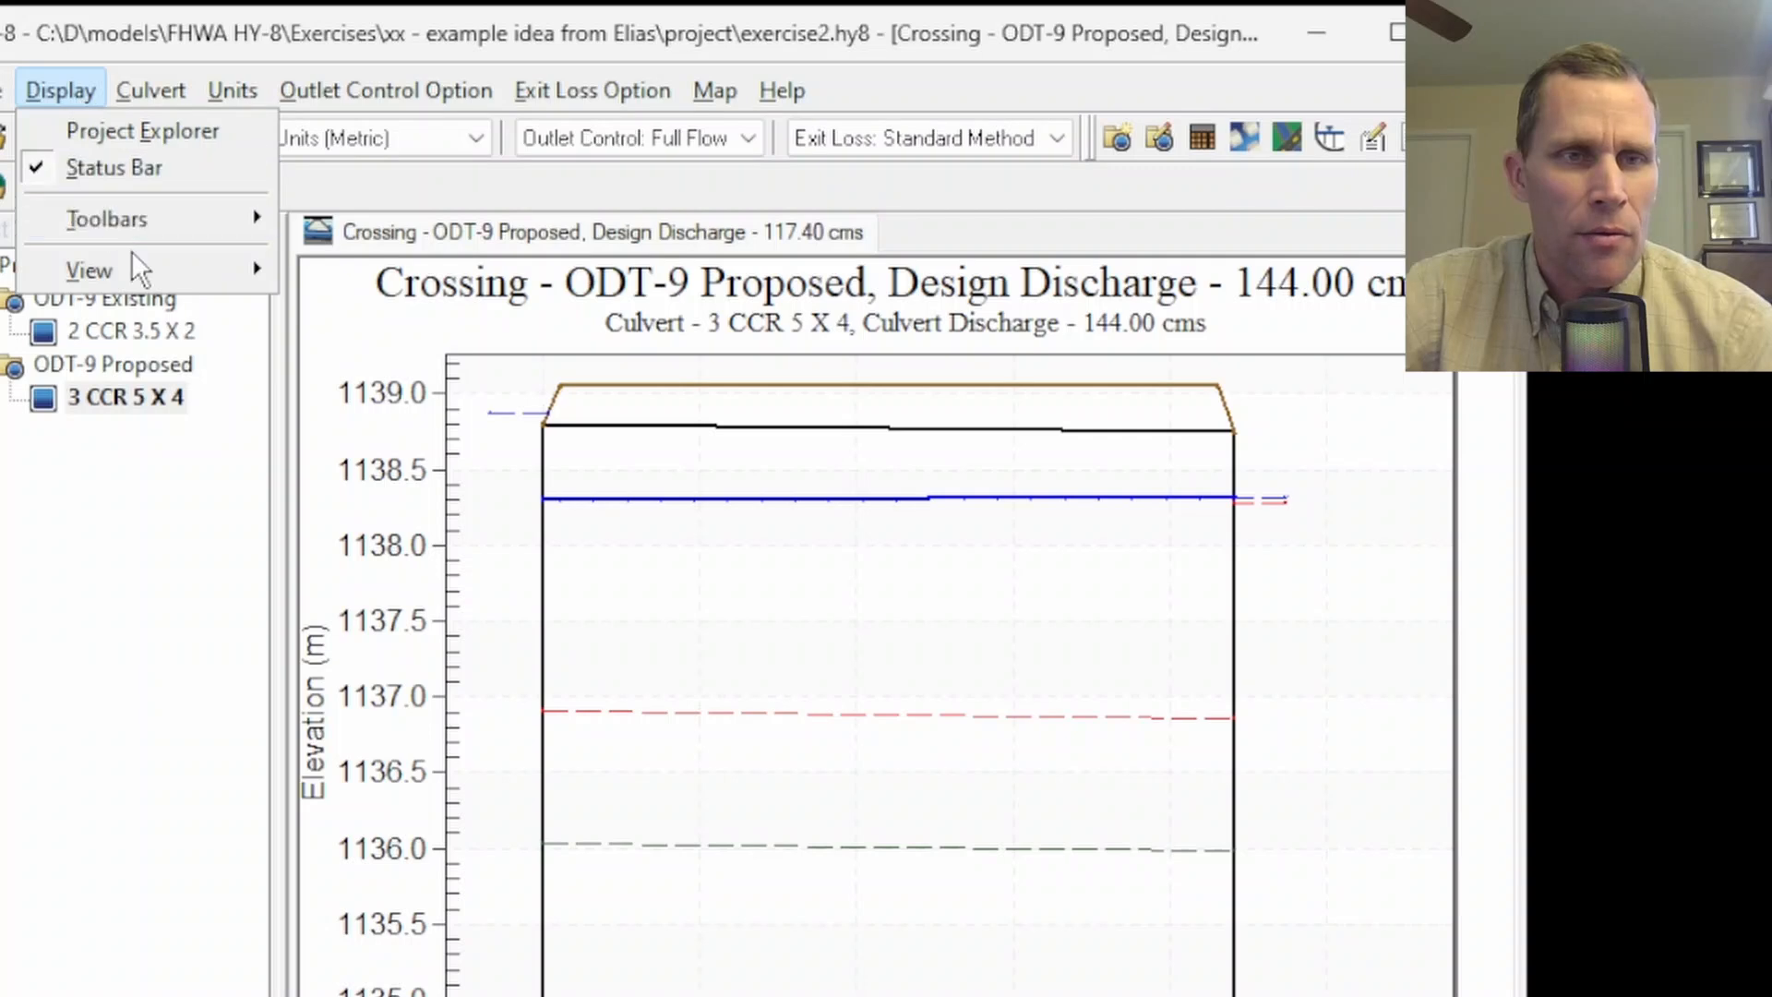
{"action": "mouse_move", "coordinate": [146, 263]}
{"action": "left_click", "coordinate": [335, 304]}
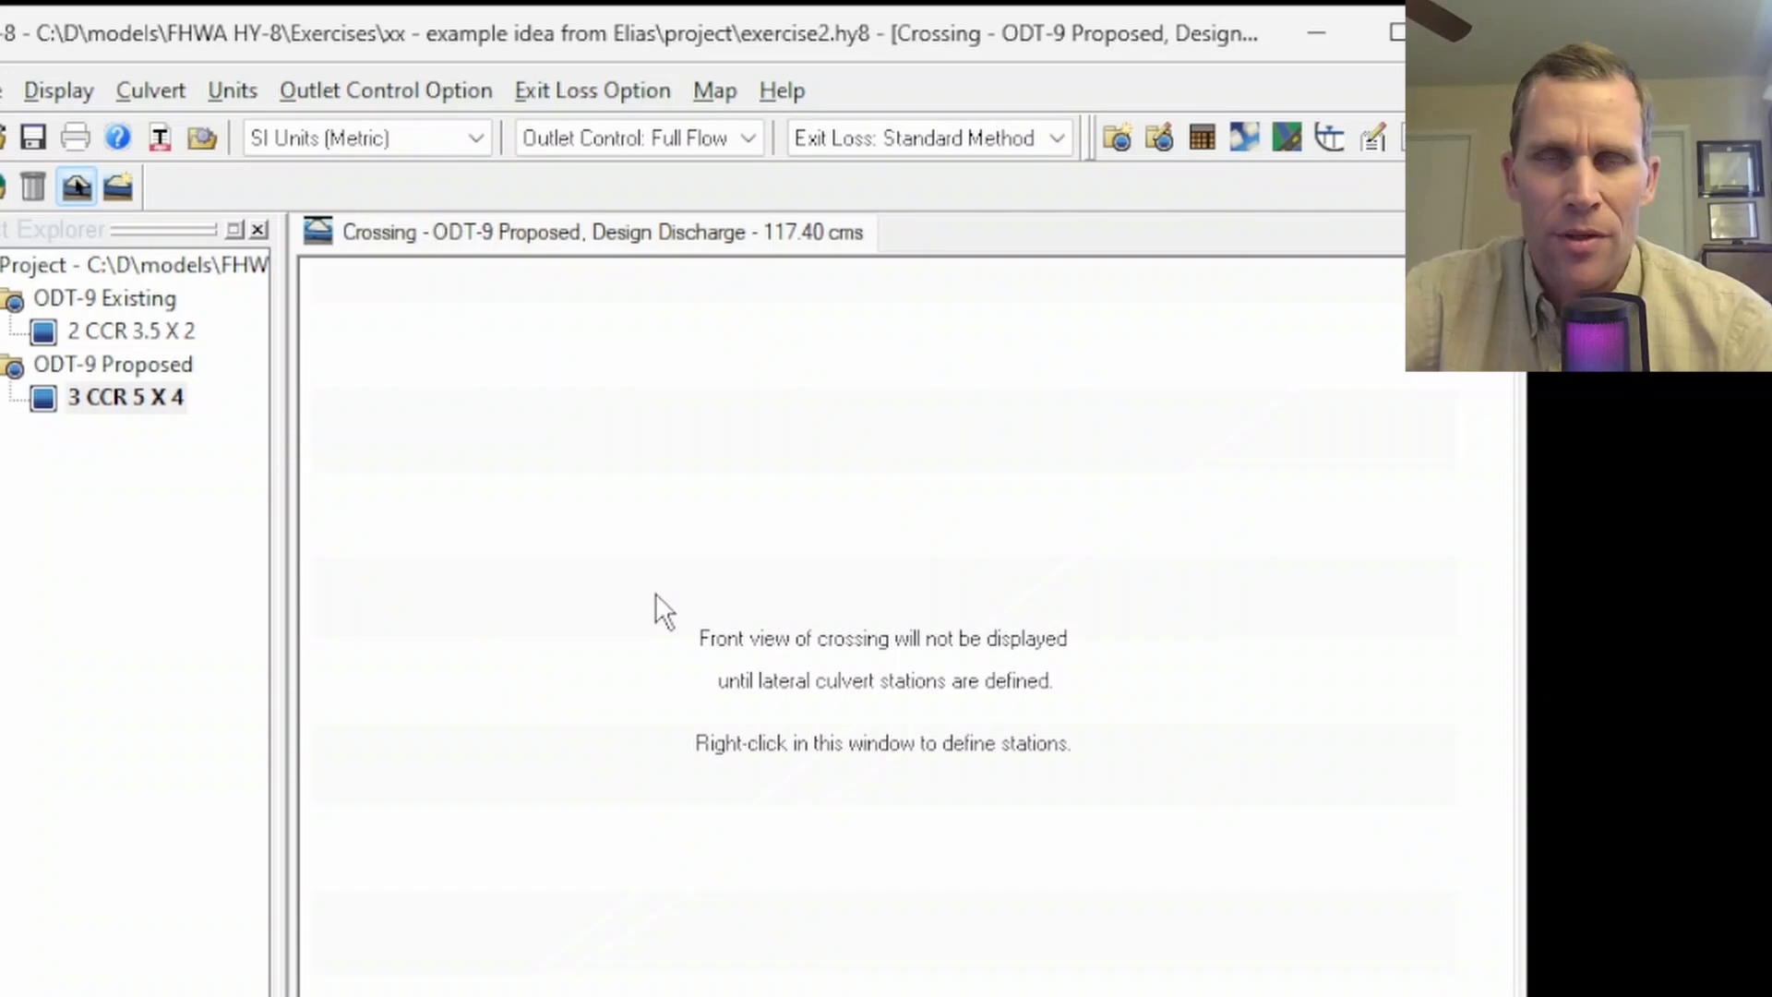
- Define the roadway culvert stations with the 3 CCR 5 X 4 culvert at 7.75 m and barrel spacing 5.1 m
{"action": "right_click", "coordinate": [517, 441]}
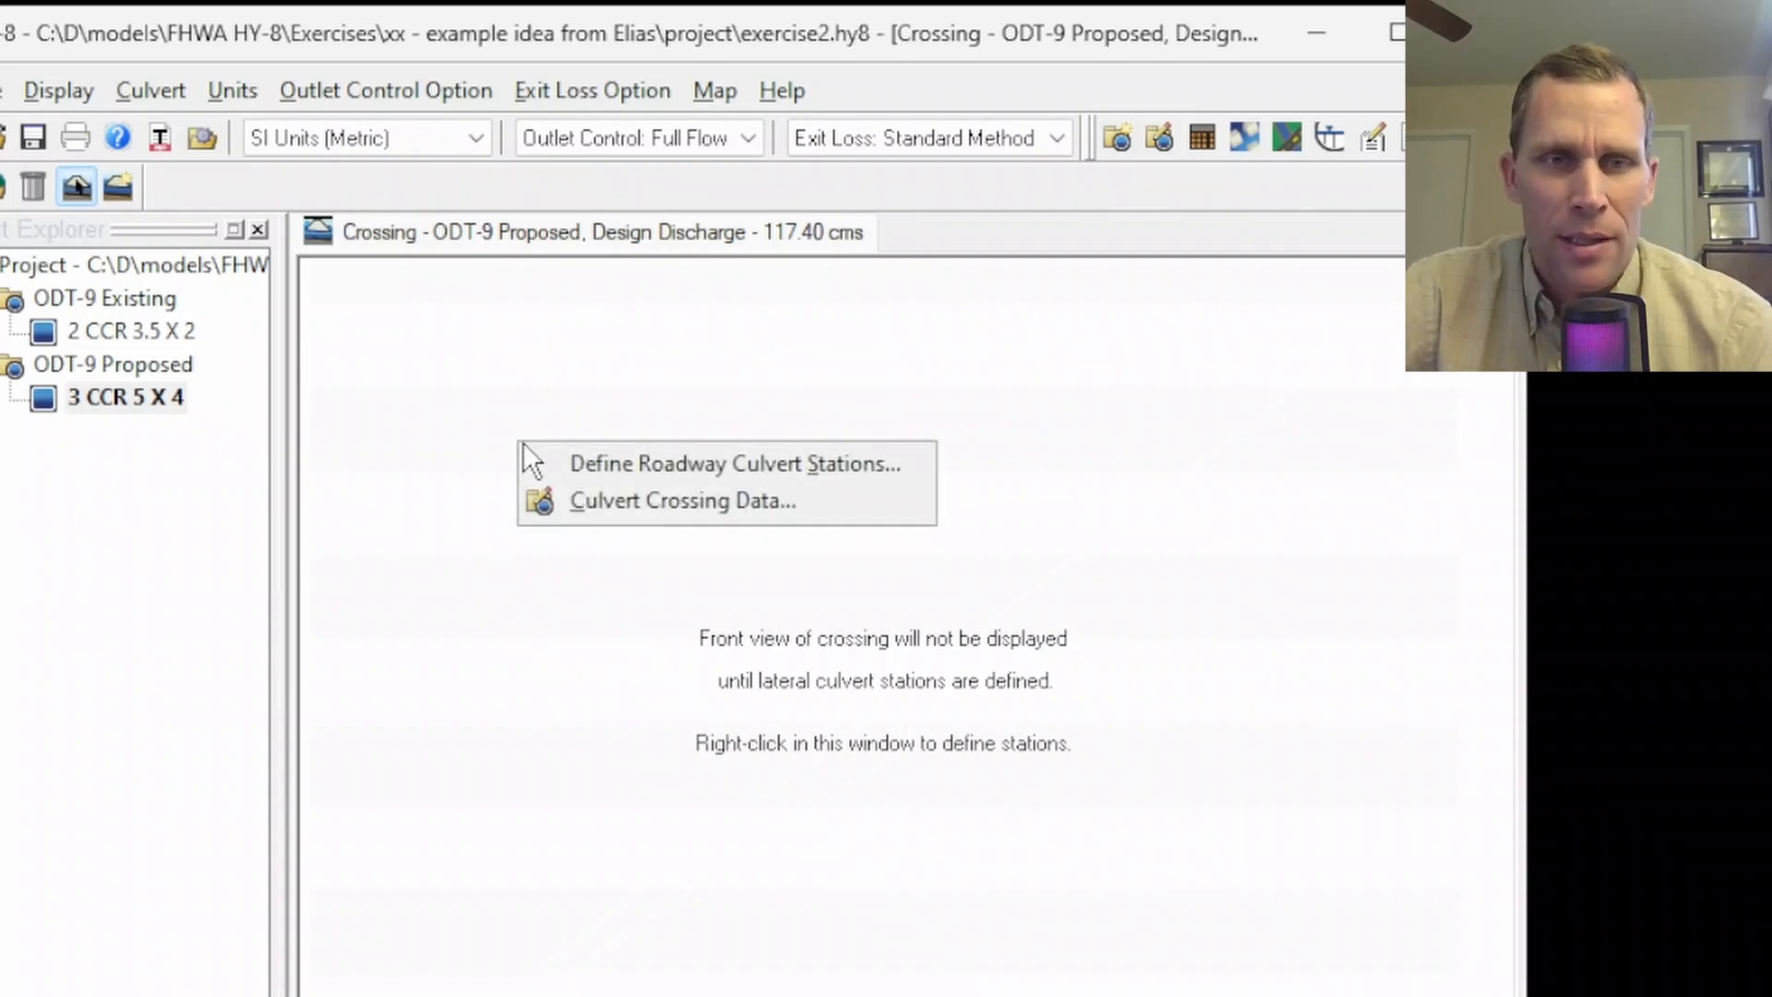
{"action": "left_click", "coordinate": [679, 464]}
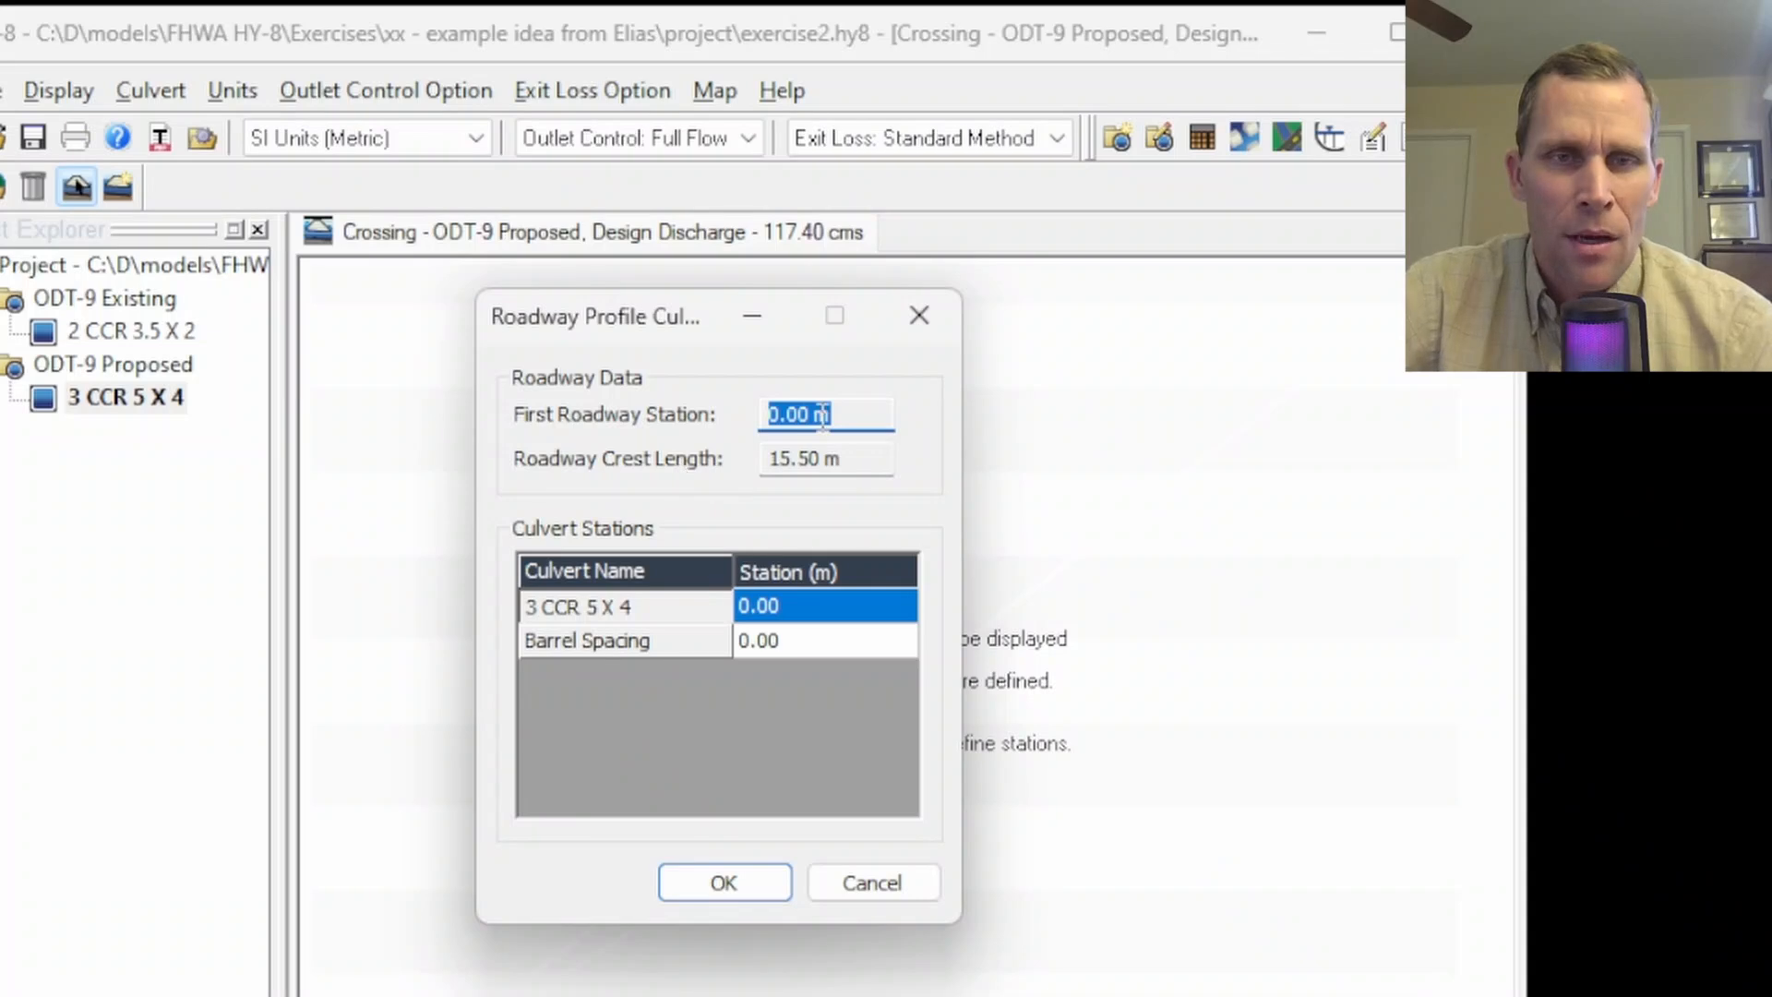
{"action": "left_click", "coordinate": [857, 411]}
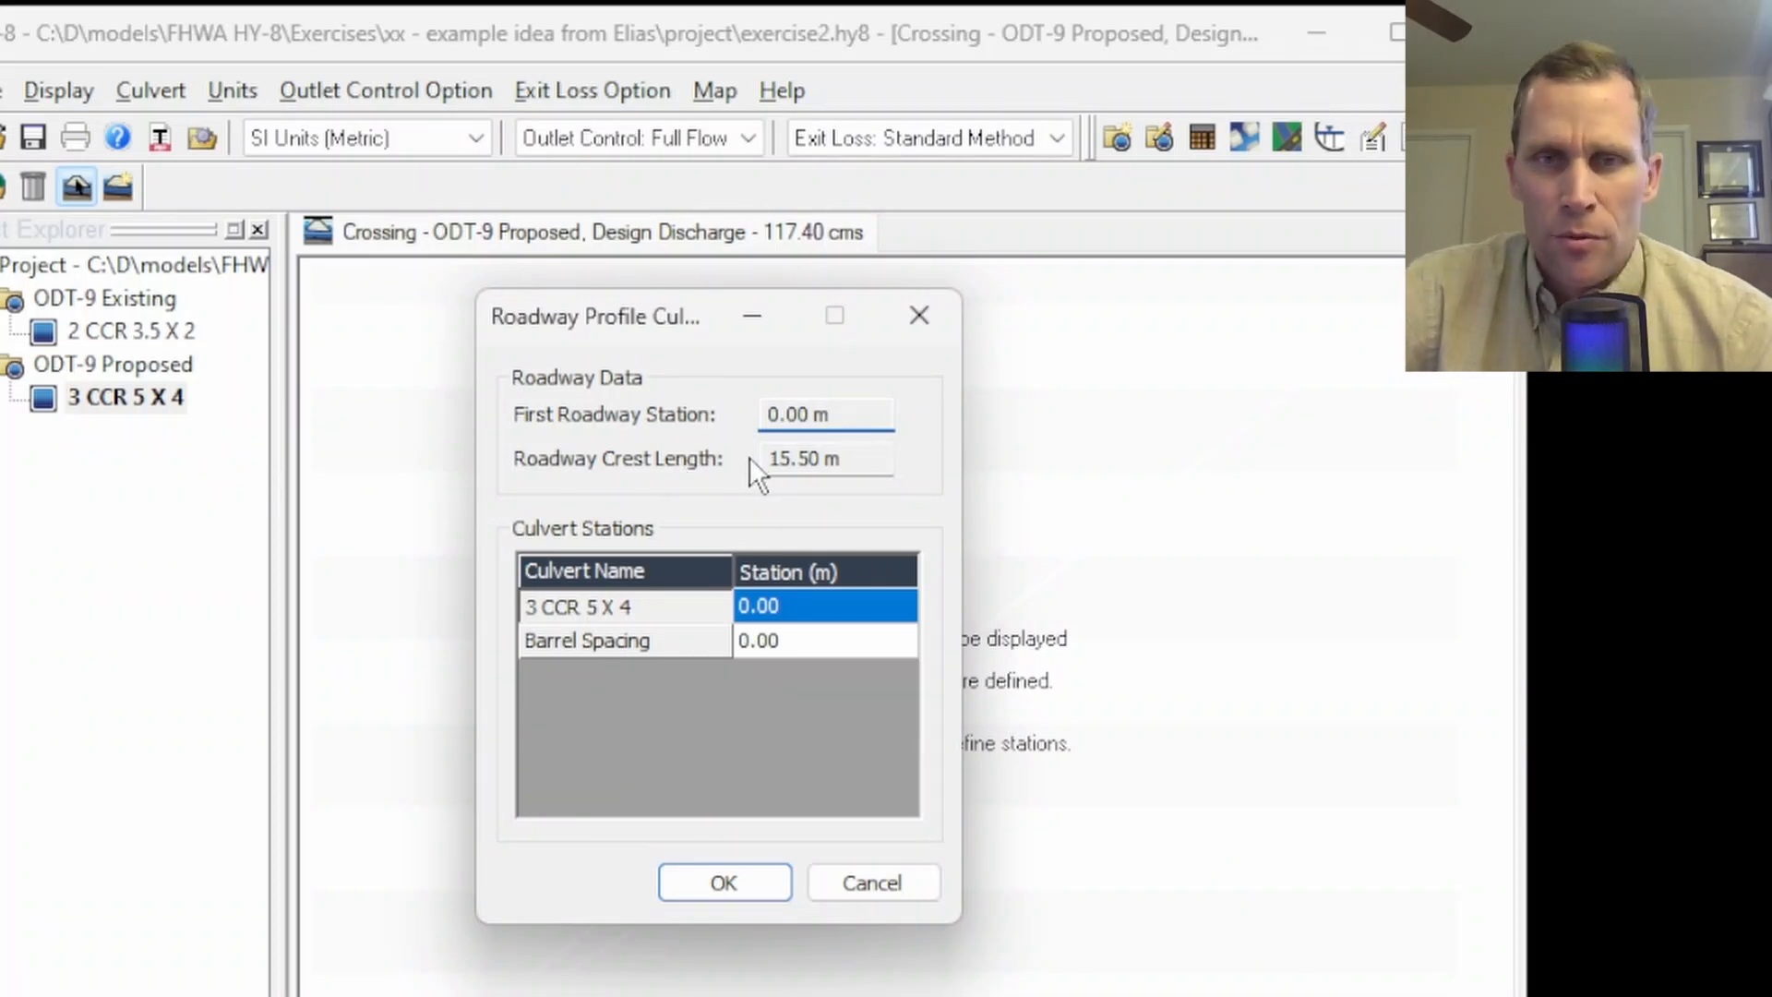
{"action": "left_click", "coordinate": [784, 612]}
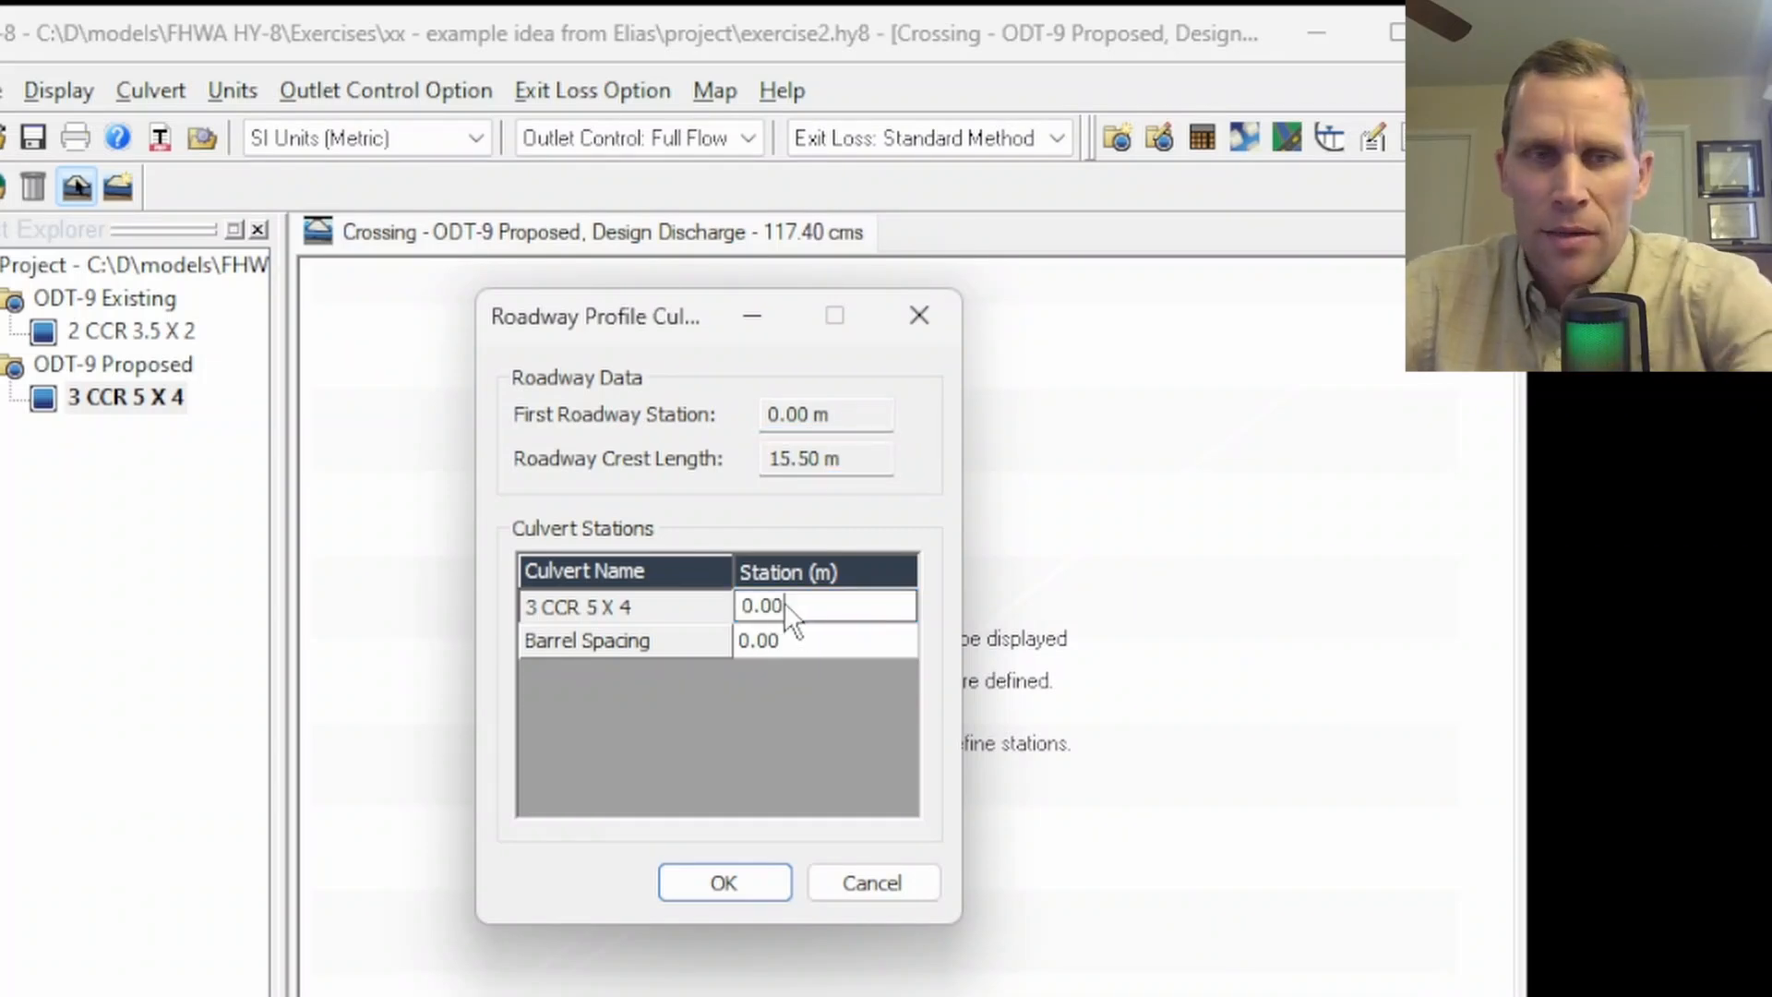
{"action": "type", "text": "0."}
{"action": "type", "text": "7.75"}
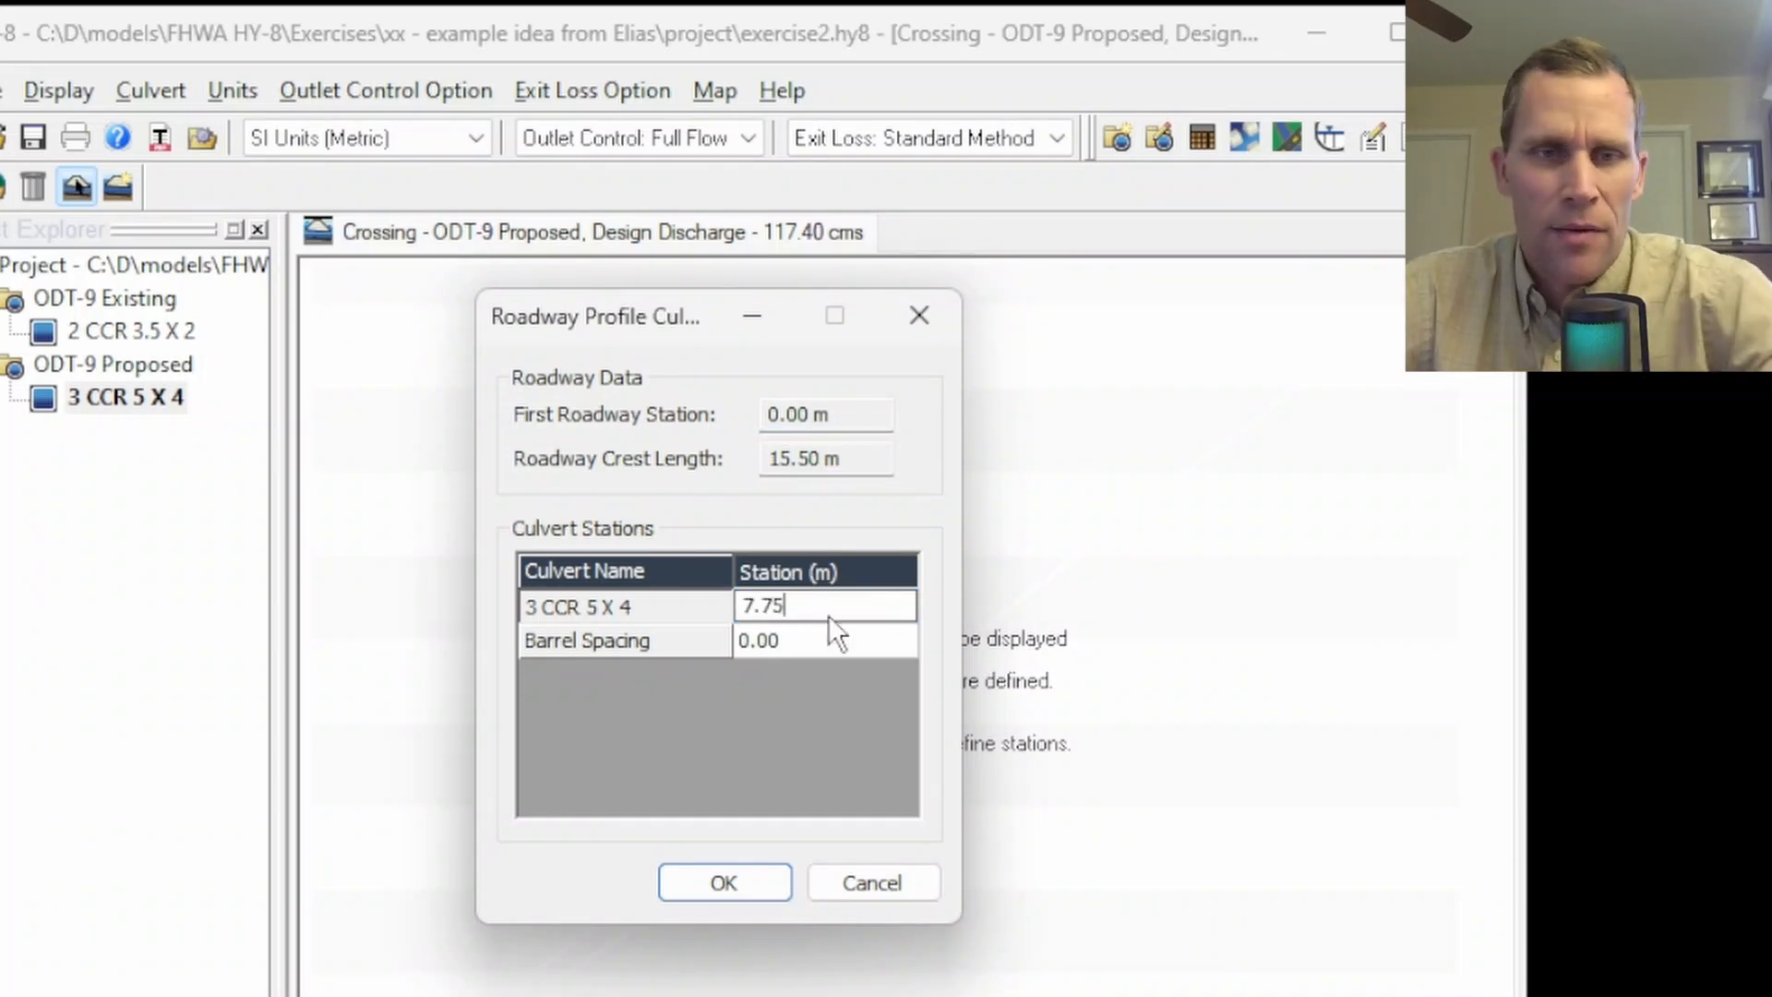
{"action": "left_click", "coordinate": [790, 637]}
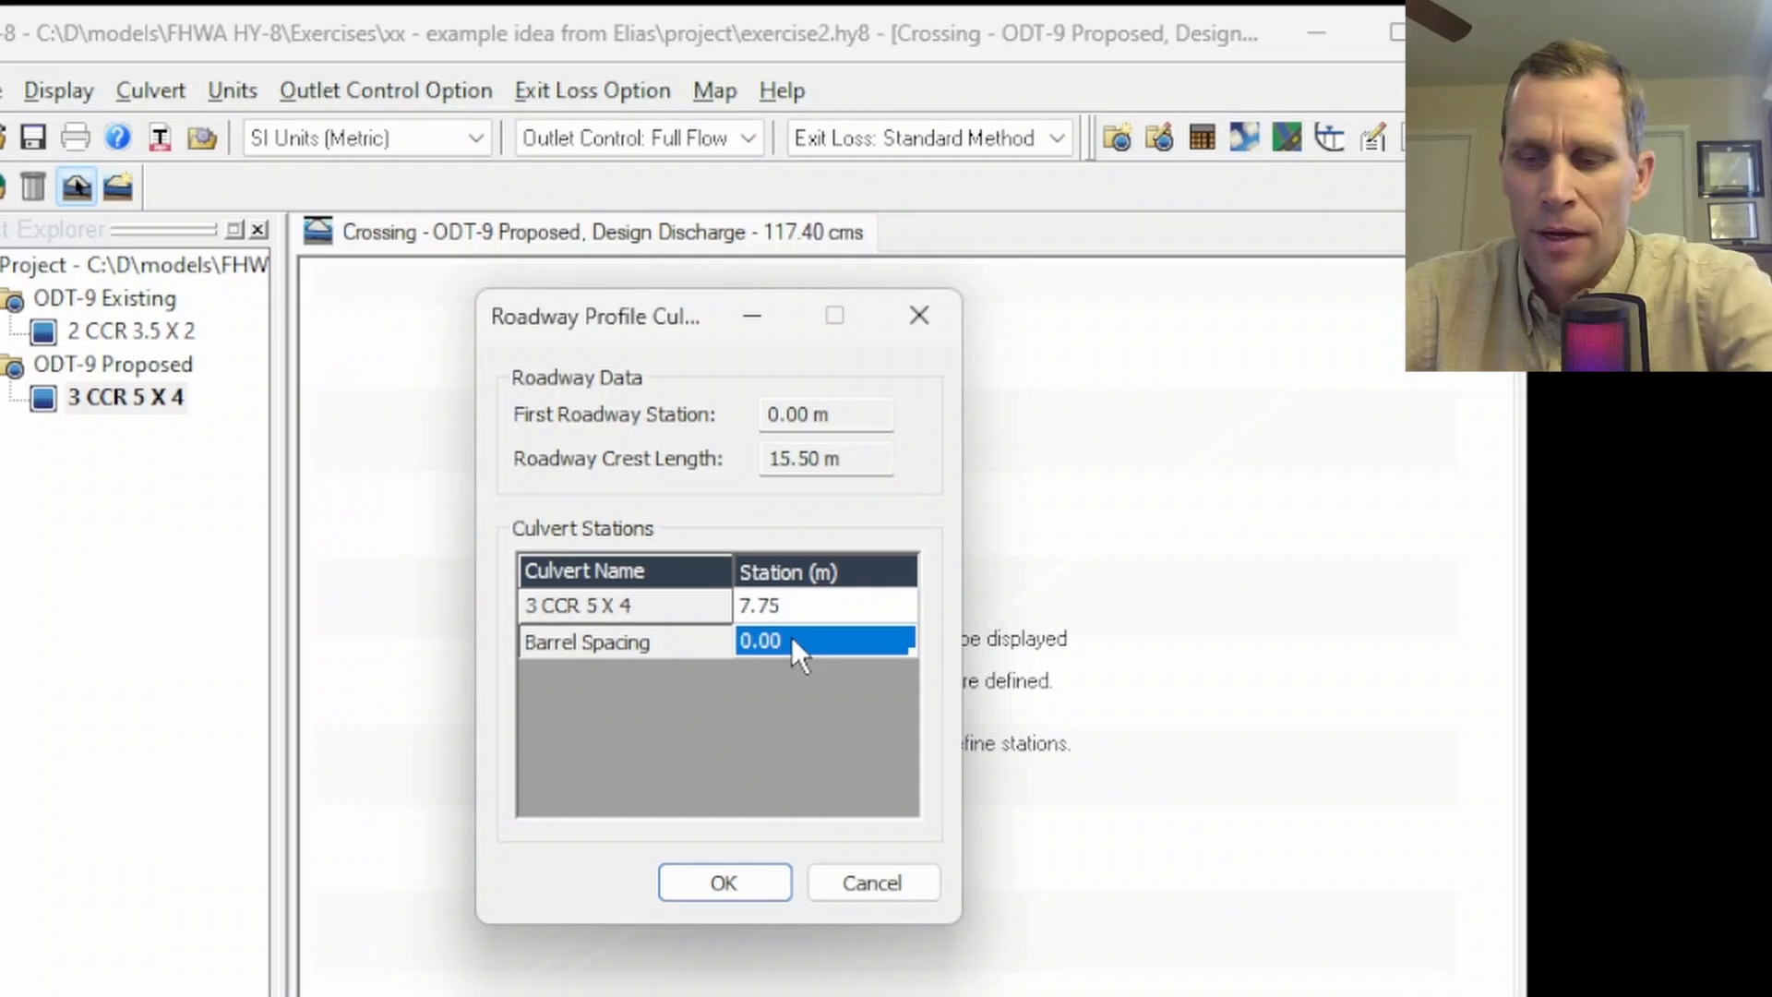
{"action": "type", "text": "5.1"}
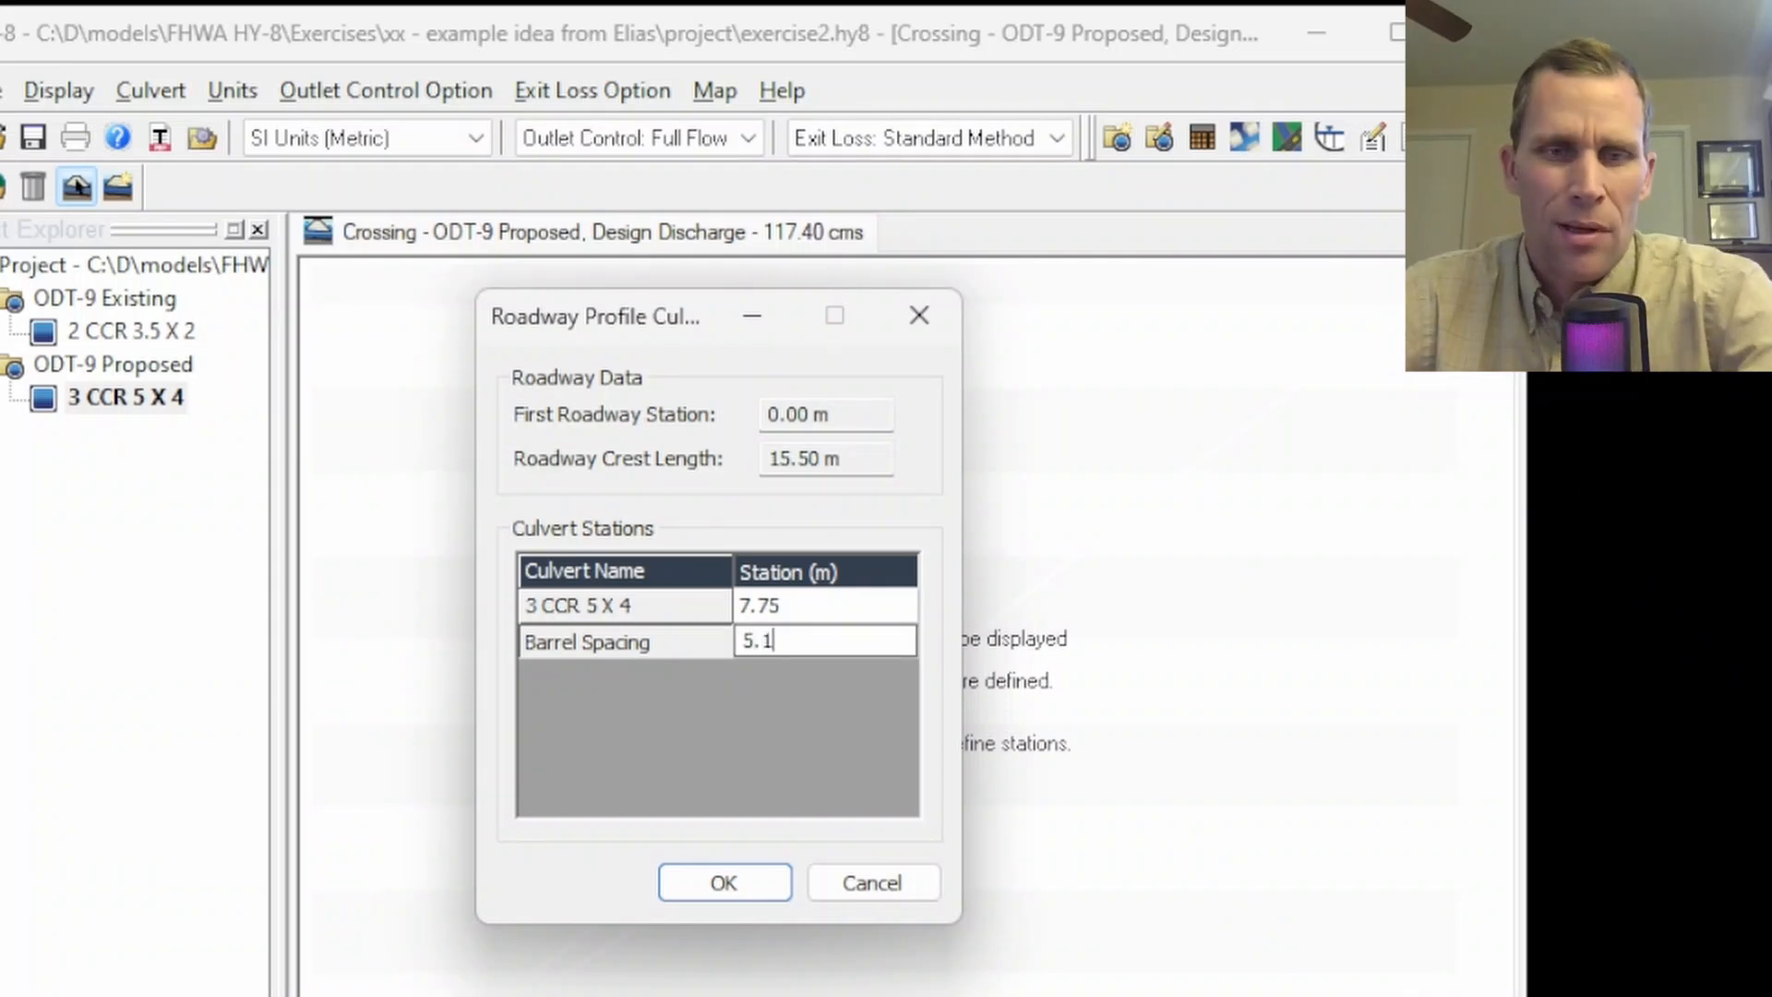
{"action": "left_click", "coordinate": [729, 882]}
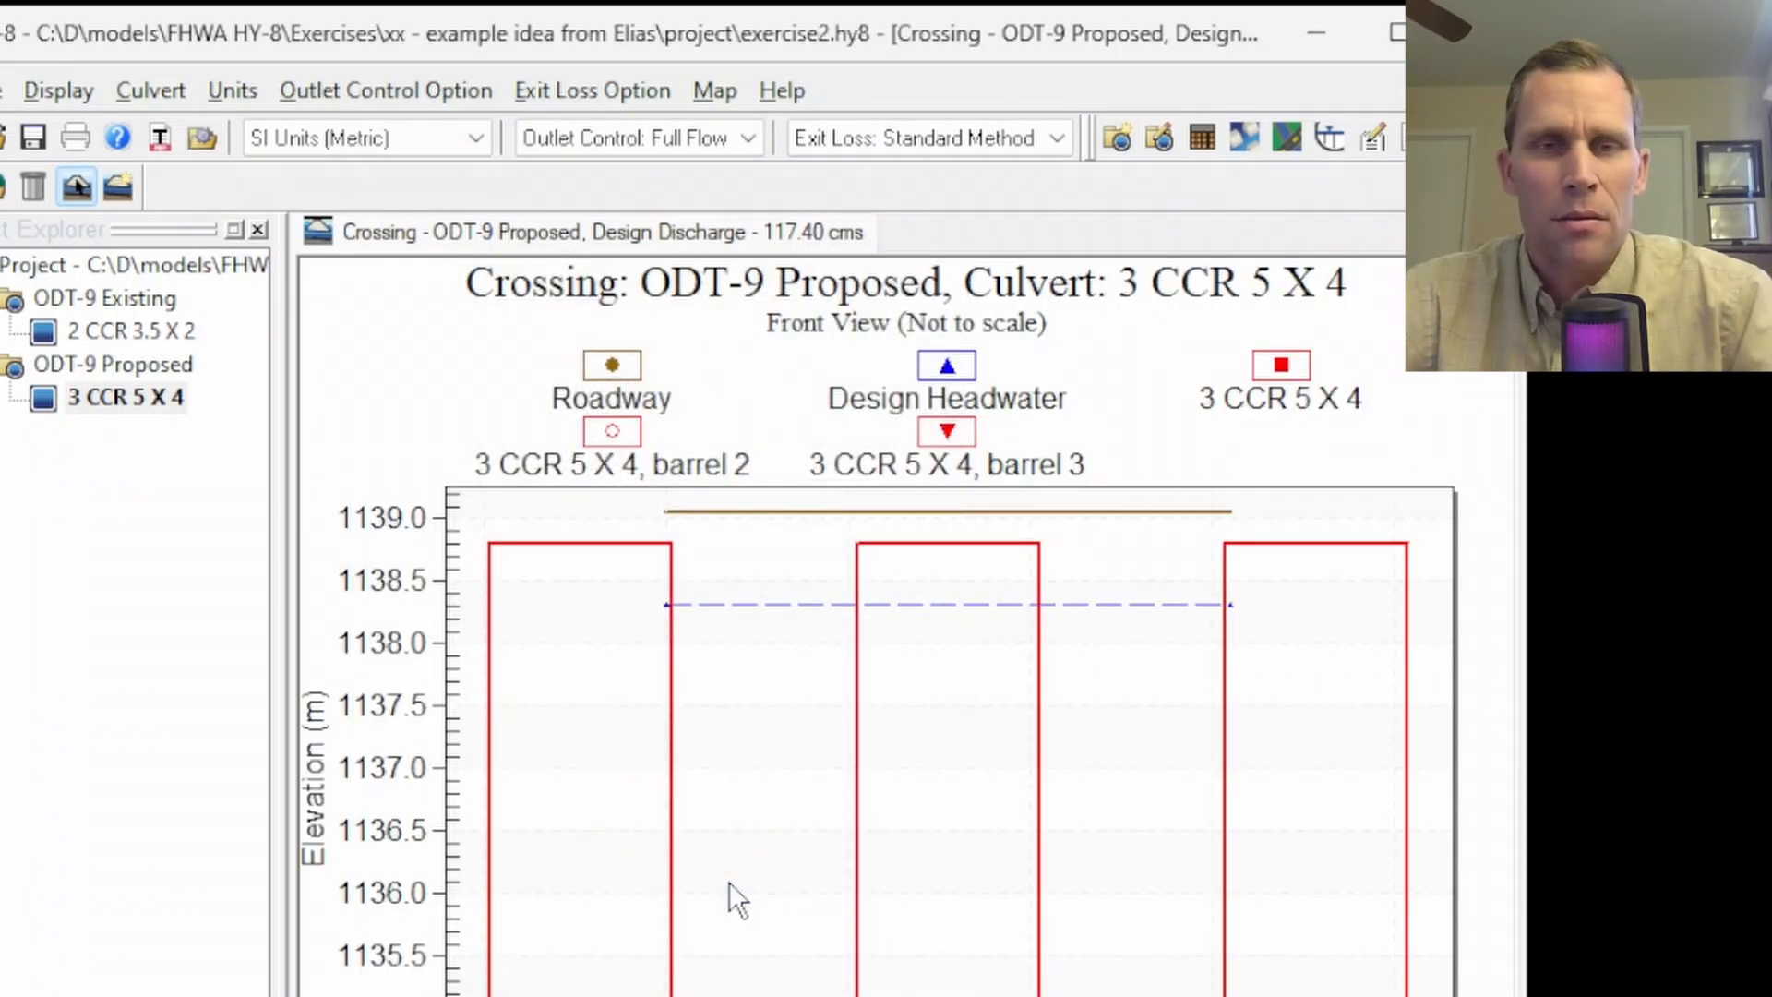
- Reopen the roadway culvert stations and set the barrel spacing to 0.1 m
{"action": "right_click", "coordinate": [414, 381]}
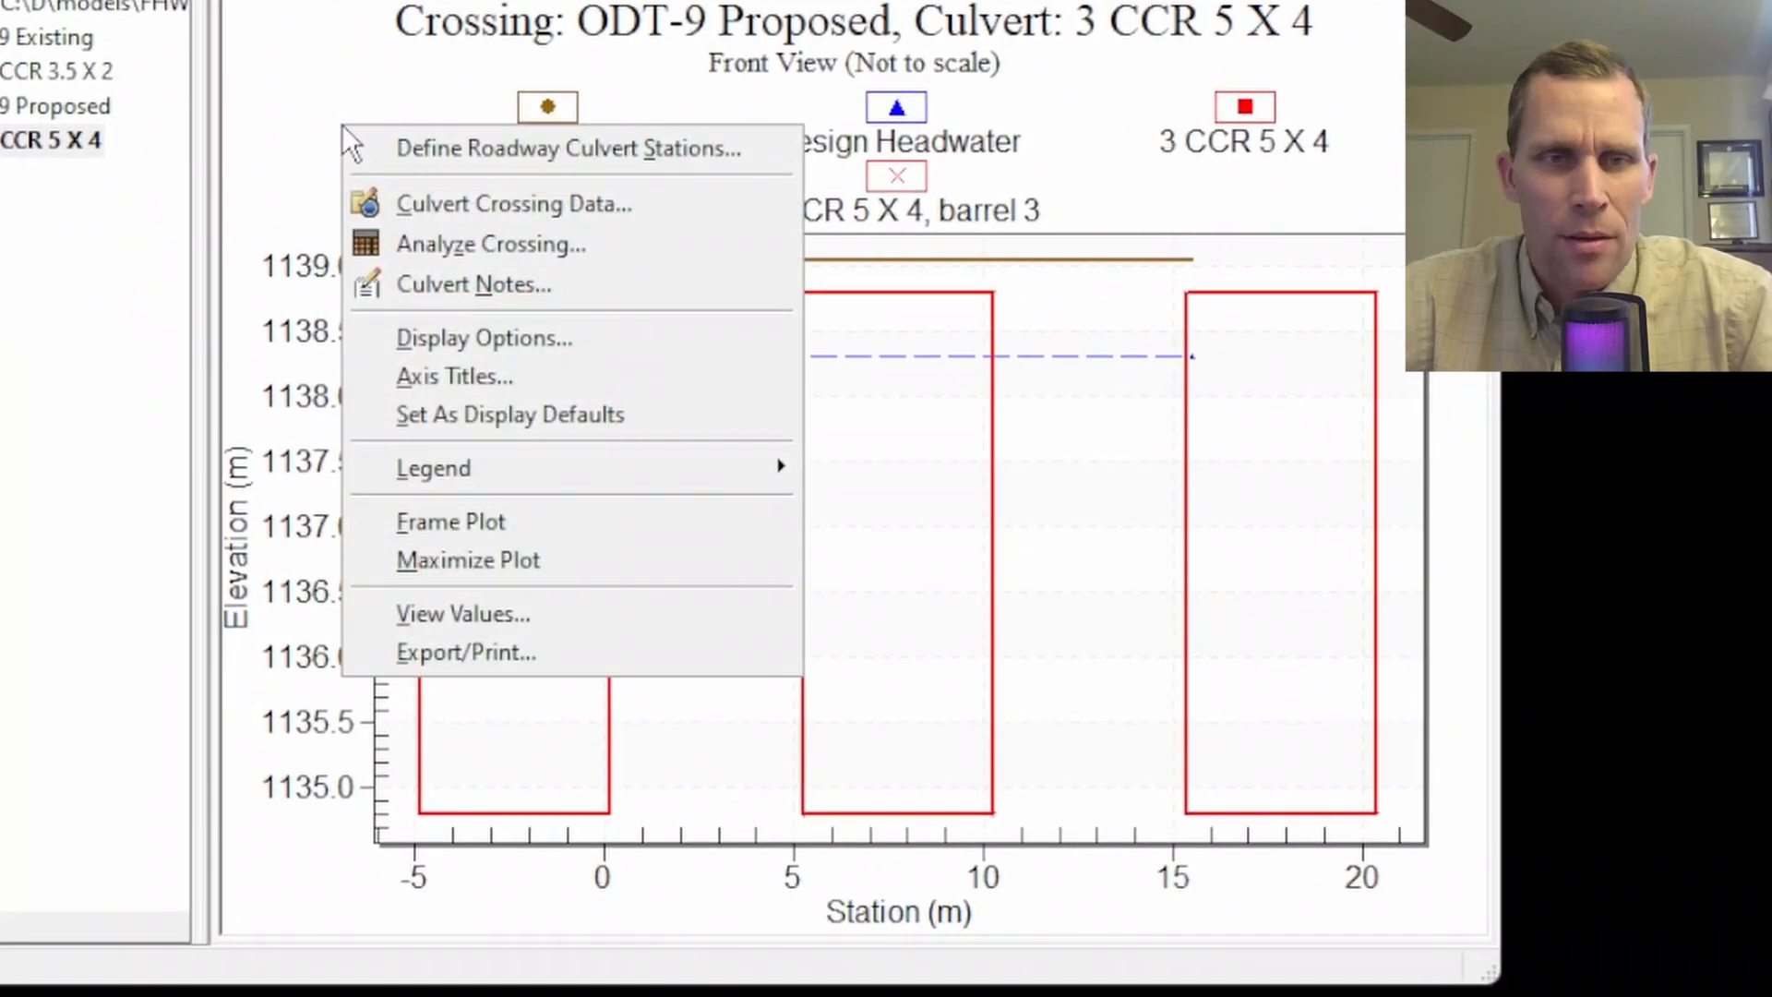
{"action": "left_click", "coordinate": [487, 142]}
{"action": "left_click", "coordinate": [729, 391]}
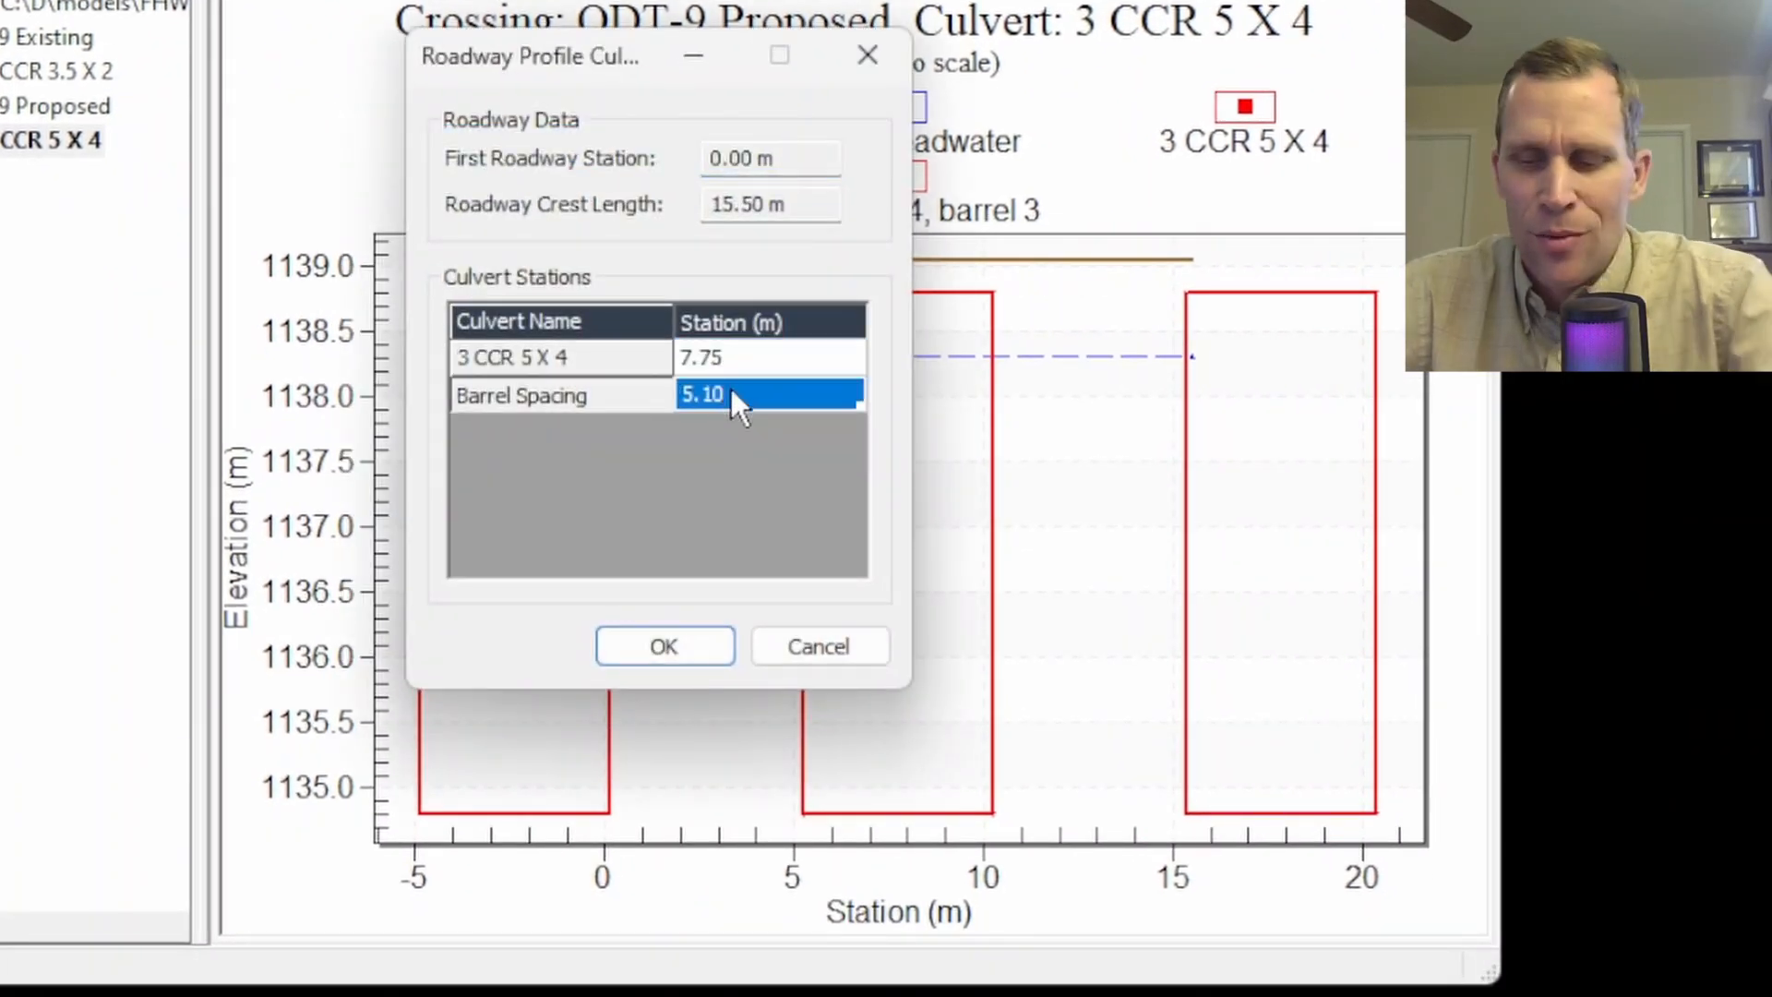
{"action": "type", "text": ".1"}
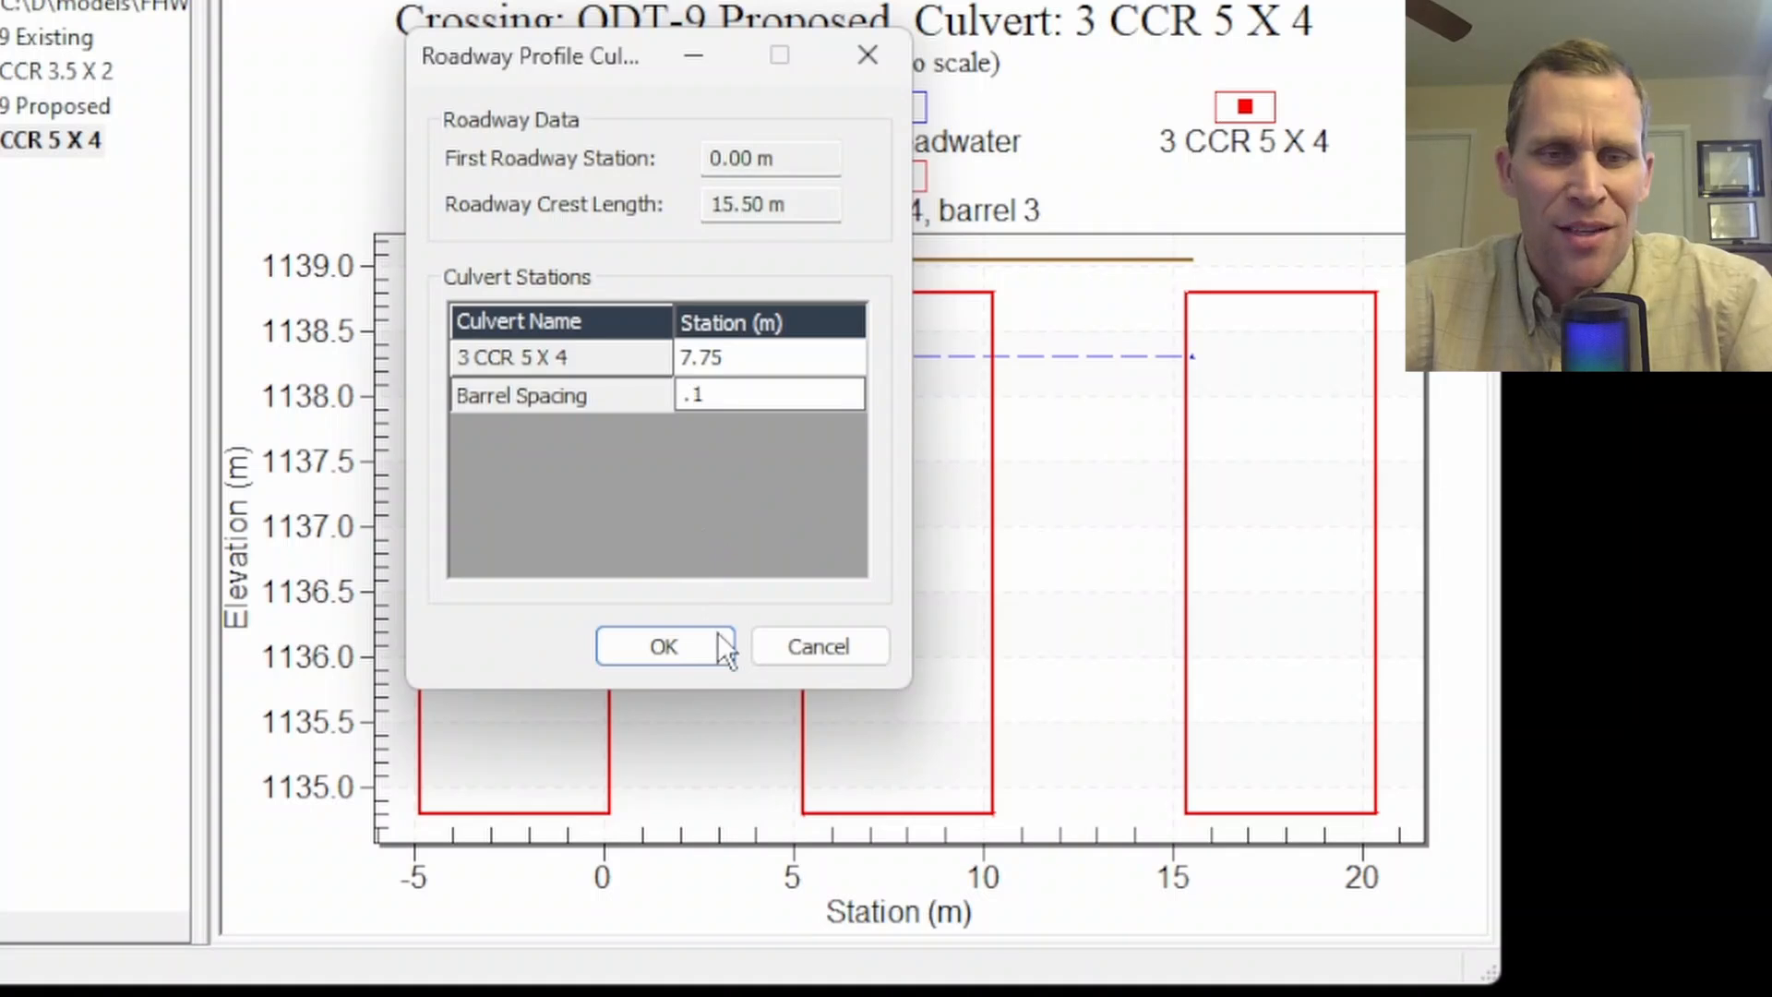
{"action": "left_click", "coordinate": [717, 637]}
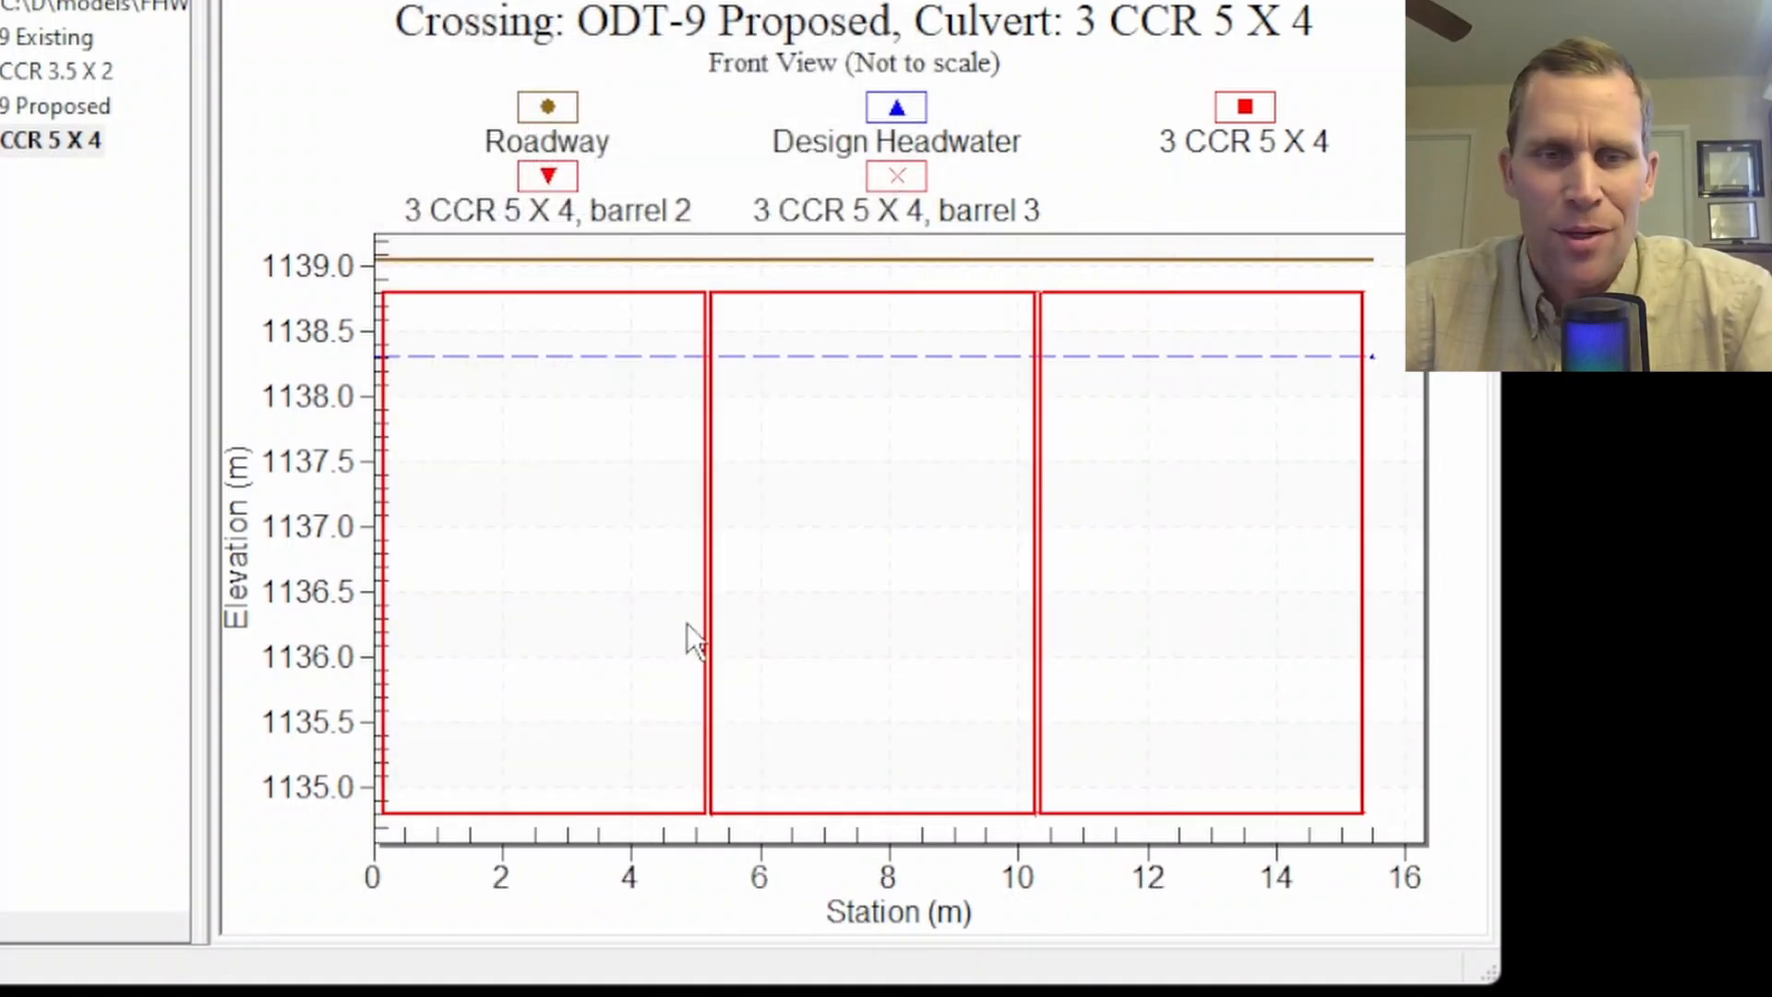